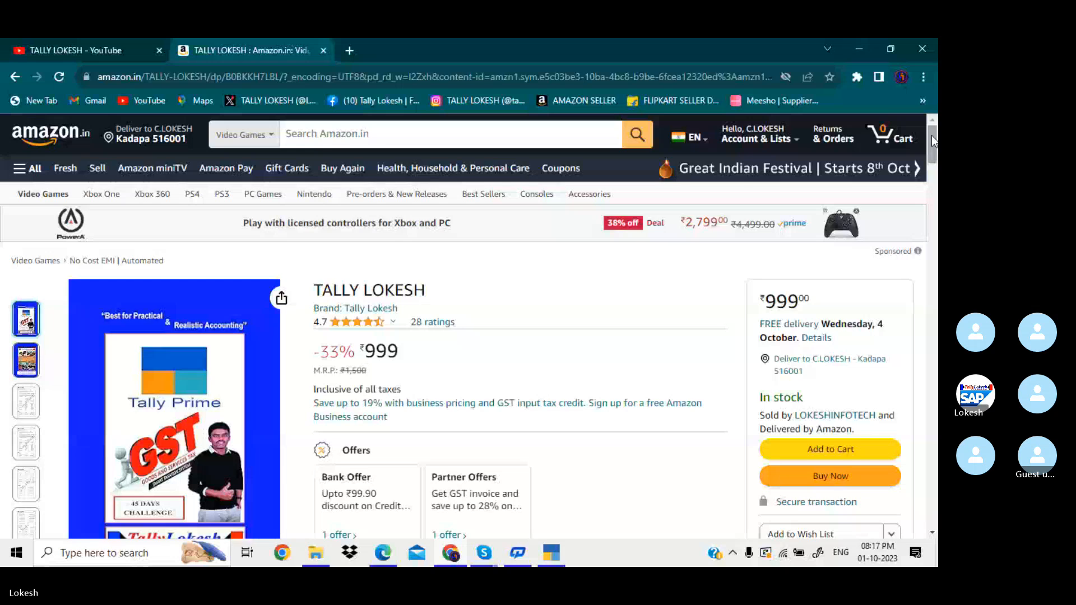
Show the TALLY LOKESH YouTube channel page and select its web address.
click(116, 46)
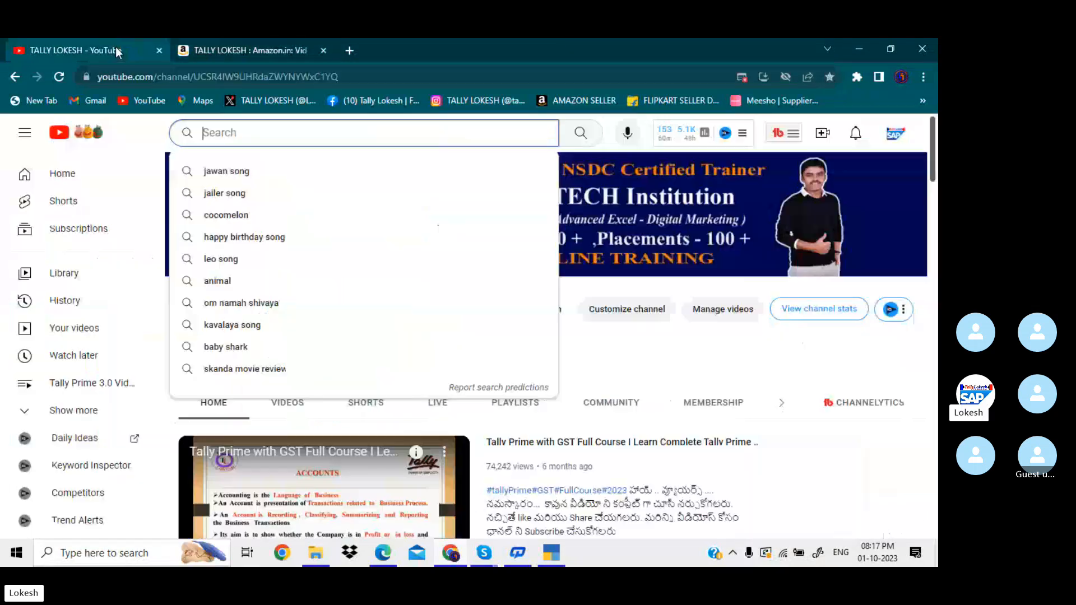
click(355, 79)
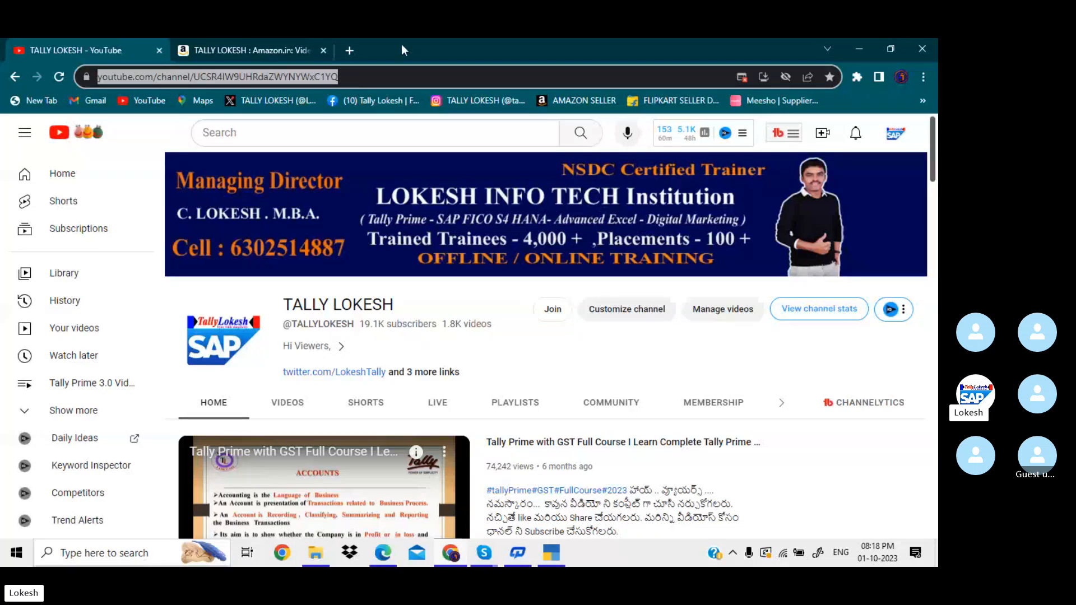
Switch to PAYROLL LOKESH.pdf and look through the practice problems from page 20 onward for the Bank Reconciliation exercise, Problem 11.
key(alt+Tab)
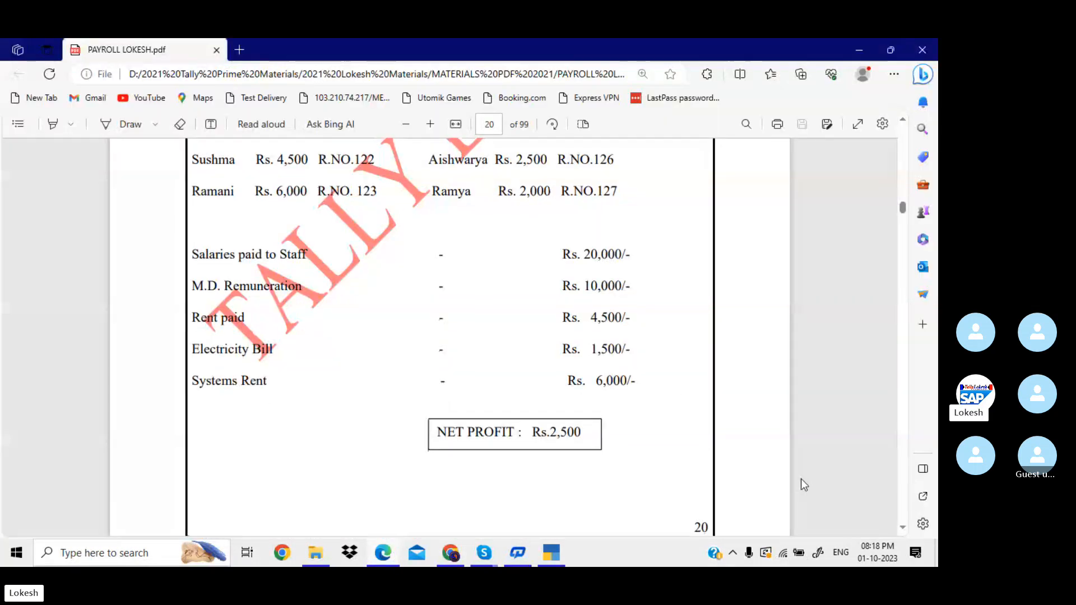
scroll(801, 479, down, 10)
scroll(801, 480, down, 15)
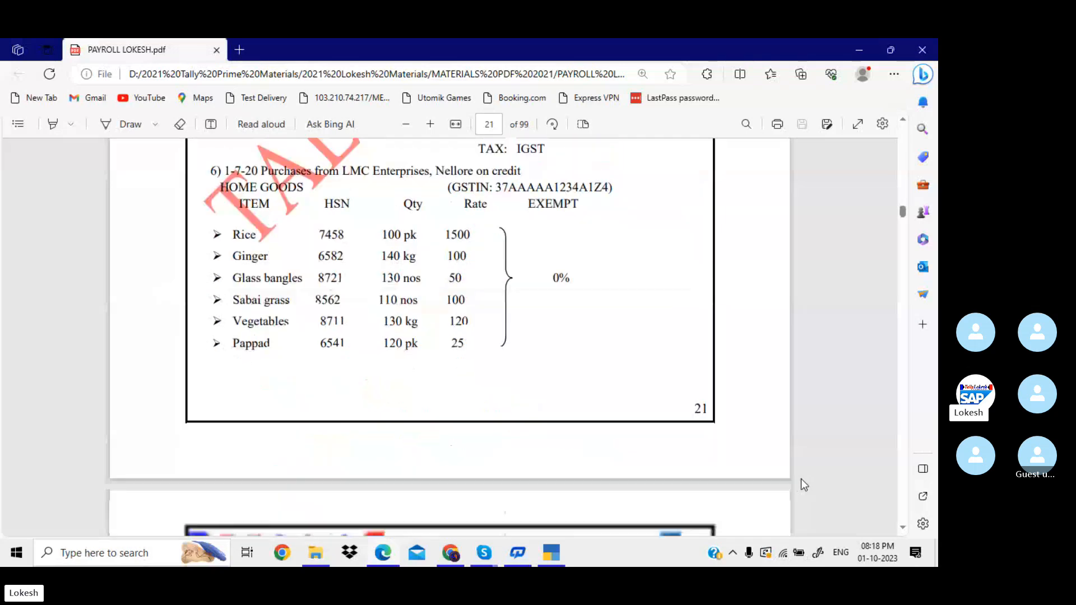
scroll(801, 479, down, 10)
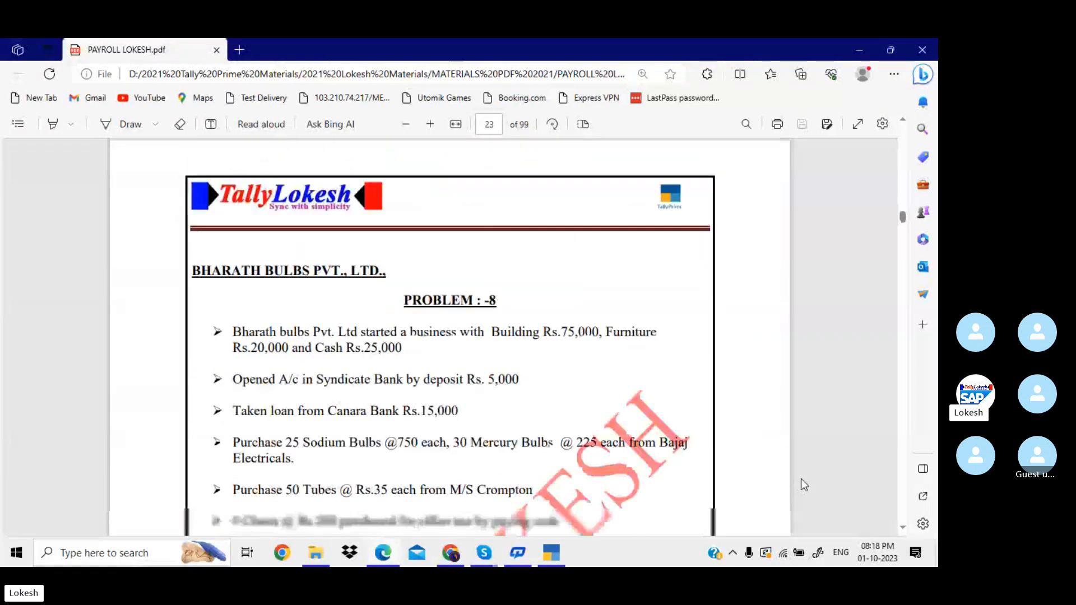
scroll(801, 485, down, 12)
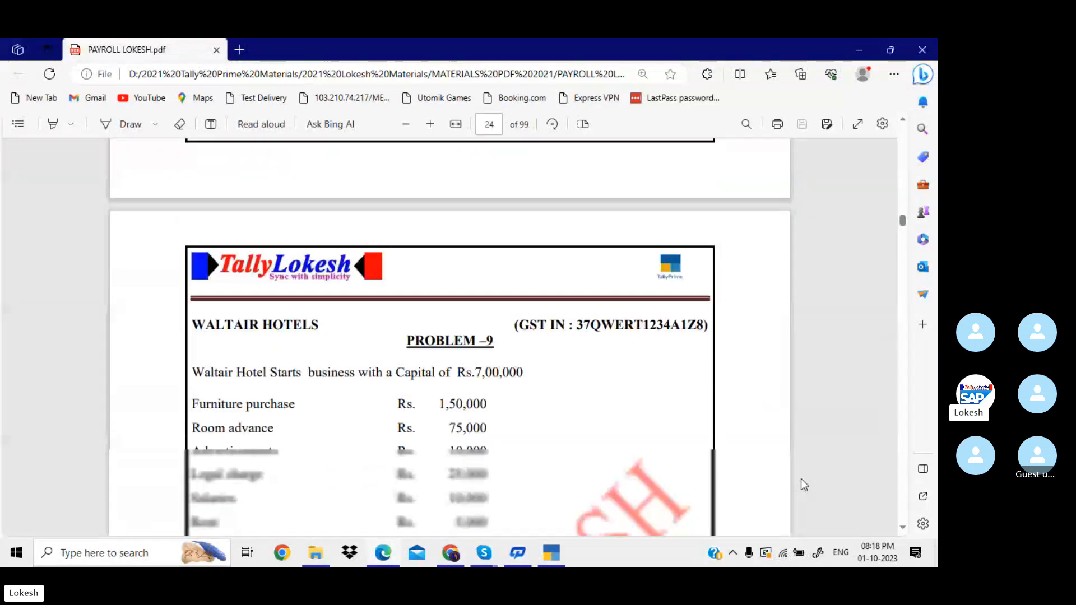
scroll(801, 485, down, 10)
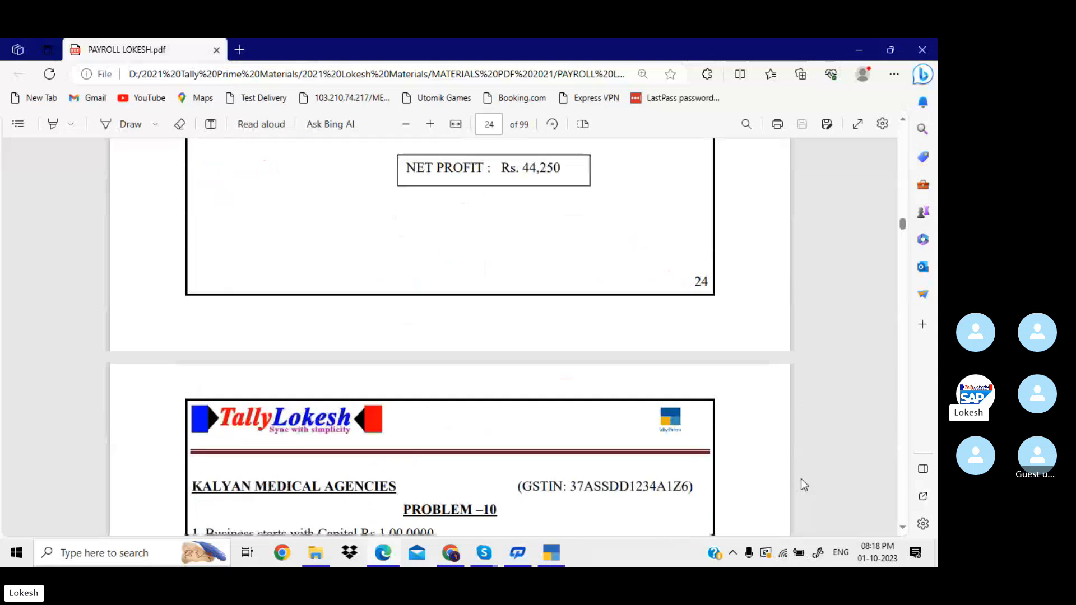
scroll(802, 479, down, 4)
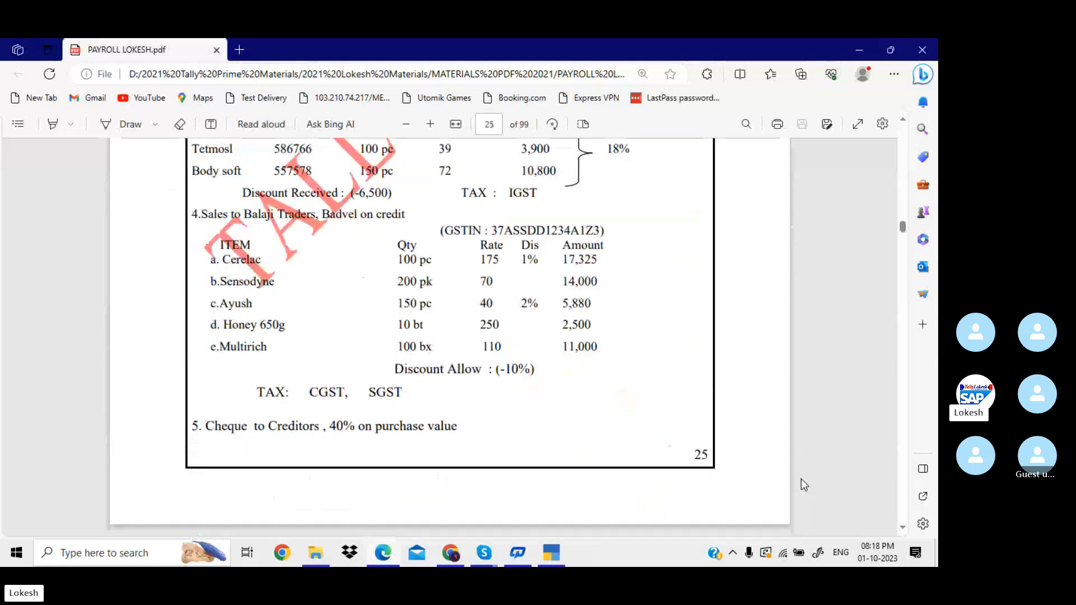
scroll(801, 480, up, 1)
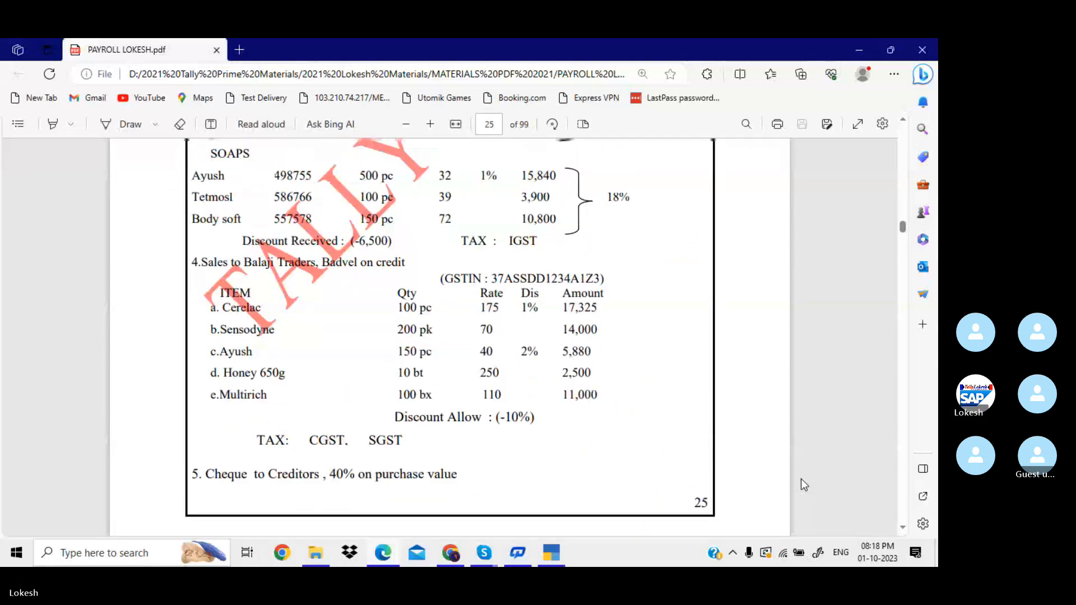
scroll(801, 485, up, 17)
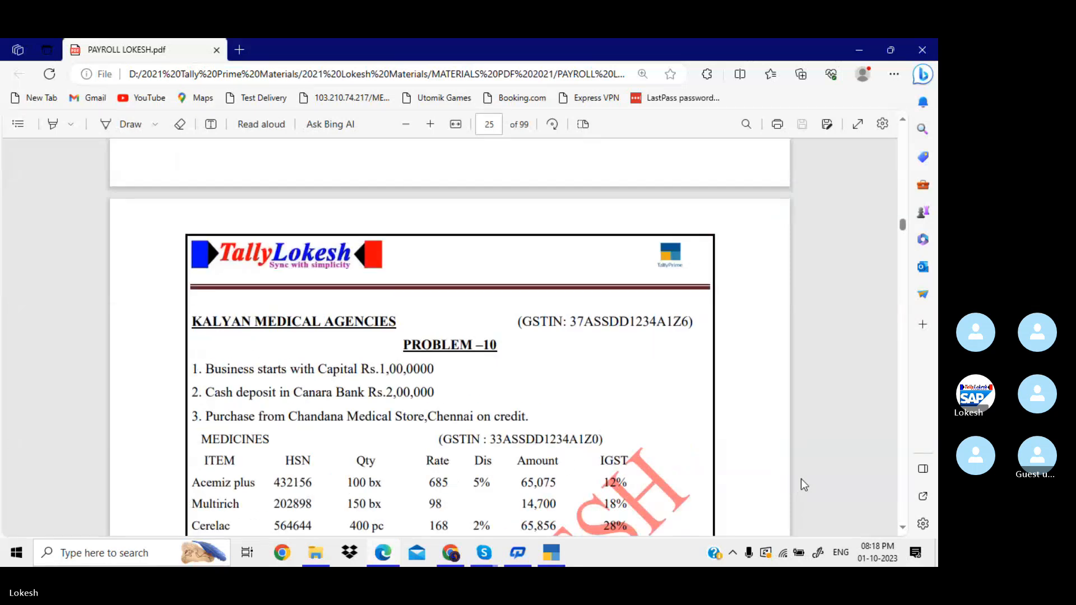
scroll(802, 482, up, 12)
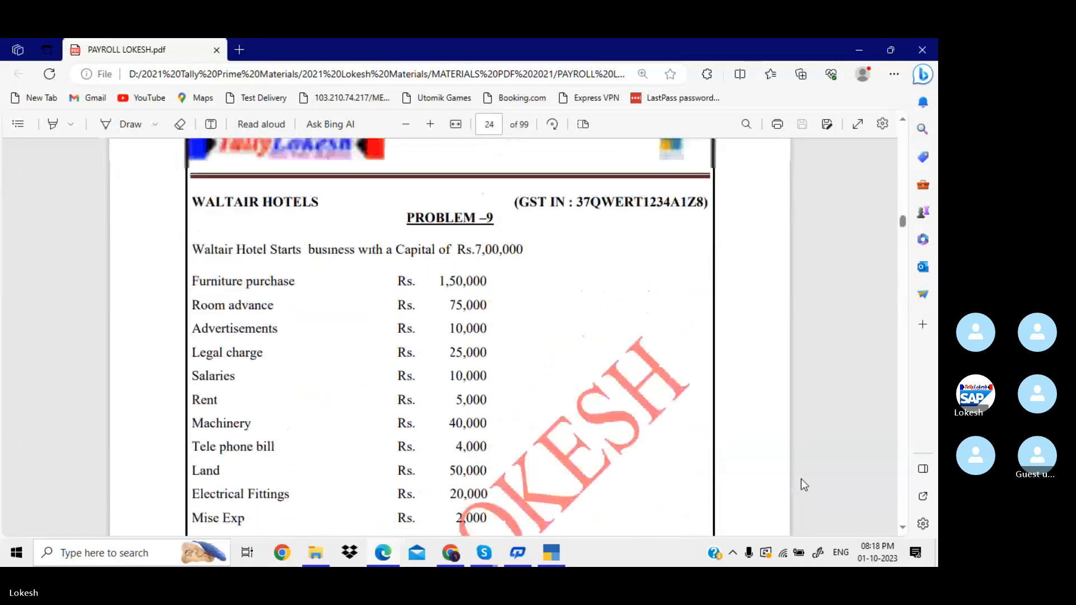
scroll(800, 479, up, 10)
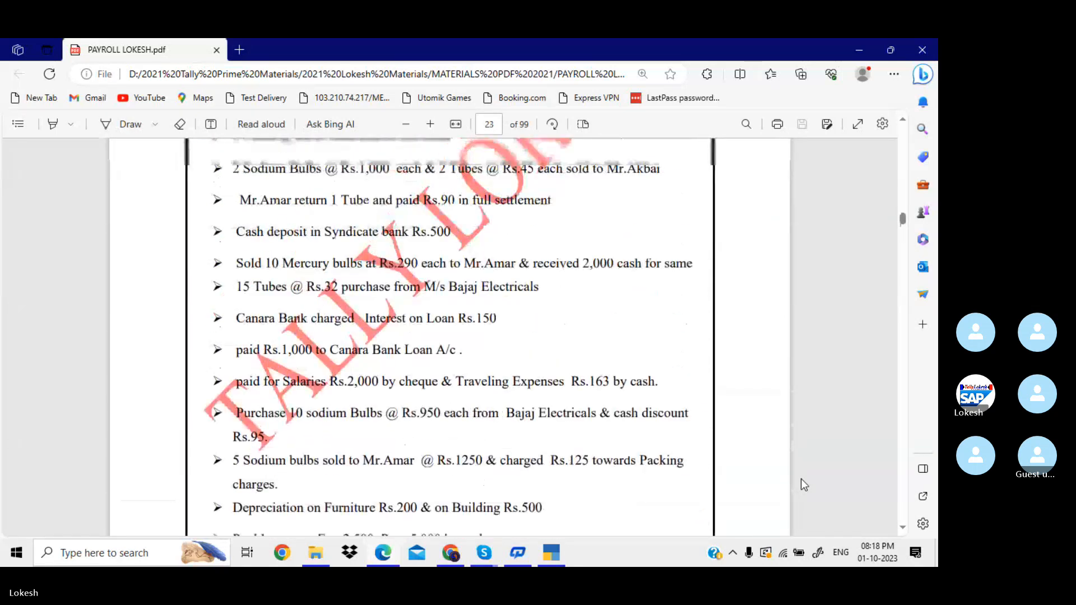
scroll(800, 481, up, 12)
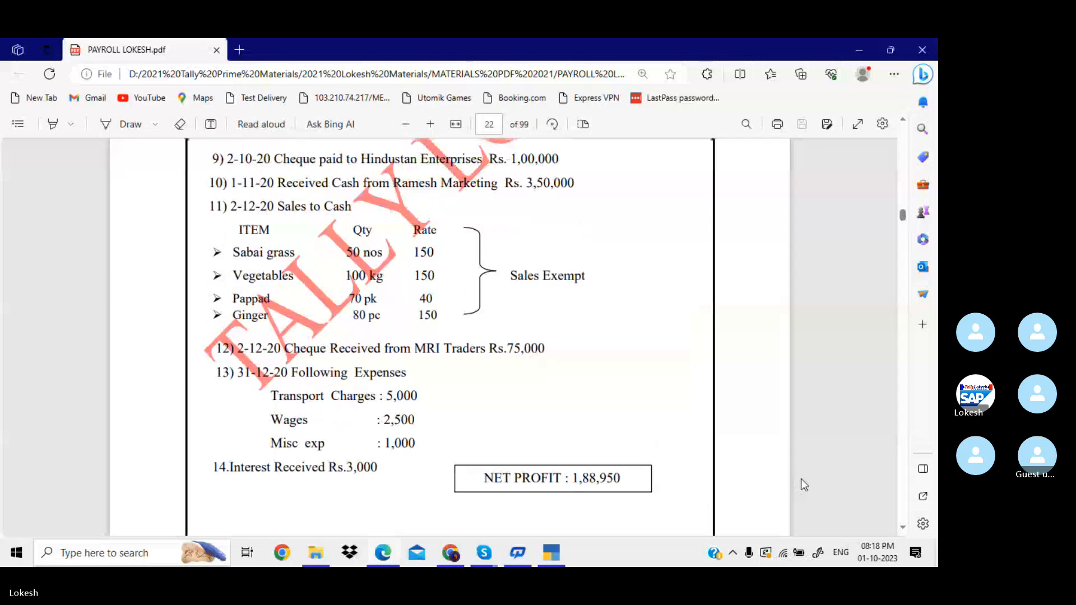
scroll(802, 480, up, 3)
scroll(802, 480, down, 8)
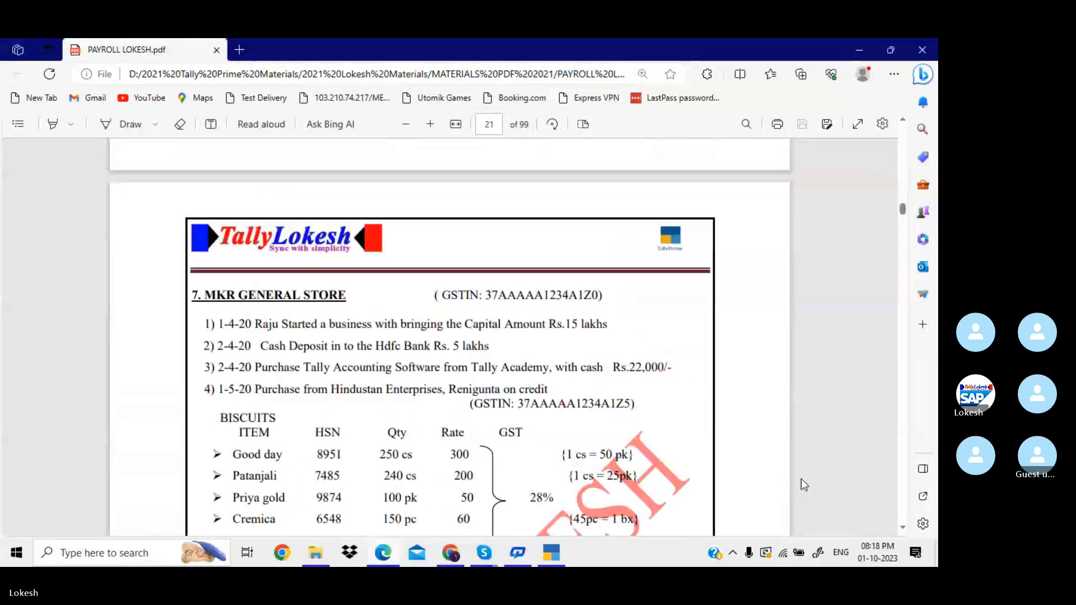
scroll(802, 480, up, 1)
scroll(801, 480, up, 6)
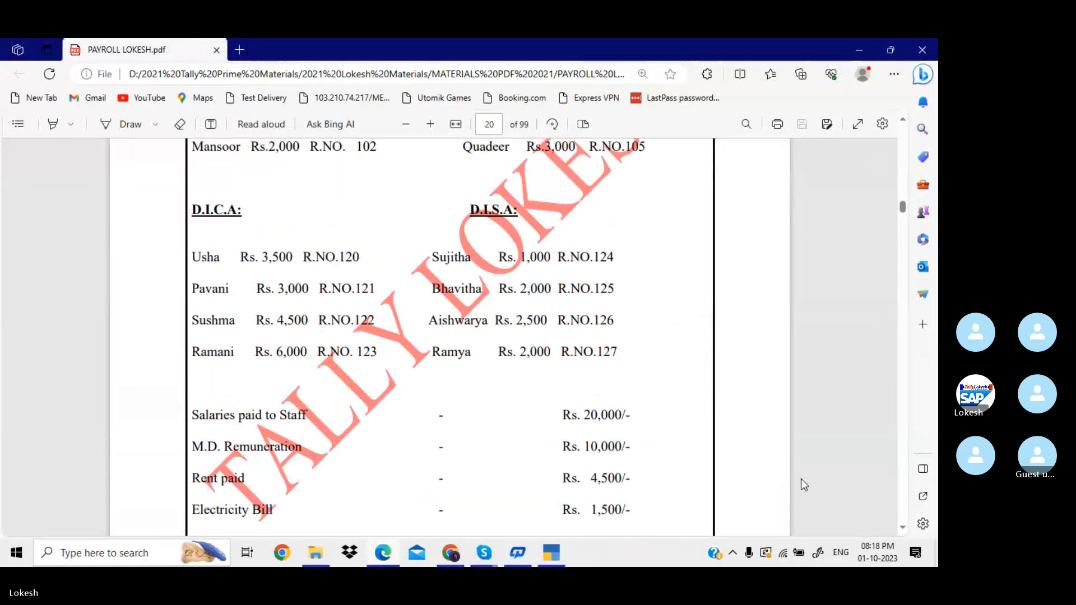
scroll(801, 480, down, 1)
scroll(800, 479, down, 15)
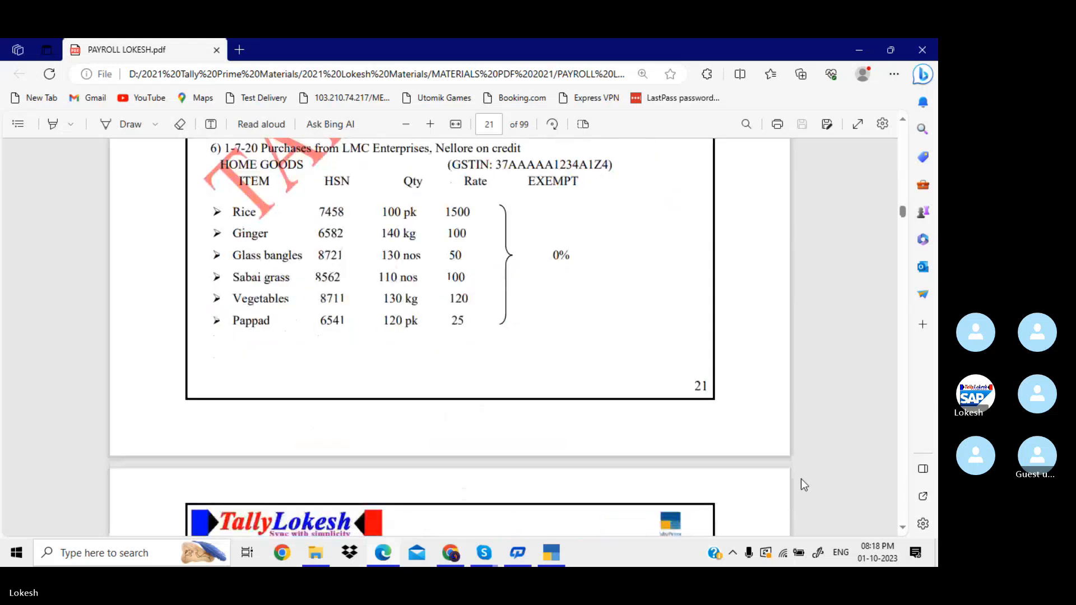
scroll(801, 479, down, 7)
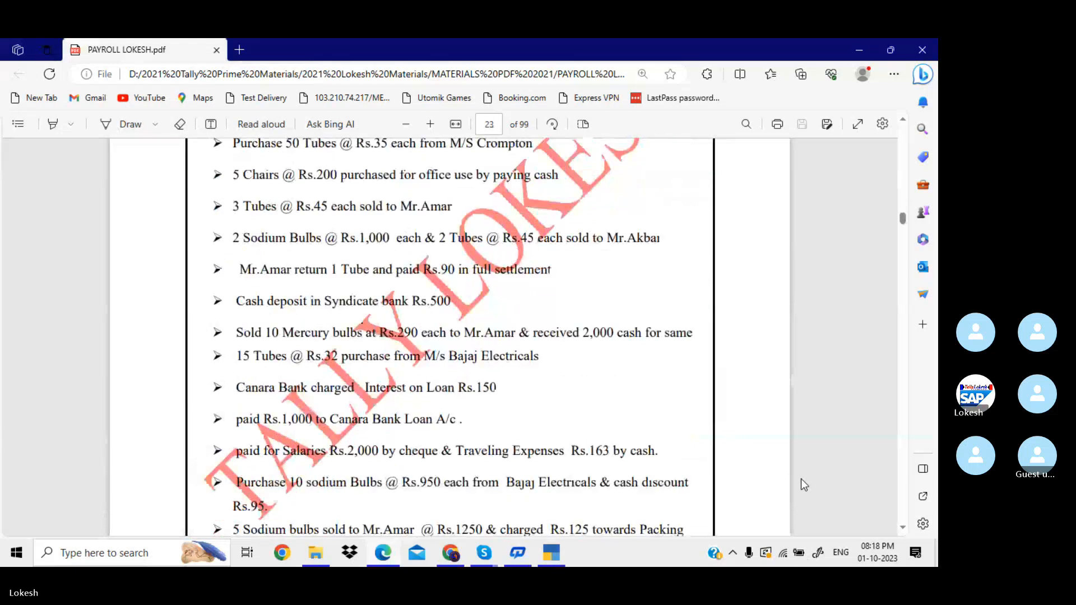
scroll(802, 485, down, 10)
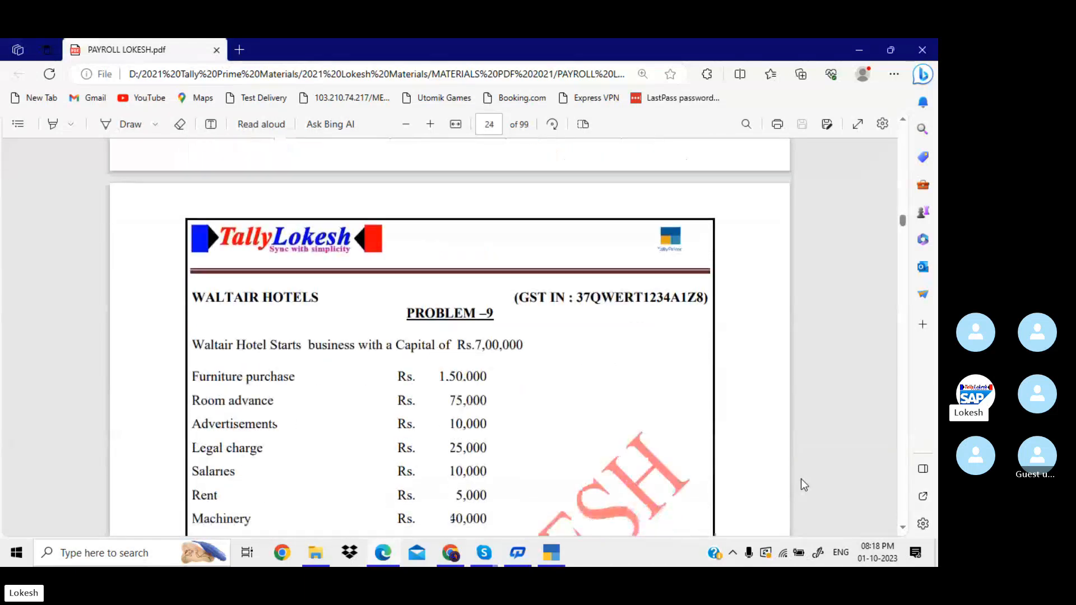
scroll(803, 485, down, 10)
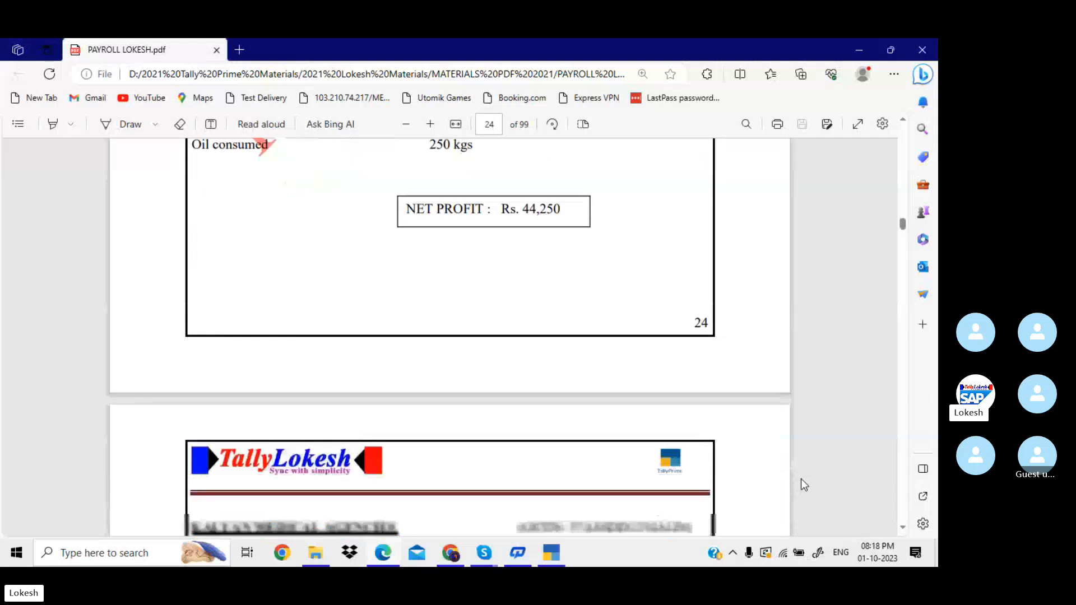
scroll(801, 479, down, 8)
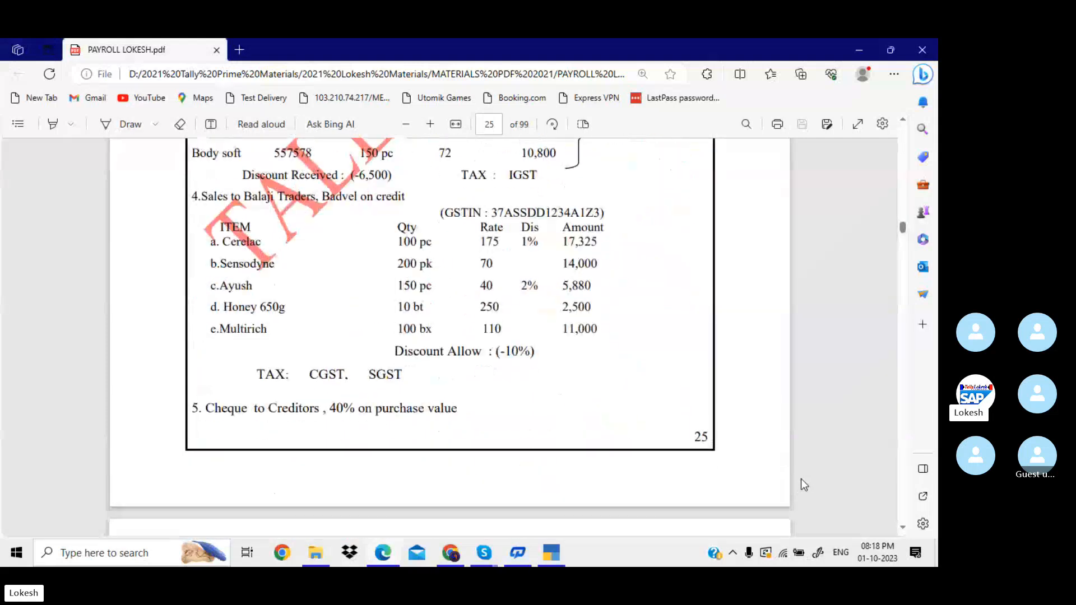
scroll(801, 484, down, 10)
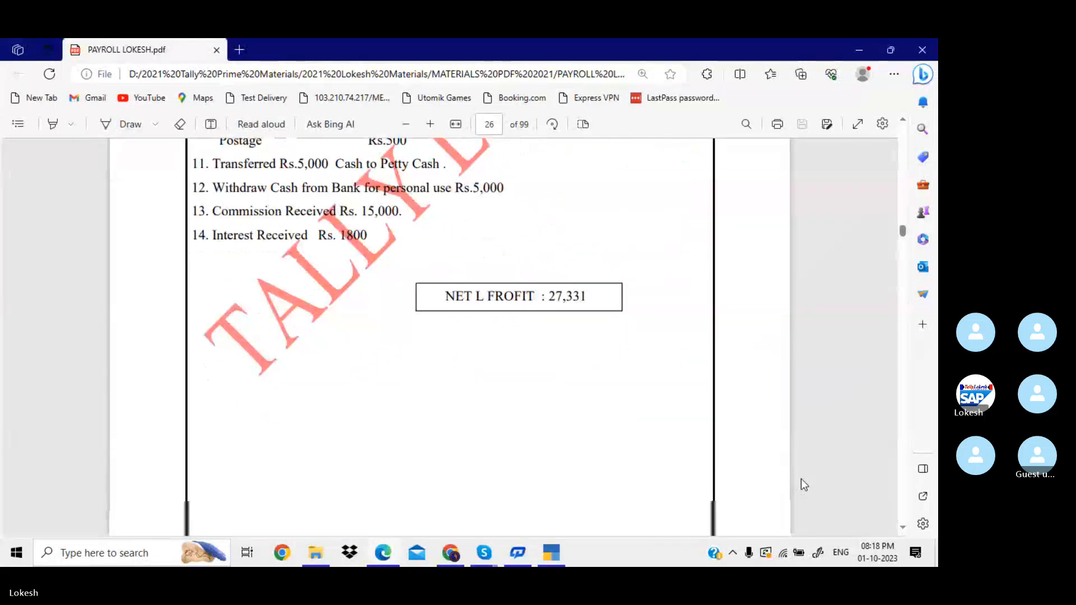
scroll(800, 479, down, 4)
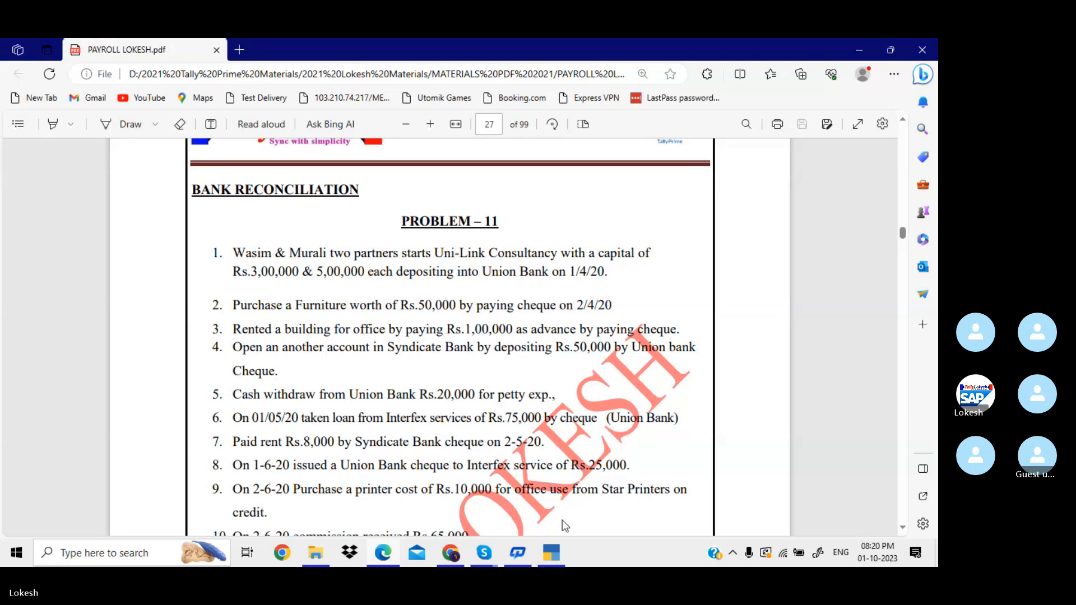
Switch to TallyPrime and quit the open payment voucher, returning to the Gateway of Tally.
click(555, 554)
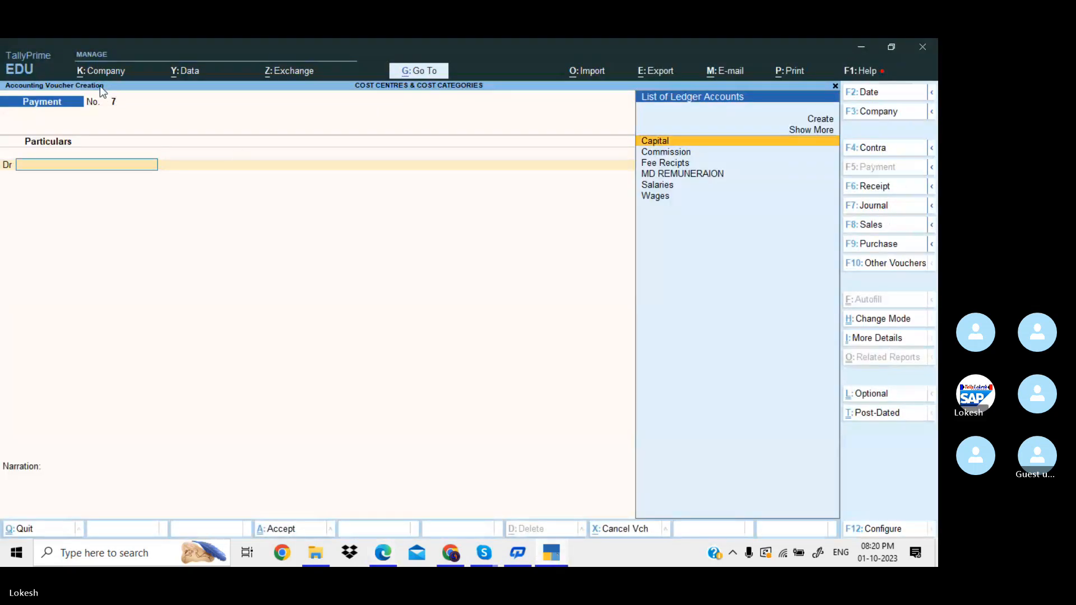
key(Escape)
key(y)
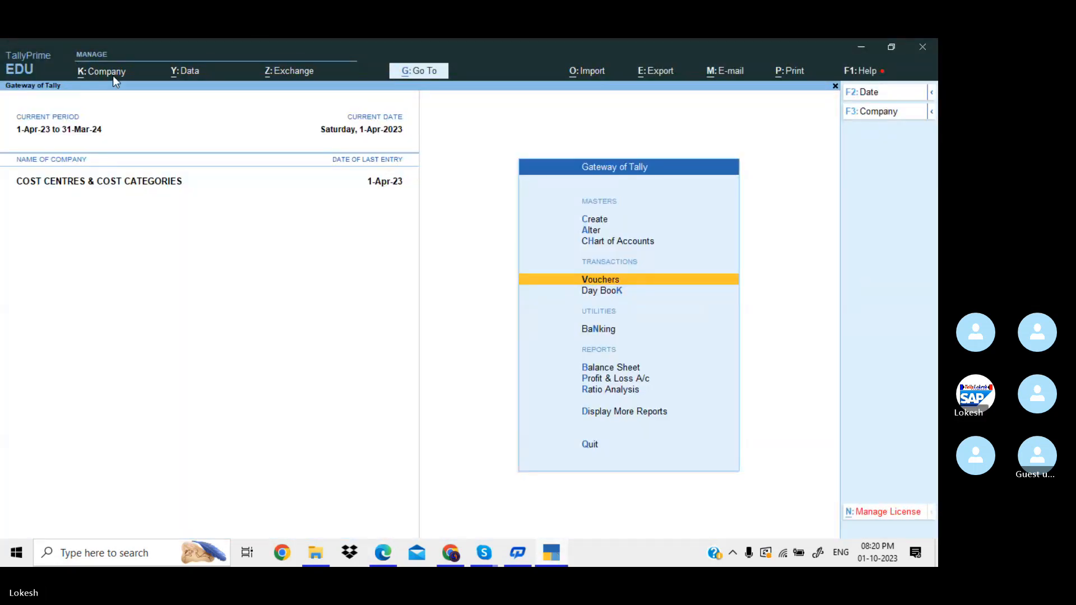
Create a new company named BRS with the state Andhra Pradesh, keeping the remaining default details.
click(112, 76)
key(Down)
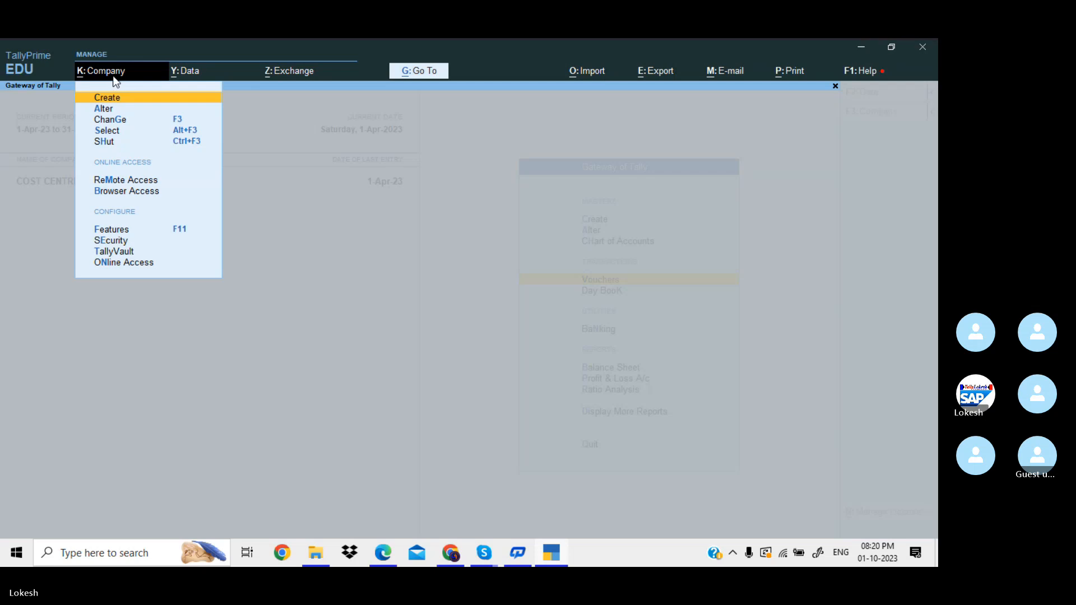
key(Return)
text(BRS)
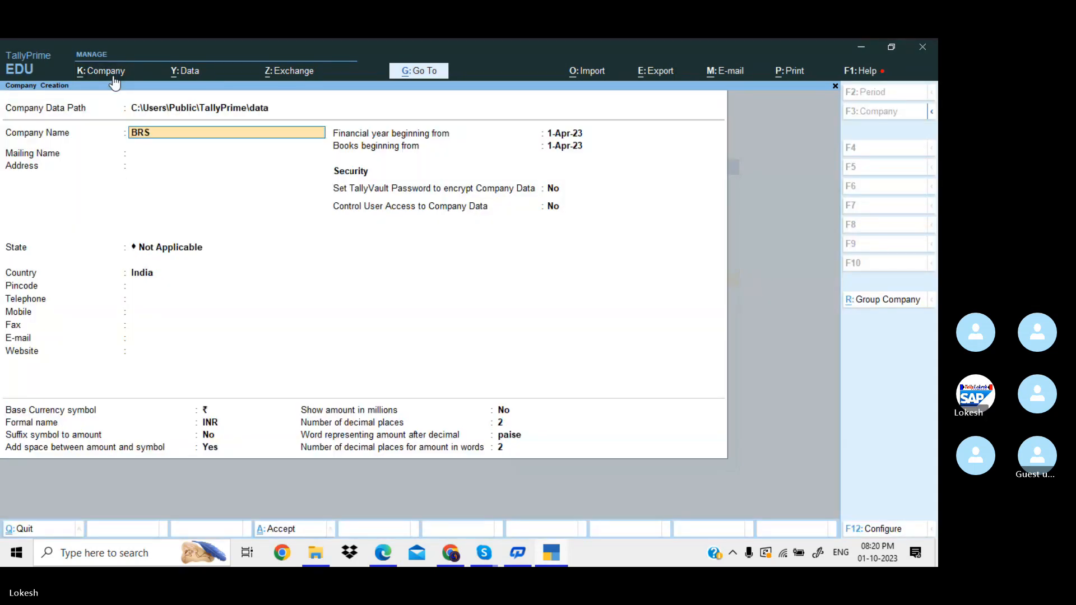
key(Return)
key(Return)
key(Return)
key(Down)
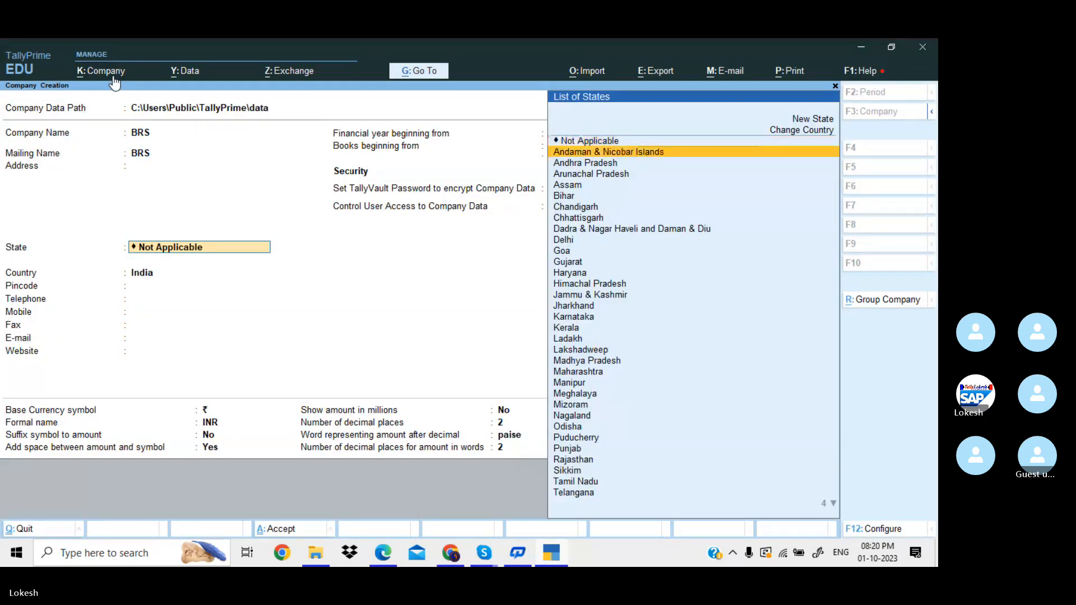
key(Down)
key(Return)
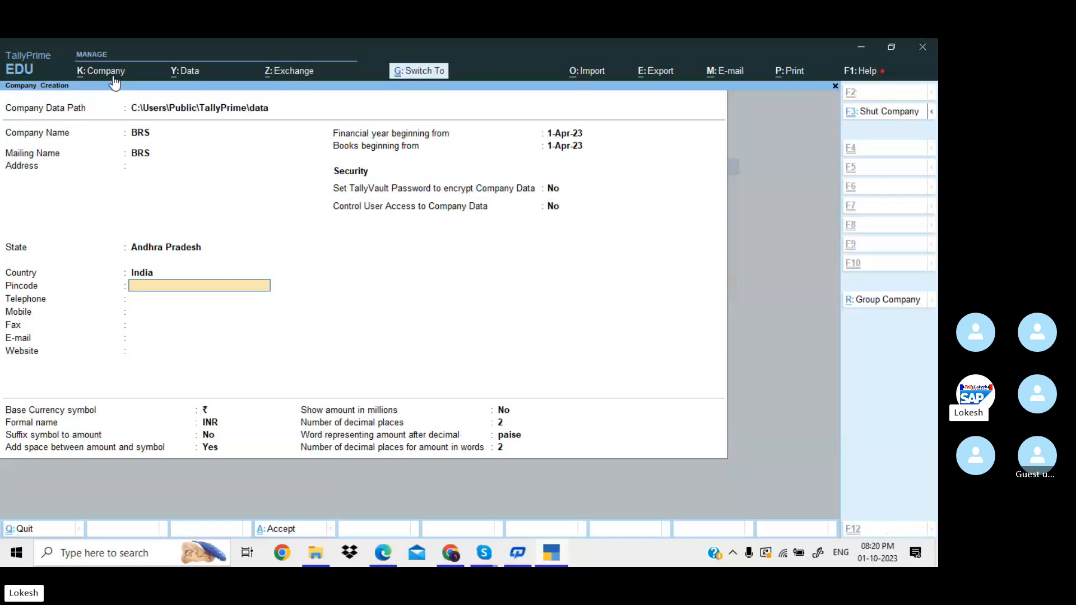
key(ctrl+a)
Disable bill-wise entry and cost centres in the accounting features of the BRS company.
key(Return)
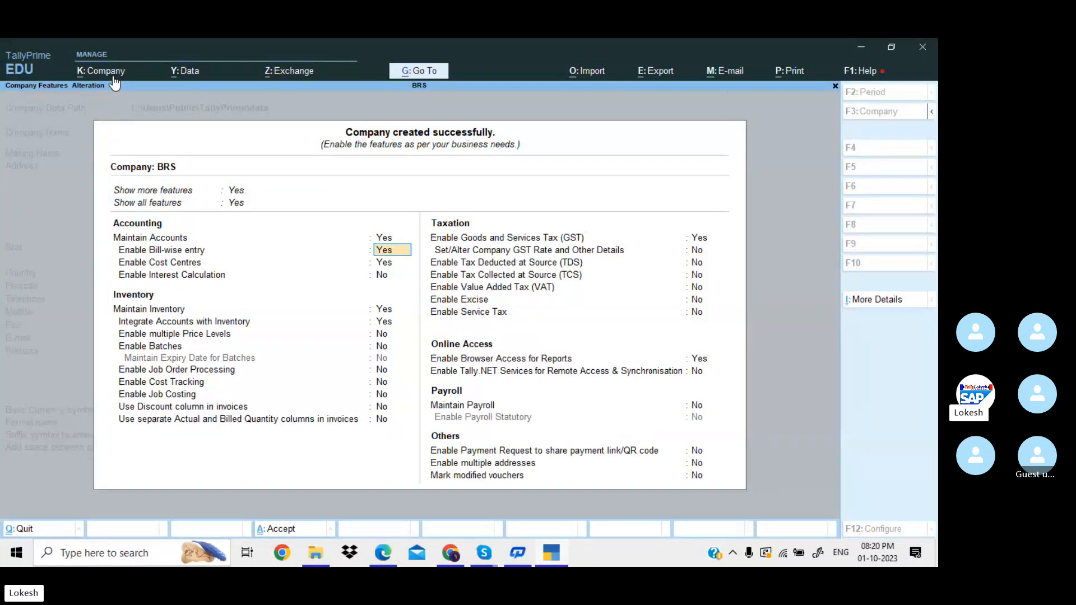
text(n)
key(Return)
text(n)
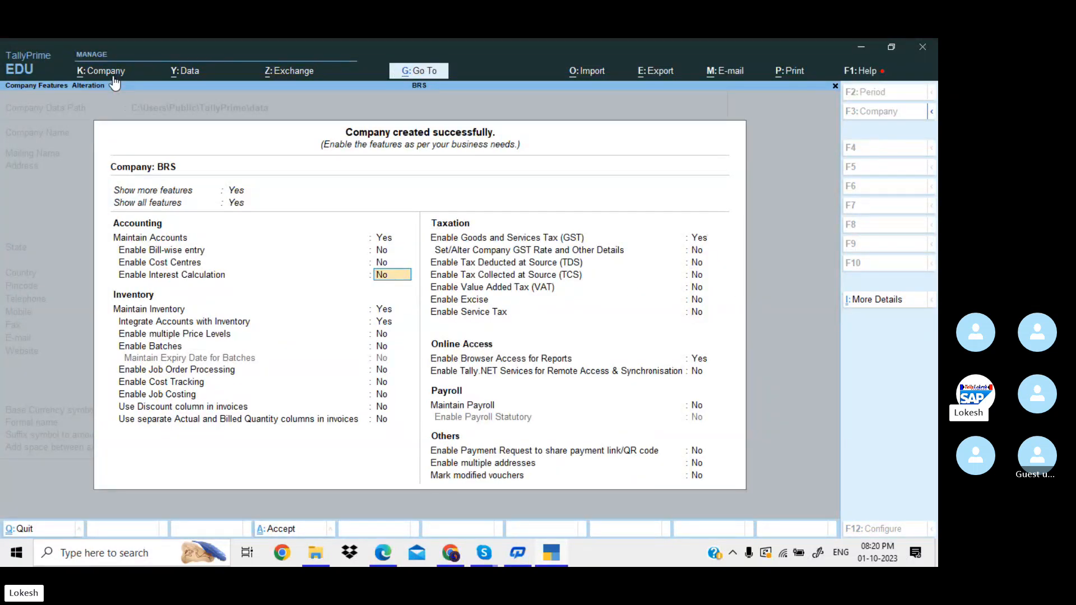
Disable inventory maintenance and Goods and Services Tax for the BRS company, then save the company features.
key(Return)
text(nn)
key(Return)
key(Return)
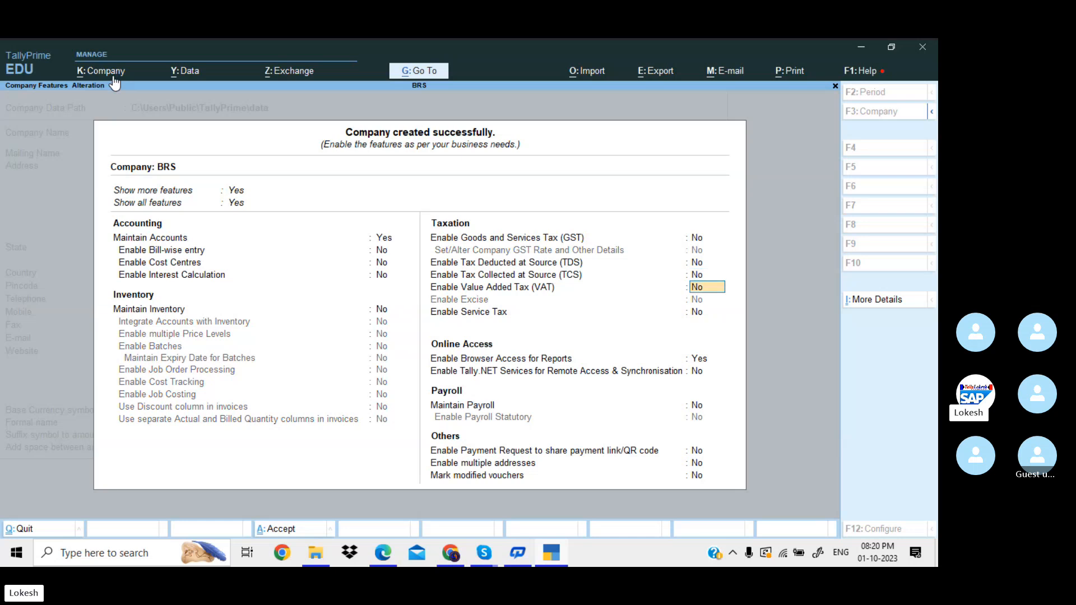
key(Return)
text(n)
key(Return)
key(Return)
key(Return)
key(Return)
key(Return)
key(Return)
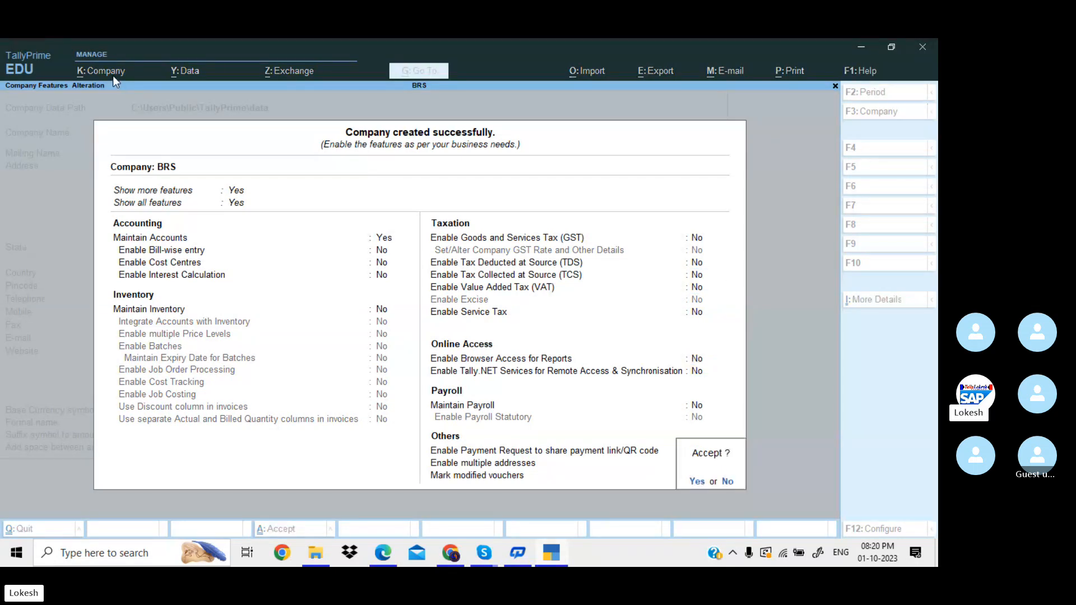
key(y)
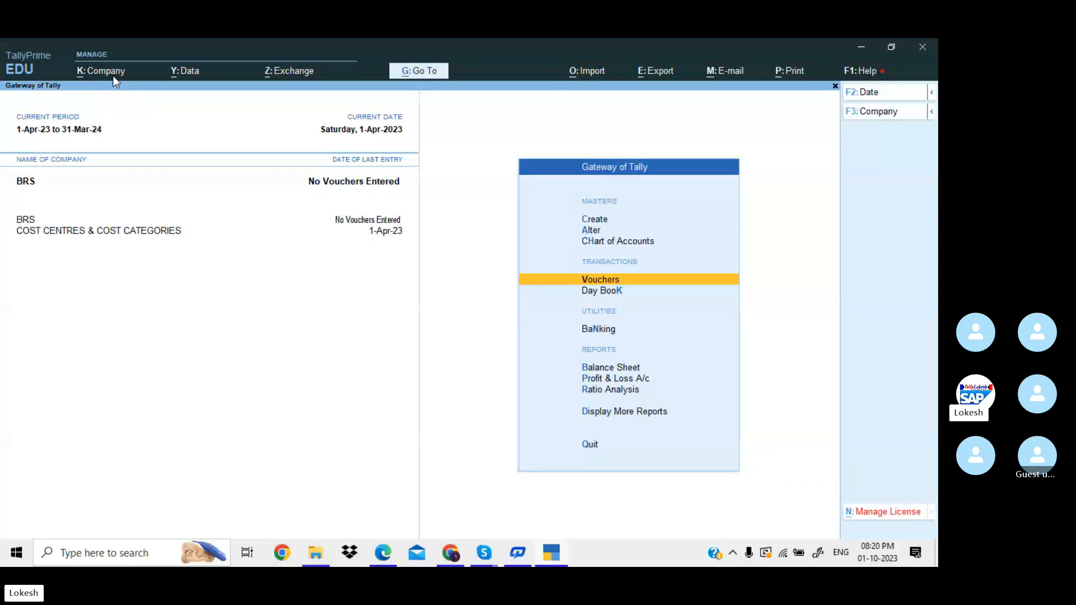
Start a receipt voucher in the BRS company and set its date to 1-4.
key(Return)
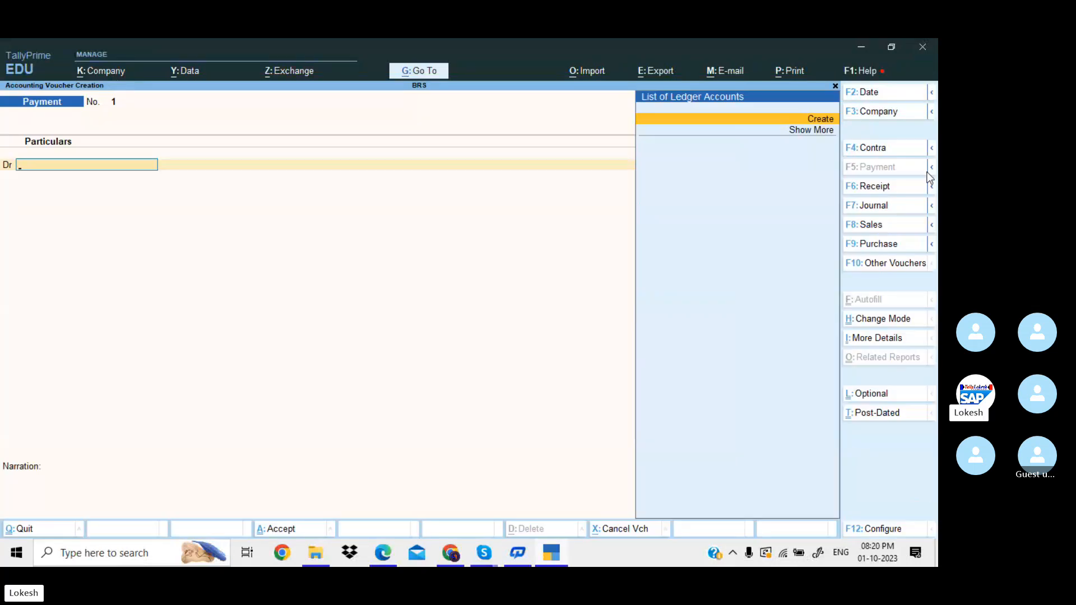
click(855, 187)
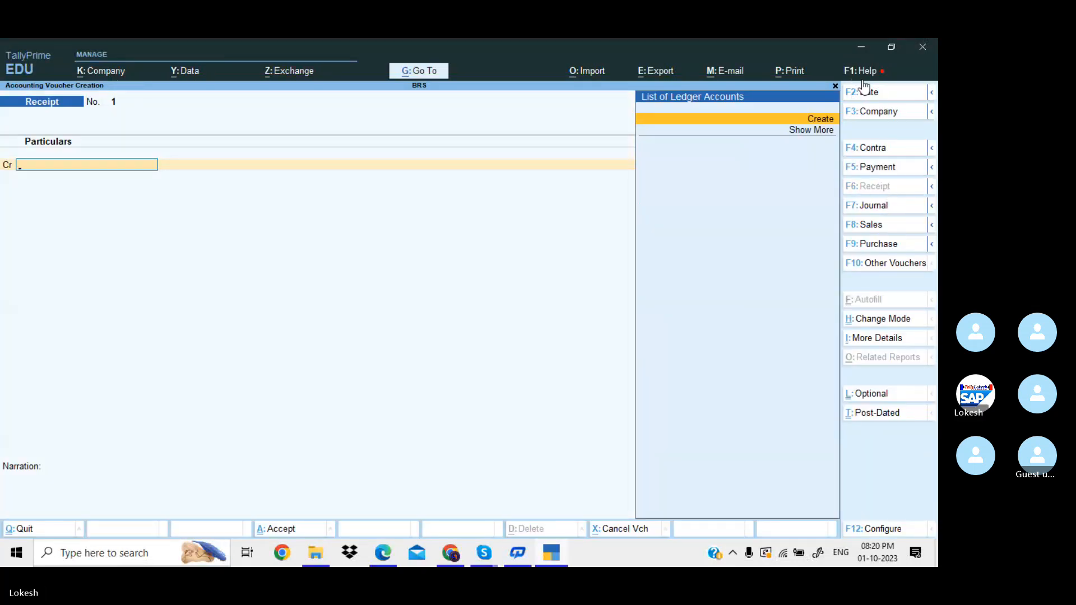
click(866, 92)
text(1-4)
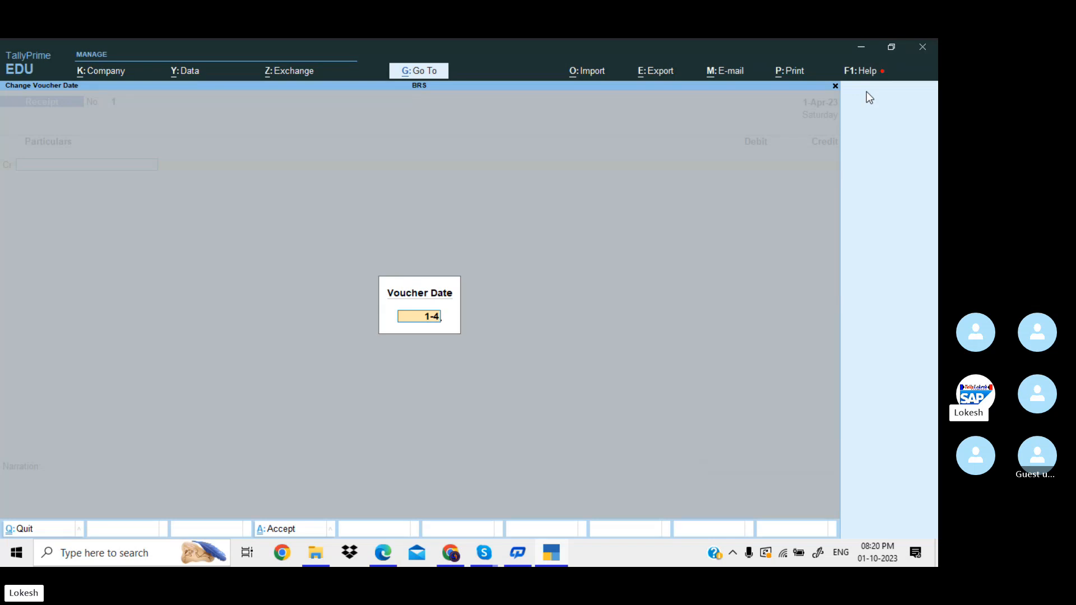
key(Return)
Create a capital ledger for the first partner named in Problem 11 under Capital Account, keeping the default mailing details.
key(alt+c)
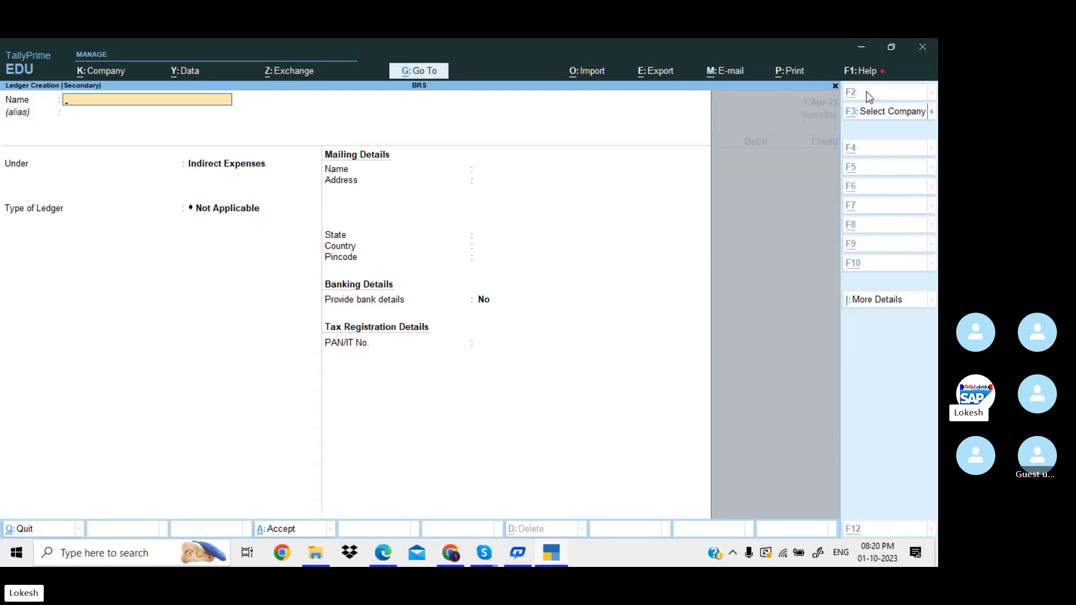
key(alt+Tab)
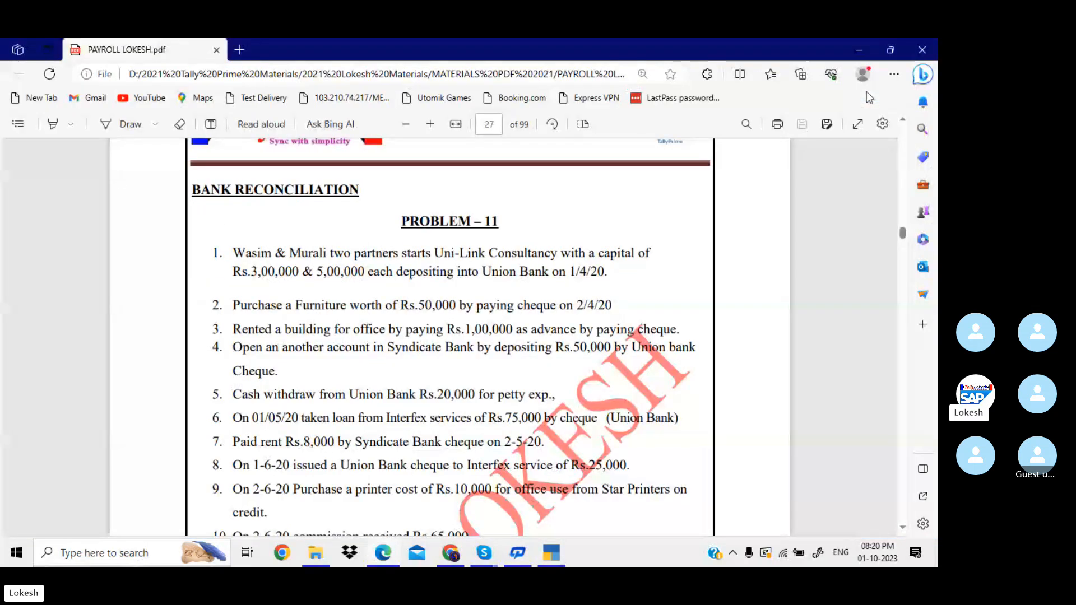
key(alt+Tab)
text(W)
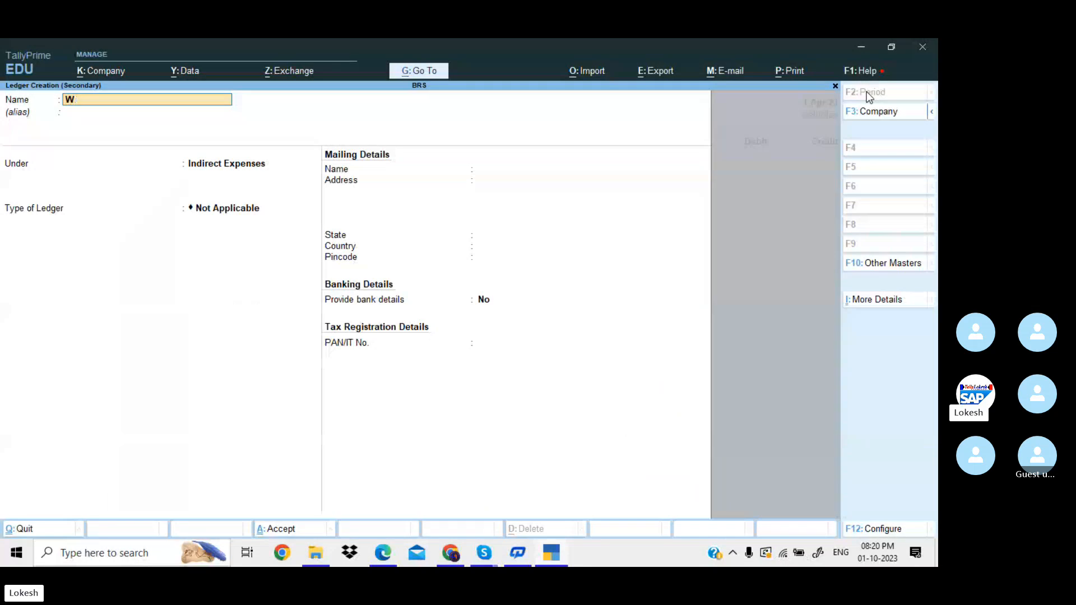
text(asim)
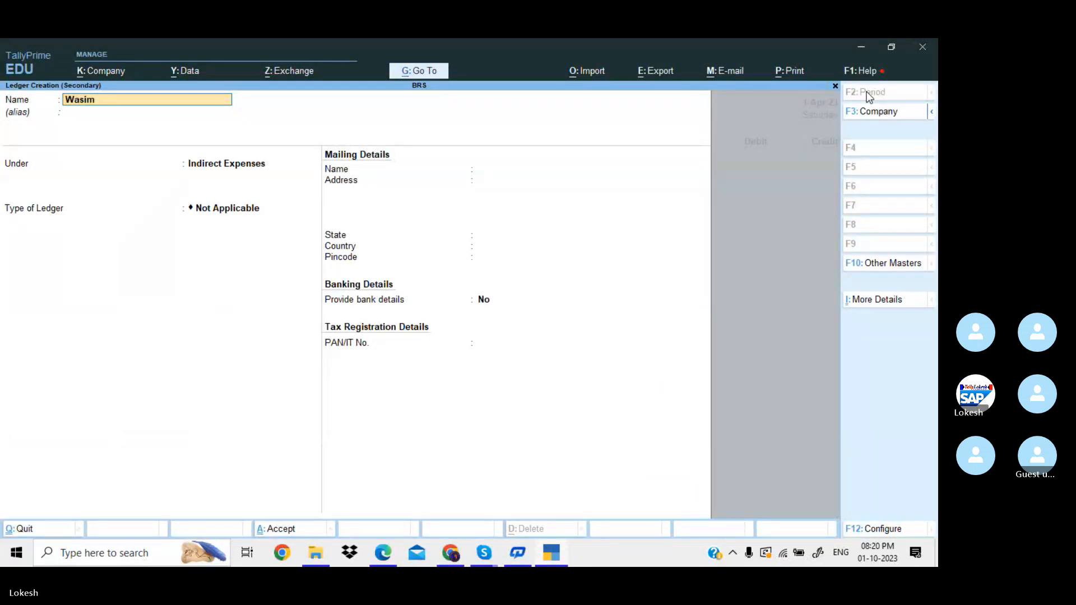
text( Capital)
key(Return)
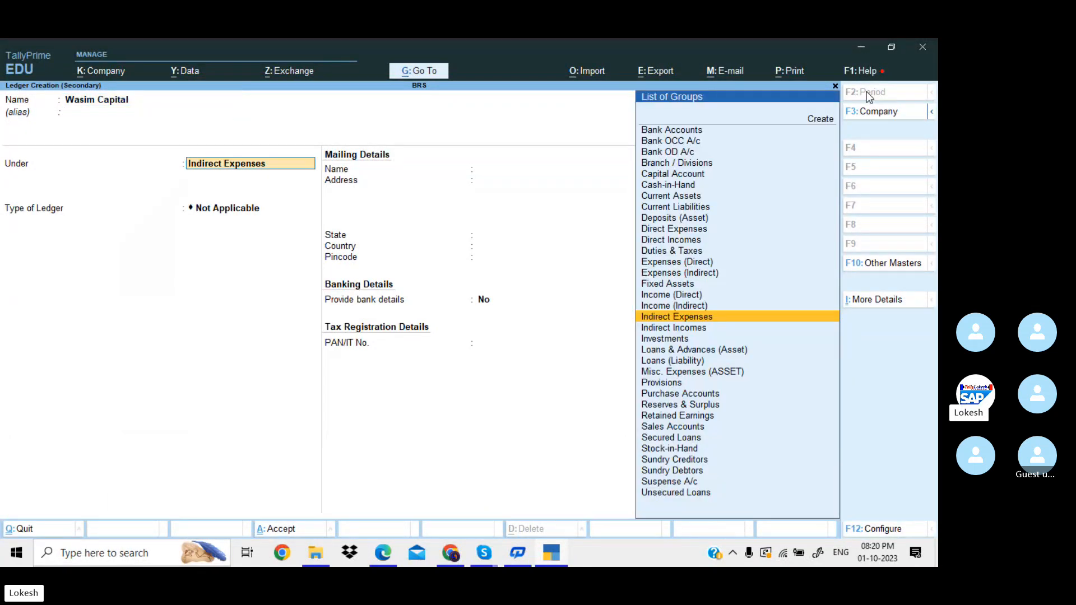
text(Ca)
key(Return)
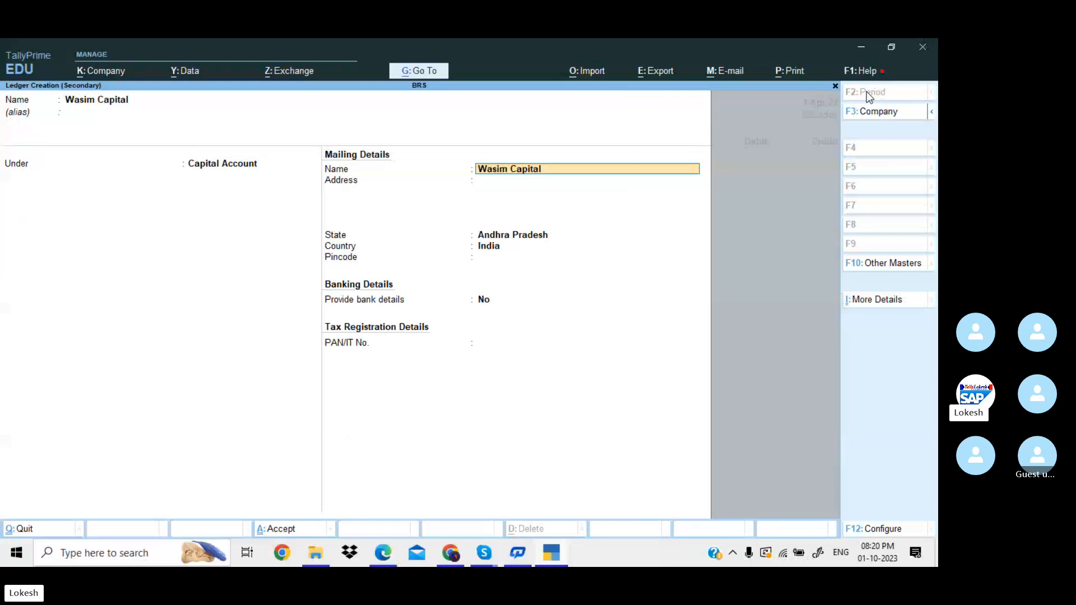
key(Return)
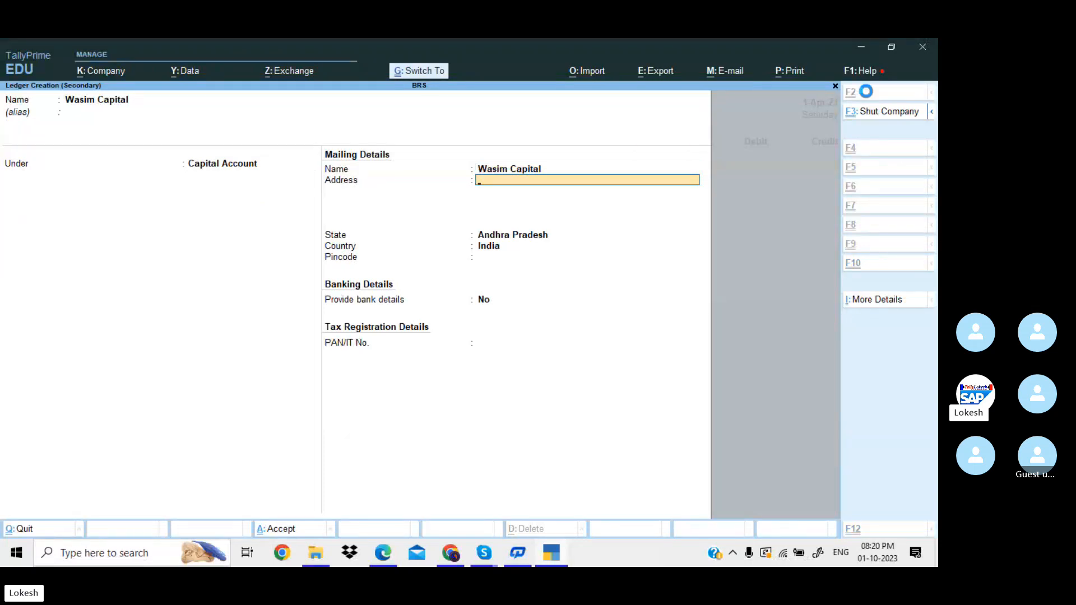
key(ctrl+a)
Credit the first partner's capital ledger with 3,00,000 and add a second credit line to the receipt.
key(alt+Tab)
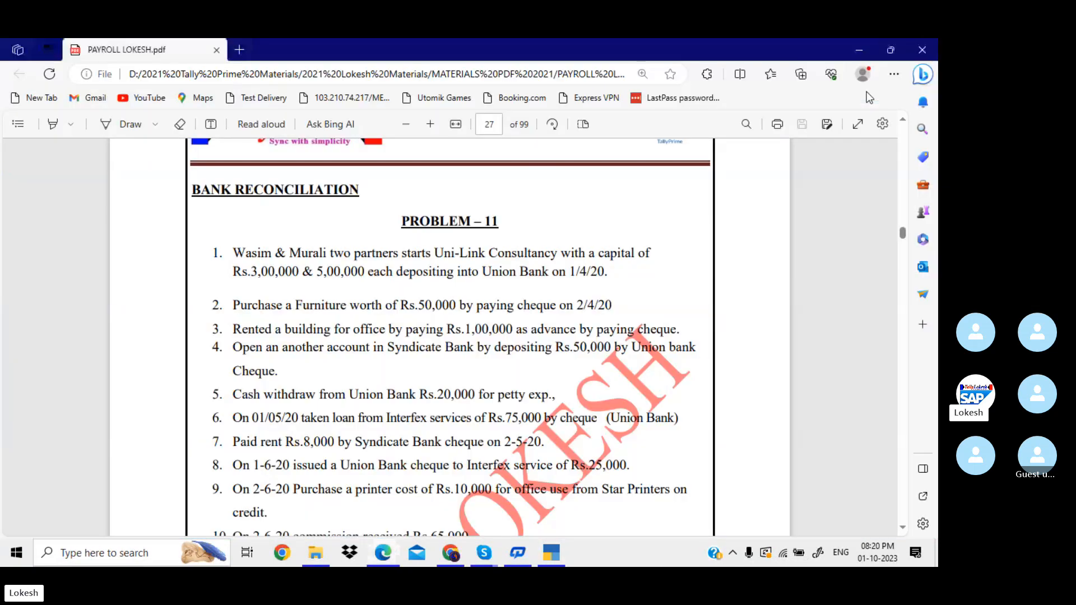
key(alt+Tab)
text(3,00,000)
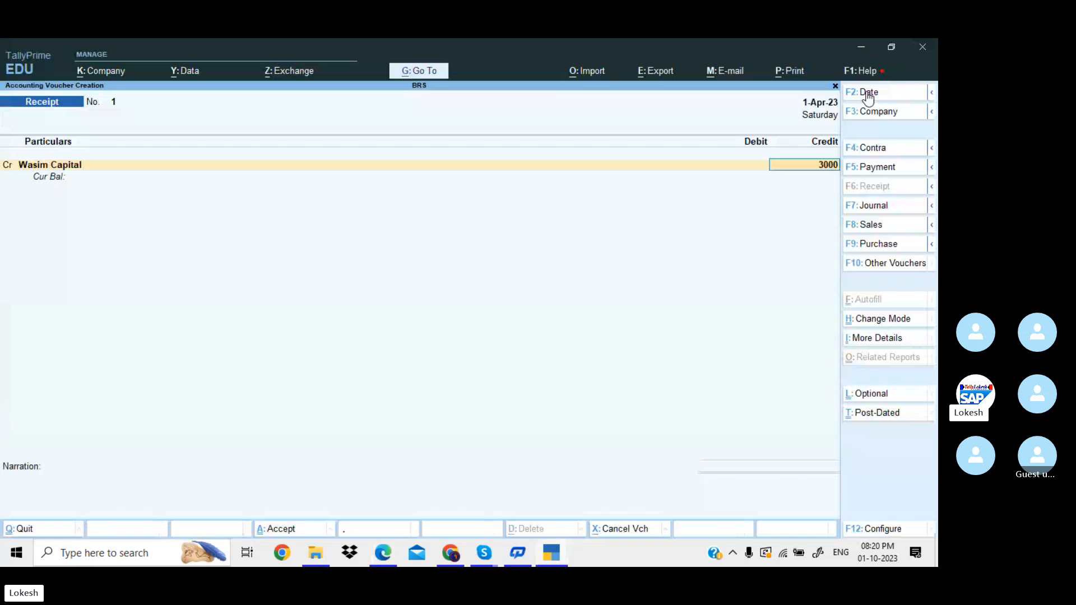
key(Return)
key(Return)
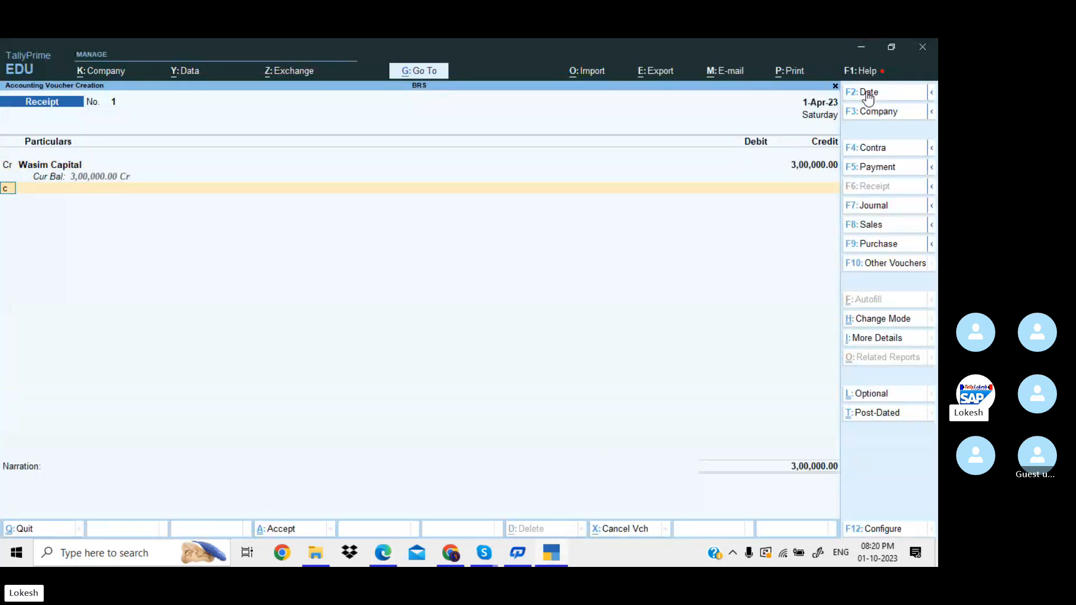
Create a capital ledger for the second partner under Capital Account from the receipt's second credit line.
key(alt+c)
text(M)
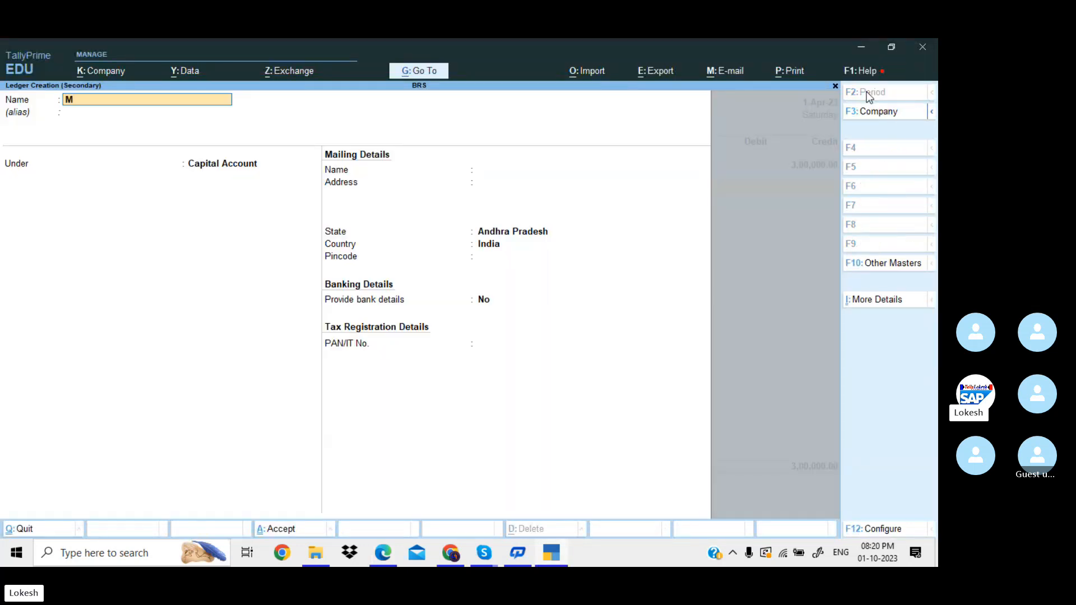
text(uralai Ca)
key(BackSpace)
key(BackSpace)
key(BackSpace)
key(BackSpace)
key(BackSpace)
text(i C)
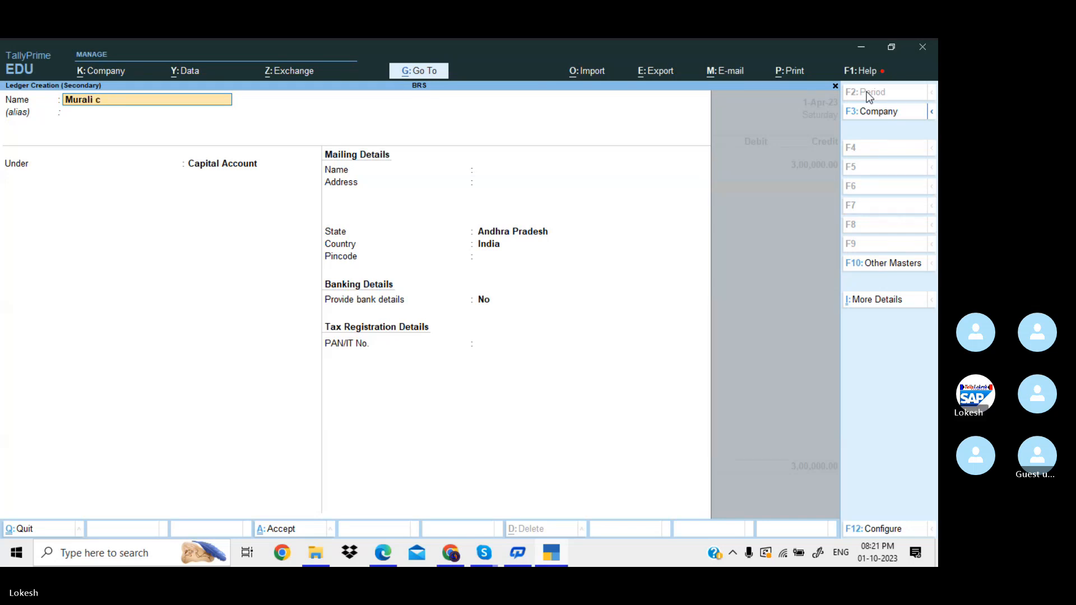
text(apital)
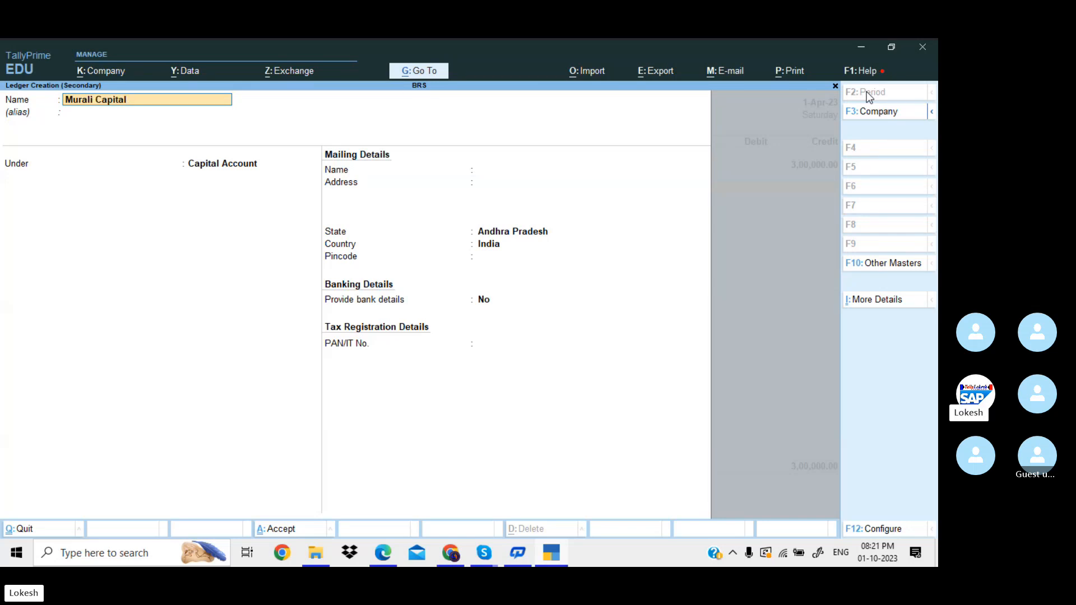
key(ctrl+a)
Credit the second partner's capital ledger with 5,00,000 in the receipt voucher.
key(alt+Tab)
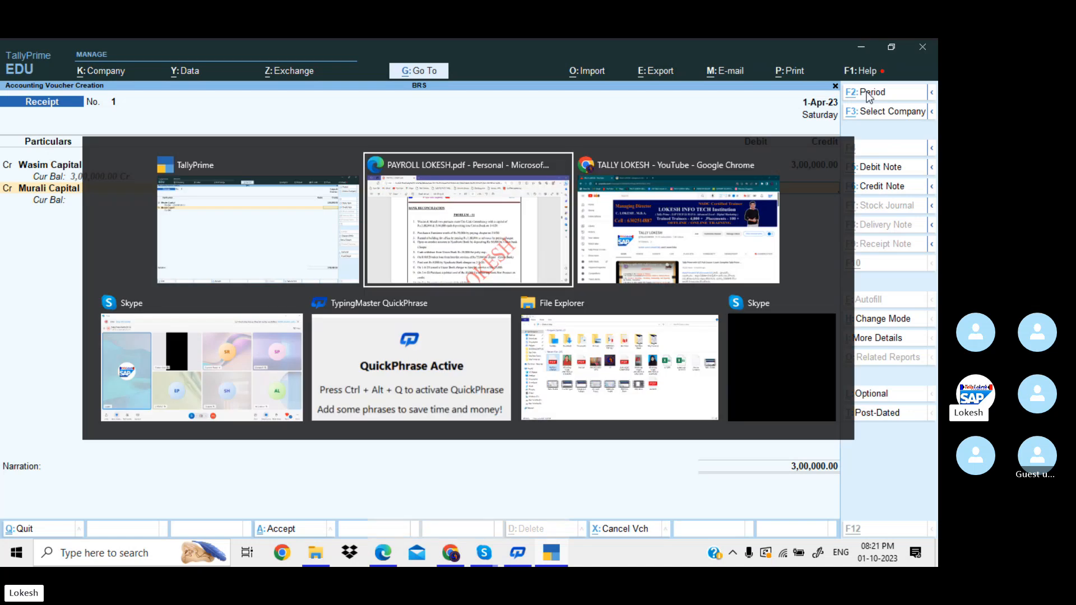
key(alt+Tab)
text(500000)
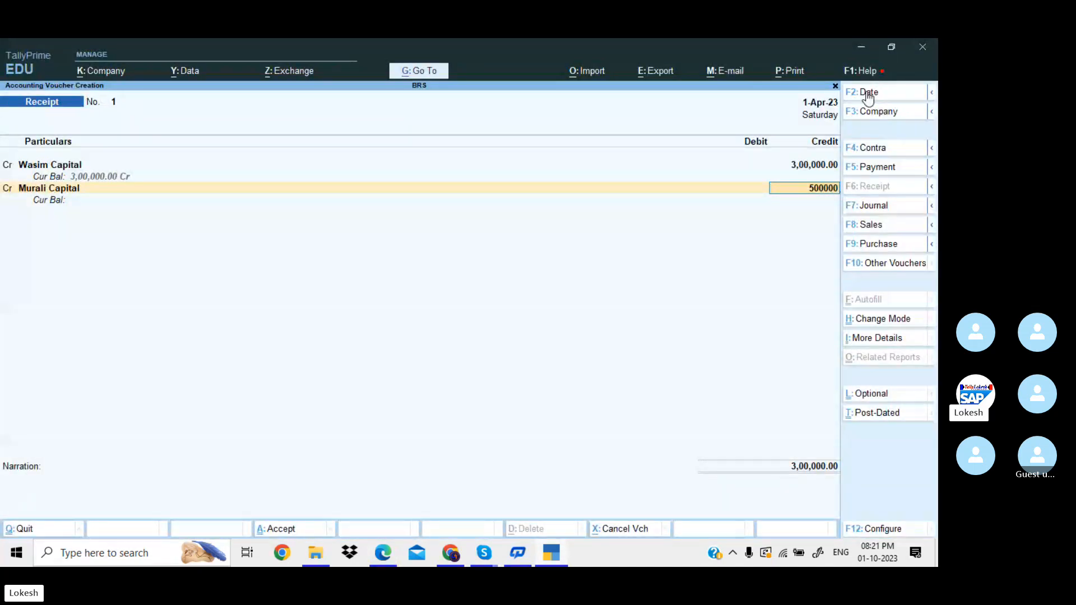
key(Return)
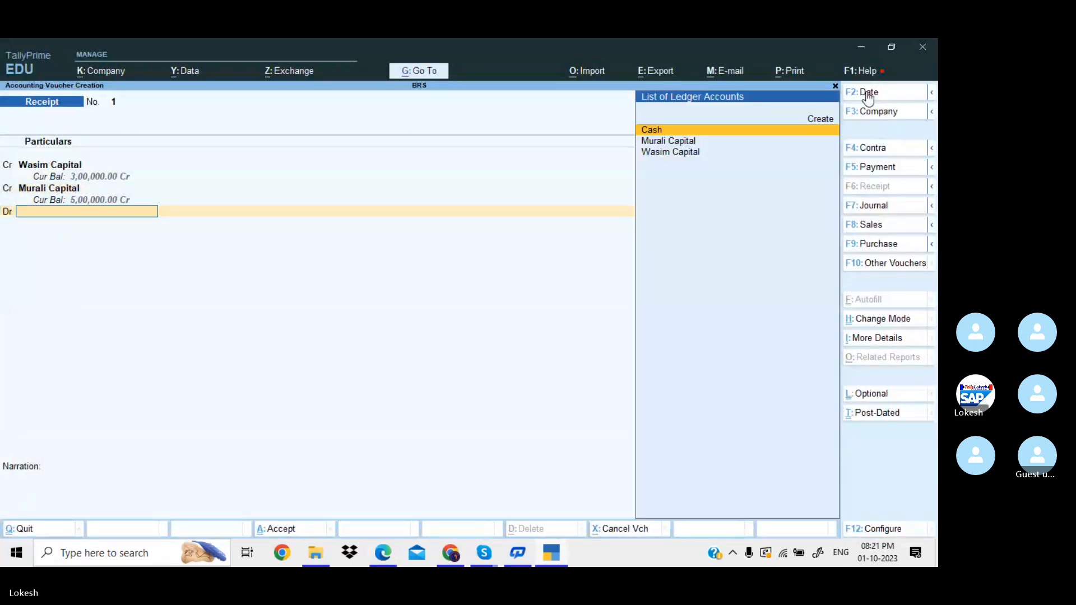
Create a Union Bank ledger under Bank Accounts for the receipt's debit line, leaving the bank account details at their defaults.
key(alt+c)
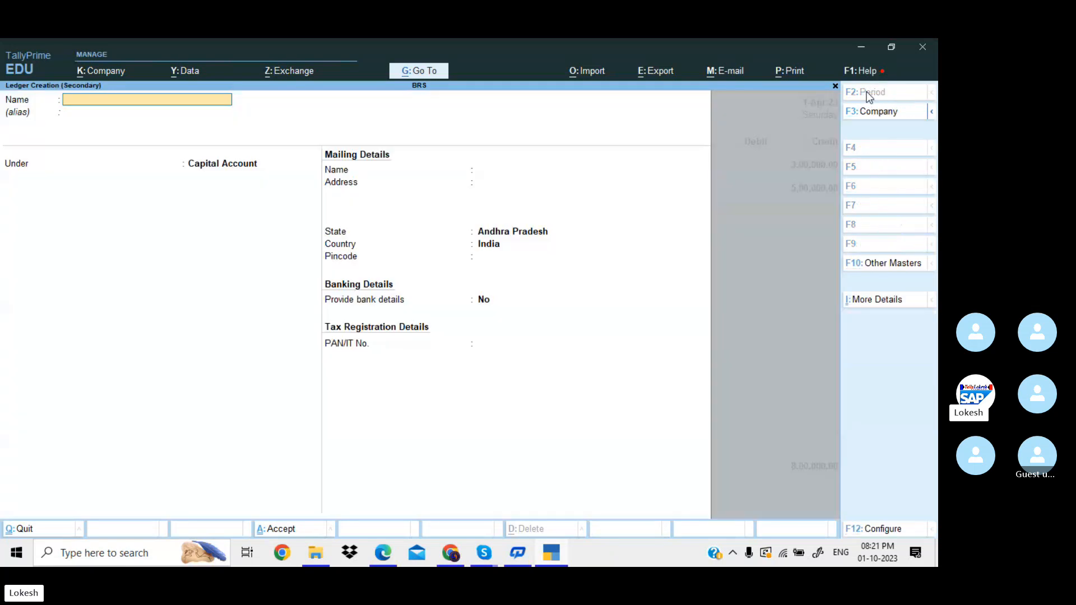
text(N)
key(BackSpace)
text(H)
key(BackSpace)
text(Union Bank)
key(Return)
key(Return)
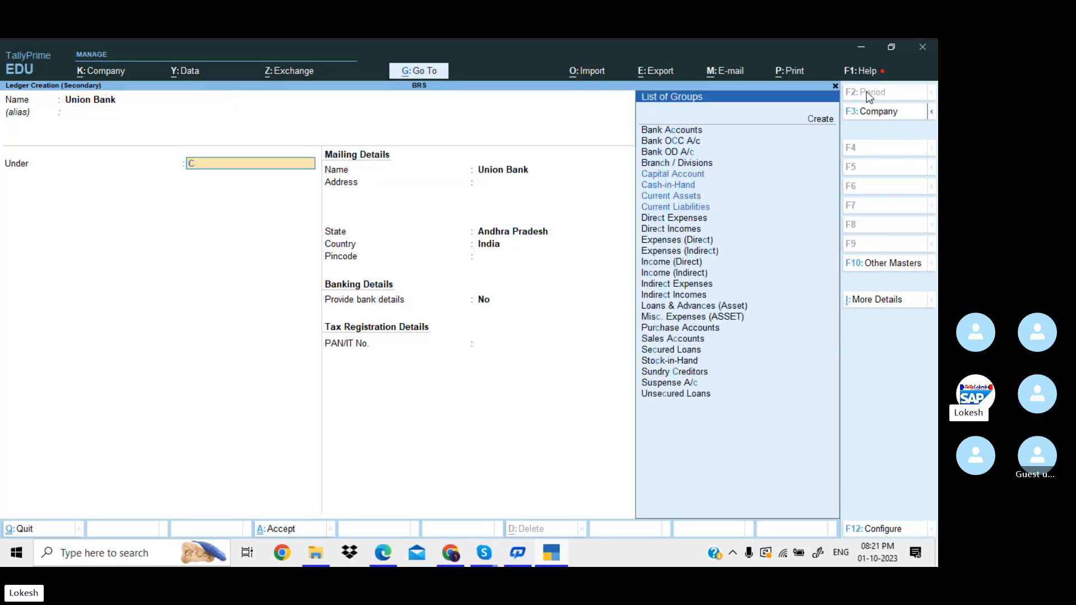
text(Ba)
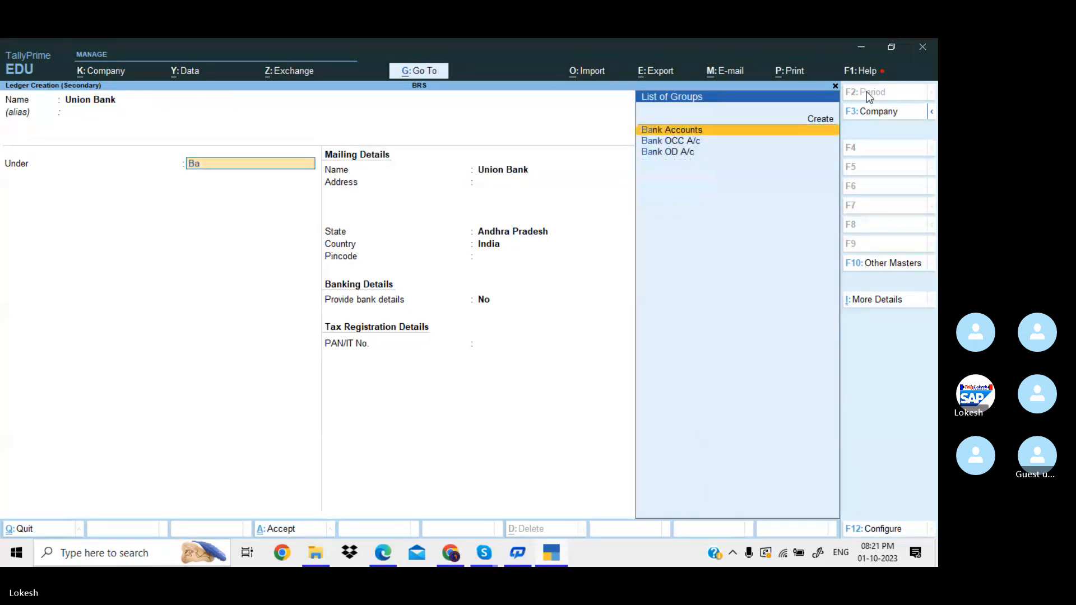
key(Return)
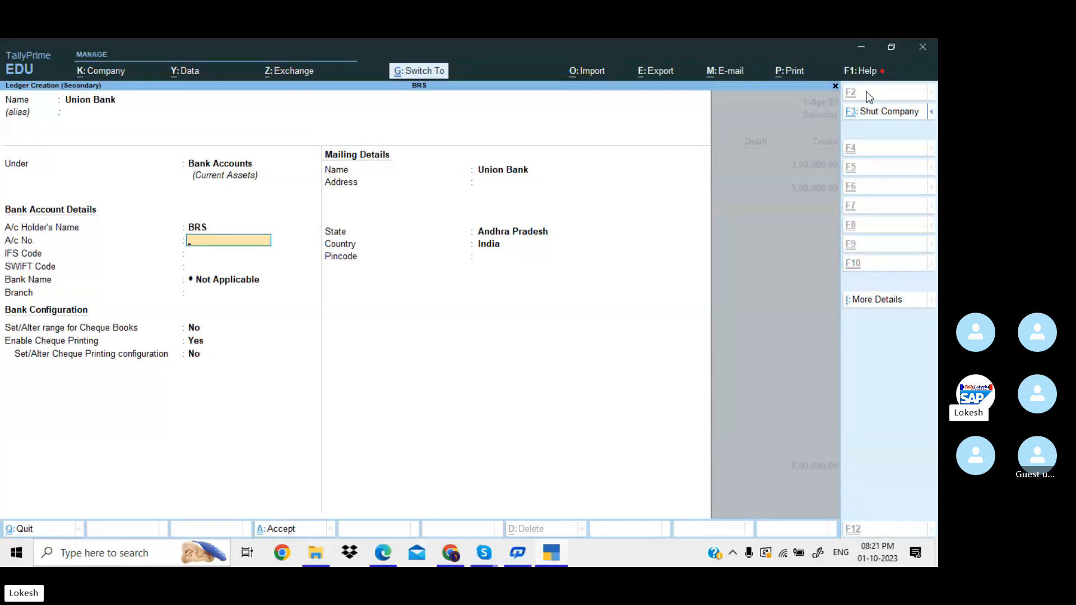
key(ctrl+a)
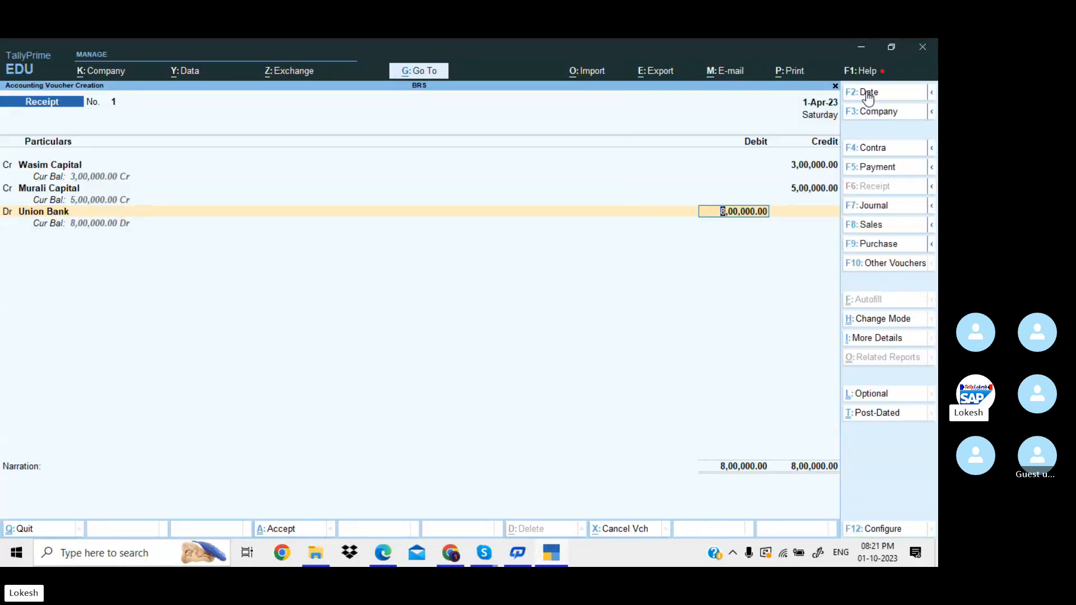
Debit Union Bank with 8,00,000 as Cheque/DD, leaving the instrument number and bank name blank, and save the receipt voucher.
key(Return)
key(Return)
key(Return)
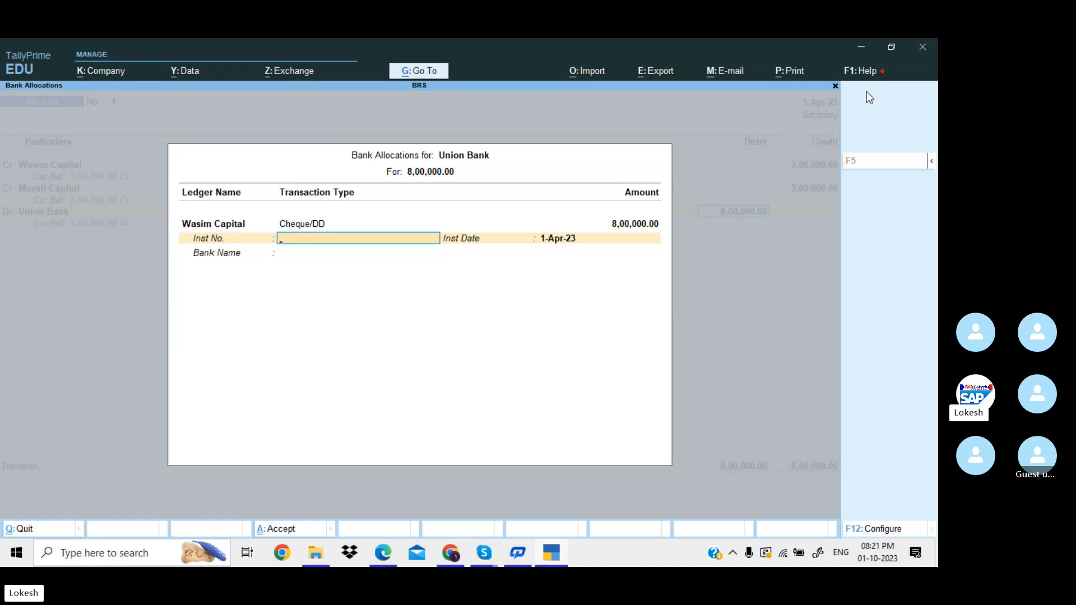
key(Return)
key(Return)
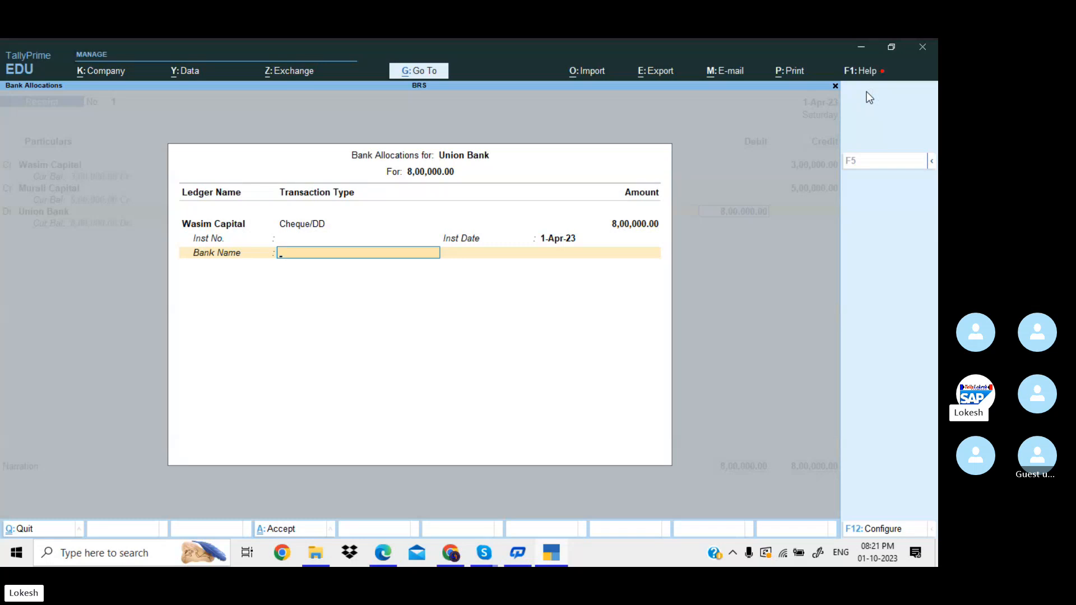
key(Return)
key(Return)
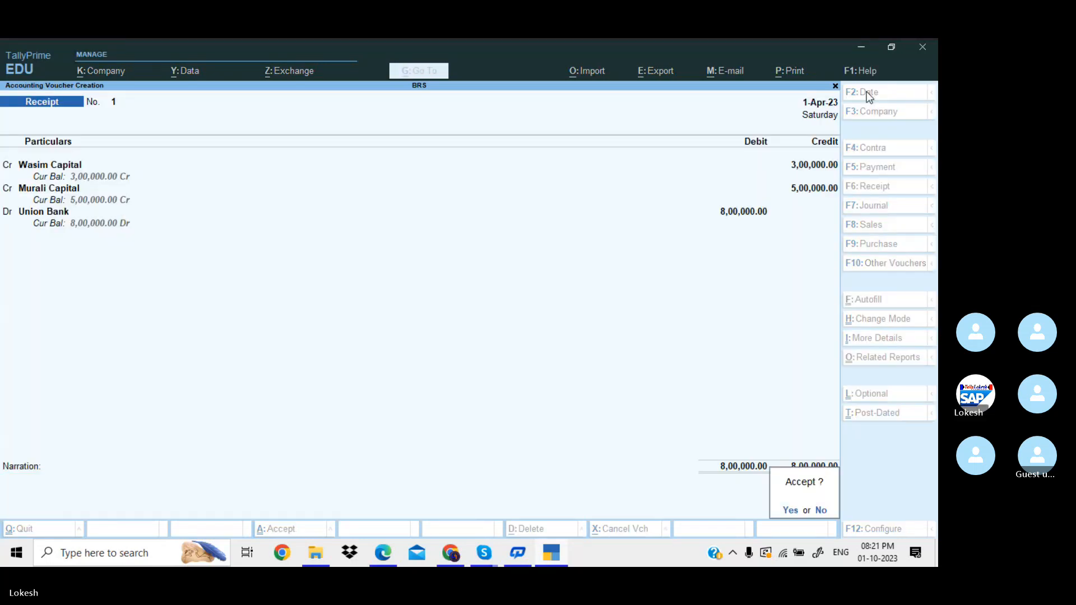
key(Return)
Check the second transaction in Problem 11 and start a payment voucher dated 2-4.
key(alt+Tab)
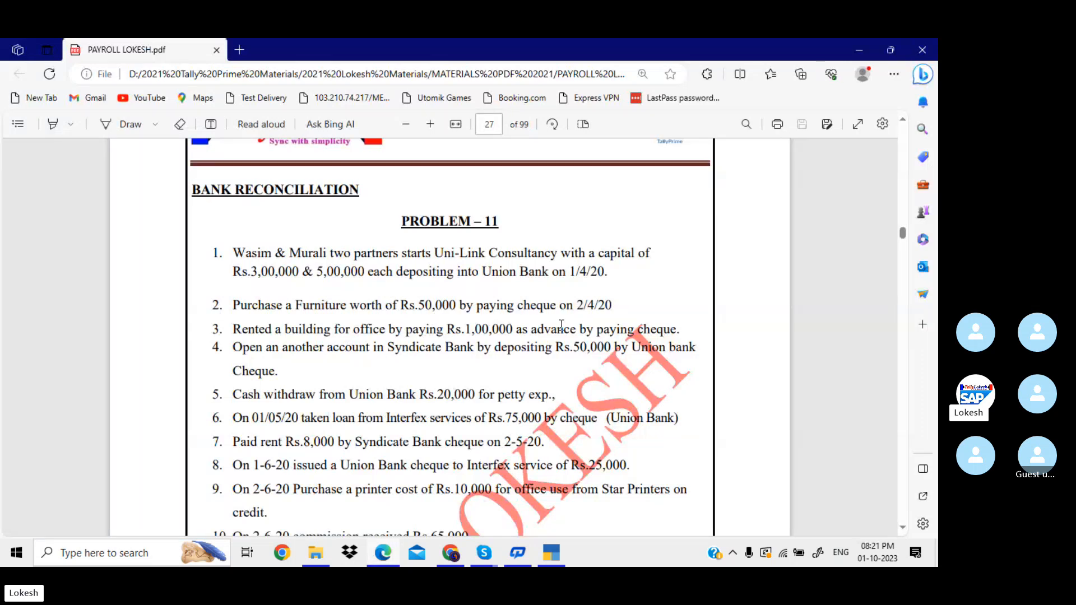
key(alt+Tab)
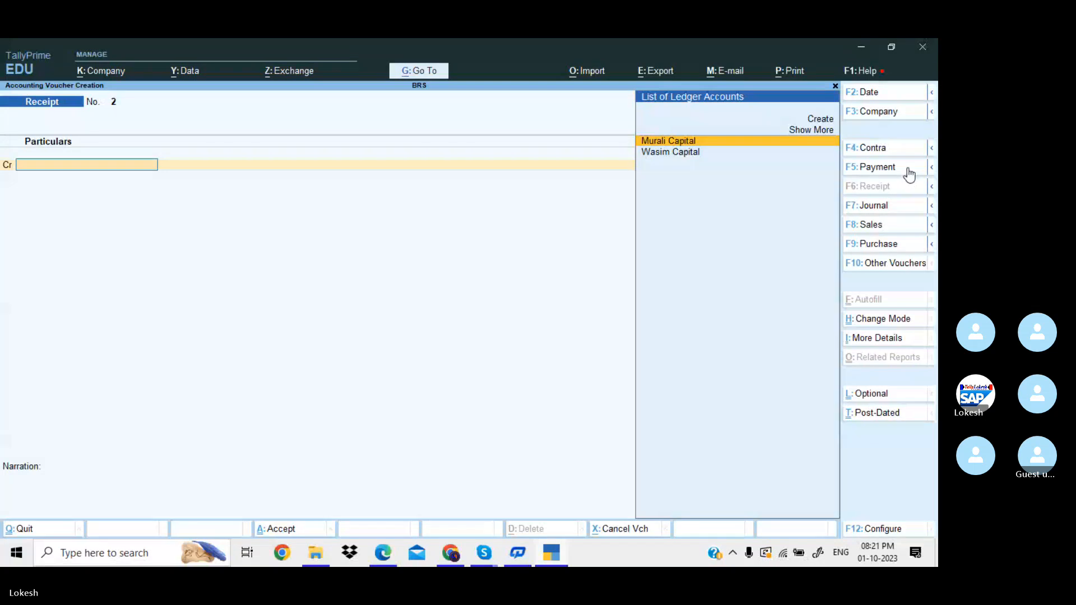
click(876, 98)
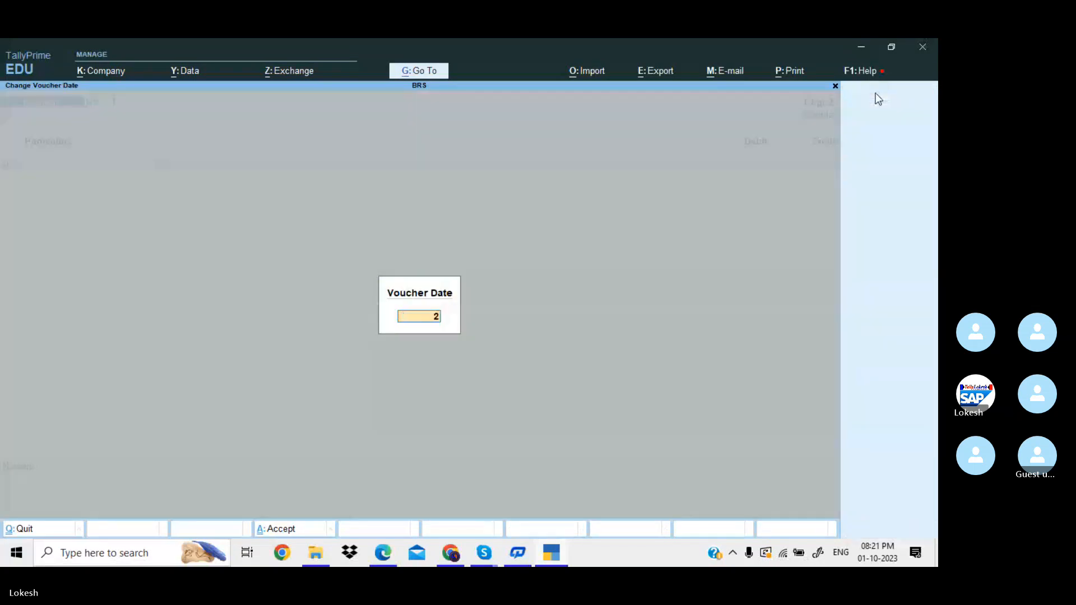
text(2-4)
key(Return)
Create a Furniture ledger under Fixed Assets from the payment voucher, keeping the default mailing and tax details.
key(alt+c)
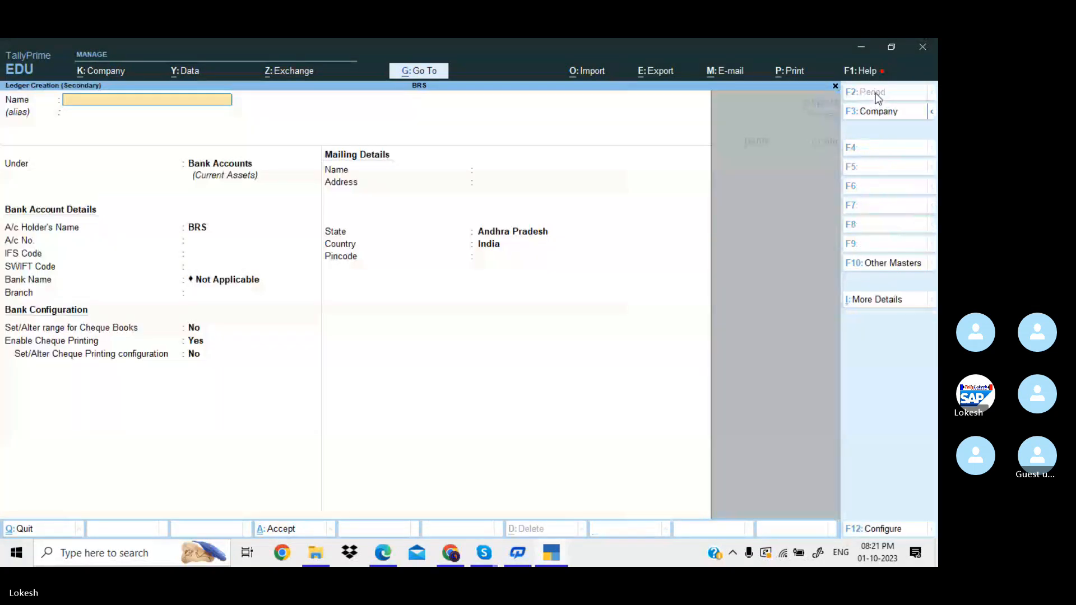
text(Furnitur)
key(Return)
key(Return)
text(f)
key(Return)
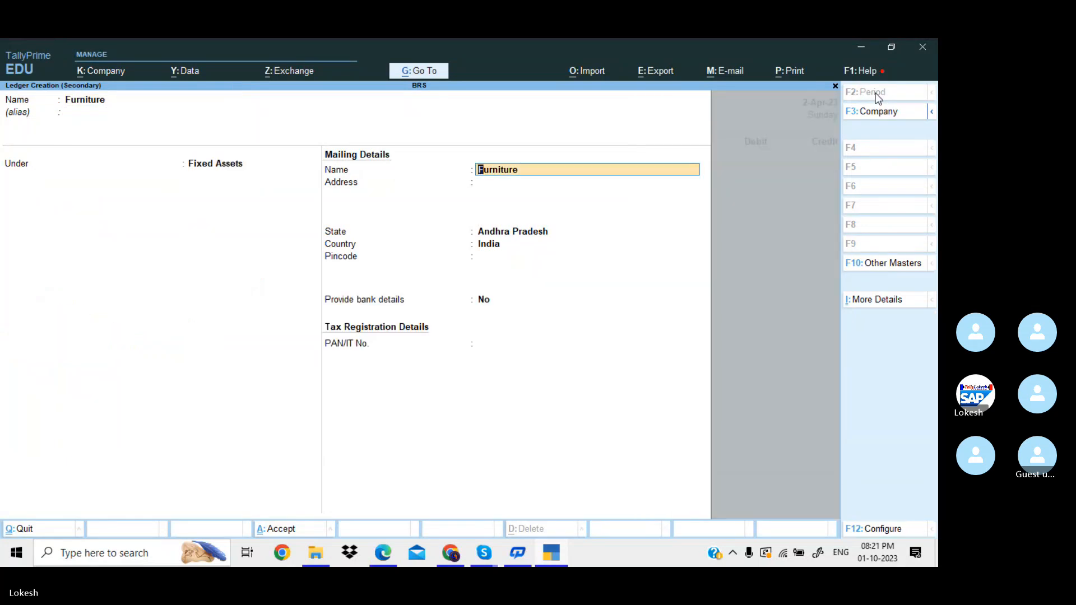
key(Return)
key(Return)
key(Return)
key(Return)
key(Return)
key(Return)
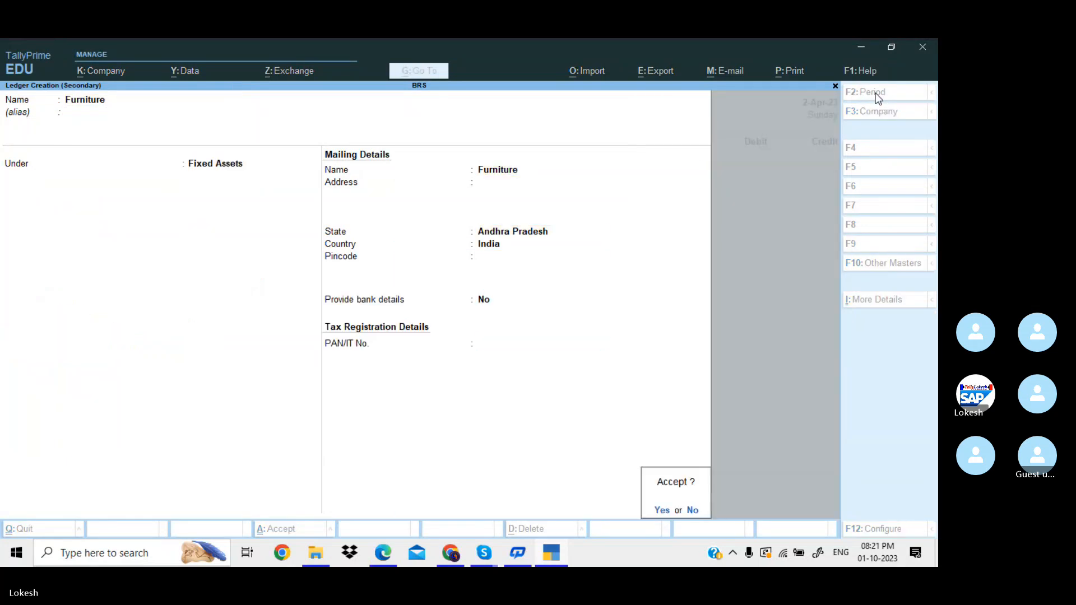
key(Return)
Check the furniture purchase in Problem 11 and debit Furniture with 50,000 in the payment voucher.
key(alt+Tab)
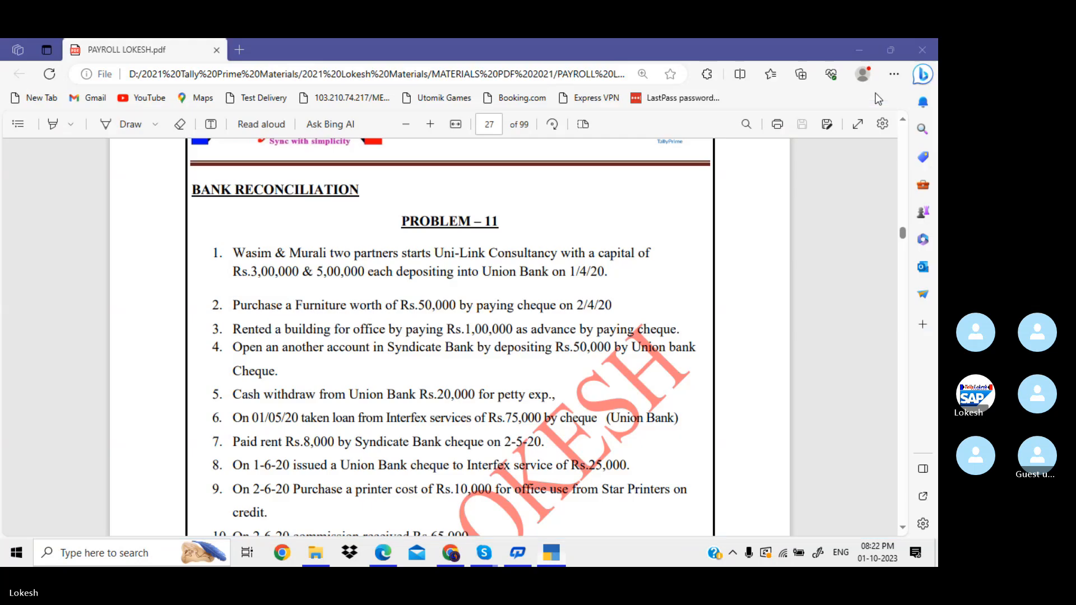
key(alt+Tab)
text(50000)
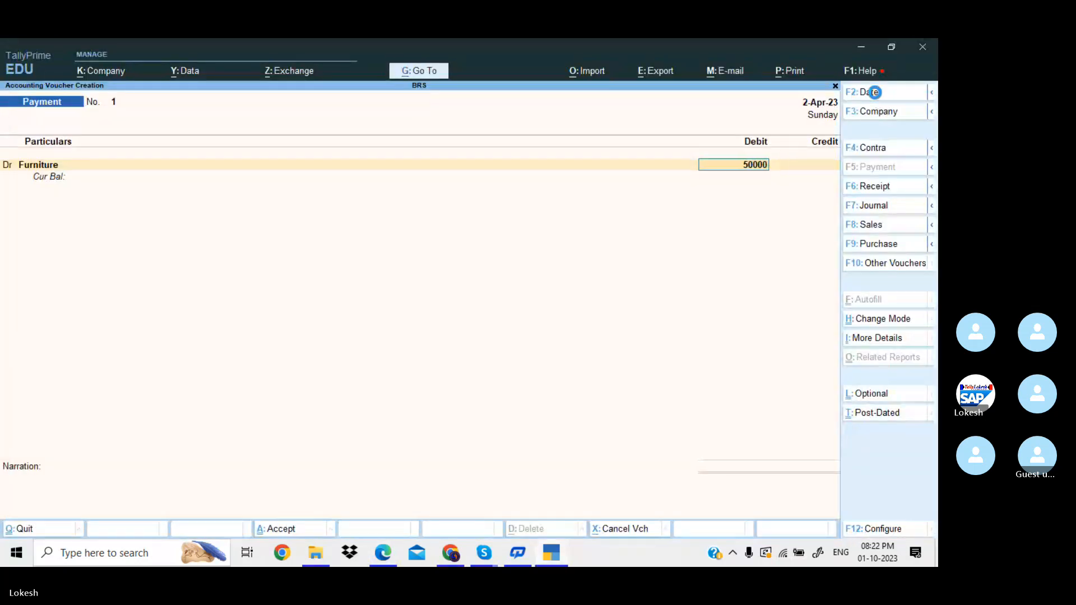
key(Return)
Credit Union Bank with 50,000 as Cheque, leaving the instrument number and narration blank, and save the furniture payment voucher.
key(Down)
key(Down)
key(Down)
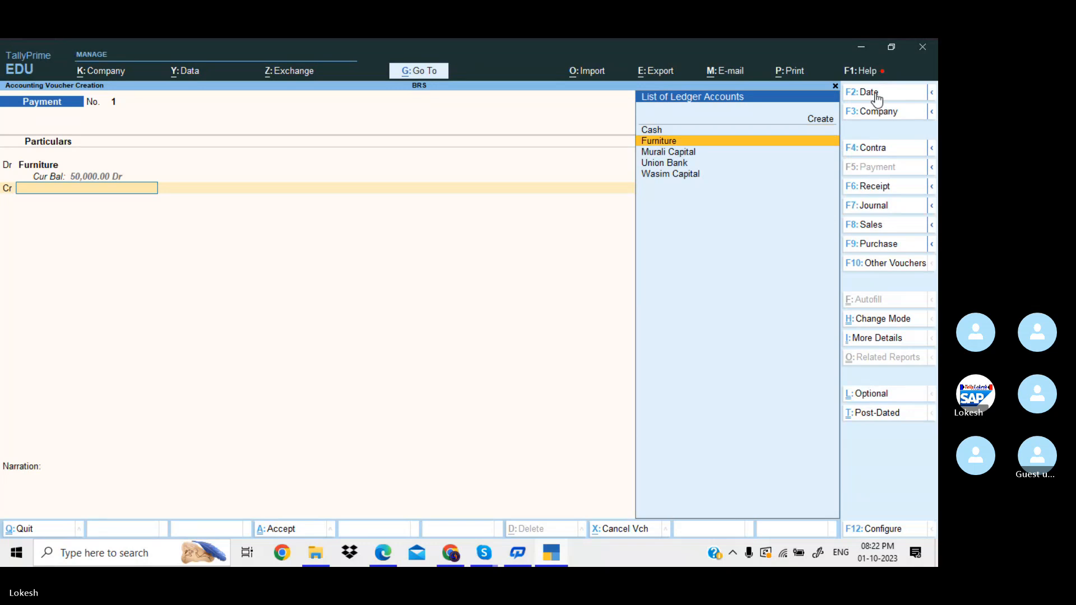
key(Return)
key(Return)
key(Return)
key(Return)
key(Return)
key(Return)
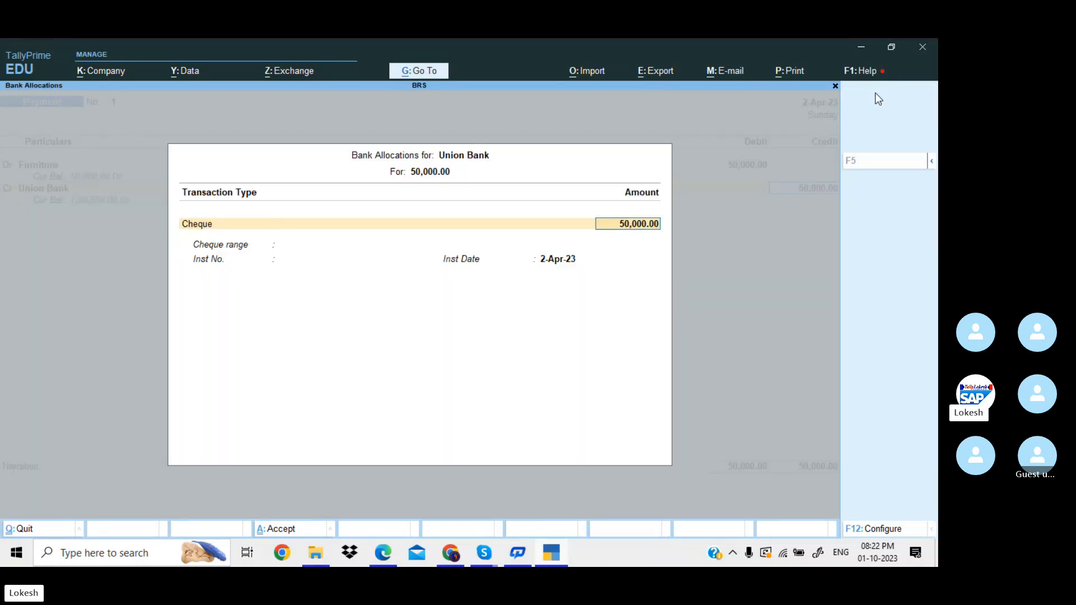
key(Return)
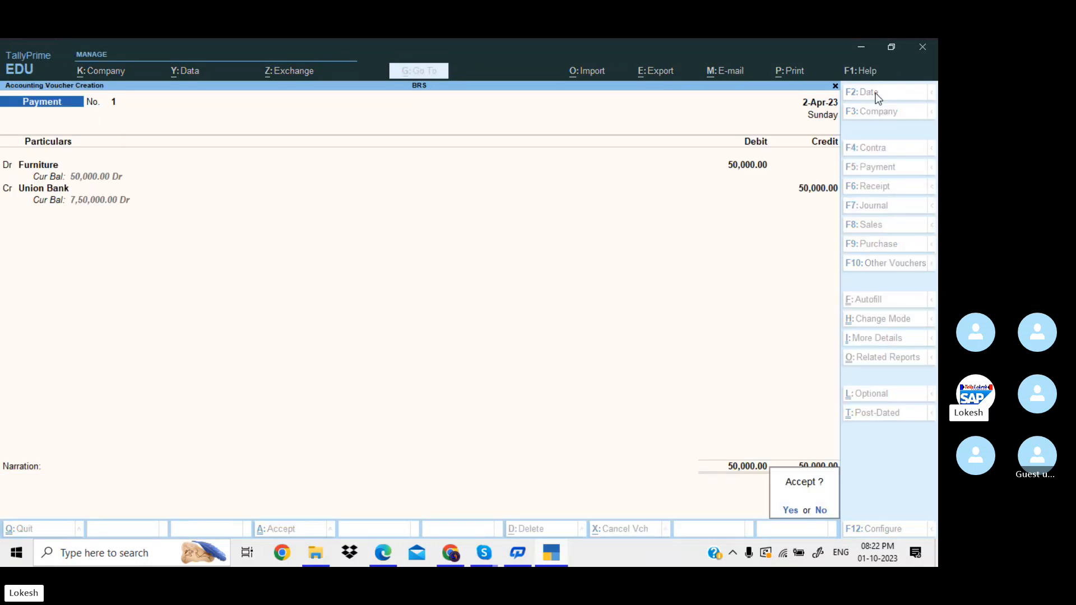
key(Return)
Check the third transaction in Problem 11 and start a new ledger named Rent for Building from the next payment voucher.
key(alt+Tab)
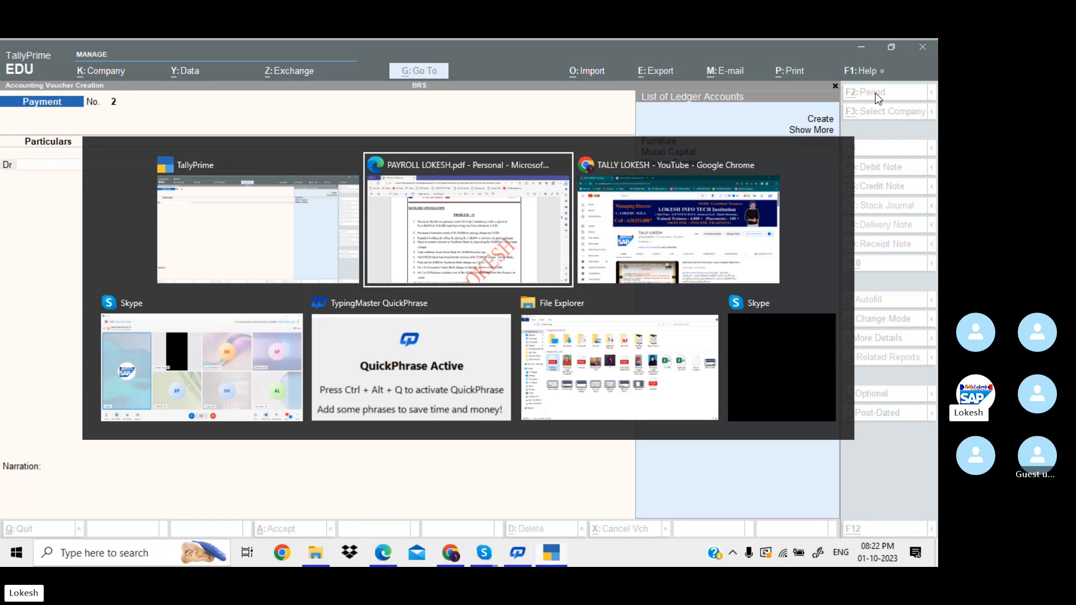
scroll(434, 245, down, 1)
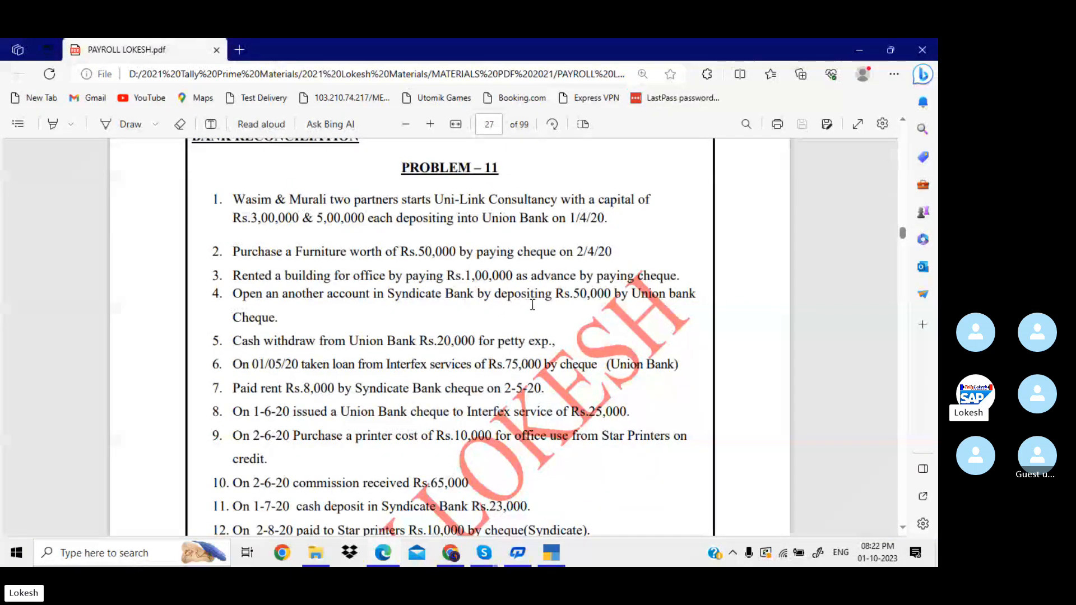
key(alt+Tab)
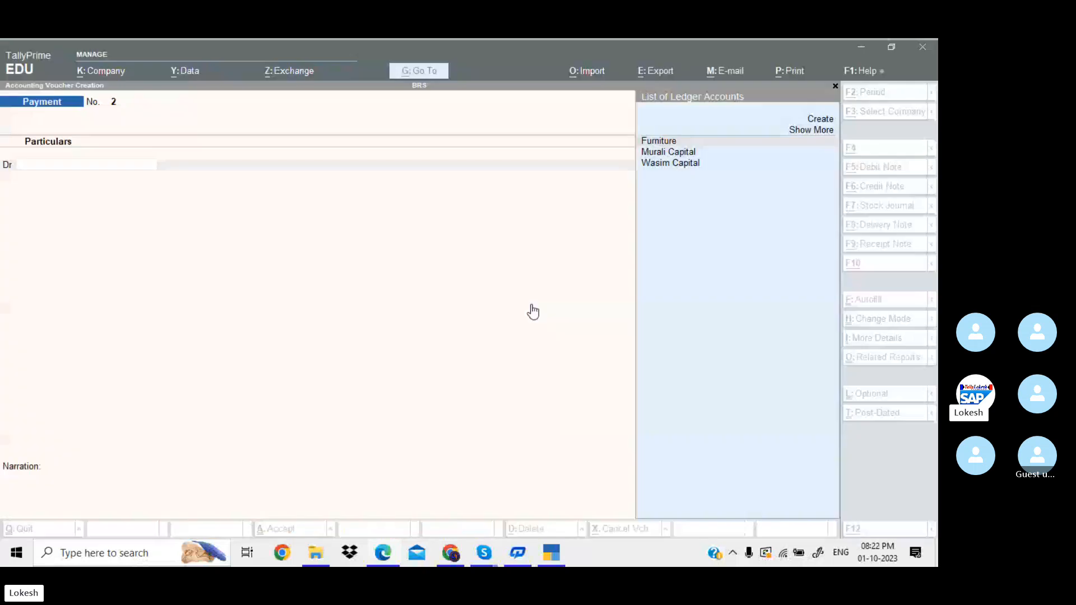
key(alt+c)
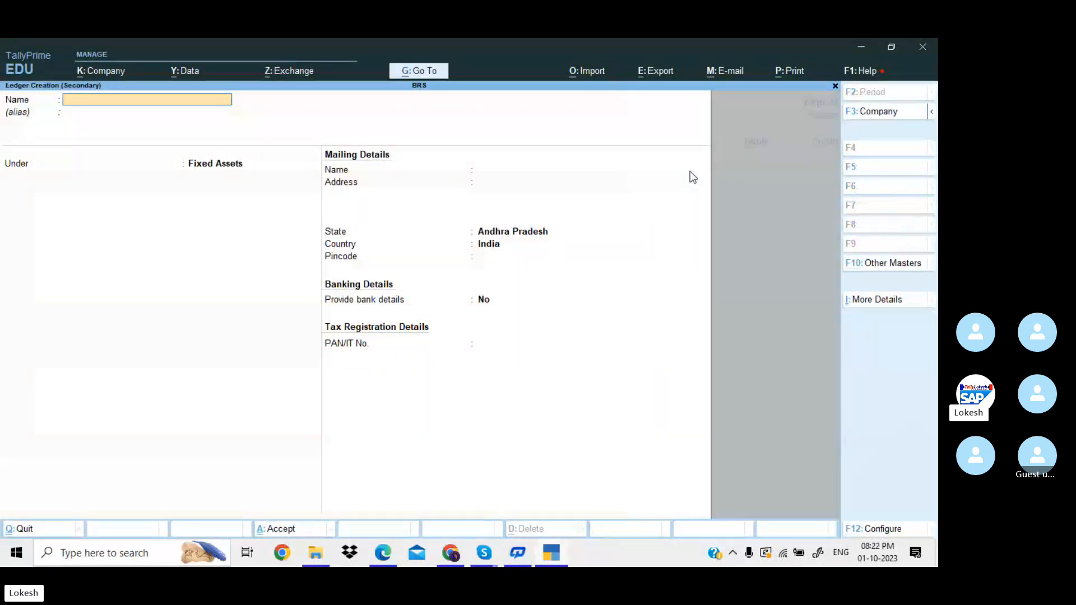
text(Rent of)
text(for)
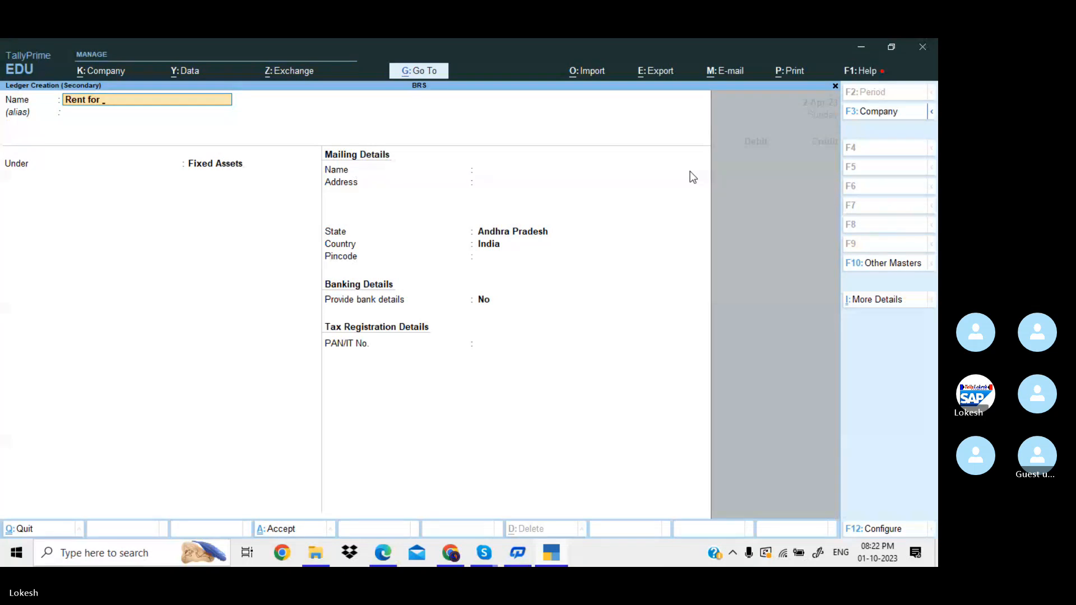
text( Buiding)
key(Return)
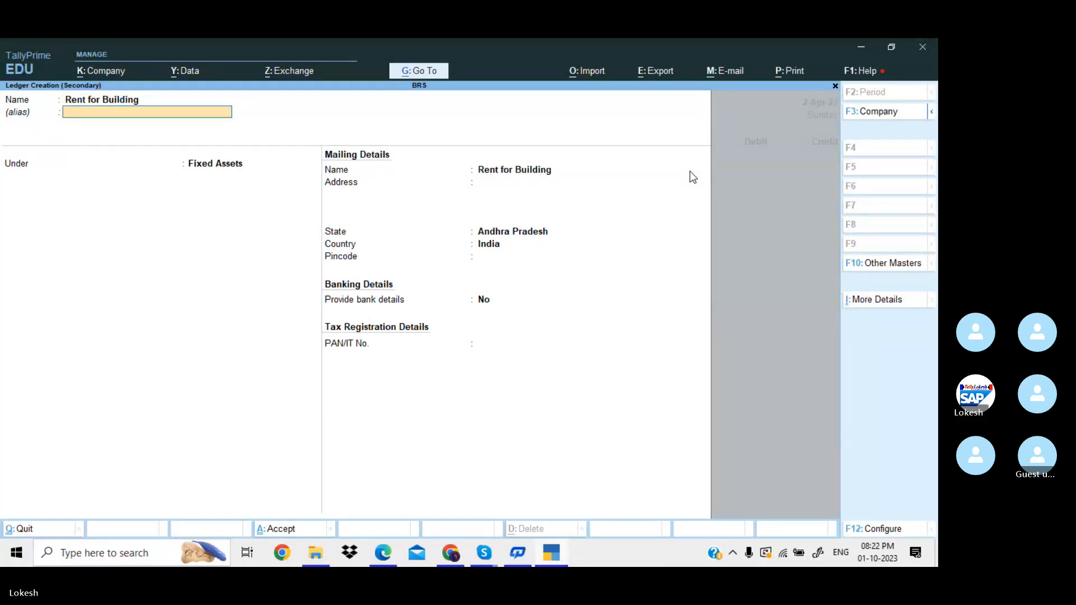
Place the Rent for Building ledger under Current Assets and save it with the default mailing, banking and tax details.
key(Return)
text(Cur)
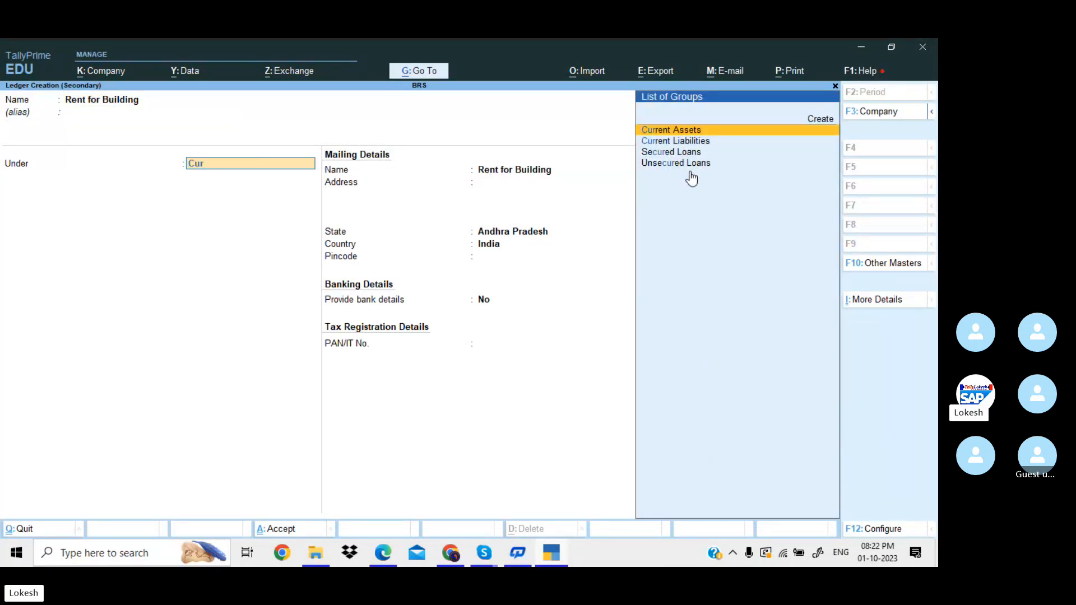
key(Return)
key(Return)
key(Return)
key(Return)
key(Return)
key(Return)
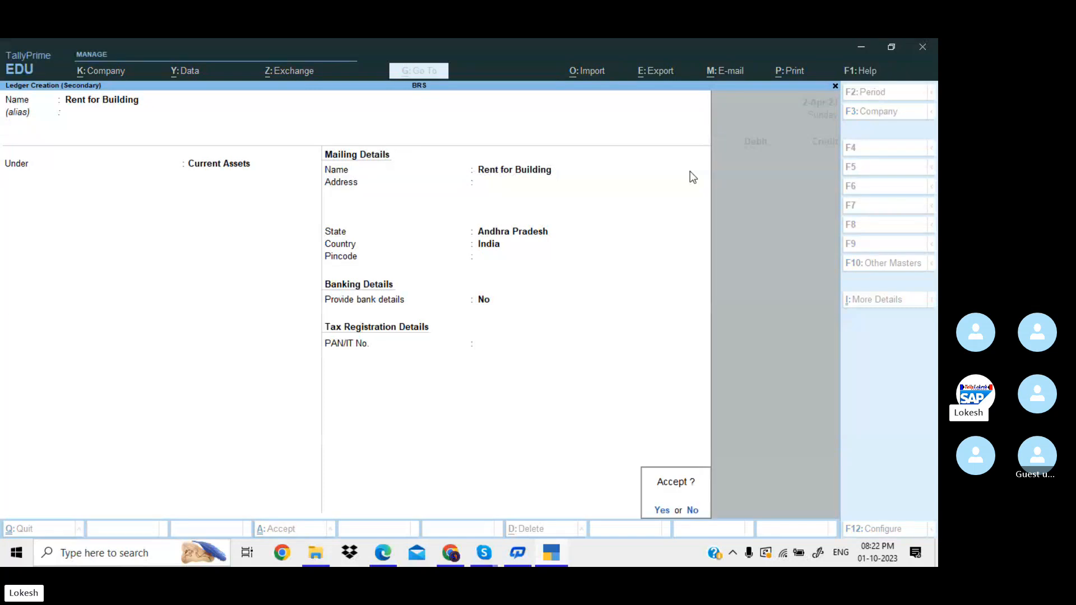
key(Return)
Debit Rent for Building with 1,00,000, credit Union Bank by Cheque with no instrument number, and save the payment voucher.
text(100000)
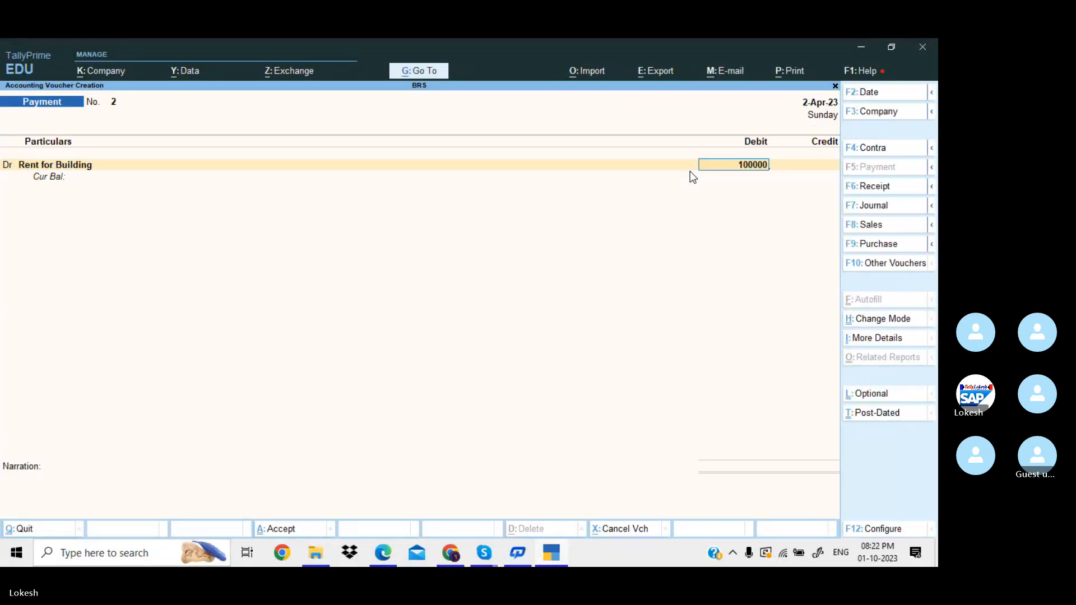
key(Return)
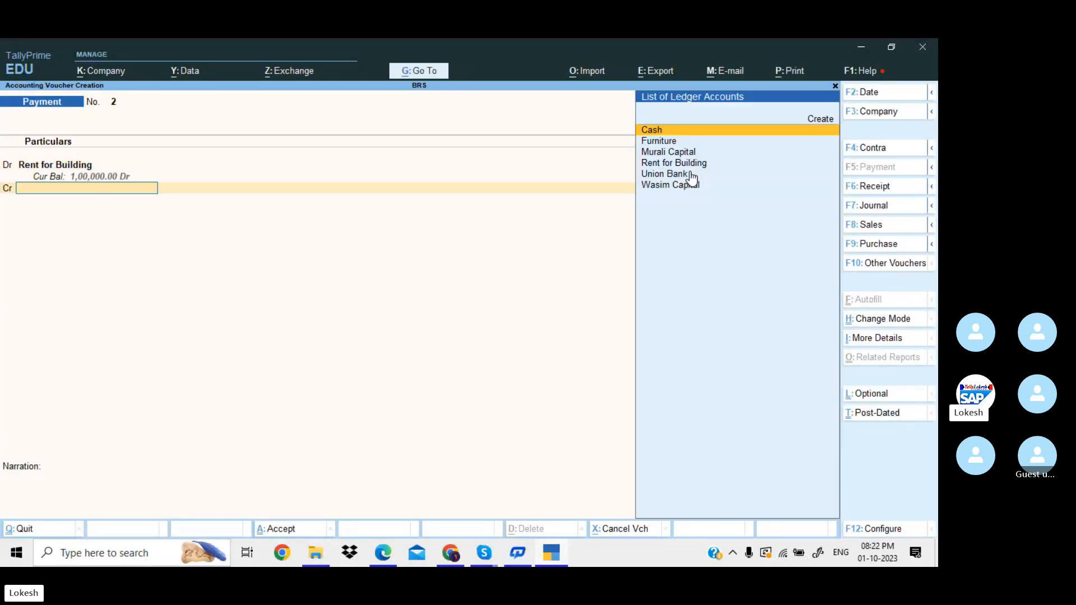
click(690, 175)
key(Return)
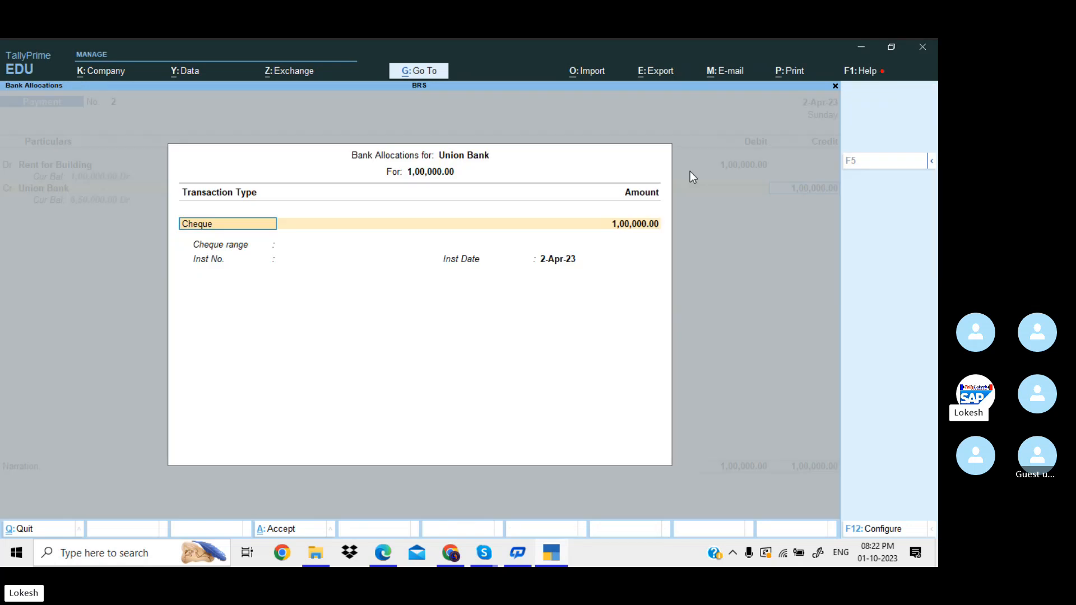
key(Return)
key(Return)
key(Return)
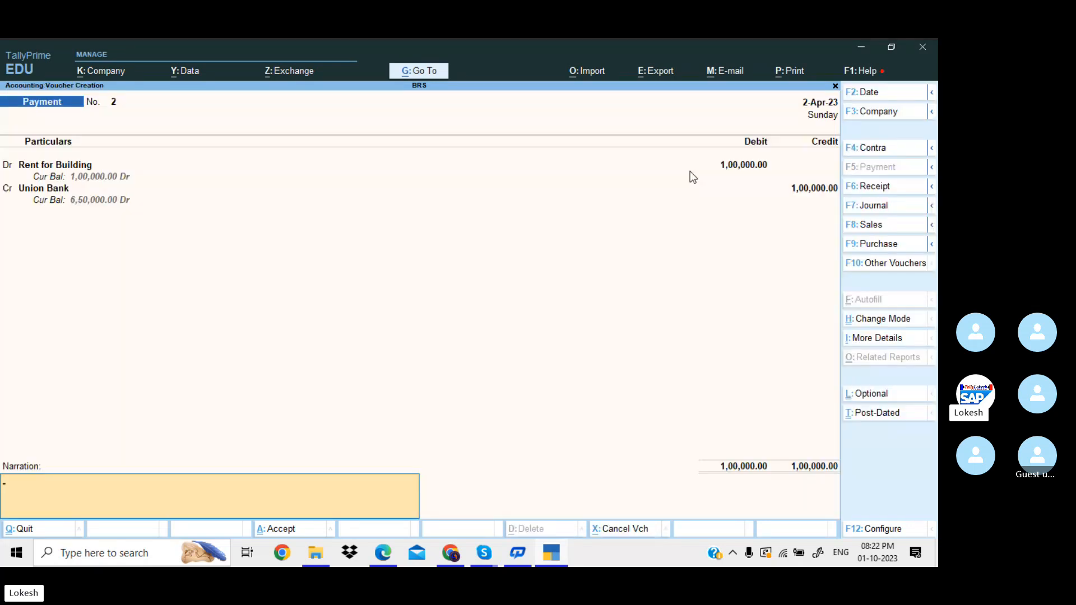
key(Return)
key(Return)
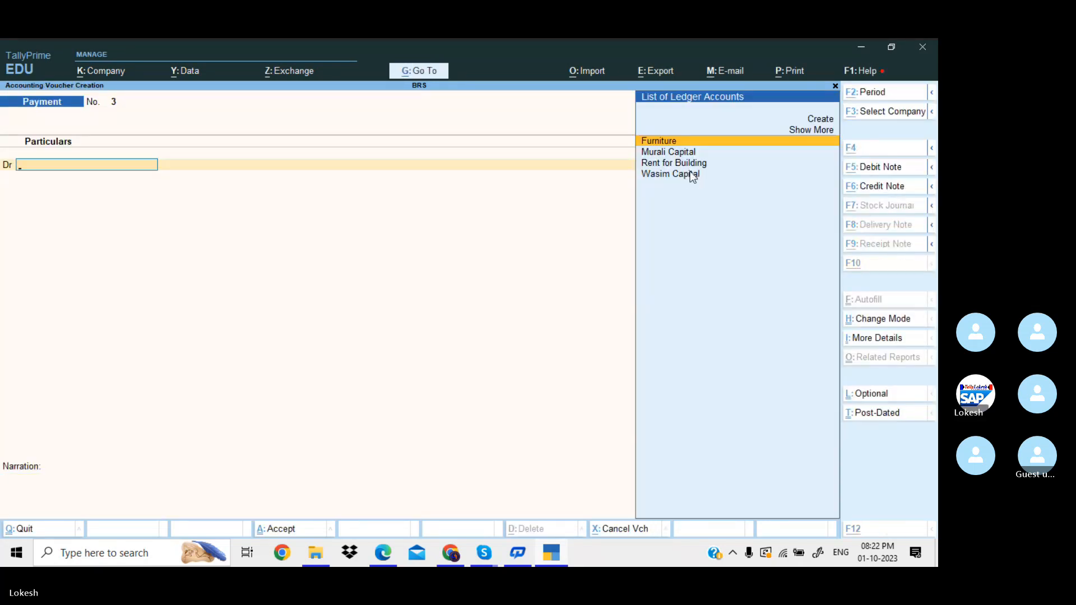
Check the fourth transaction in Problem 11 and change the voucher type to Contra.
key(alt+Tab)
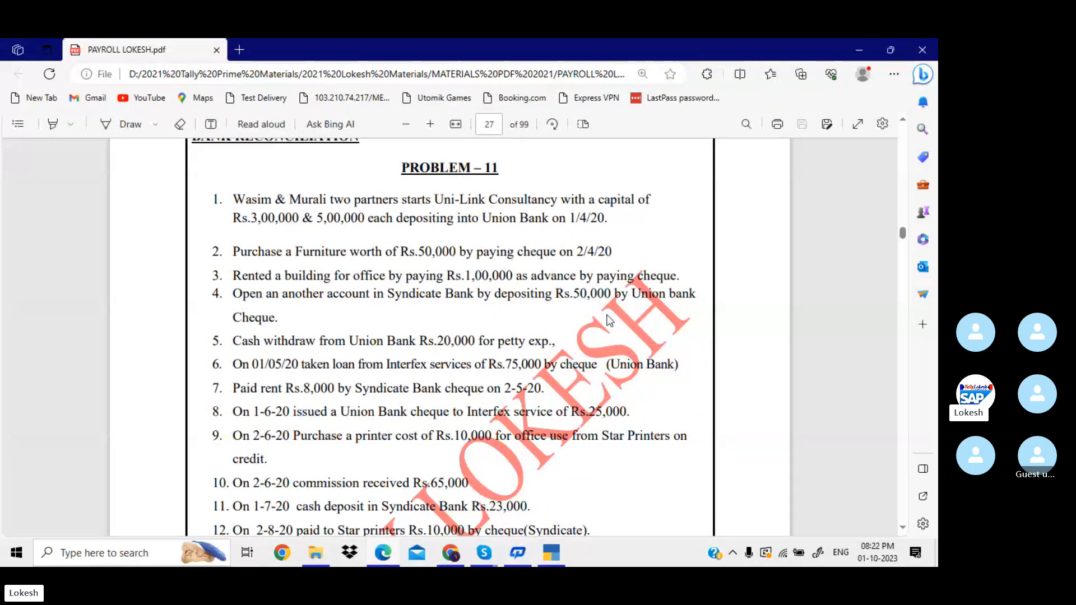
key(alt)
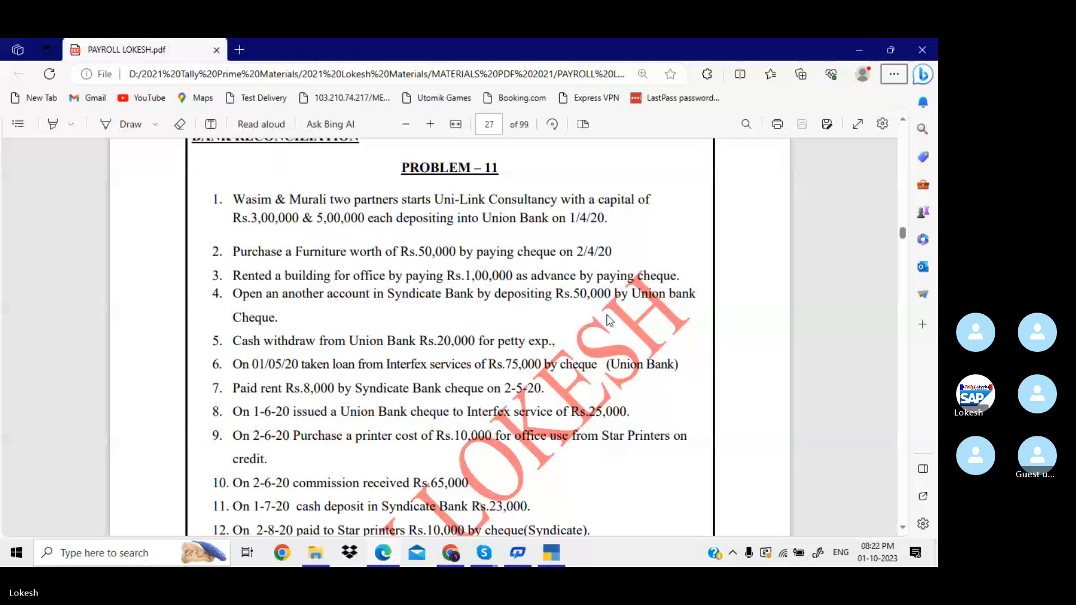
key(alt+Tab)
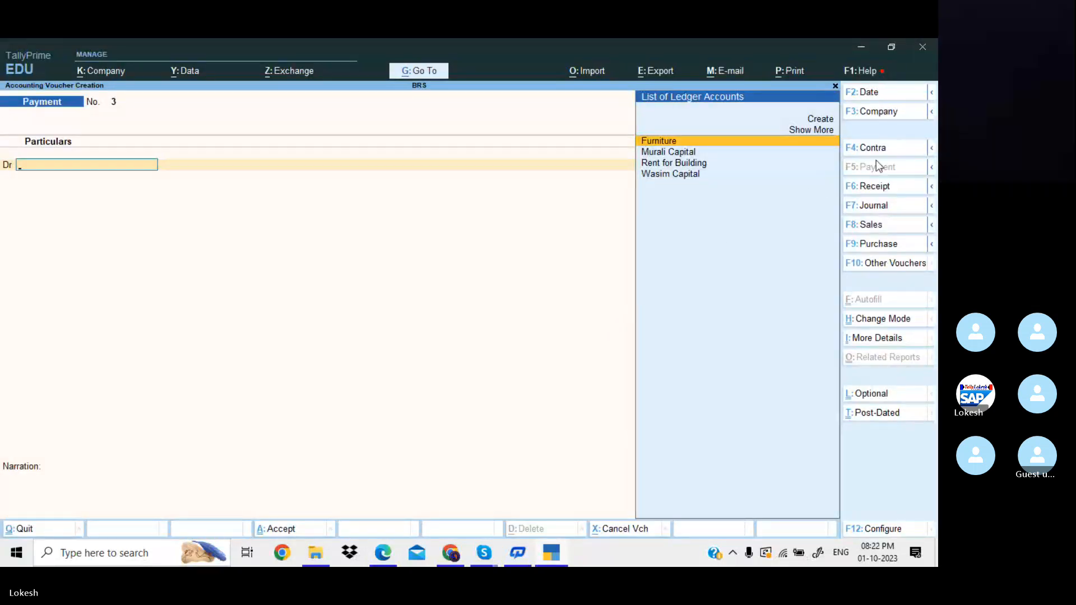
click(888, 146)
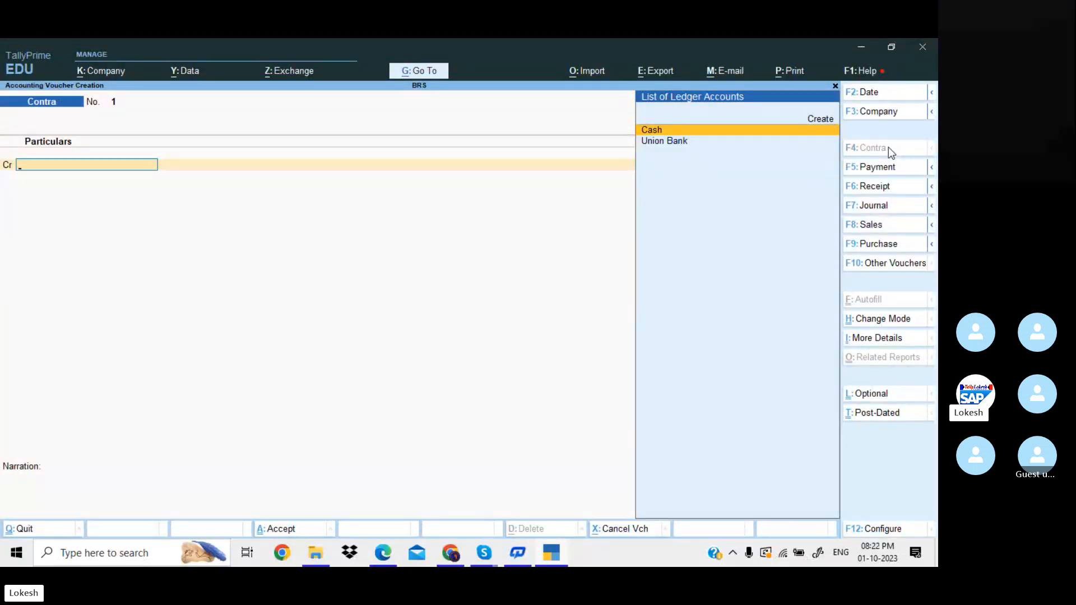
Credit Union Bank with 50,000 in the contra voucher as Cheque, with cheque range Not Applicable and no instrument number.
key(Down)
key(Return)
text(50000)
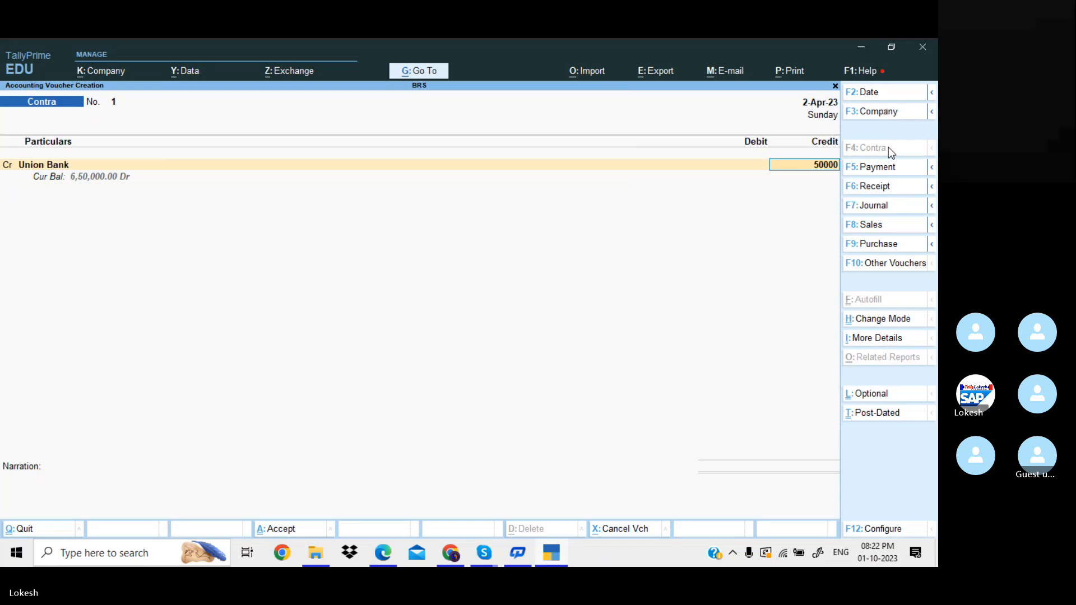
key(Return)
key(Return)
key(Return)
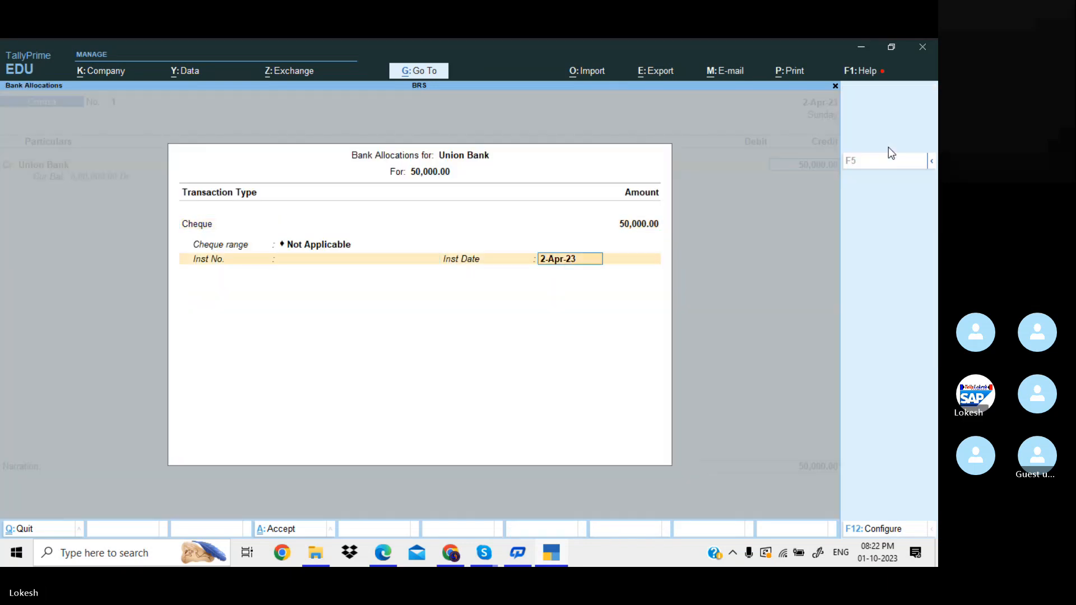
key(Return)
key(Return)
Create a Syndicate Bank ledger under Bank Accounts for the debit line and save the contra voucher for 50,000.
key(alt+c)
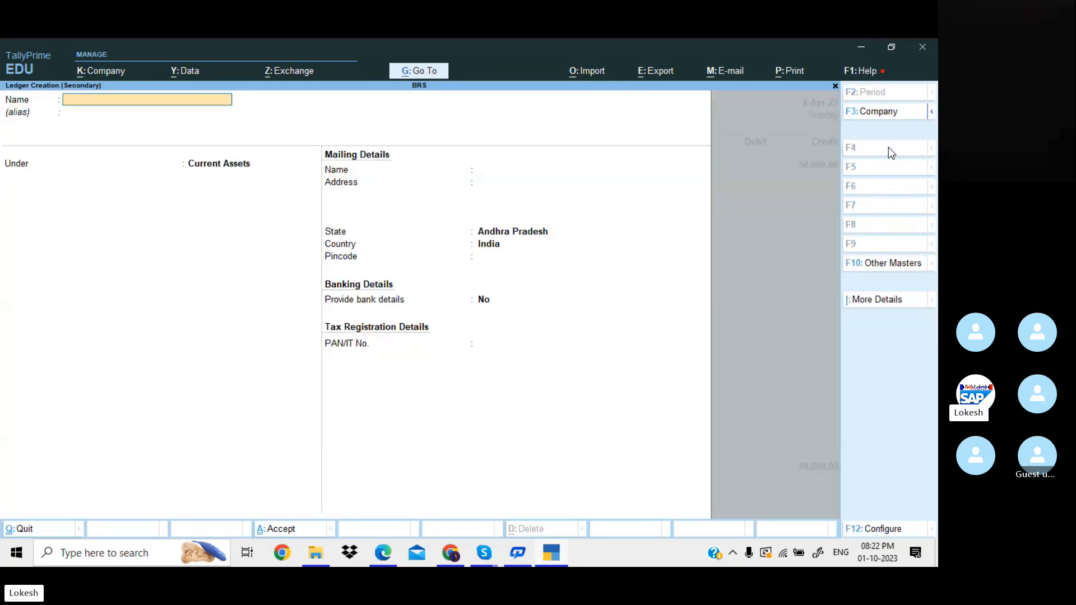
text(Syndicate Bank)
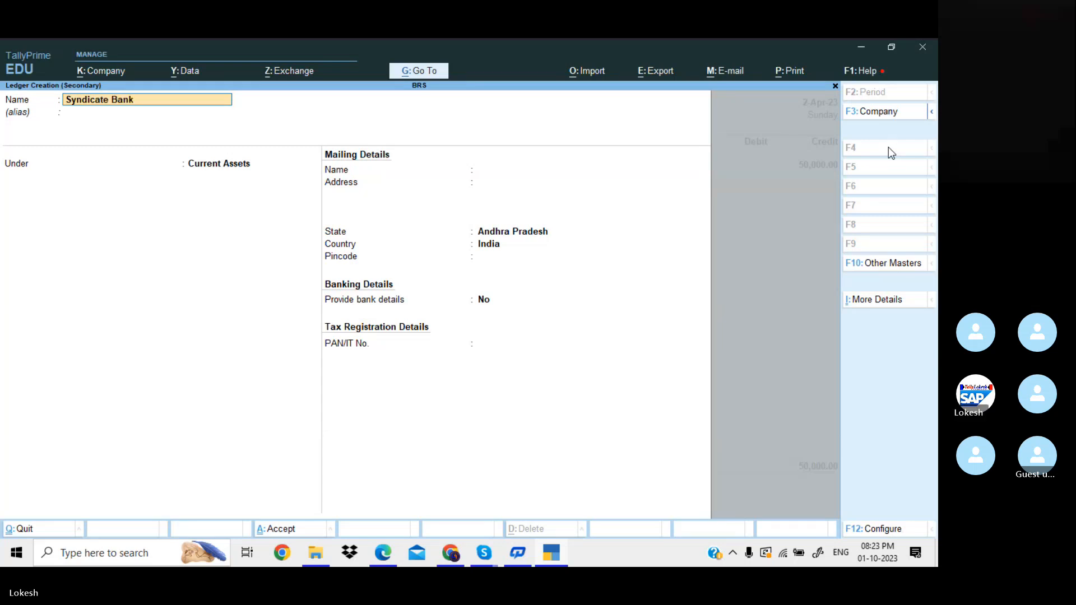
key(Return)
text(Ba)
key(Return)
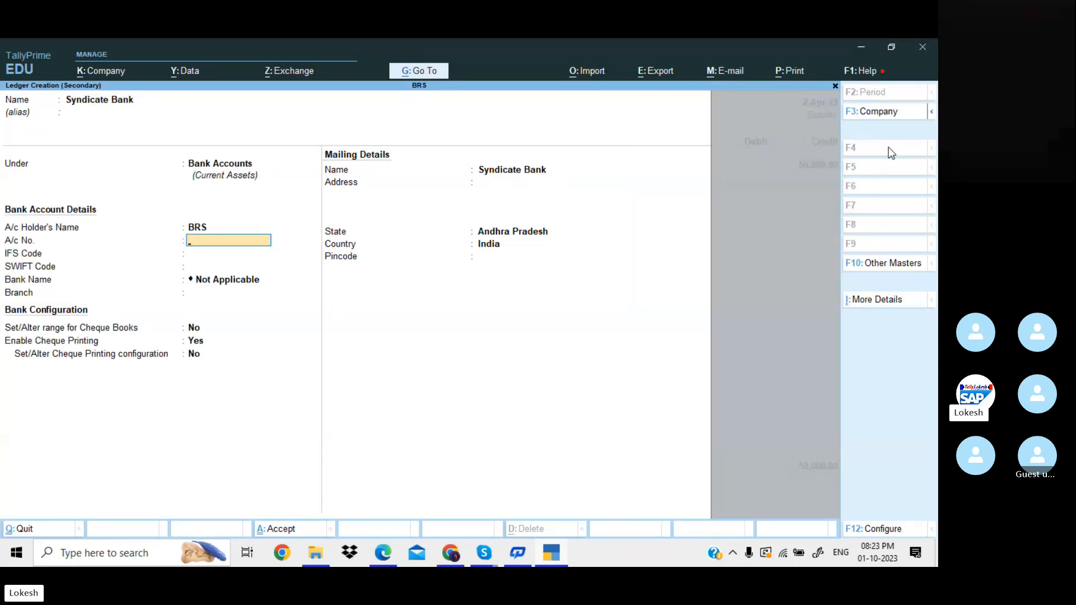
key(ctrl+a)
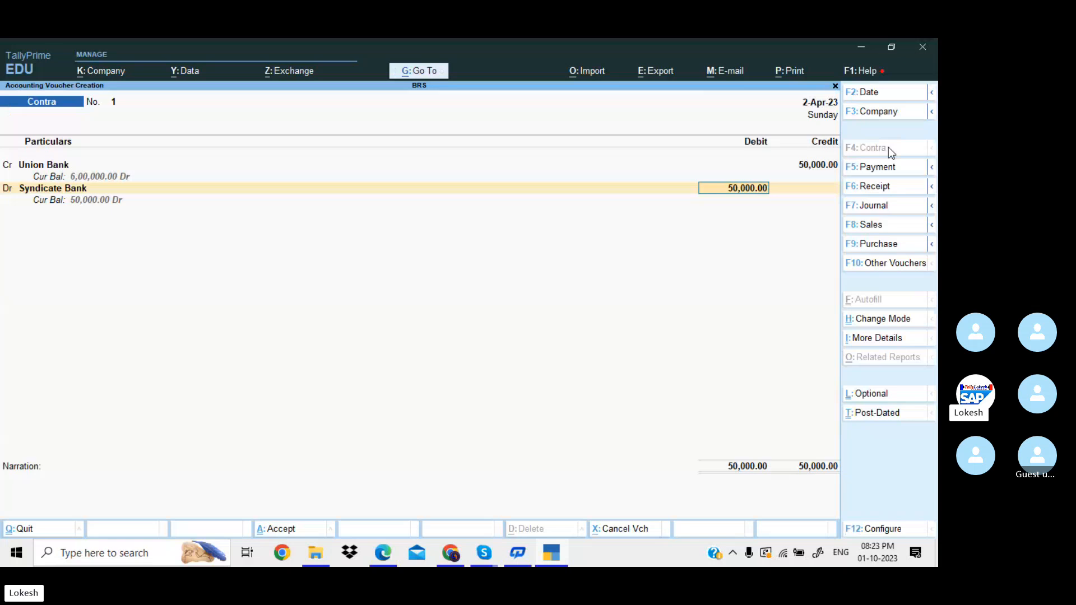
key(ctrl)
key(ctrl+a)
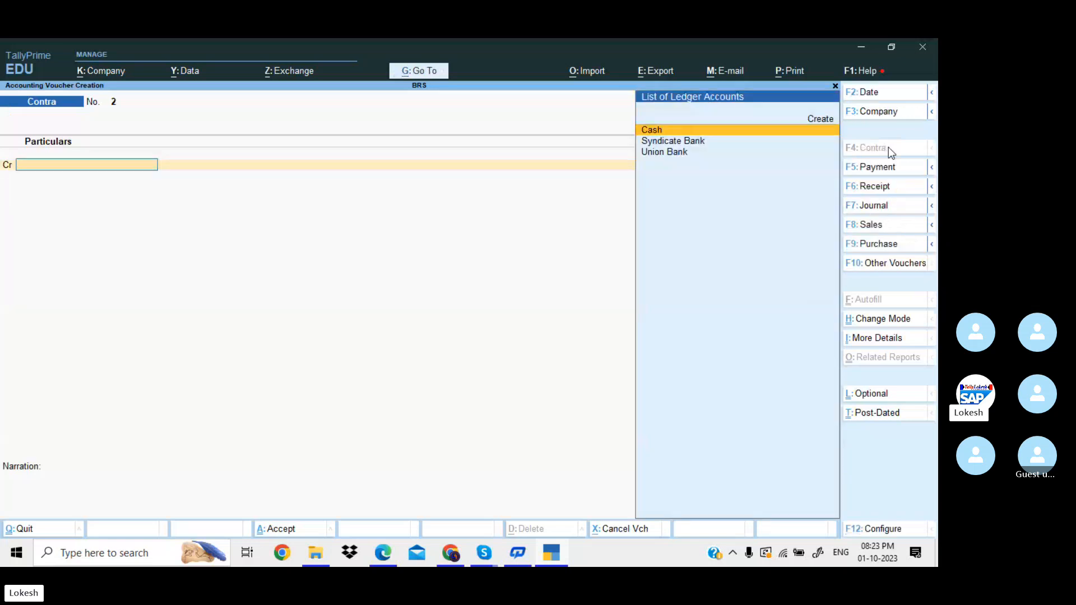
Check the fifth transaction in the Problem 11 PDF and return to the contra voucher in TallyPrime.
key(alt+Tab)
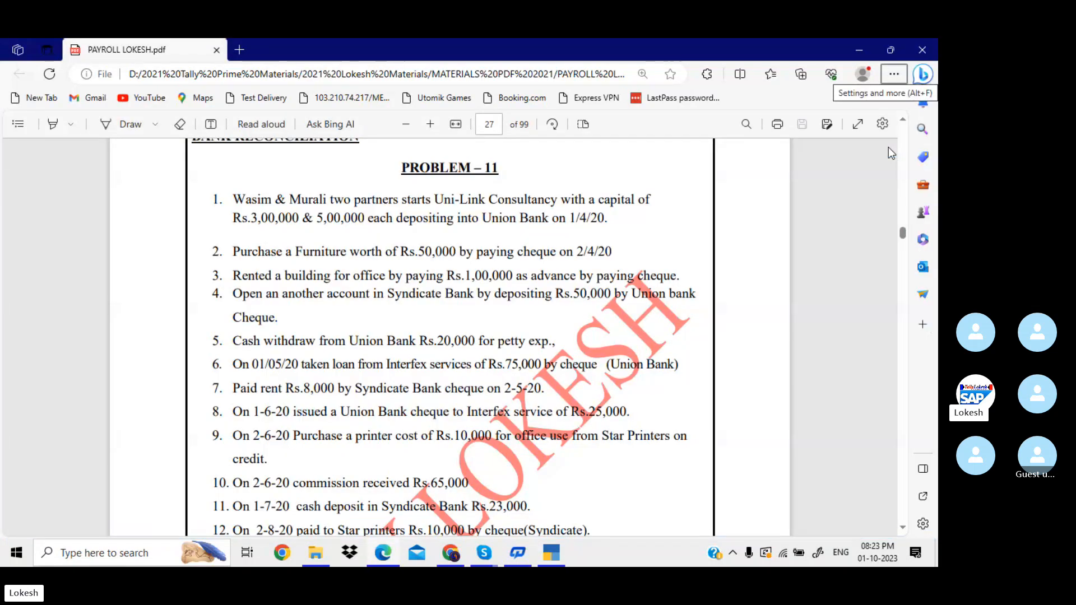
key(alt+f)
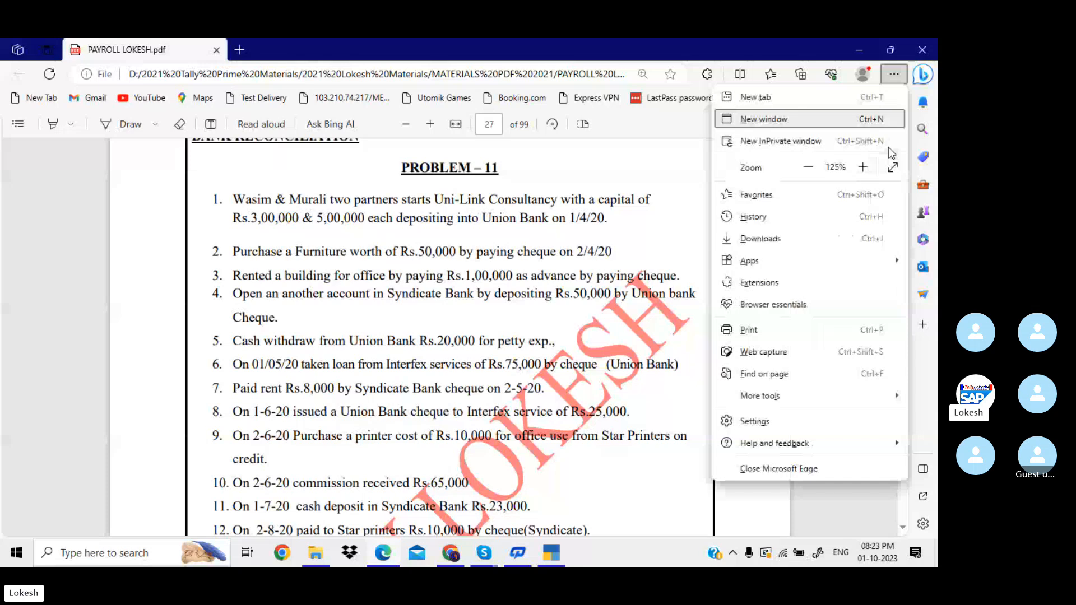
click(443, 315)
scroll(443, 317, down, 2)
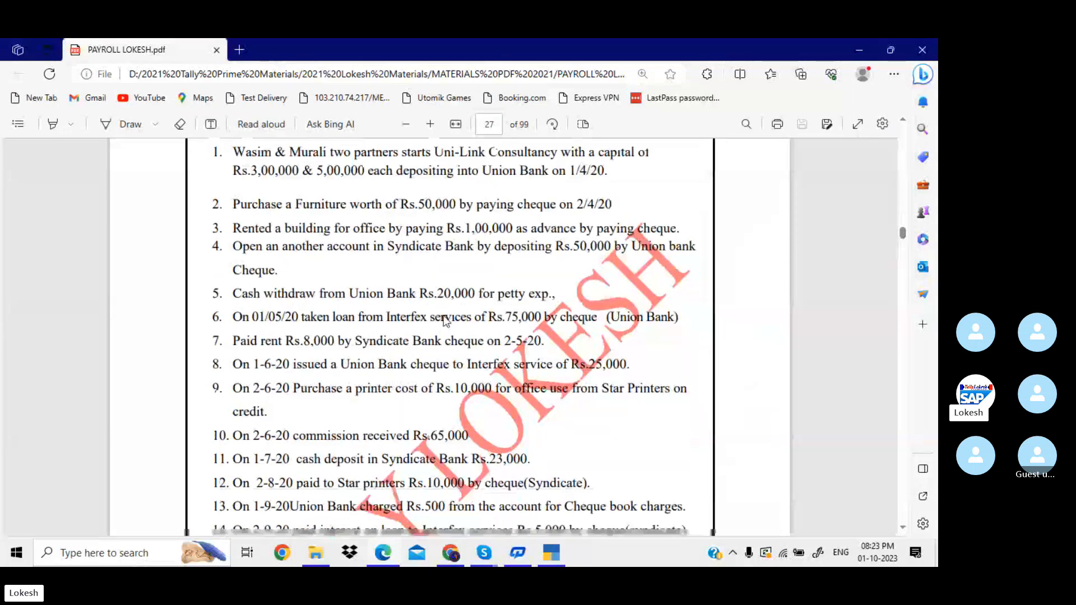
scroll(444, 320, down, 3)
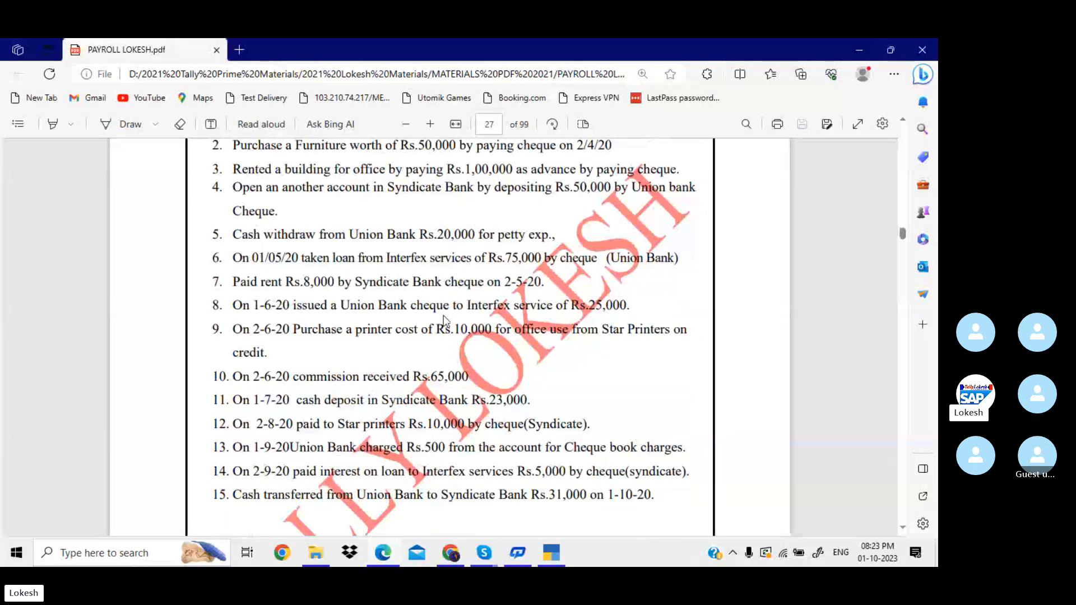
key(alt+Tab)
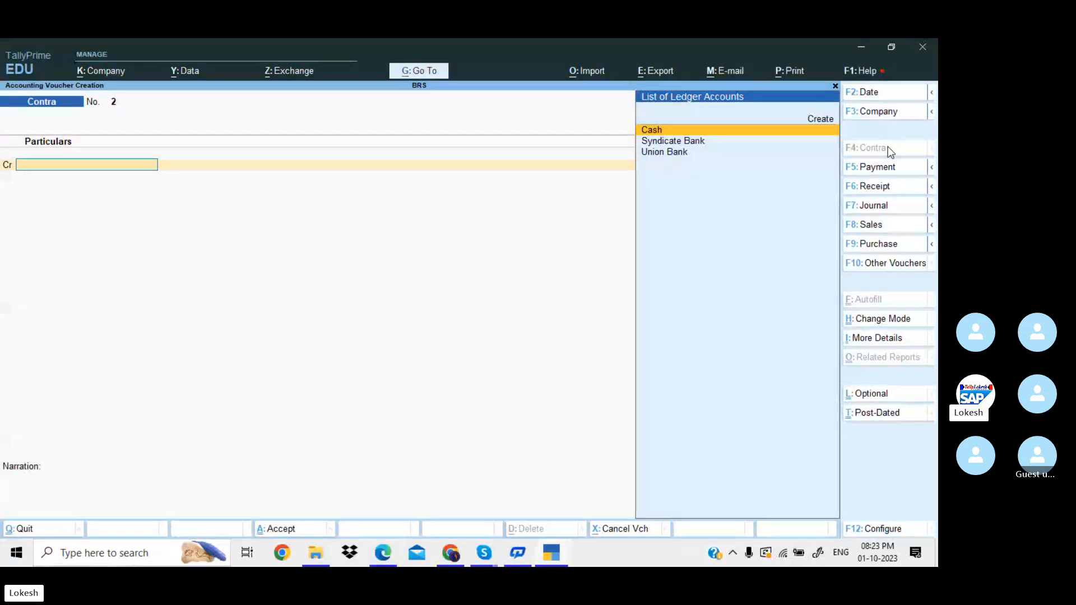
Credit Union Bank with 20,000 in the new contra voucher and complete its bank allocation.
key(alt)
key(Down)
key(Down)
key(Return)
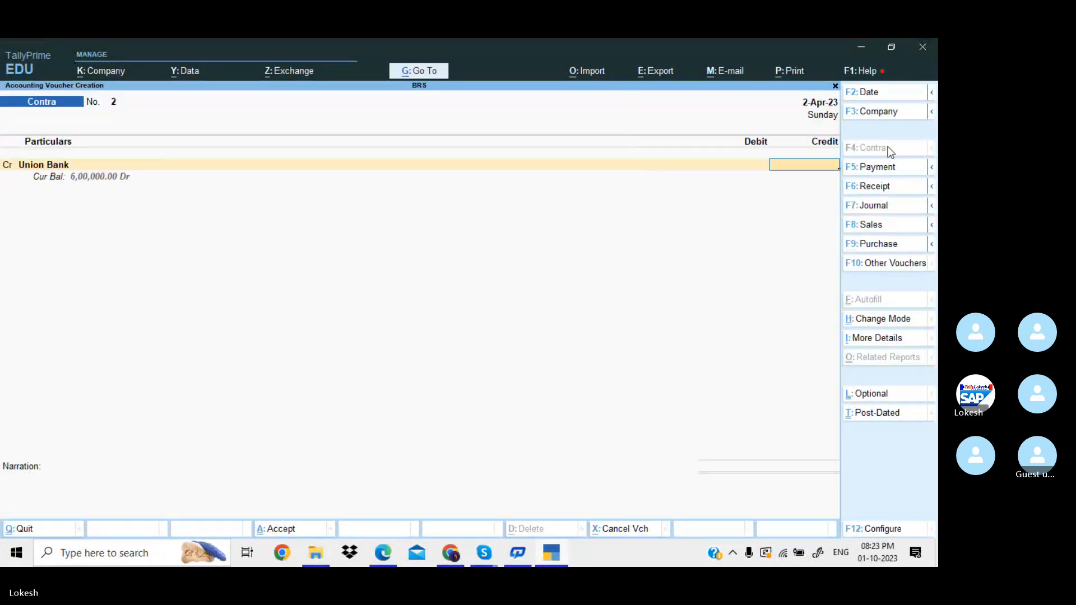
text(20000)
key(Return)
key(Return)
key(Return)
key(Return)
key(Return)
key(Return)
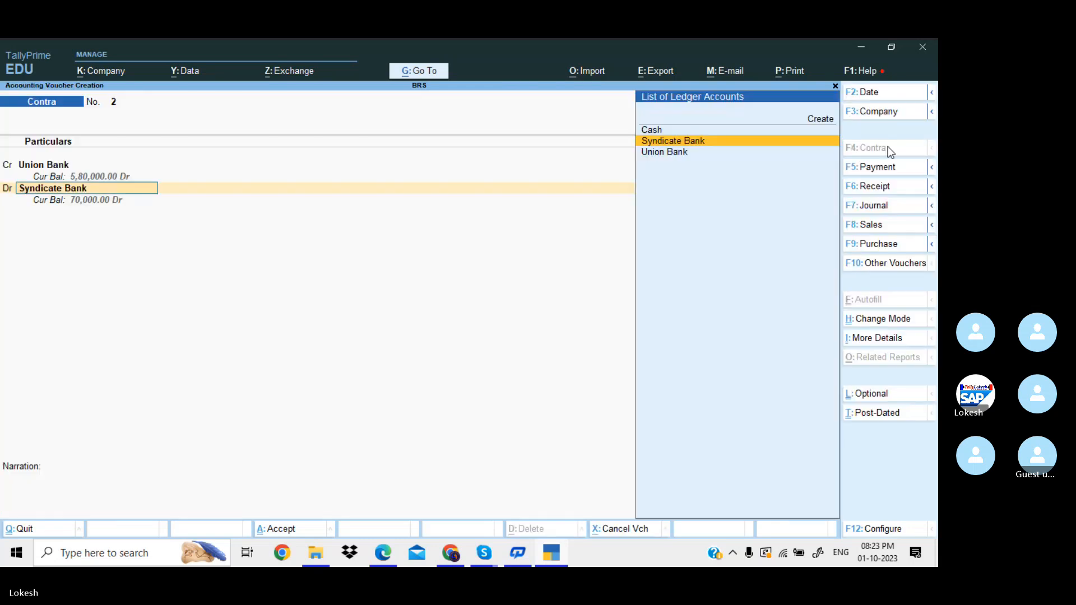
Create a Petty Cash ledger under Cash-in-Hand for the debit line of 20,000 and save the contra voucher.
key(alt+c)
text(Pett)
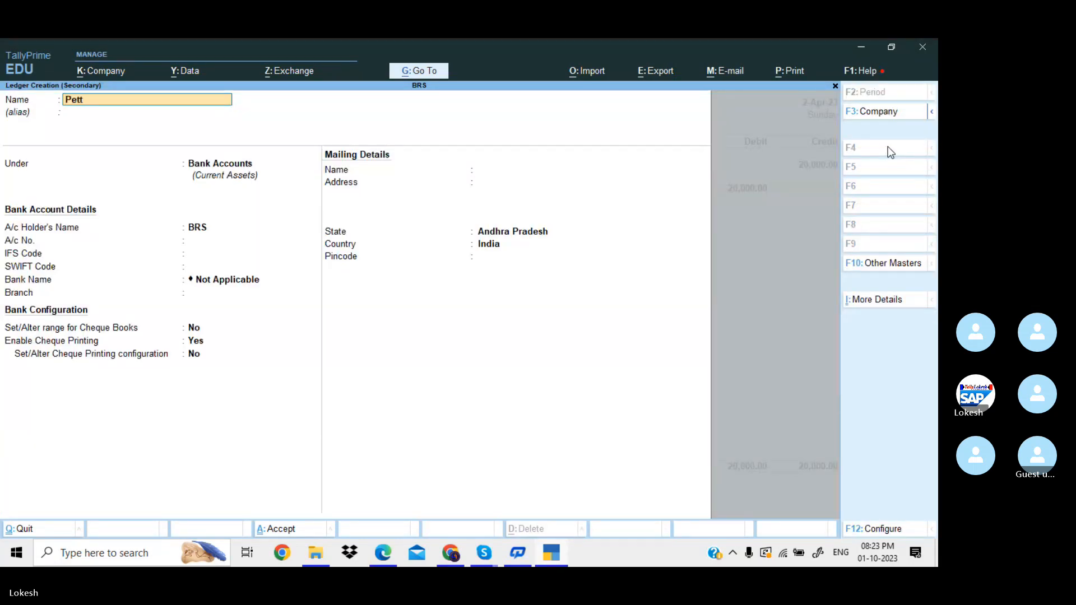
text(y Cash)
key(Return)
text(cas)
key(Return)
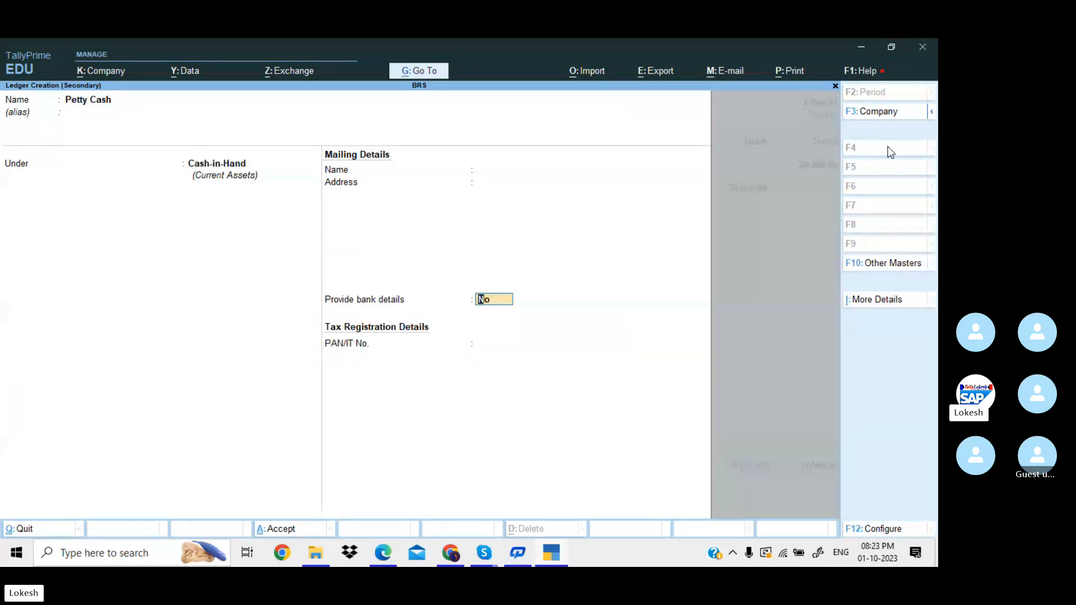
key(ctrl+a)
key(Return)
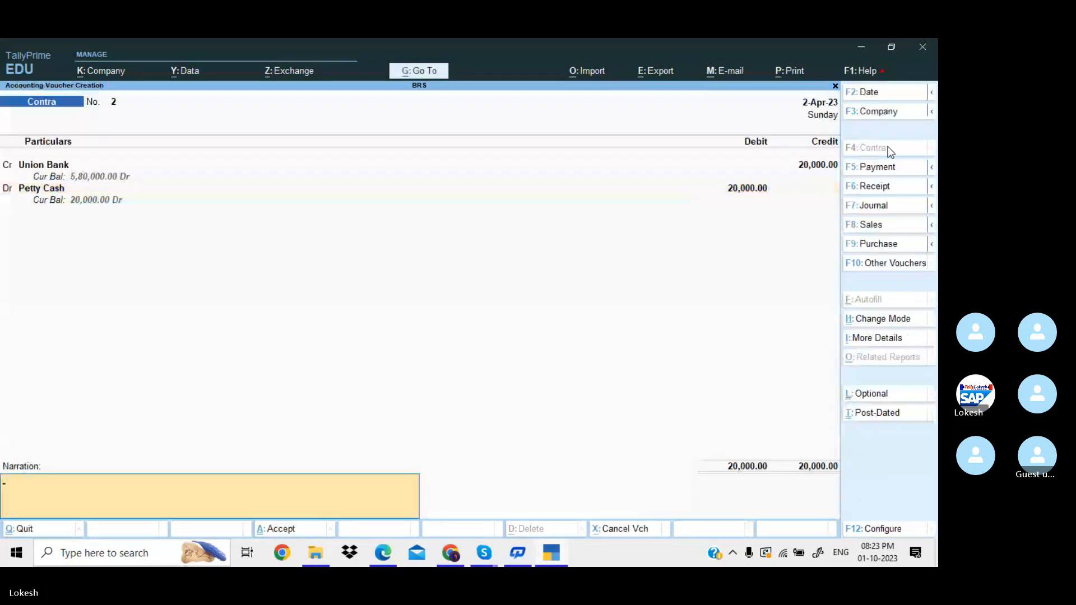
key(Return)
Copy the lender's name "Interfex services" from the sixth transaction in the PDF and return to TallyPrime.
key(alt+Tab)
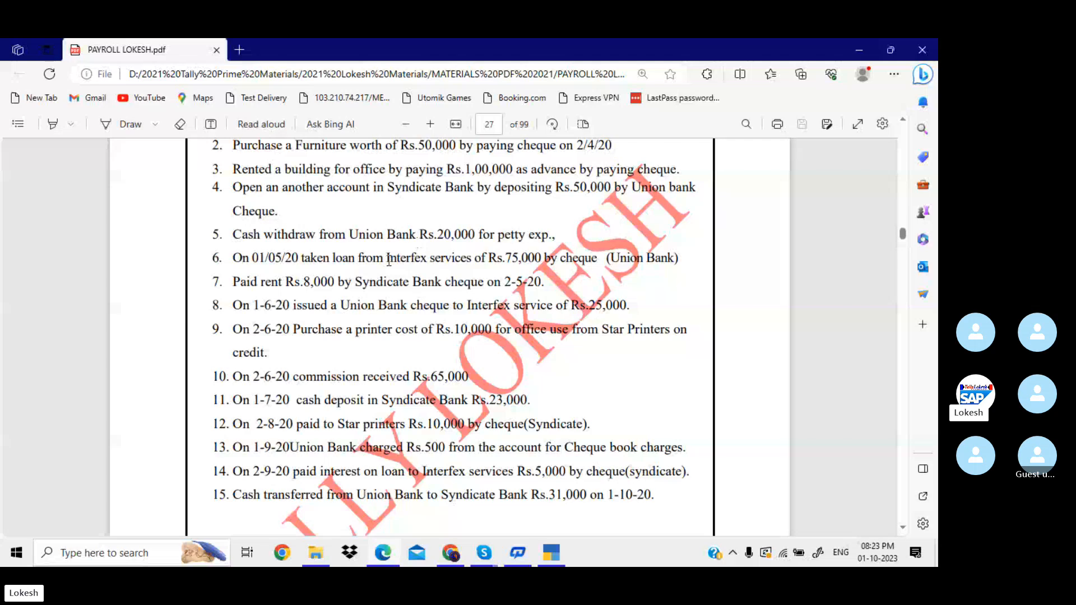
drag(388, 259, 473, 261)
key(ctrl+c)
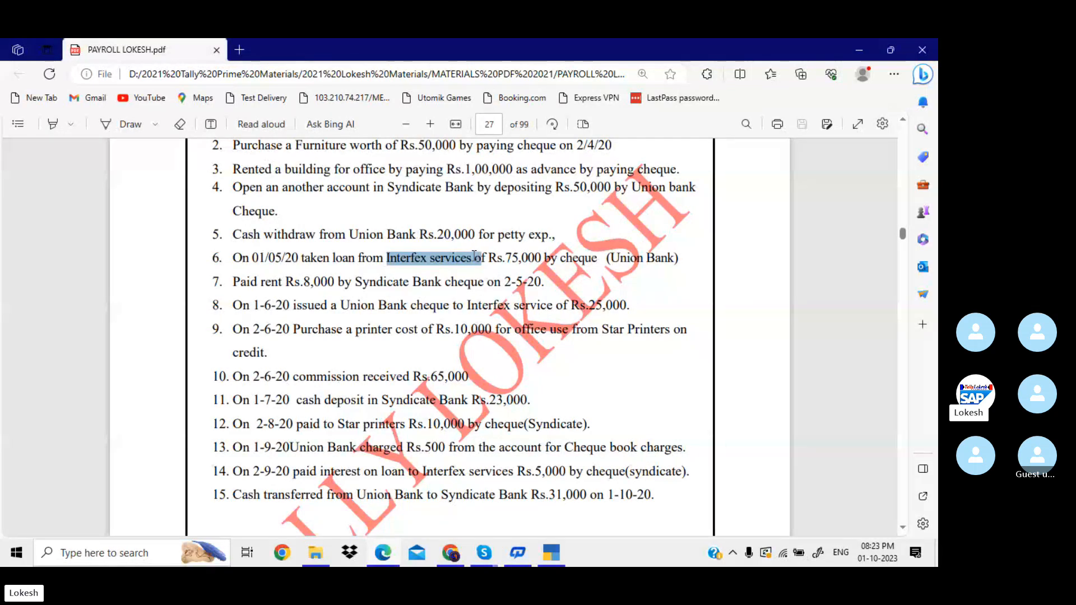
key(alt+Tab)
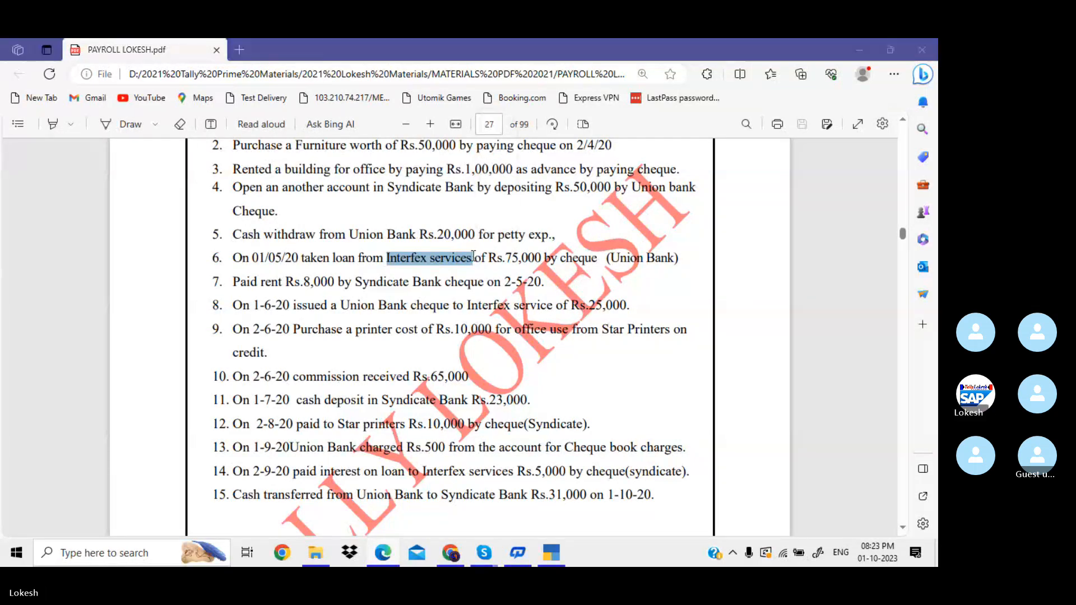
Change the voucher type to Receipt and set the voucher date to 1-May-23.
click(892, 185)
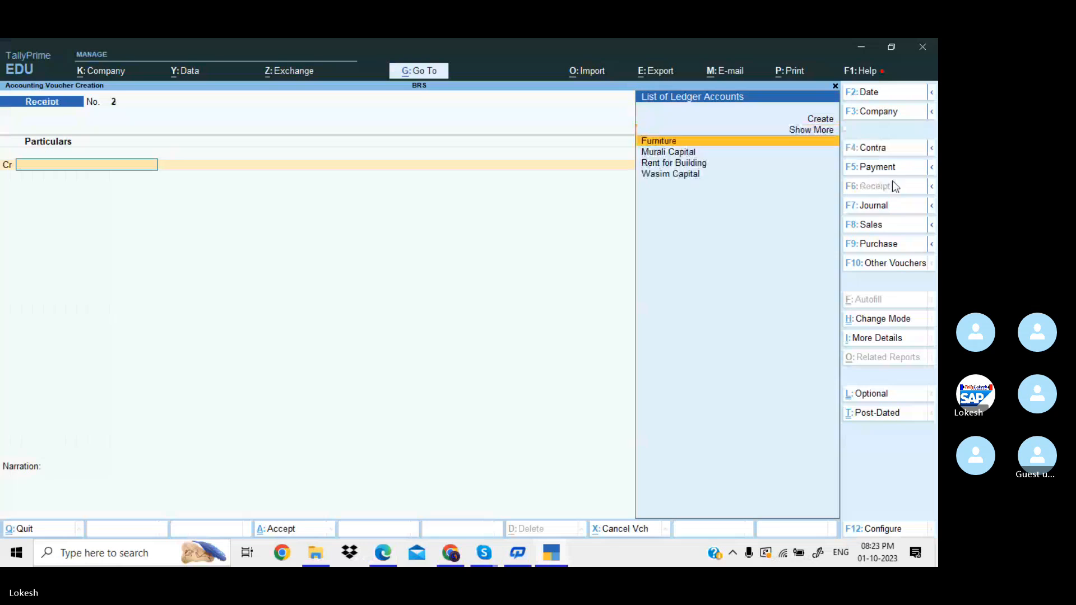
click(891, 92)
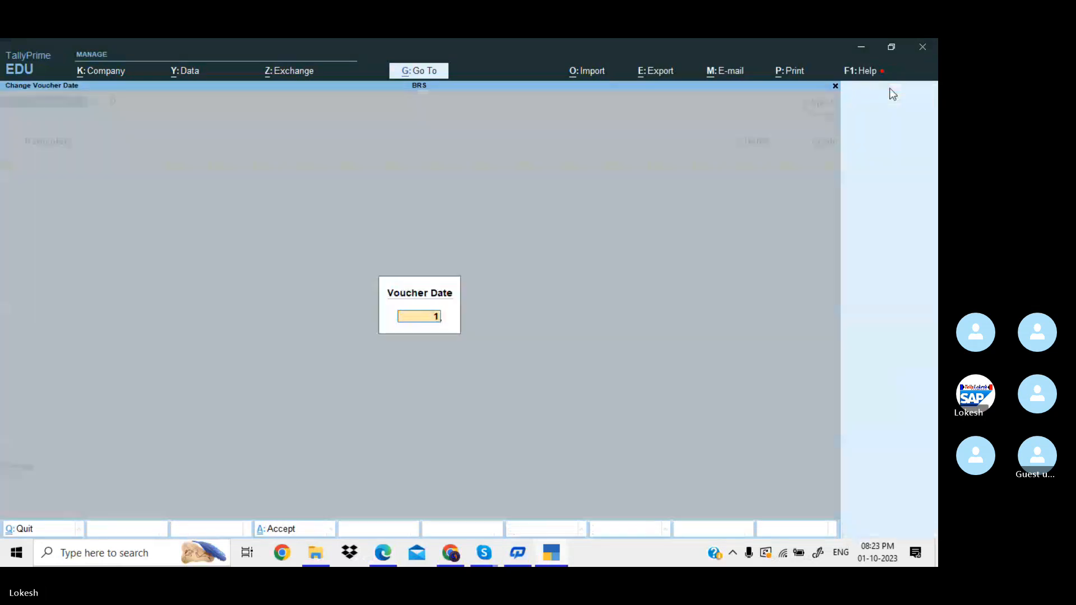
text(1)
key(Return)
Create a ledger with the copied name Interfex services under Loans (Liability) for the credit line.
key(alt+c)
key(ctrl+v)
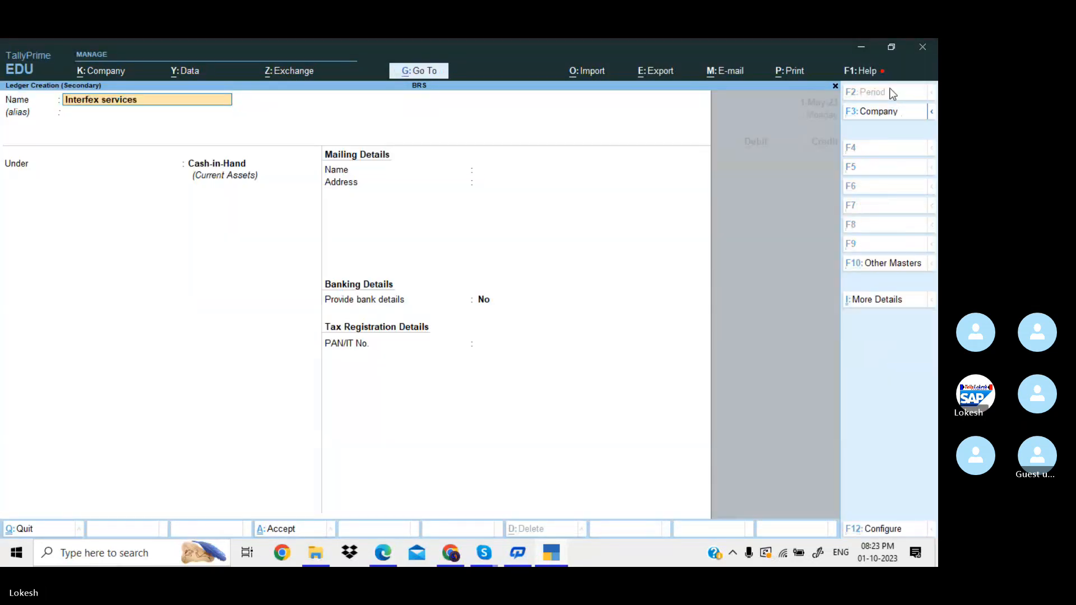
key(Return)
key(Return)
text(Lo)
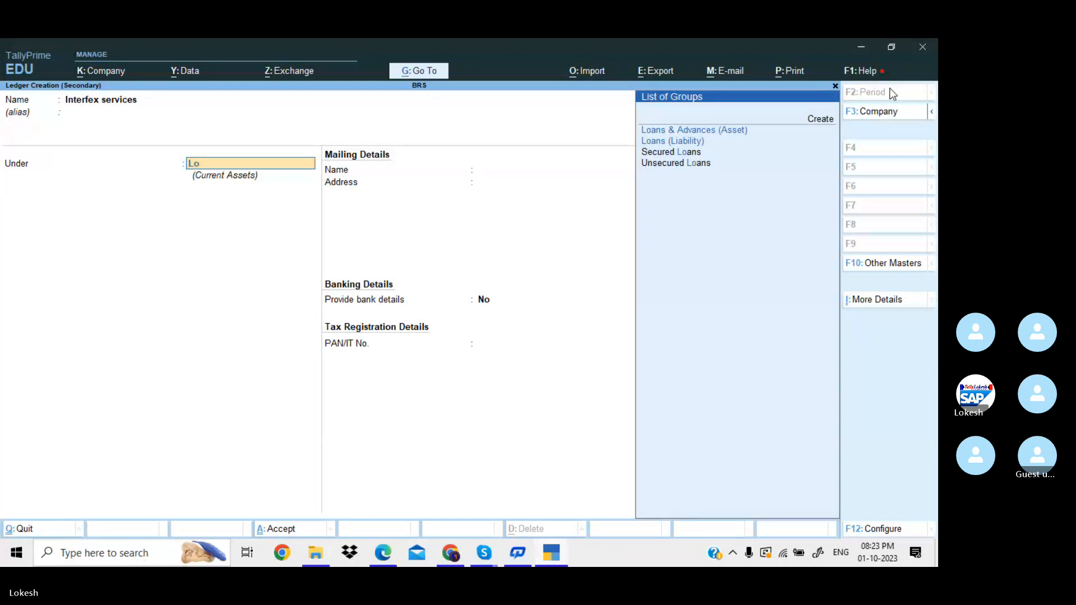
key(Down)
key(Return)
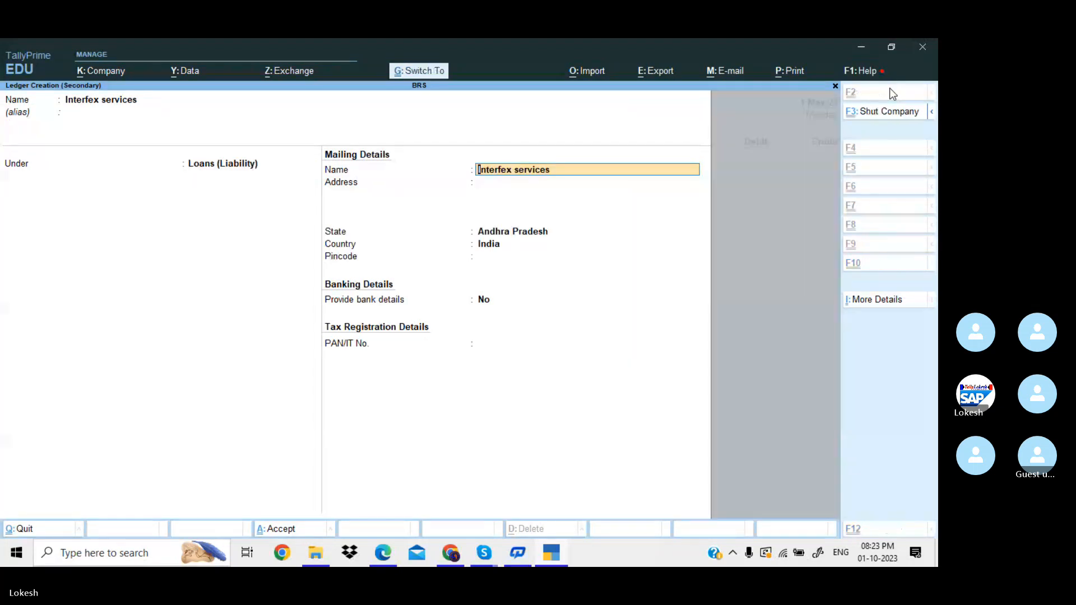
key(ctrl+a)
Check the loan amount in the sixth transaction and credit Interfex services with 75,000.
key(alt+Tab)
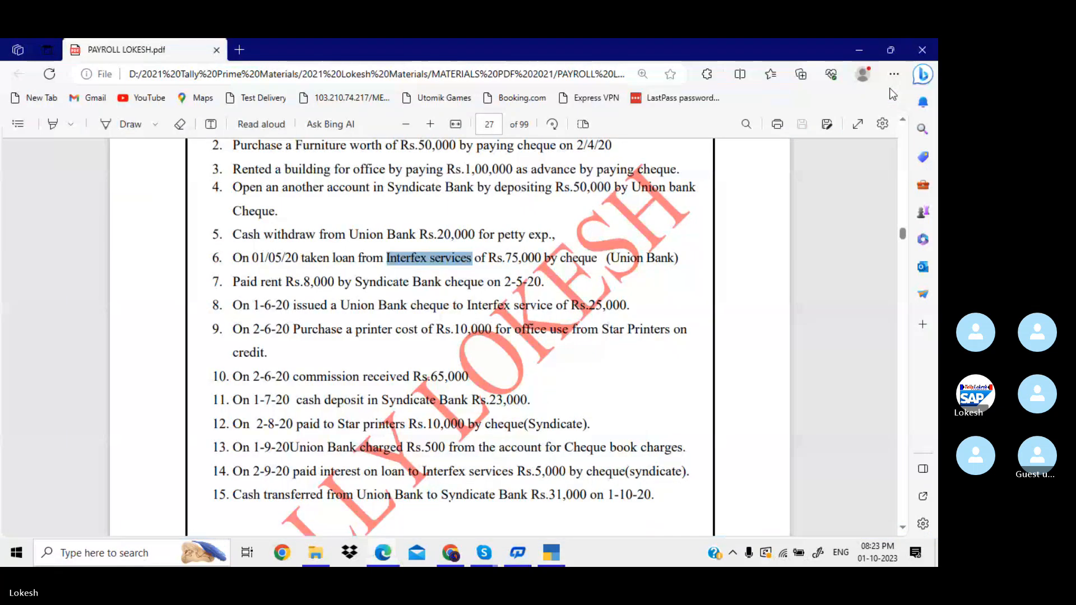
key(alt+Tab)
text(75000)
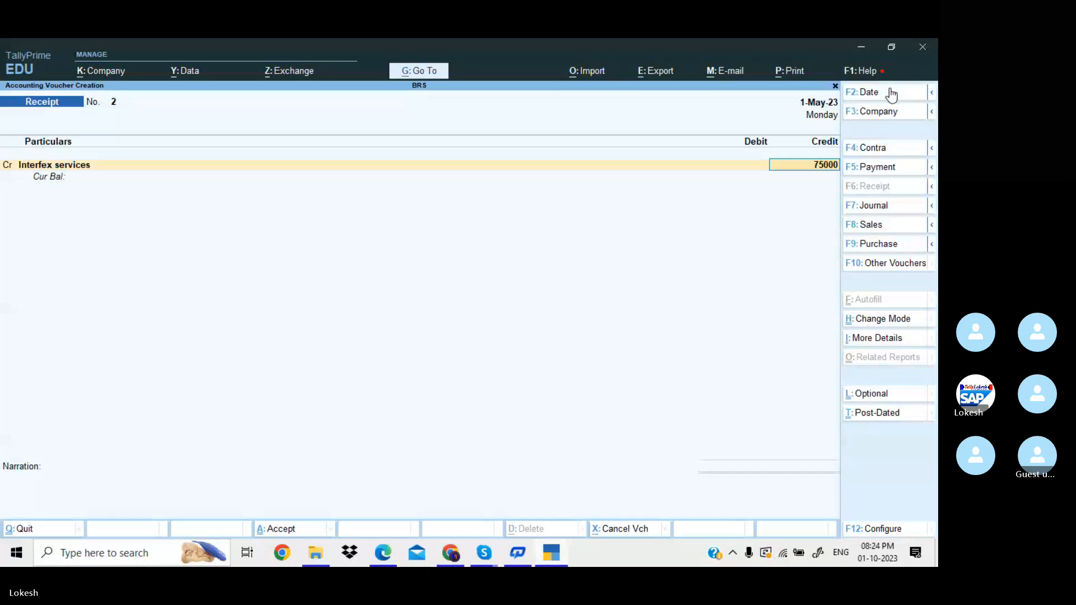
key(Return)
Debit Union Bank with 75,000 as Cheque/DD with no instrument number and save the receipt voucher.
key(alt+Tab)
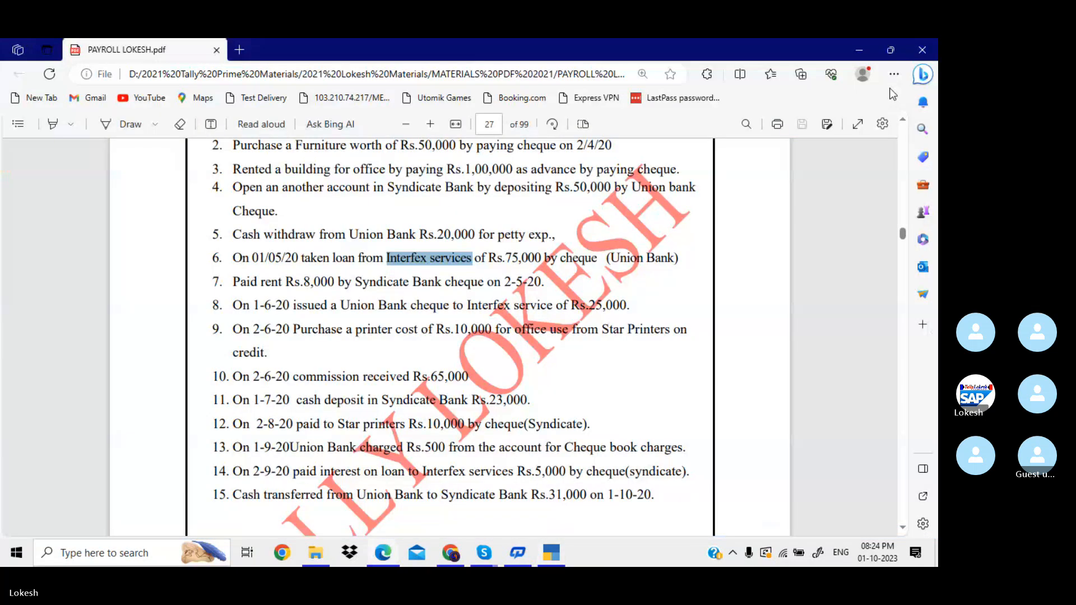
key(alt+Tab)
text(U)
key(Return)
key(Return)
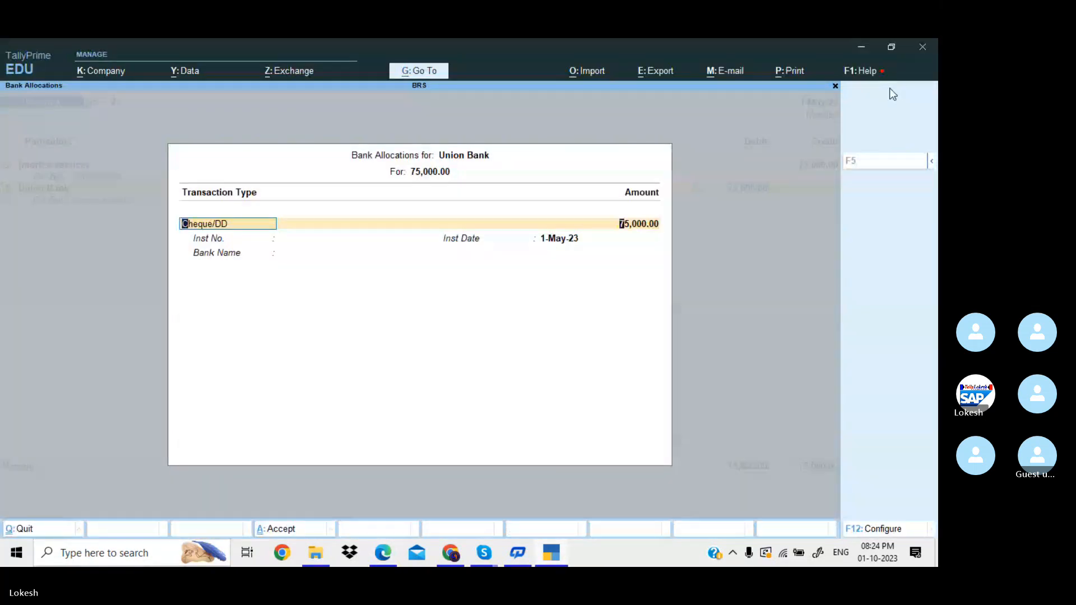
key(Return)
key(ctrl+a)
key(Return)
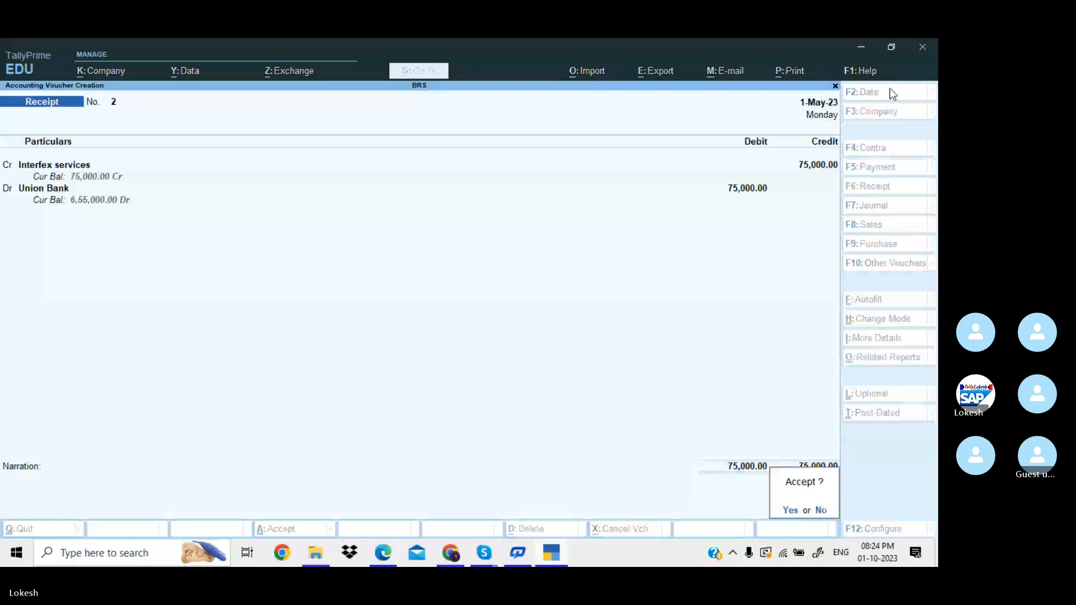
key(Return)
Check the seventh transaction in Problem 11, change the voucher type to Payment and date it 2-May-23.
key(alt+Tab)
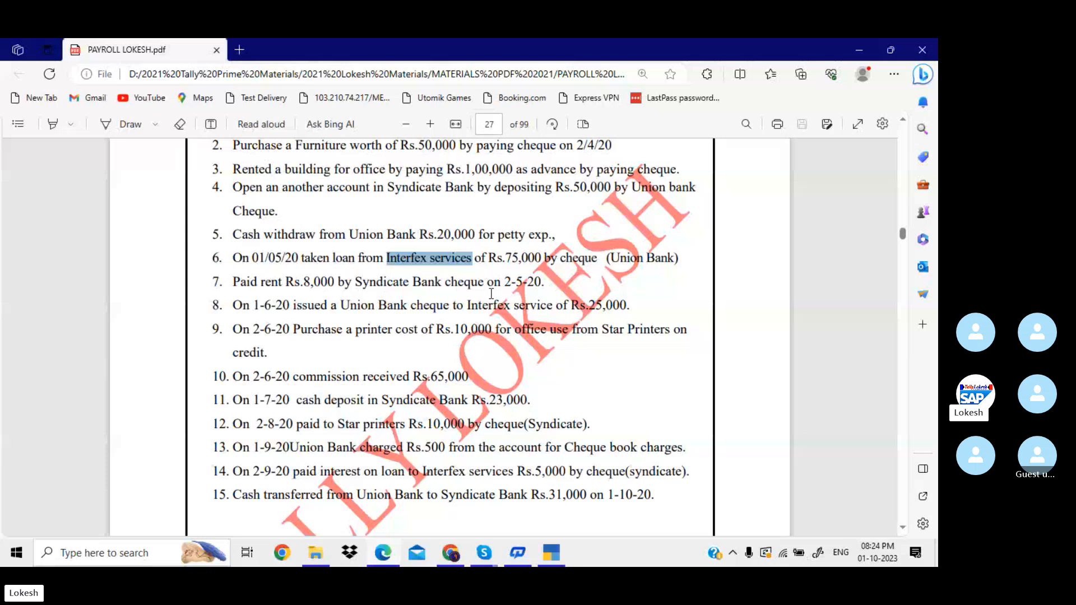
key(alt+Tab)
click(869, 167)
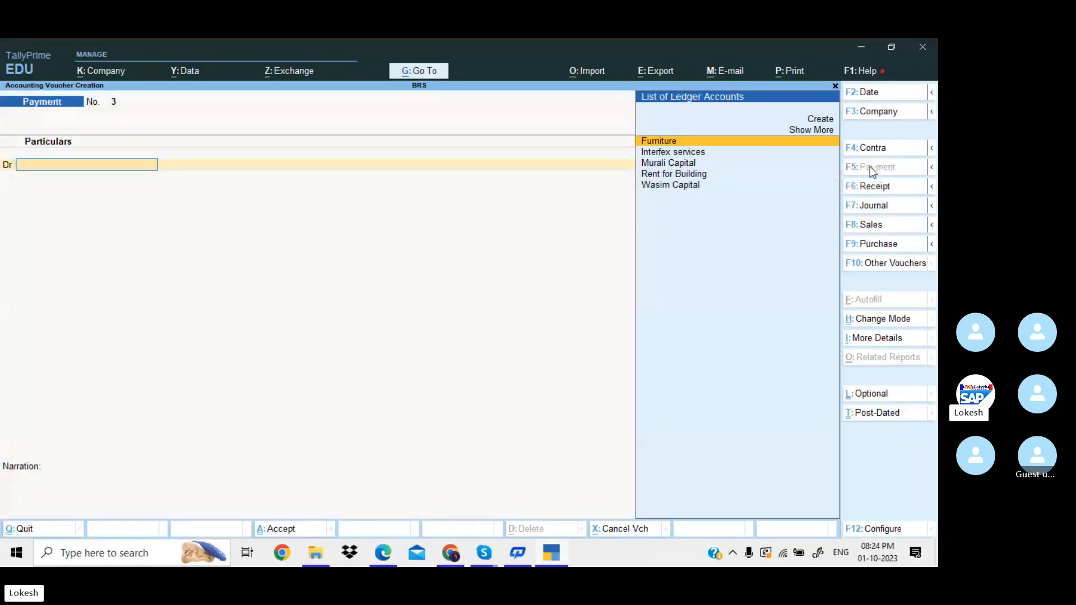
click(878, 94)
text(2-5)
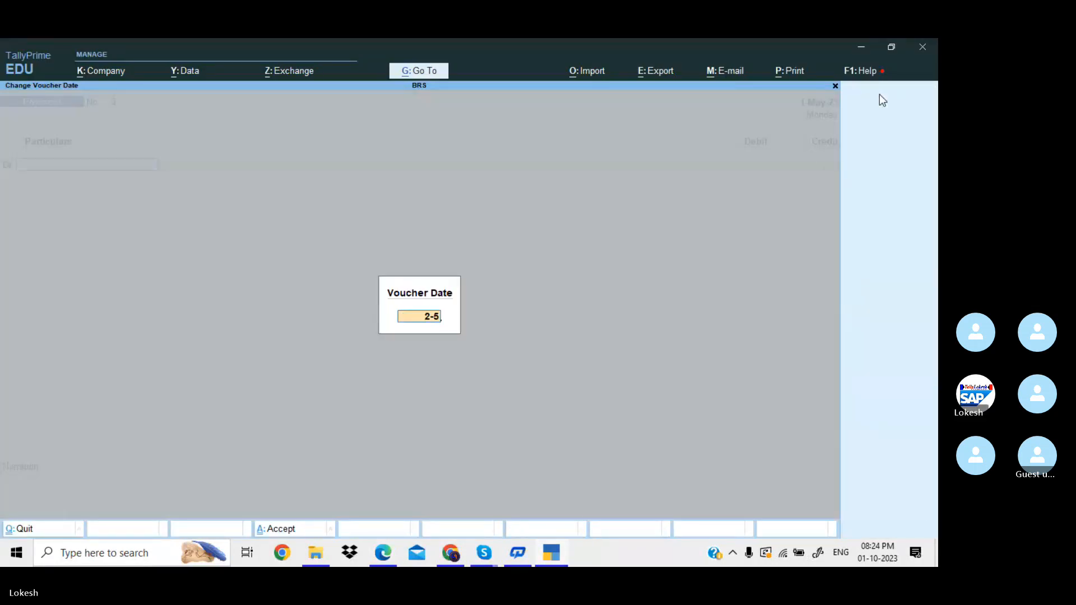
key(Return)
Create a Rent ledger under Indirect Expenses for the debit line of the payment voucher.
text(Re)
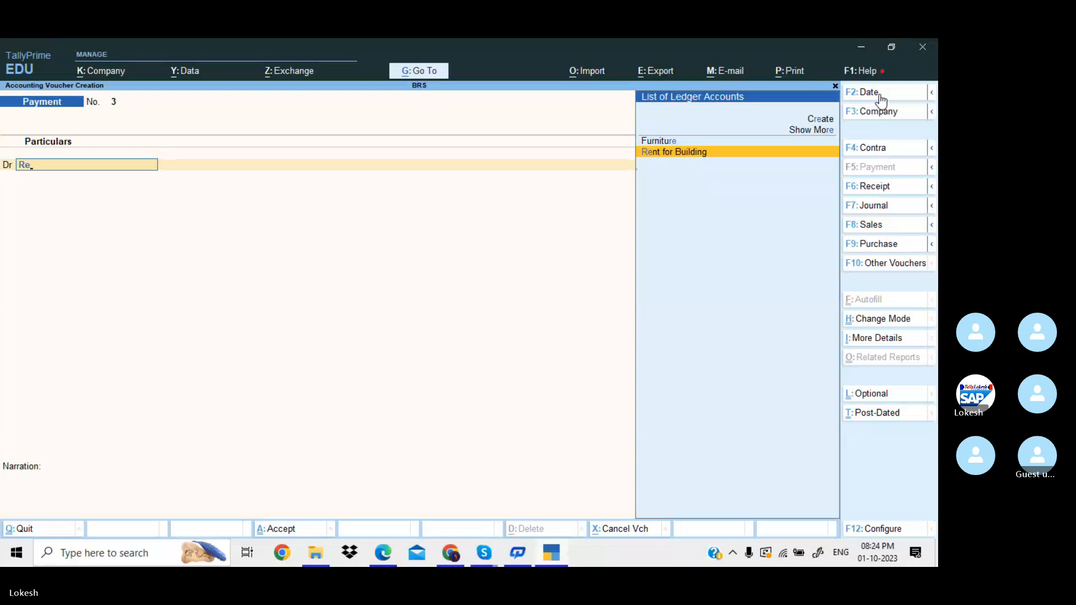
key(alt+c)
key(Return)
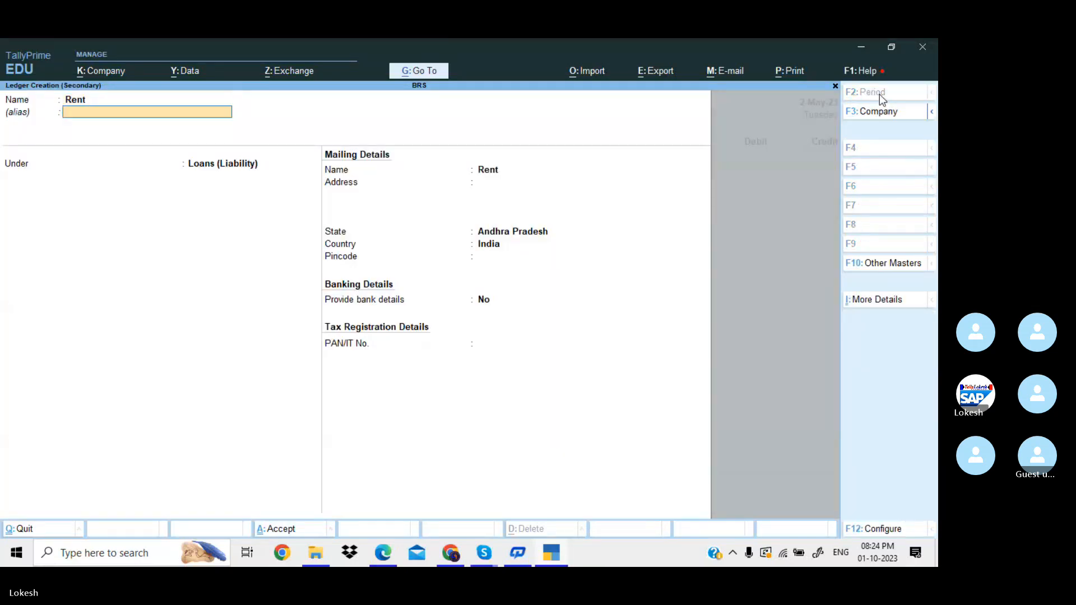
key(Return)
text(Ind)
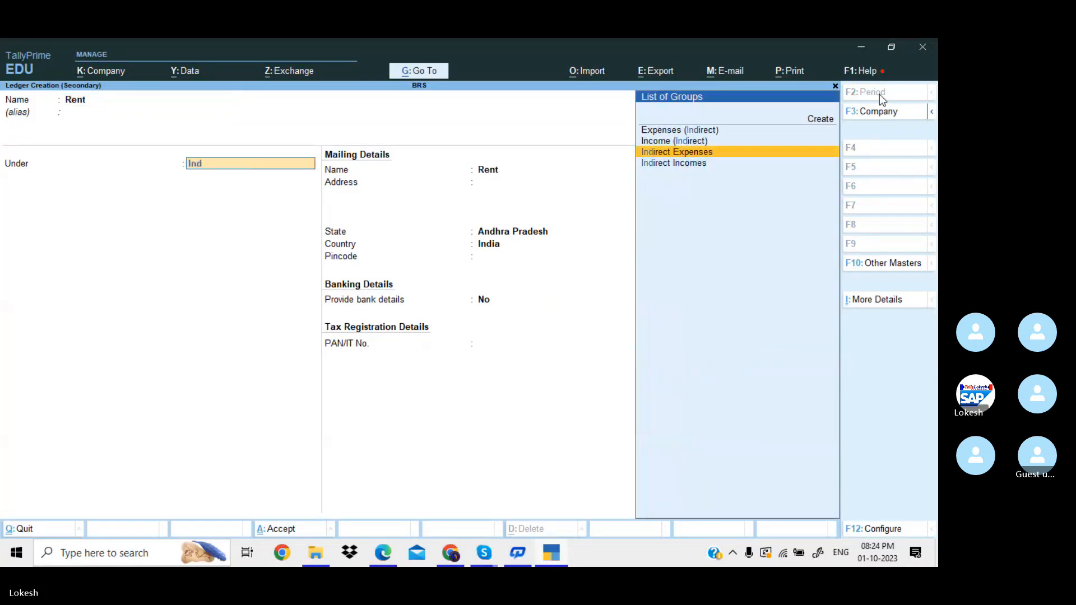
key(Return)
key(ctrl+a)
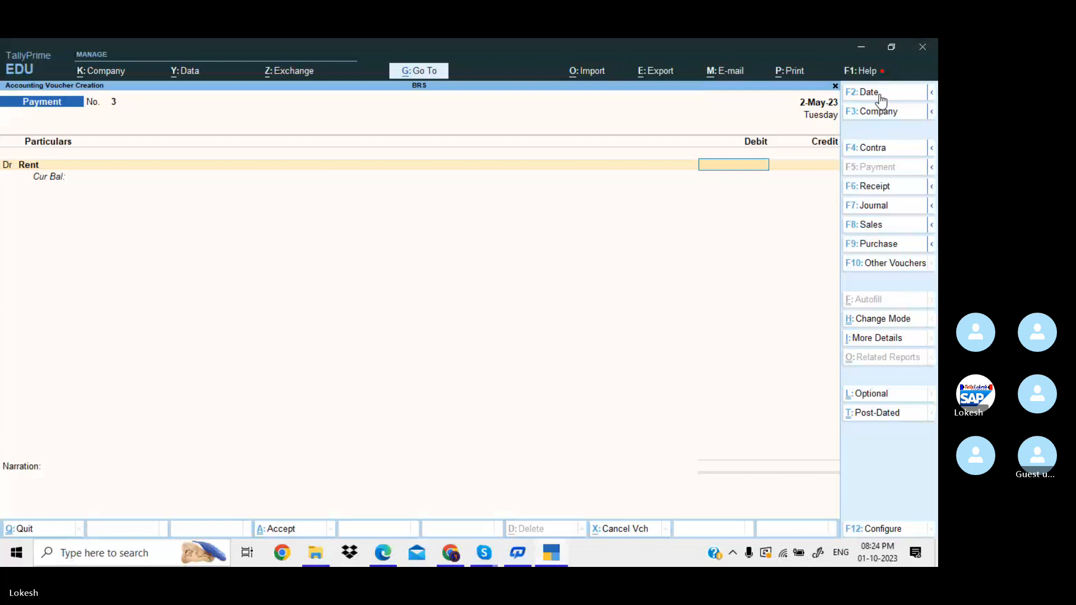
Debit Rent with 8,000, credit Syndicate Bank for the same amount, and save the payment voucher without a narration.
text(8000)
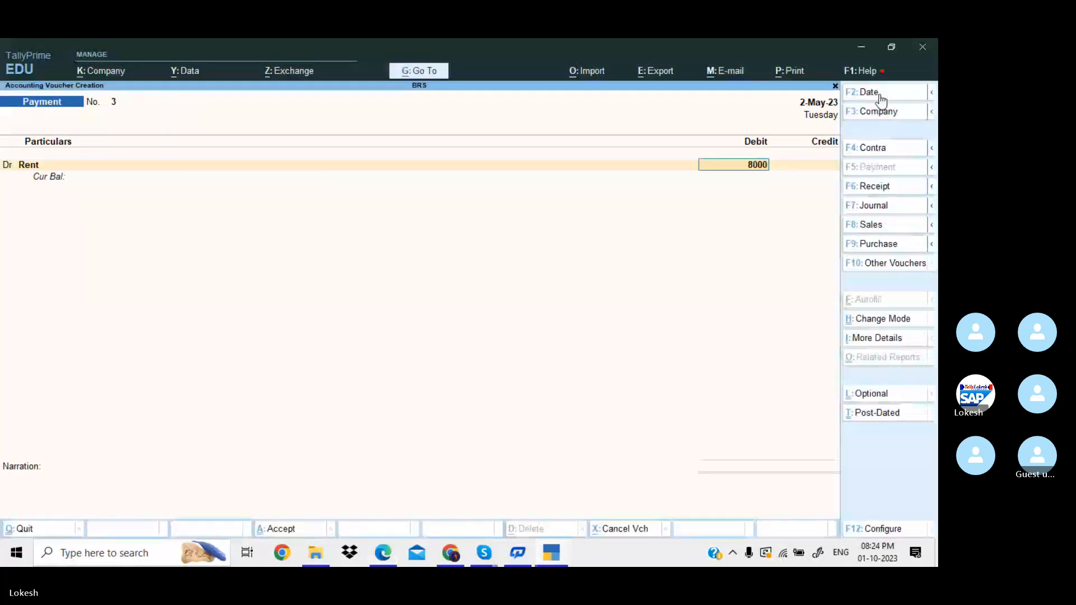
key(Return)
key(alt+Tab)
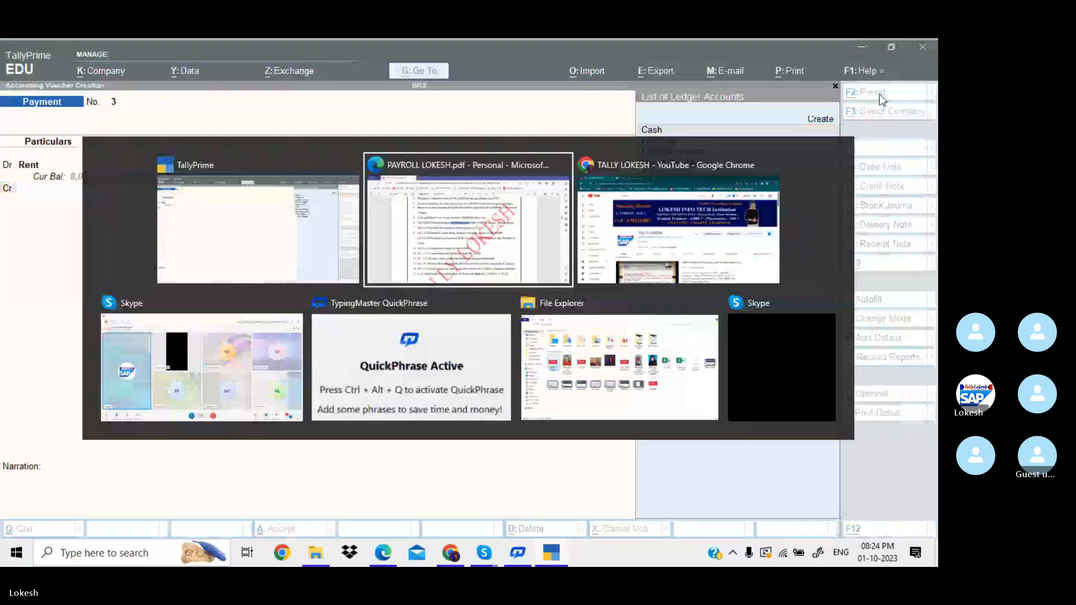
key(alt+Tab)
text(sy)
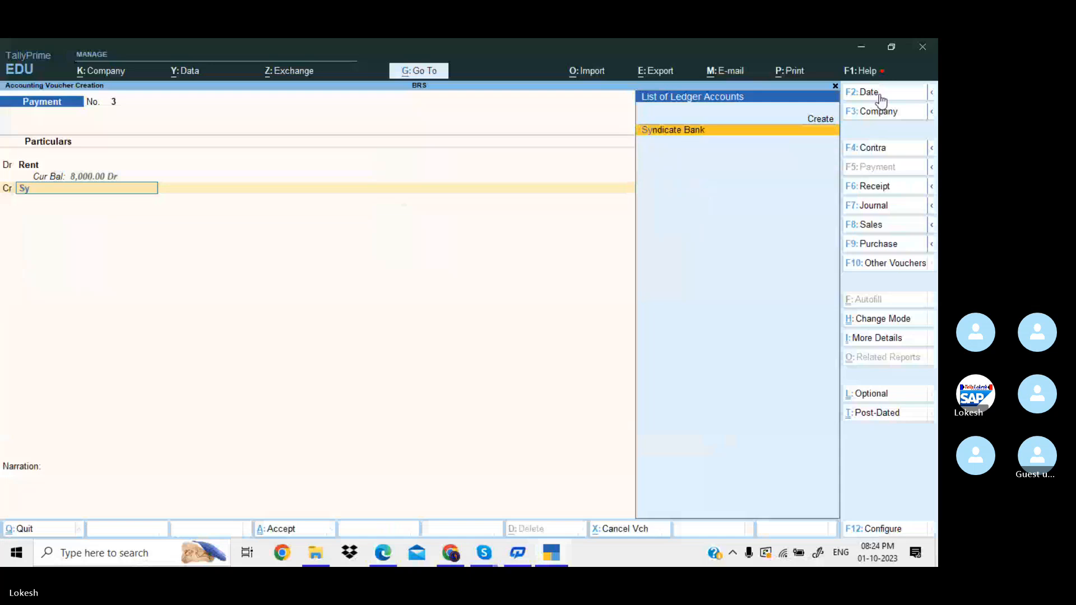
key(Return)
key(Return)
key(Return)
key(Return)
key(Return)
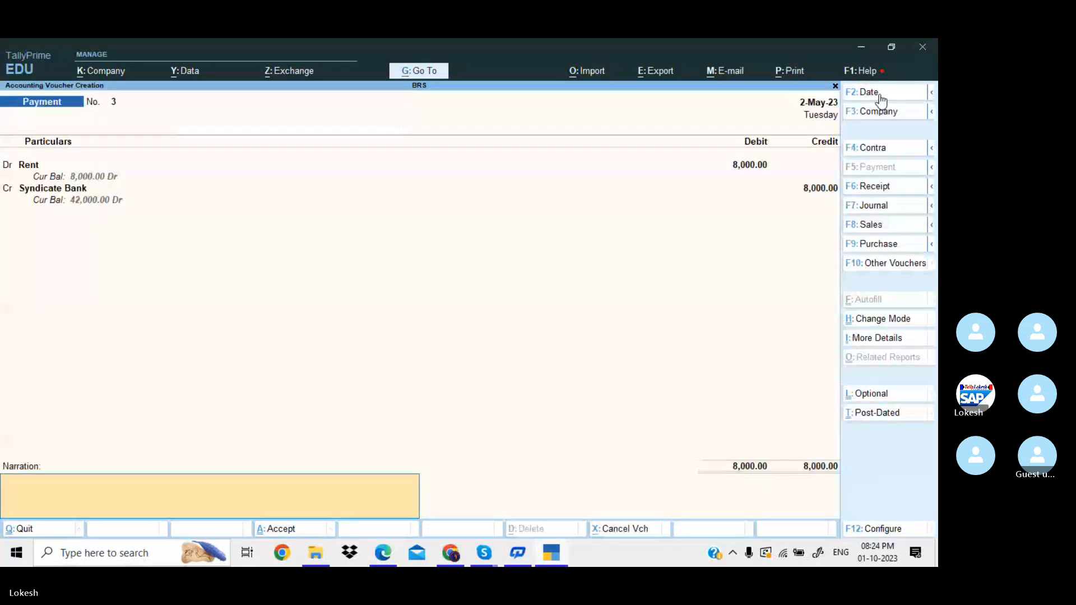
key(Return)
key(Return)
Check the eighth transaction in Problem 11 and date the new payment voucher 1-Jun-23.
key(alt+Tab)
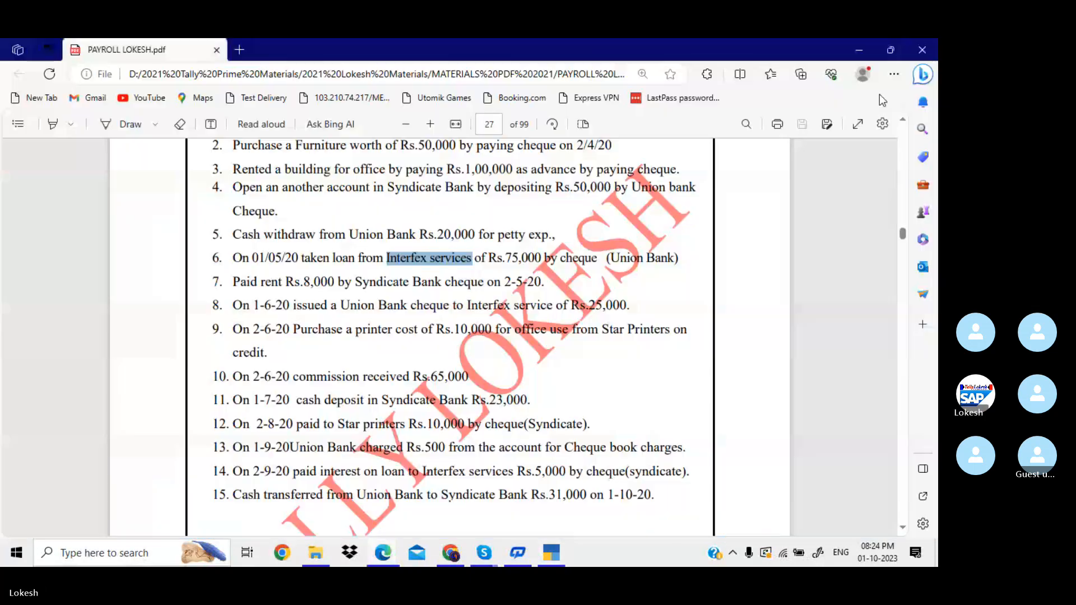
key(Down)
key(Down)
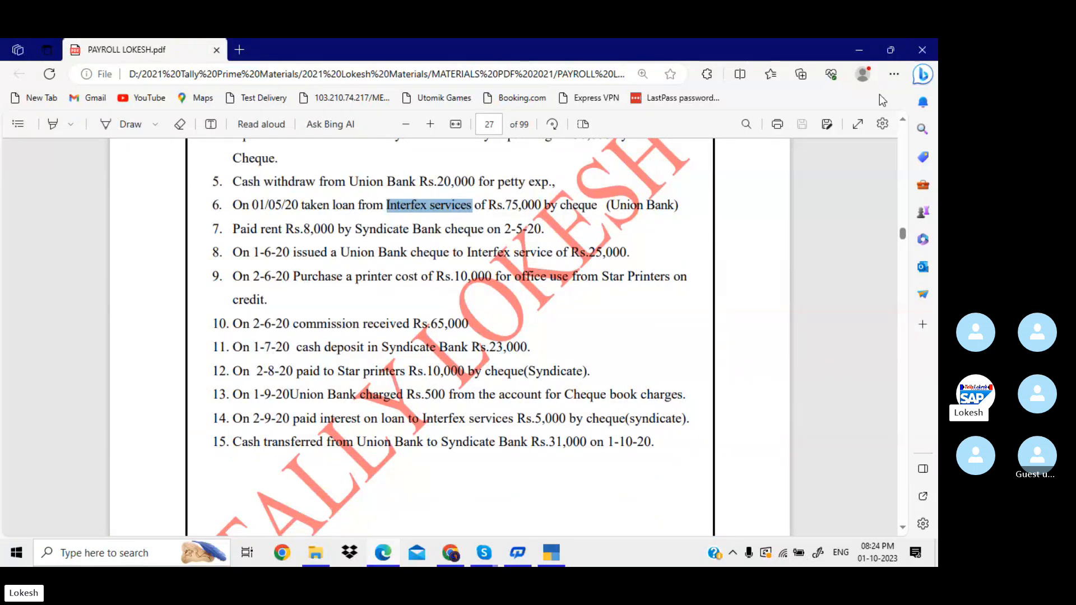
key(alt+Tab)
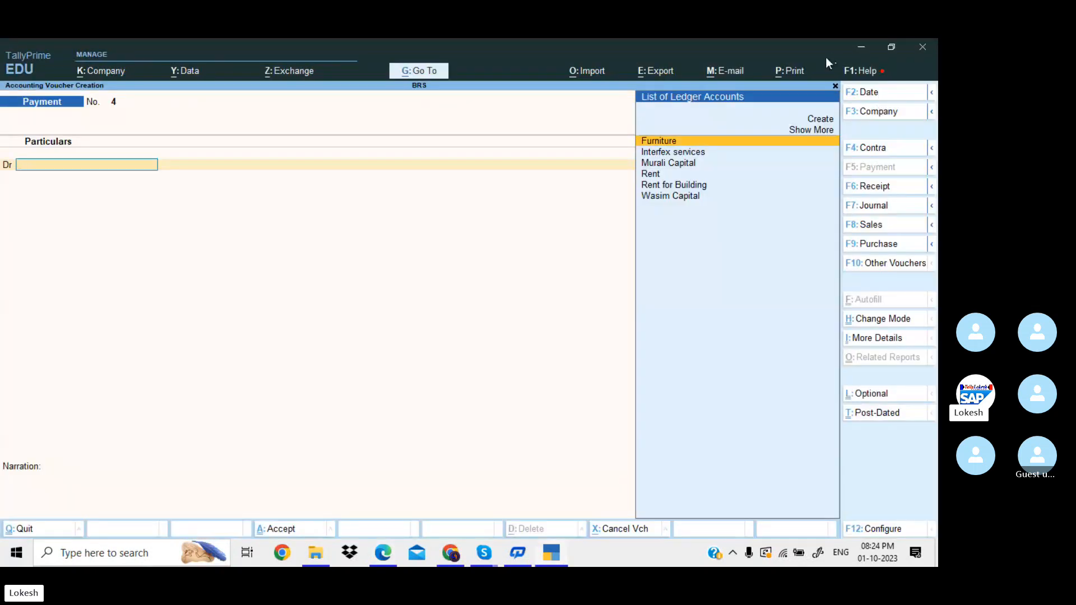
click(889, 96)
text(1-6)
key(Return)
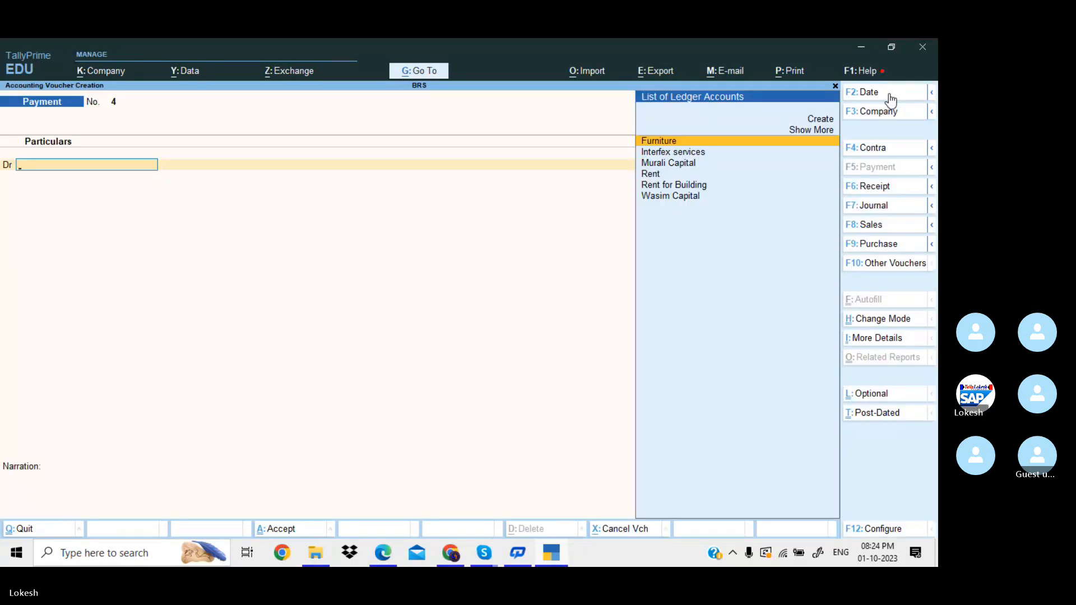
Debit Interfex services with 25,000 in the payment voucher, checking the amount against the problem PDF.
key(Down)
key(Return)
key(ctrl)
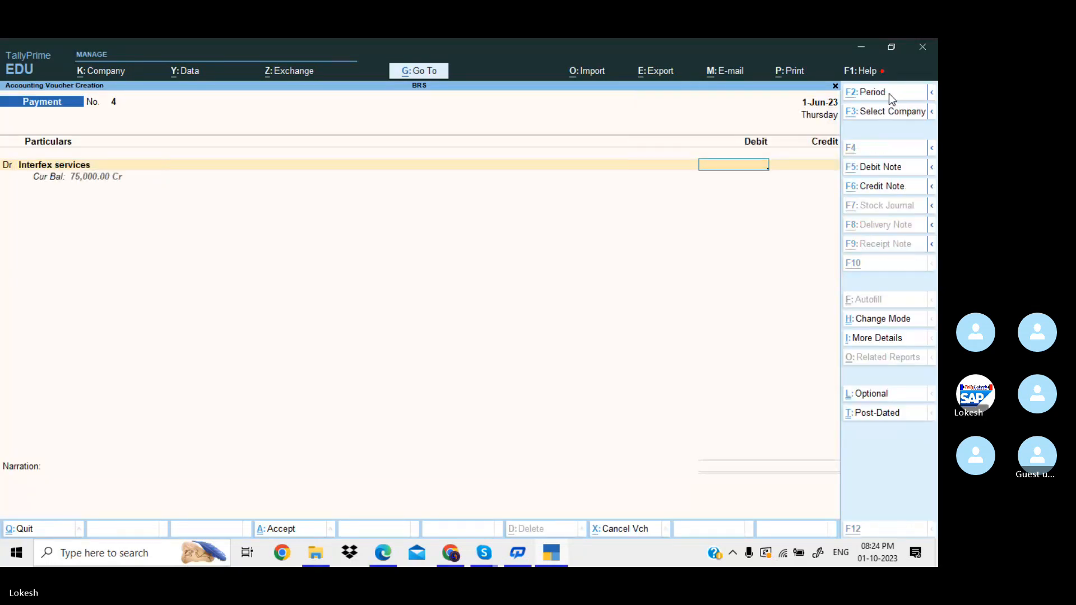
key(alt+Tab)
key(alt+Tab)
text(25)
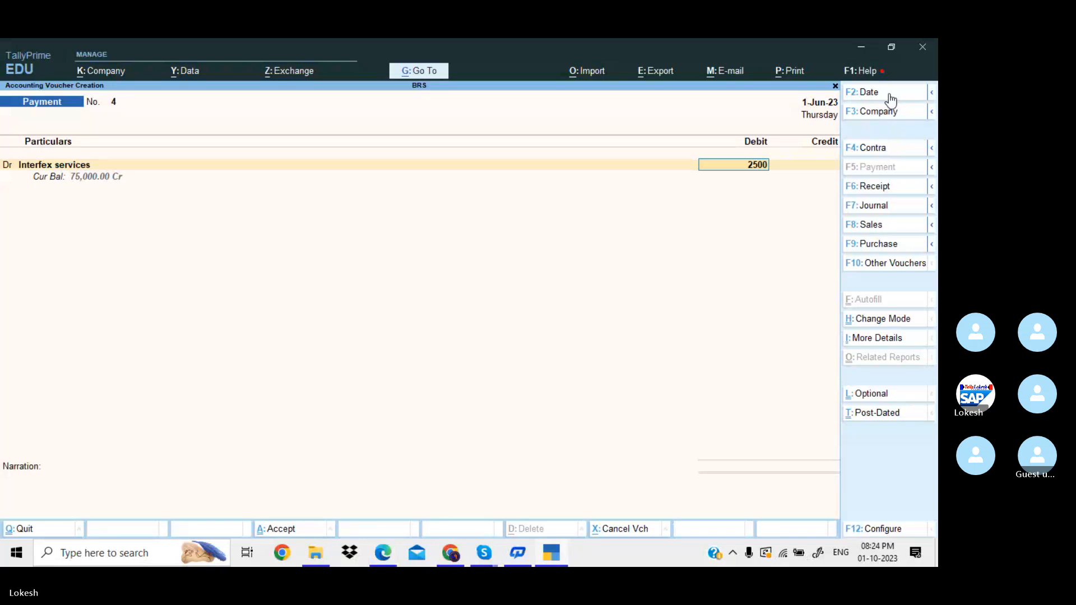
key(Return)
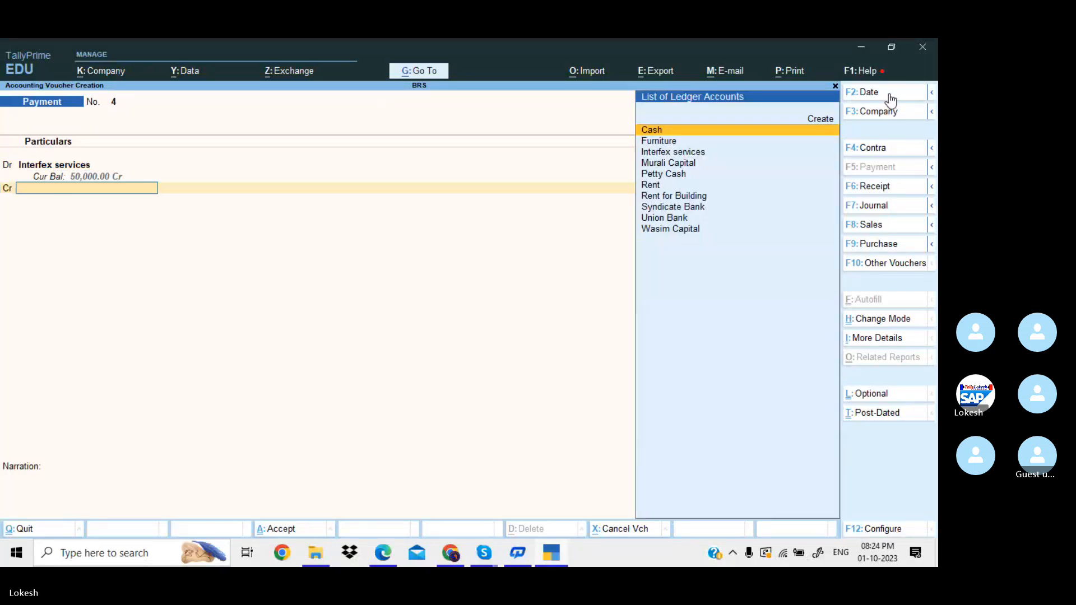
Credit Union Bank with 25,000 and save the payment voucher without a narration.
text(U)
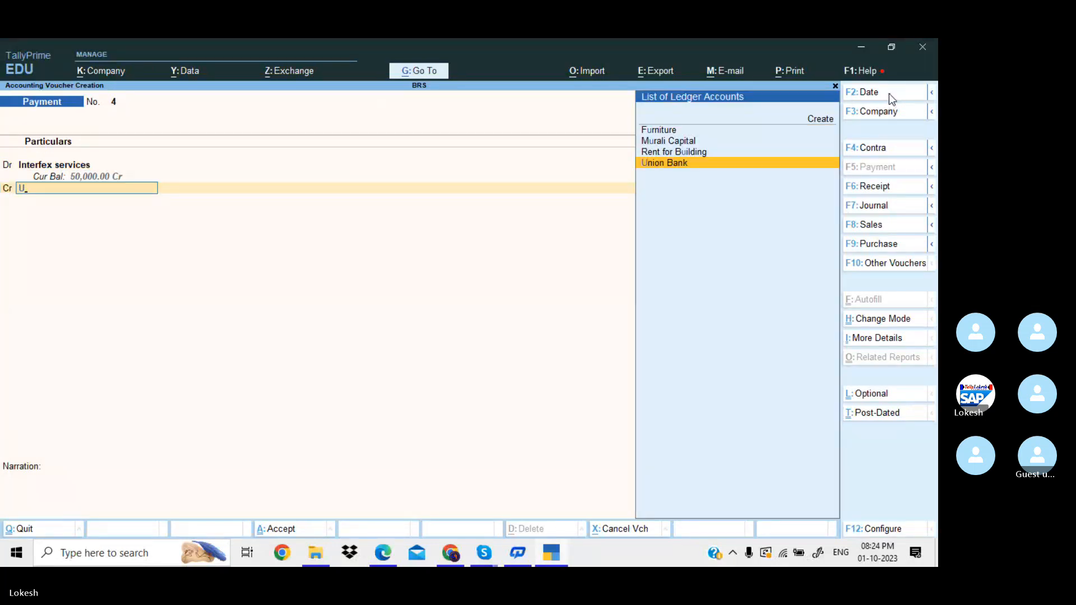
key(Return)
key(Return)
key(Return)
key(Return)
Check the ninth transaction in Problem 11, change the voucher type to Journal and date it 2-Jun-23.
key(alt+Tab)
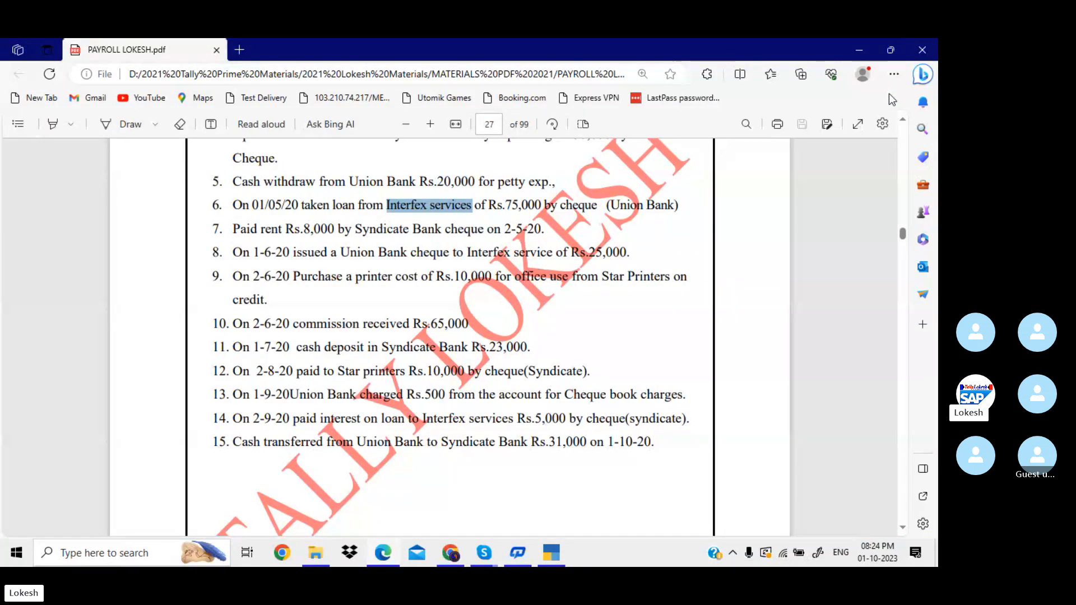
key(alt+Tab)
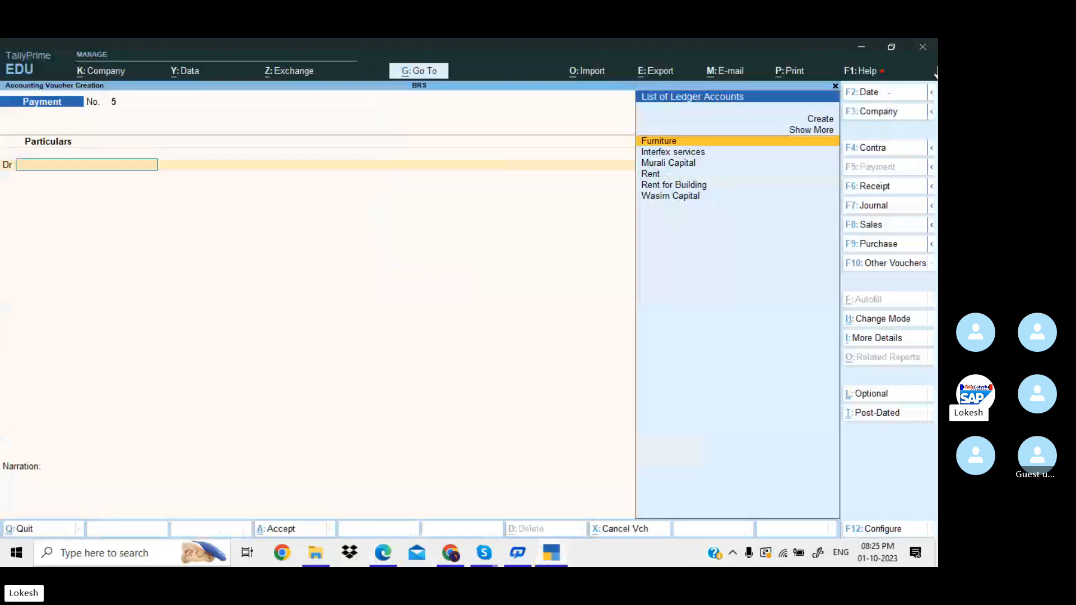
click(899, 210)
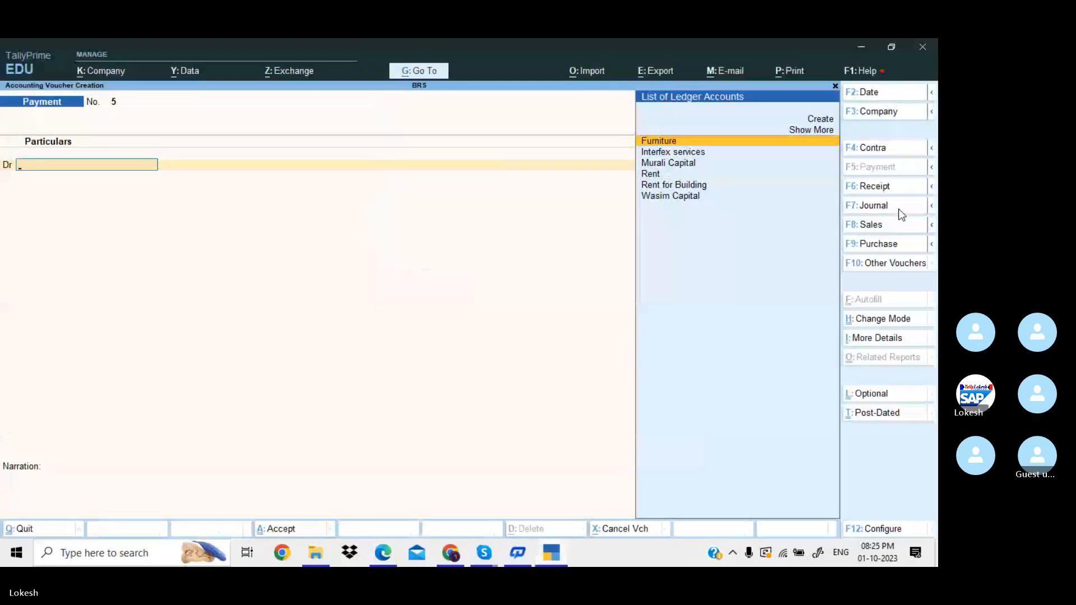
click(873, 96)
text(2-6)
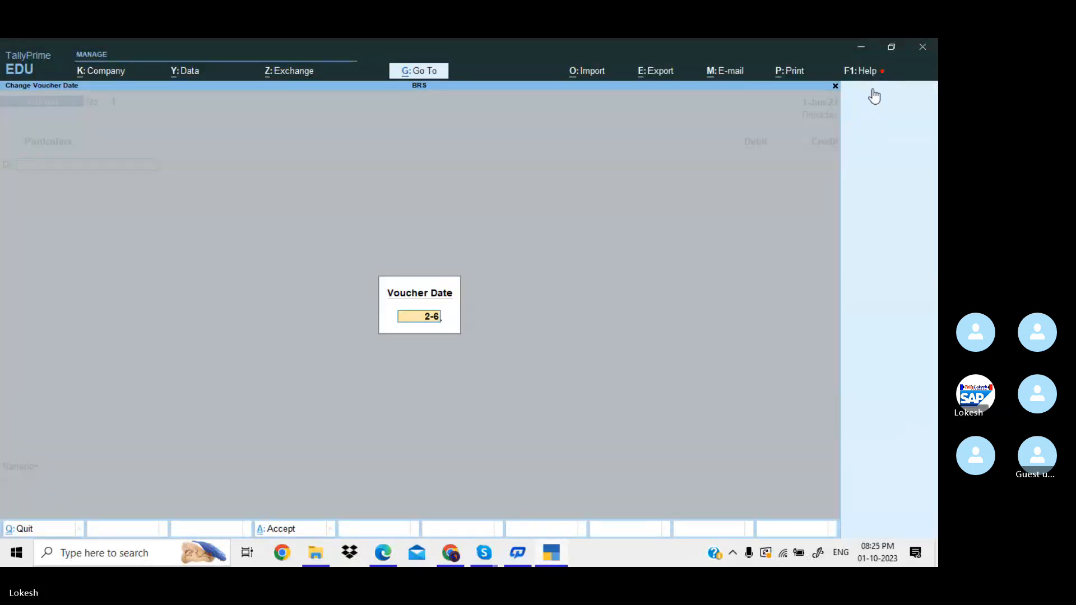
key(Return)
Create a Printer ledger under Fixed Assets for the debit line of the journal voucher.
key(alt+c)
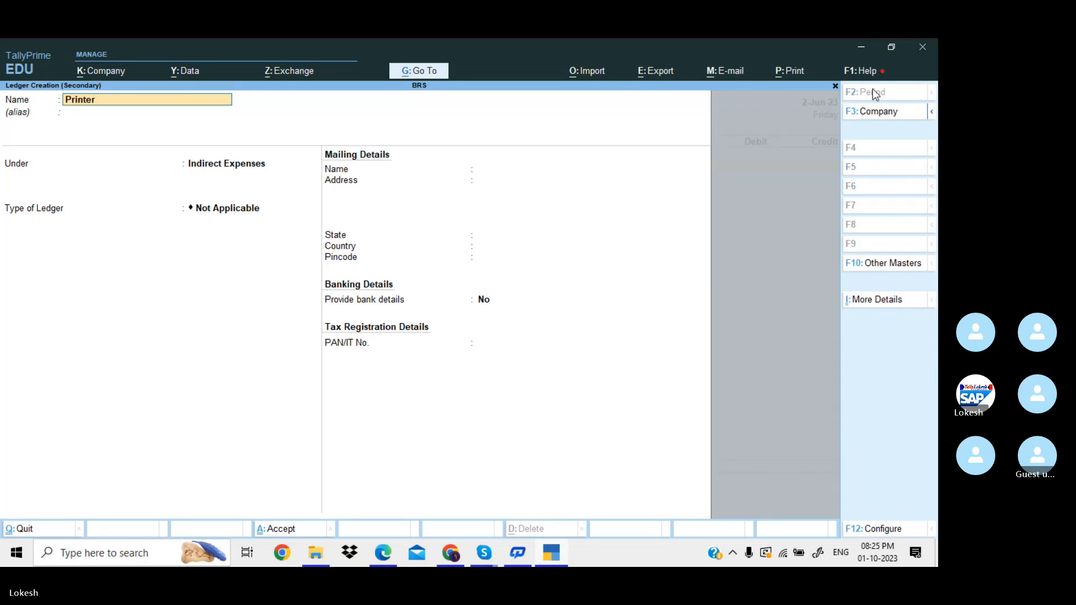
key(Return)
key(Return)
text(f)
key(Return)
key(Return)
key(Return)
key(Return)
key(Return)
key(Return)
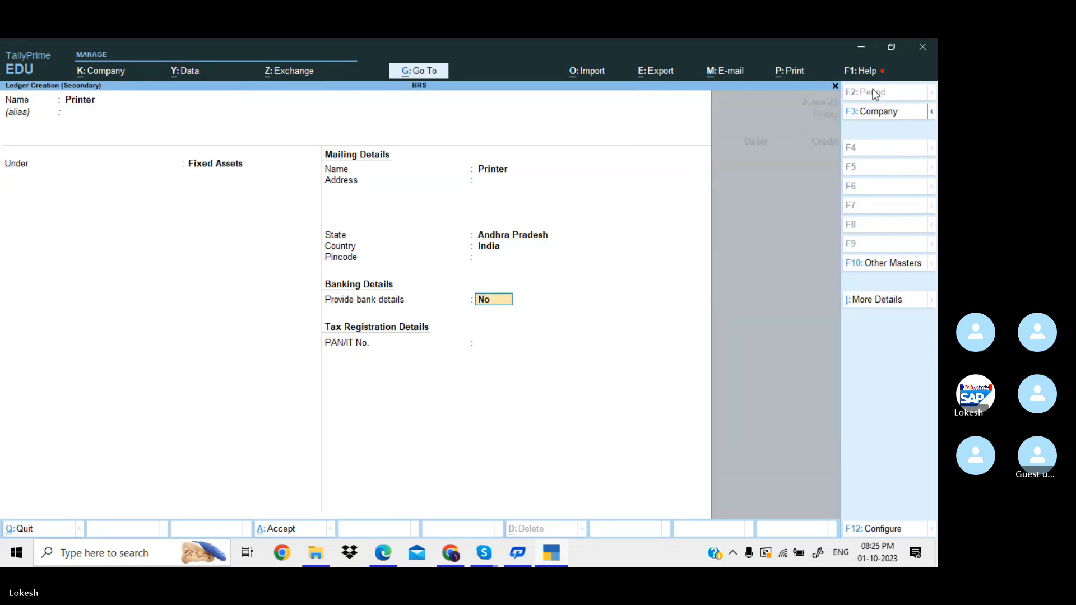
key(Return)
key(Return)
key(Return)
Check the printer's cost in the problem PDF and debit Printer with 10,000.
key(alt+Tab)
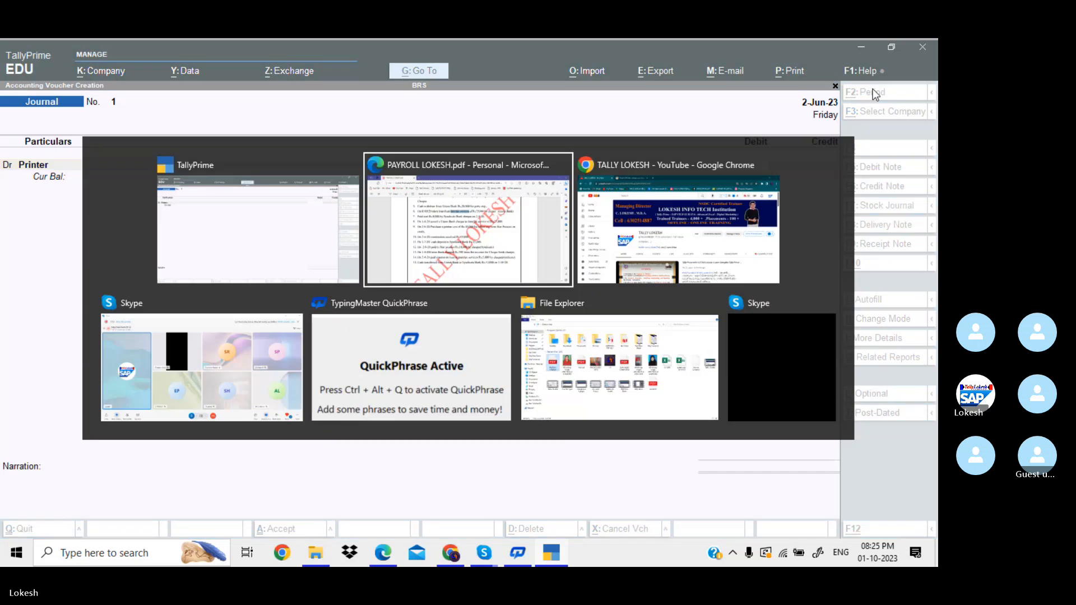
key(alt+Tab)
text(1000)
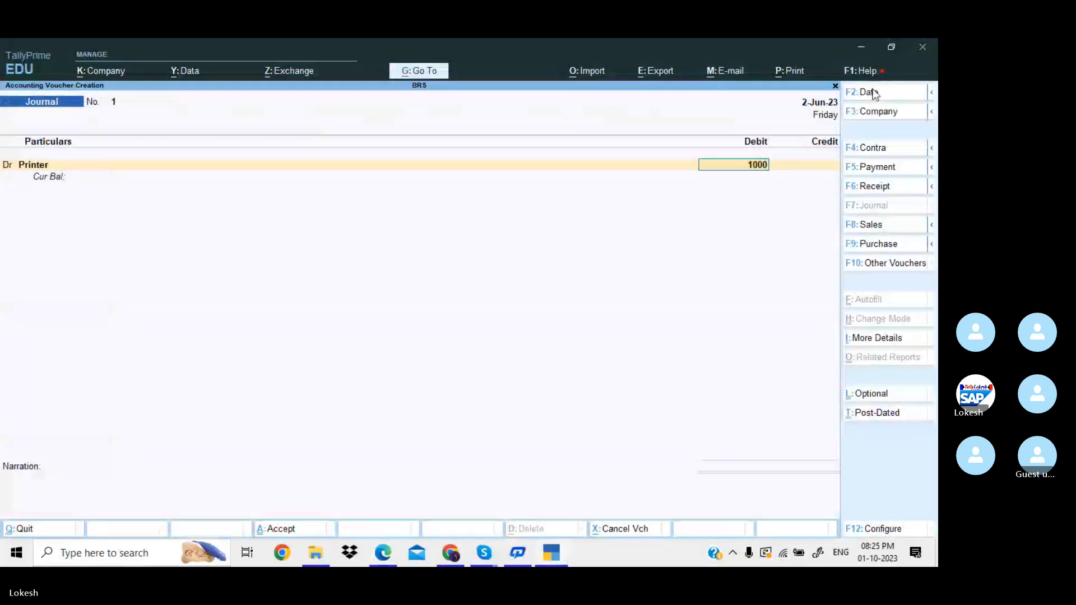
text(0)
key(Return)
key(Return)
Check the supplier in the problem PDF and create a Star Printers ledger under Sundry Creditors for the credit line.
key(alt+Tab)
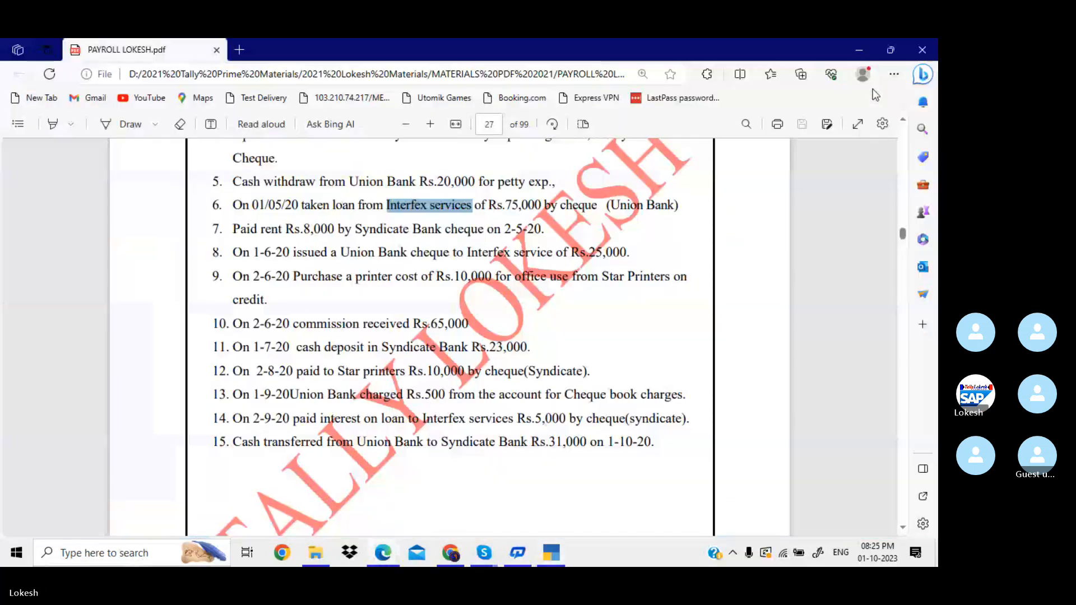
key(alt+Tab)
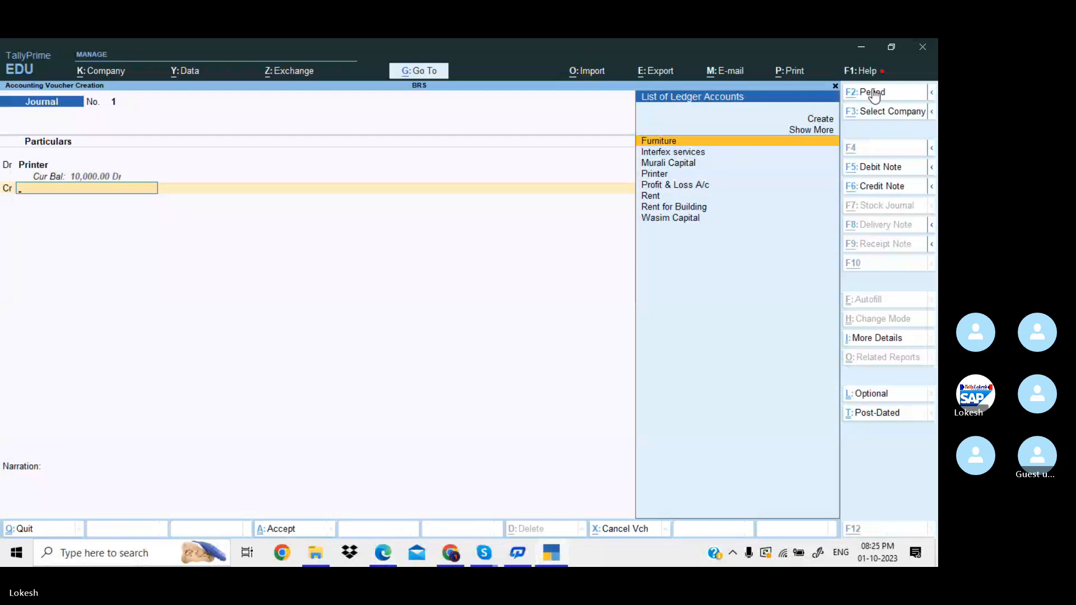
key(alt+c)
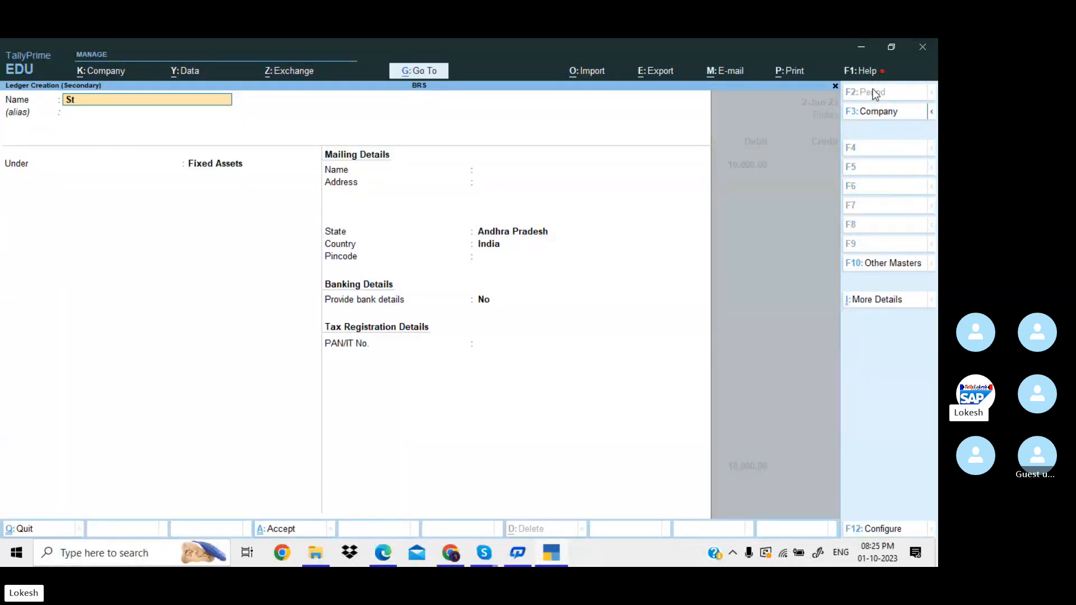
text(Star Printers)
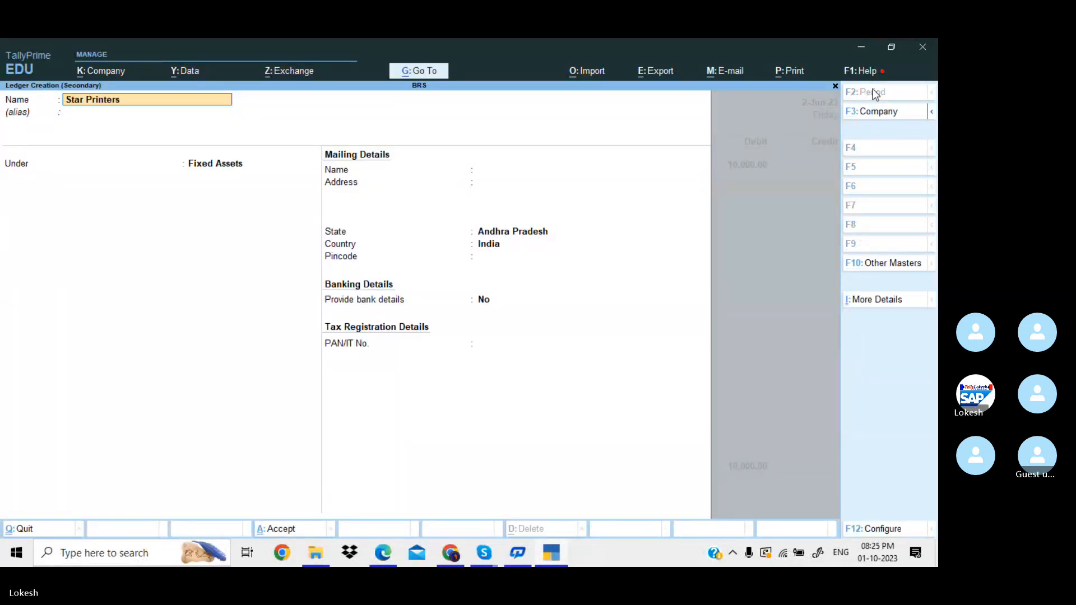
key(Return)
text(Sun)
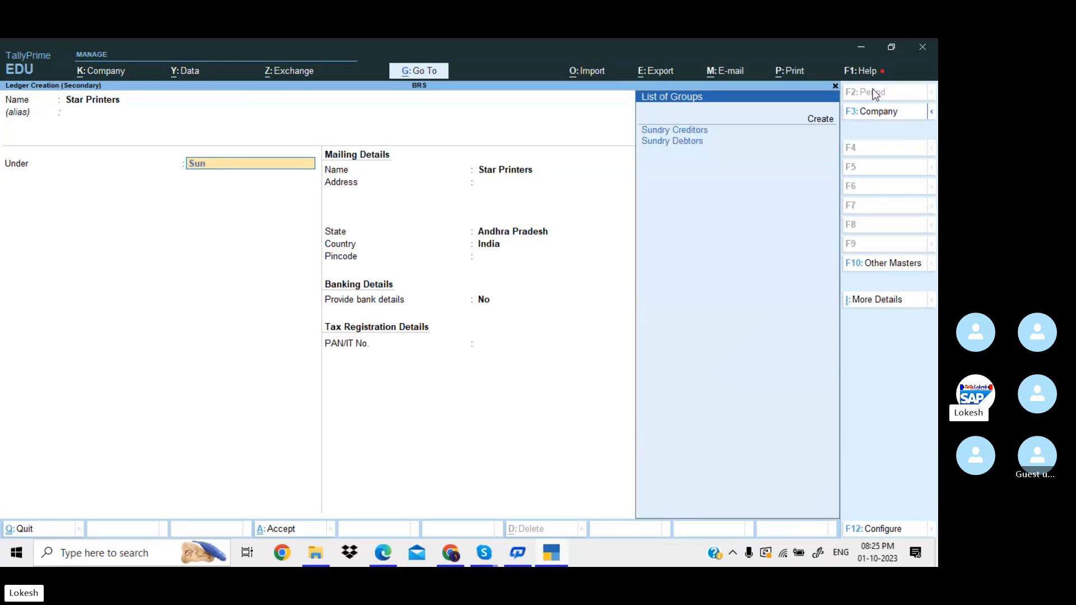
key(Return)
key(Return)
key(Return)
key(Return)
key(Return)
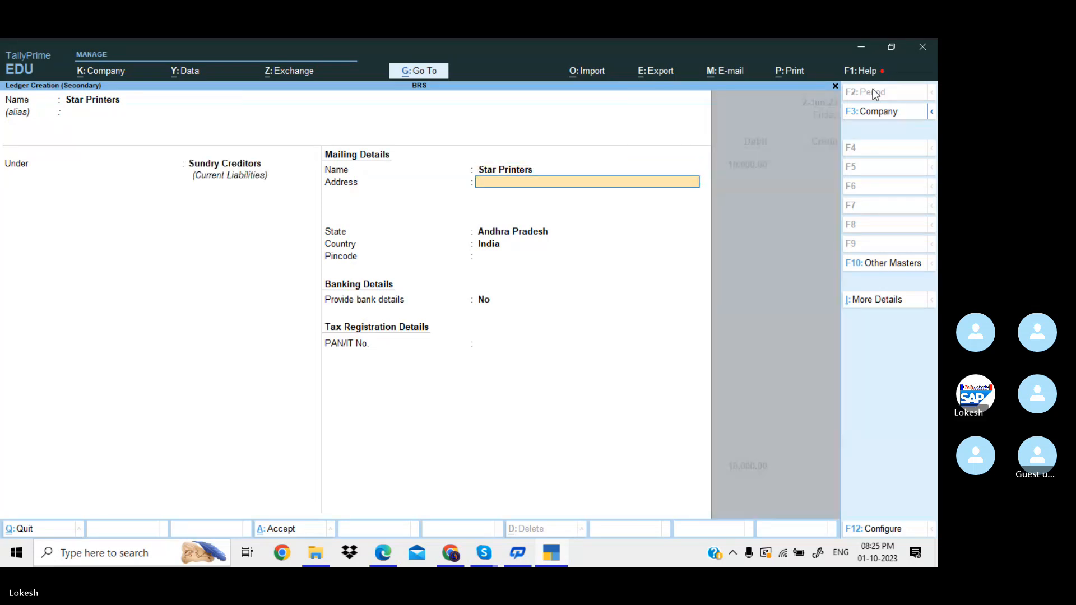
key(Return)
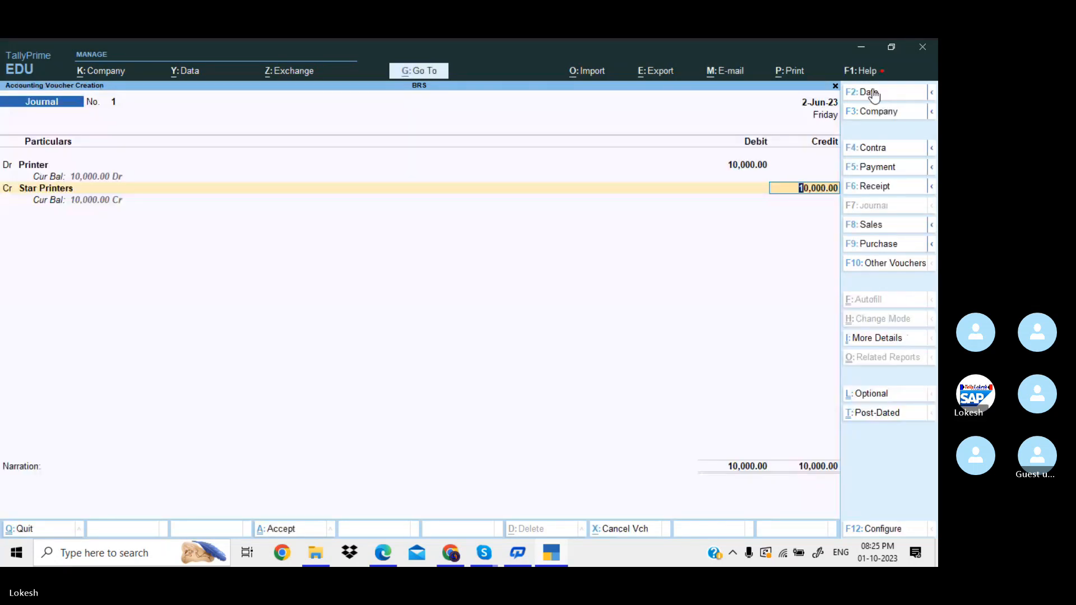
Credit Star Printers with 10,000 and save the journal voucher without a narration.
key(Return)
key(Return)
key(Return)
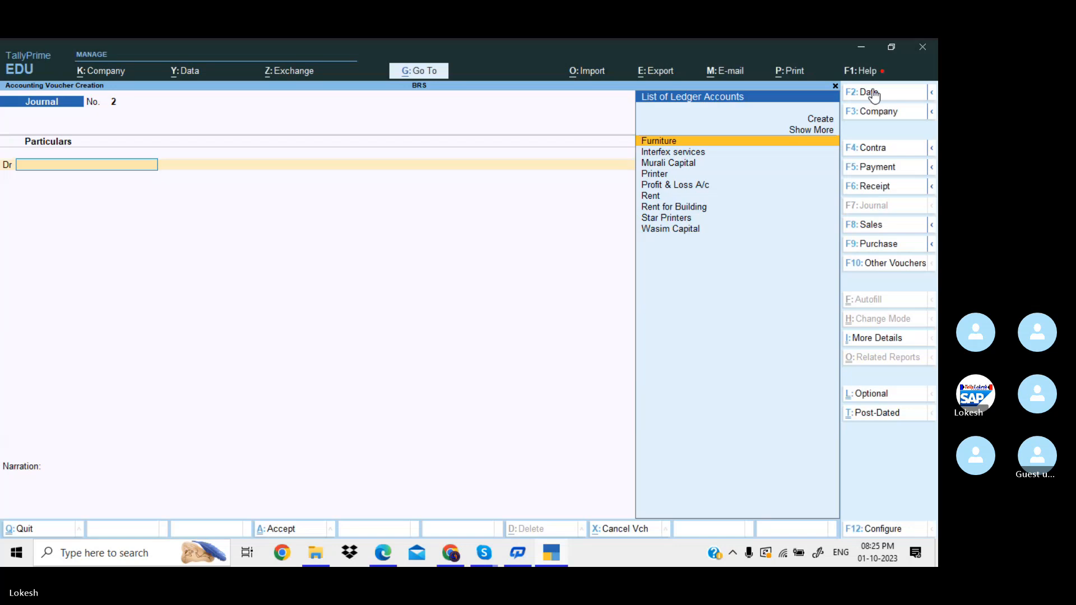
Check the tenth transaction in Problem 11, change the voucher type to Receipt and date it 2-Jun-23.
key(alt+Tab)
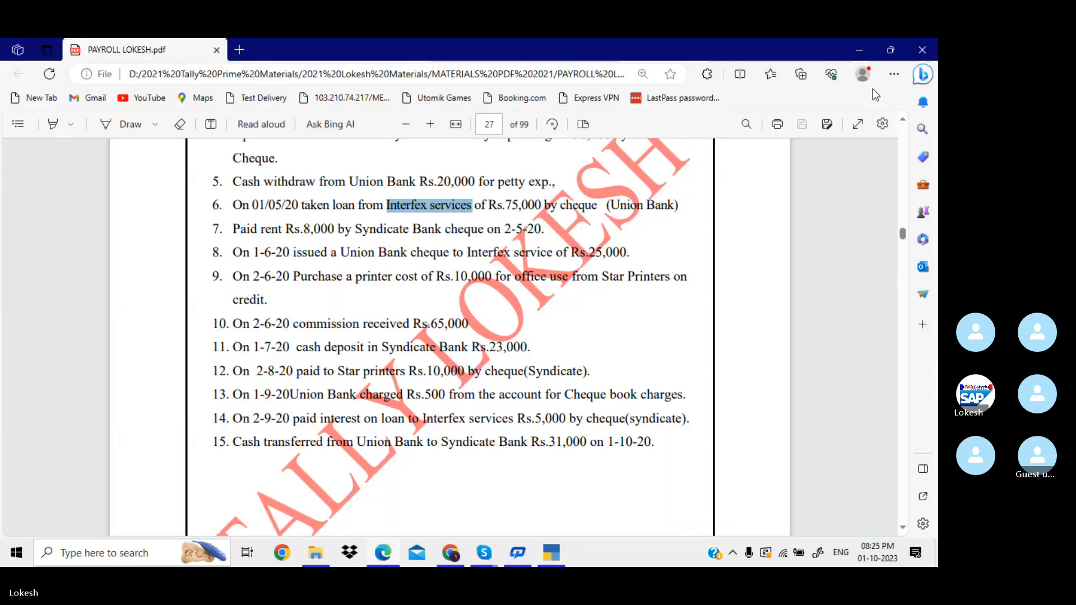
click(659, 334)
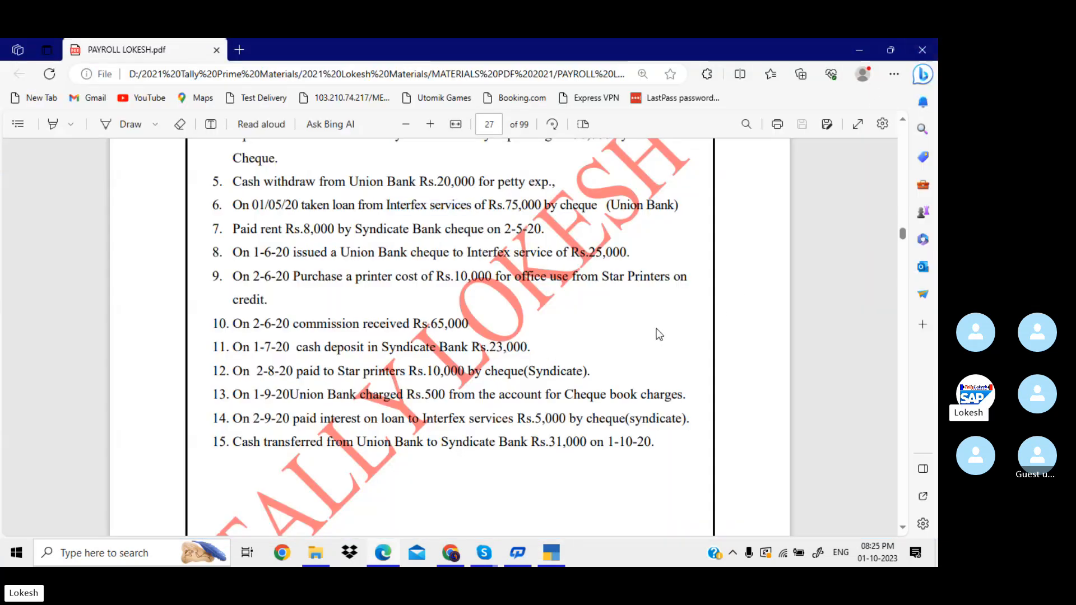
scroll(658, 334, down, 1)
key(alt+Tab)
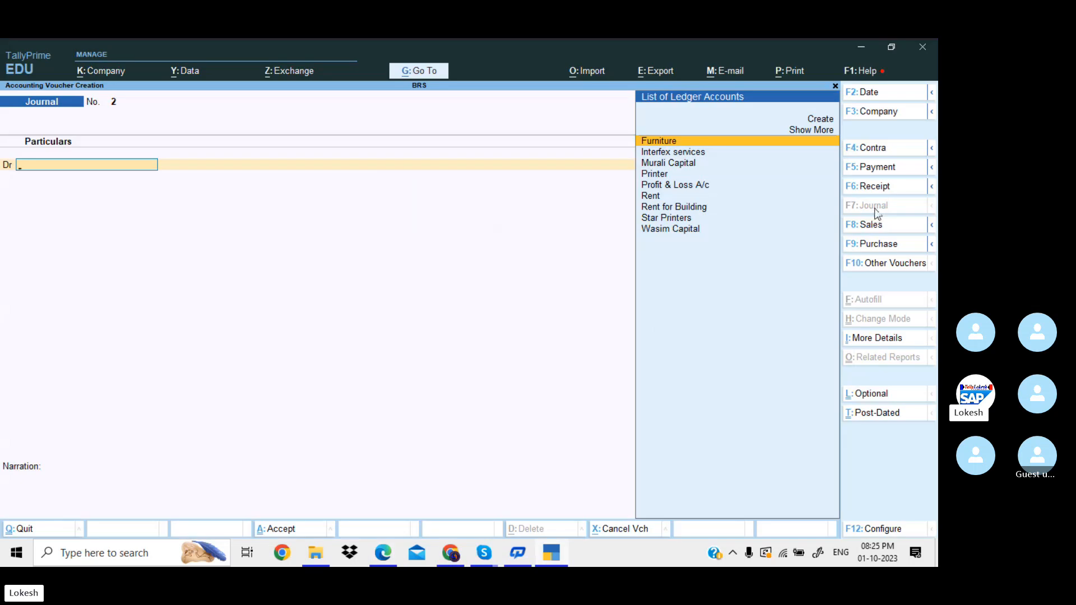
click(887, 92)
text(2-6)
key(Return)
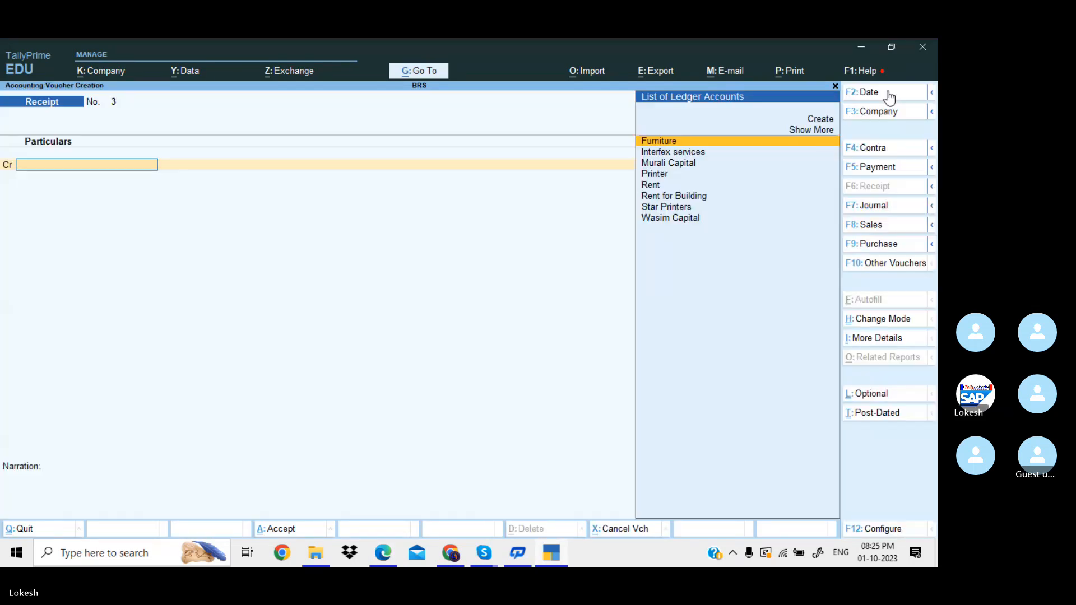
Create a Commission Received ledger under Indirect Incomes for the credit line of the receipt voucher.
key(alt+c)
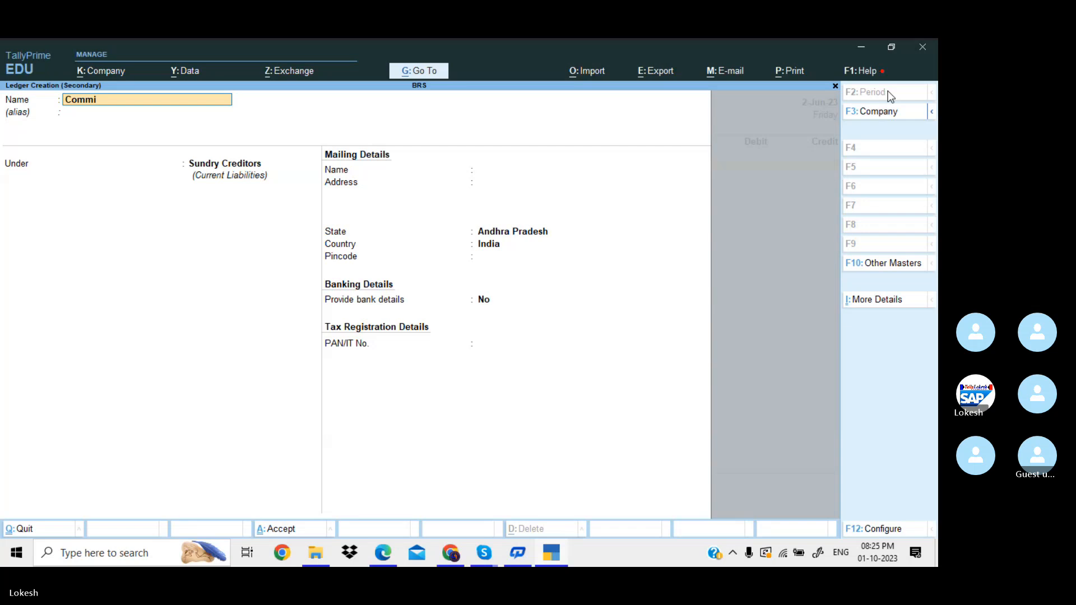
text(Commission Received)
key(Return)
key(Return)
text(Ind)
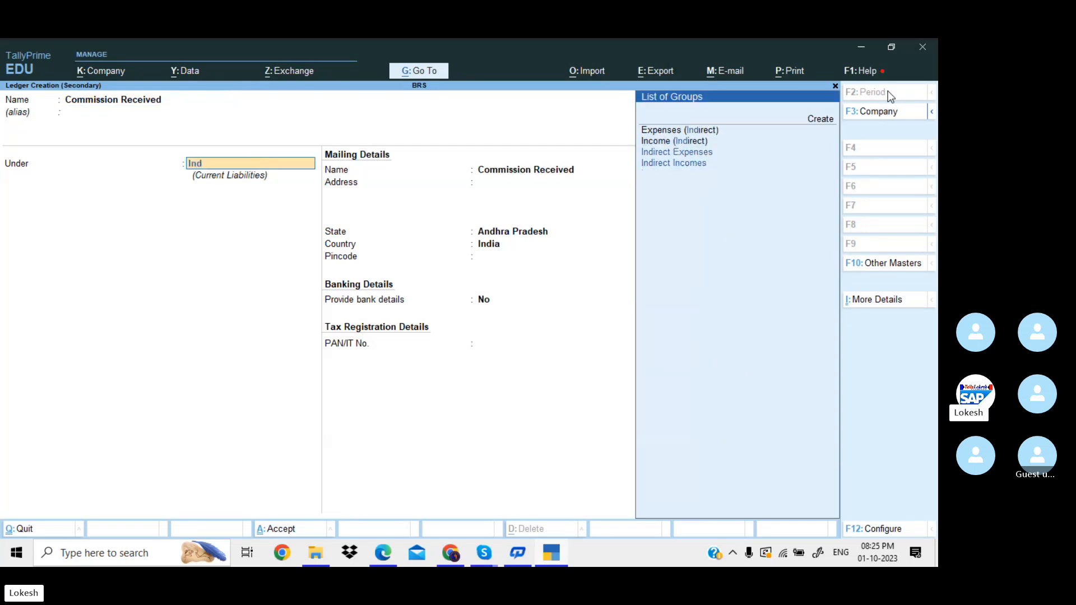
key(Down)
key(Return)
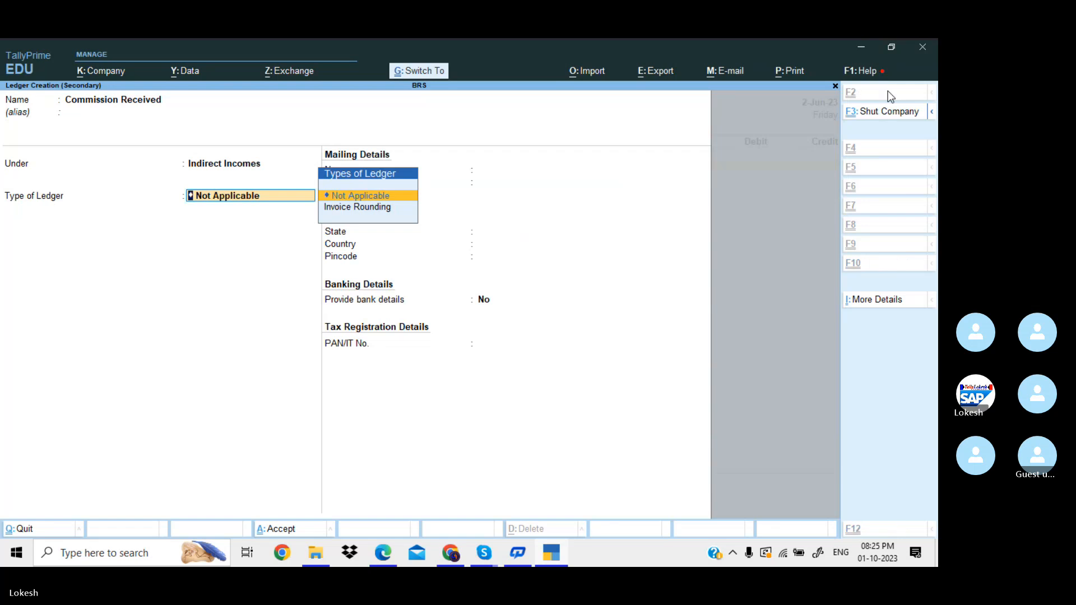
key(ctrl+a)
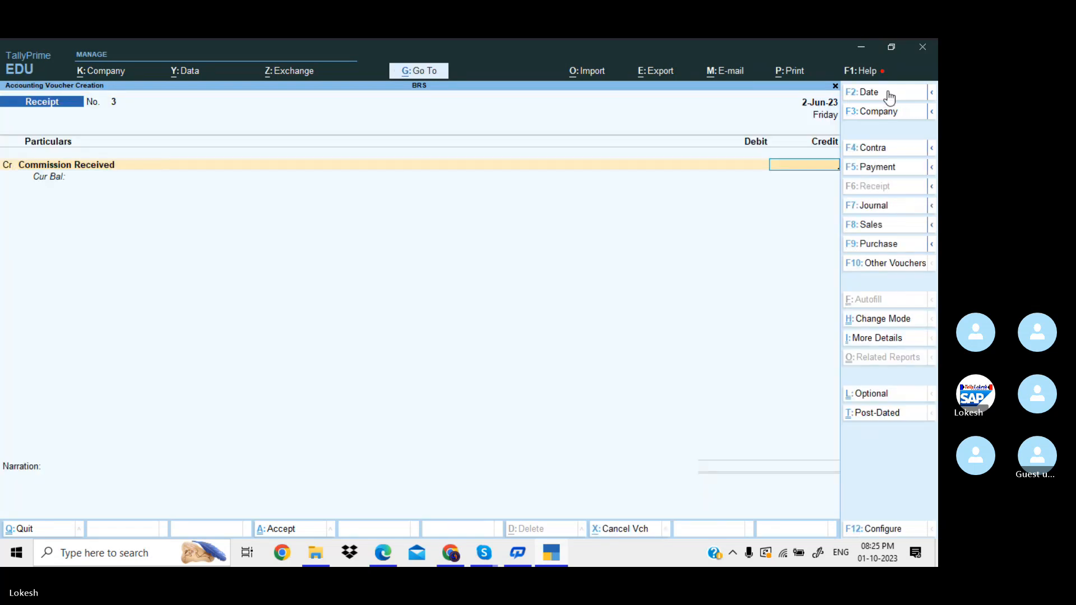
Check the commission amount in the problem PDF and credit Commission Received with 65,000 in the receipt voucher.
key(alt+Tab)
key(alt+Tab)
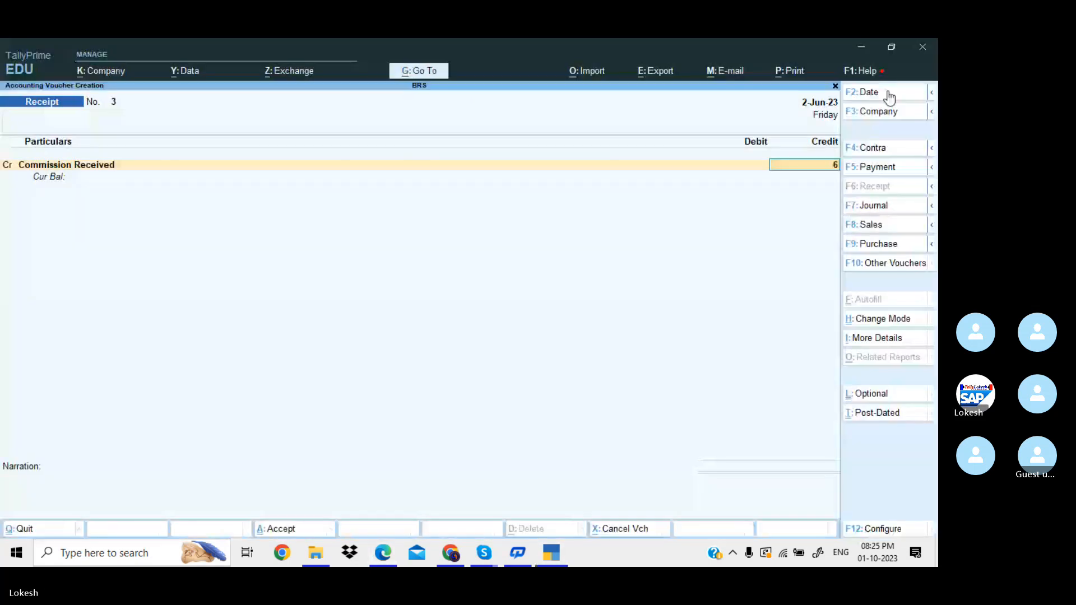
text(650)
key(Return)
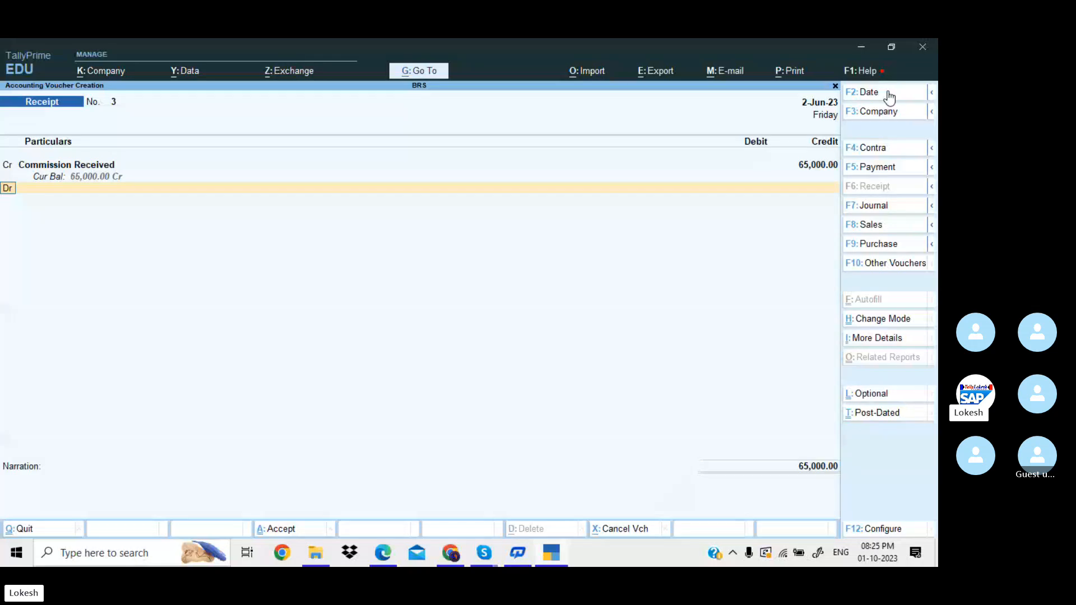
Debit Cash with 65,000 and save the receipt voucher without a narration.
key(Return)
key(Down)
key(Up)
key(Return)
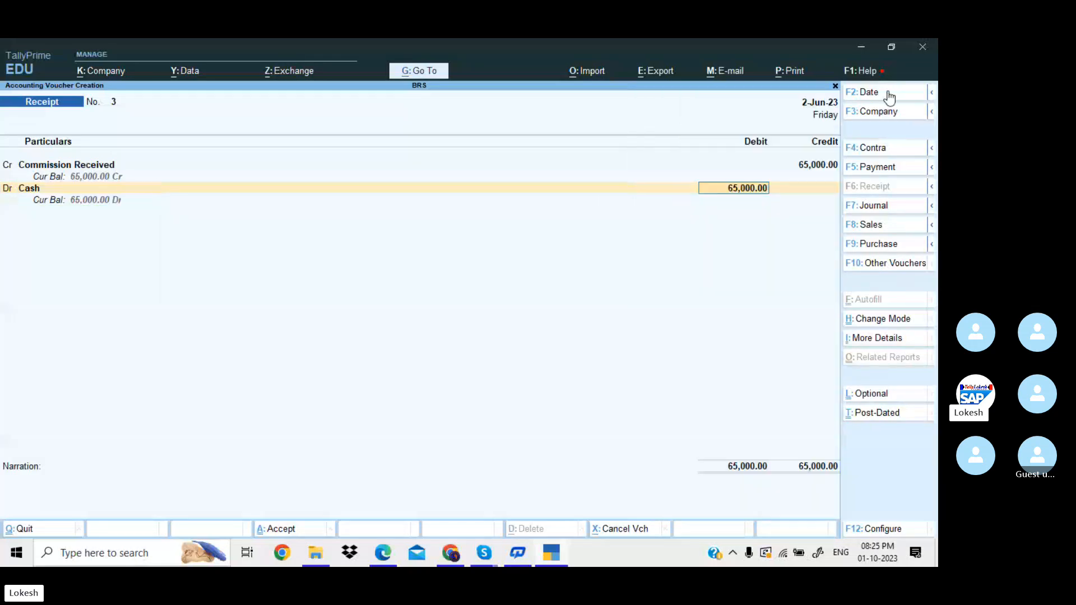
key(Return)
key(Return)
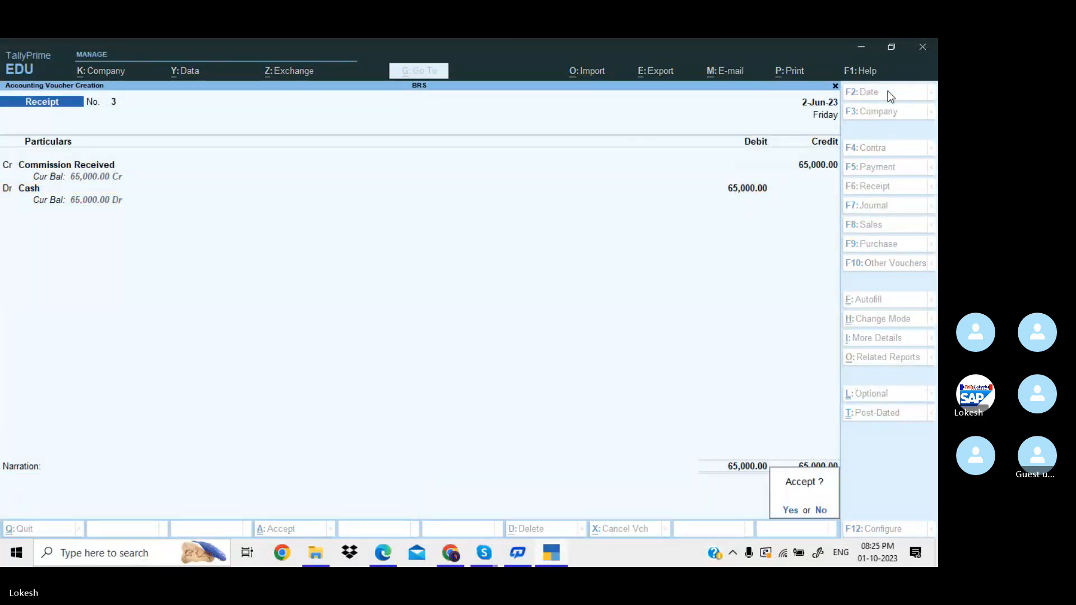
key(Return)
Check the eleventh transaction in Problem 11, change the voucher type to Contra and date it 1-Jul-23.
key(alt+Tab)
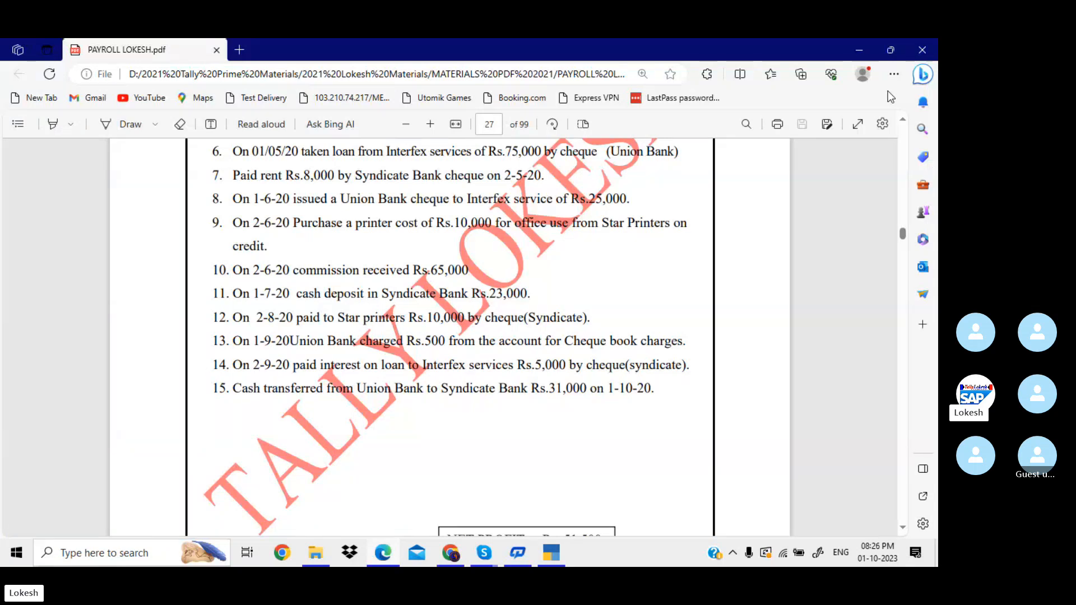
key(alt+Tab)
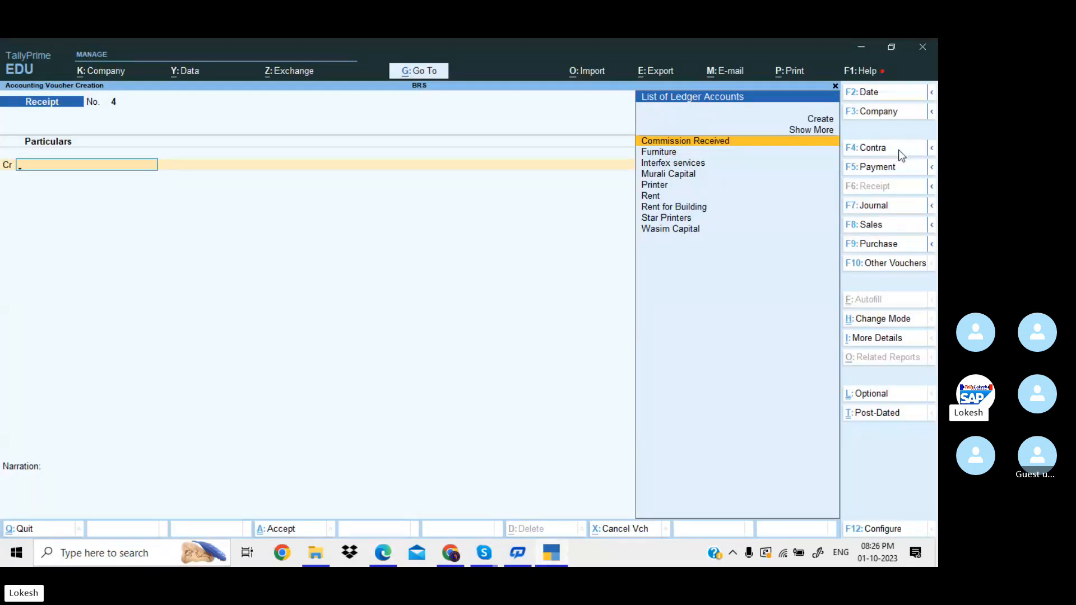
click(899, 150)
click(878, 94)
text(1-)
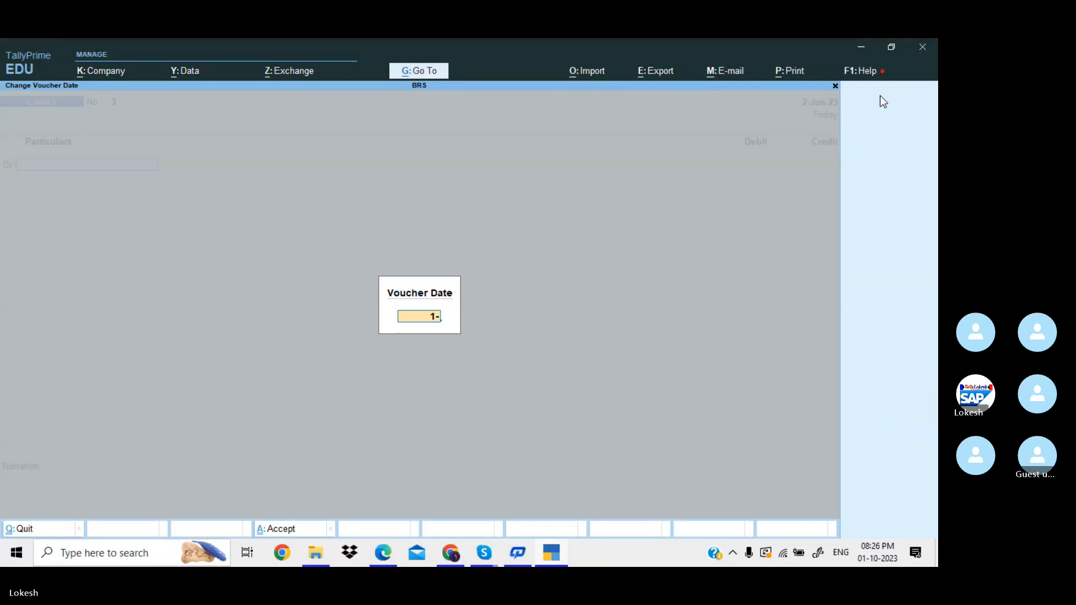
key(Return)
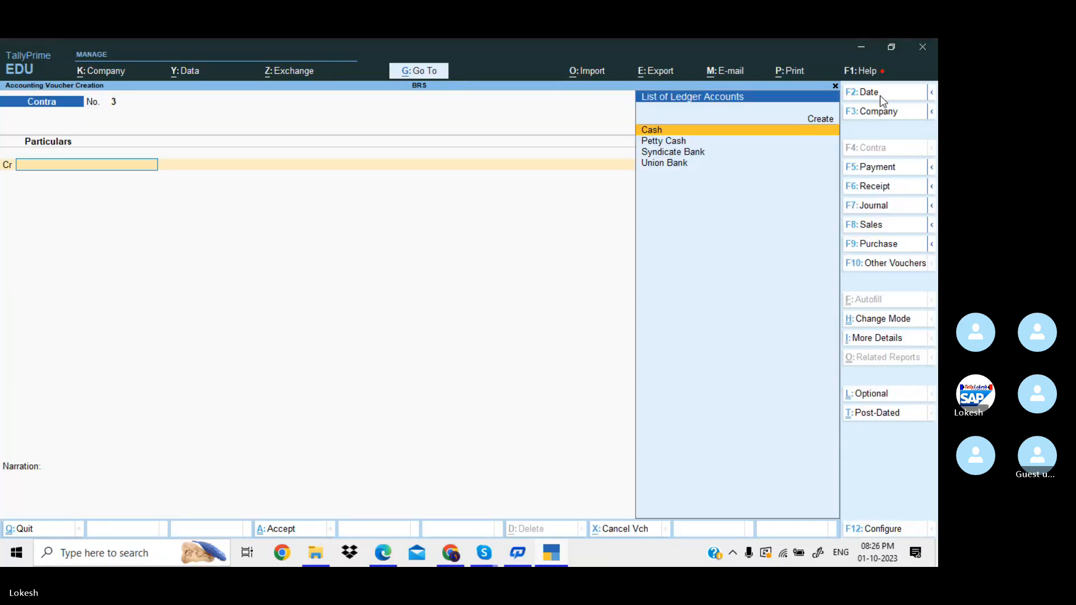
Select Cash for the credit line, check the deposit amount in the problem PDF and credit it with 23,000.
key(Return)
key(alt+Tab)
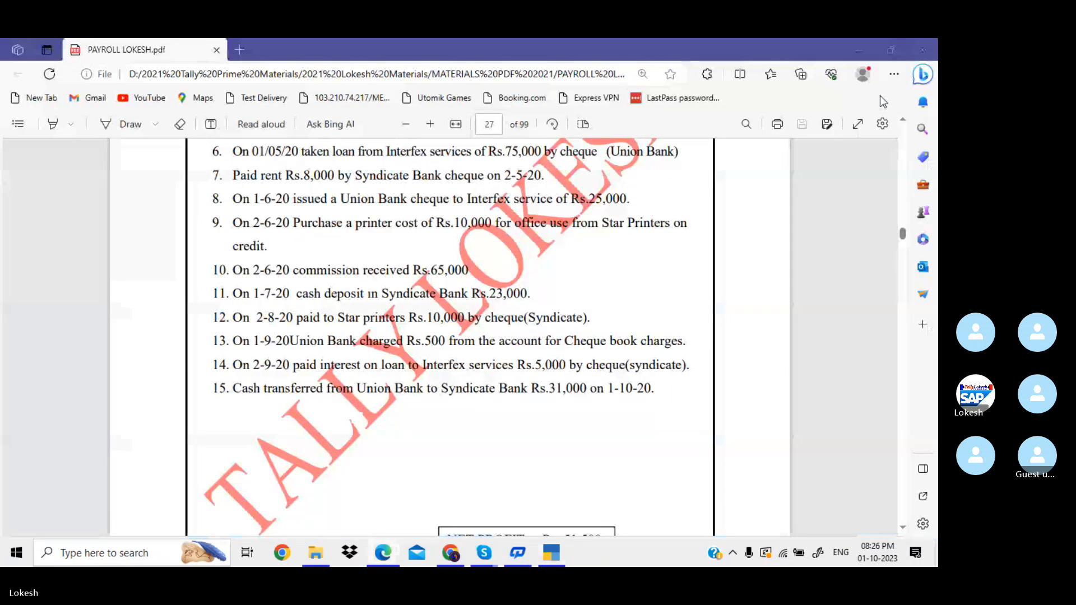
key(alt+Tab)
text(2300)
key(Return)
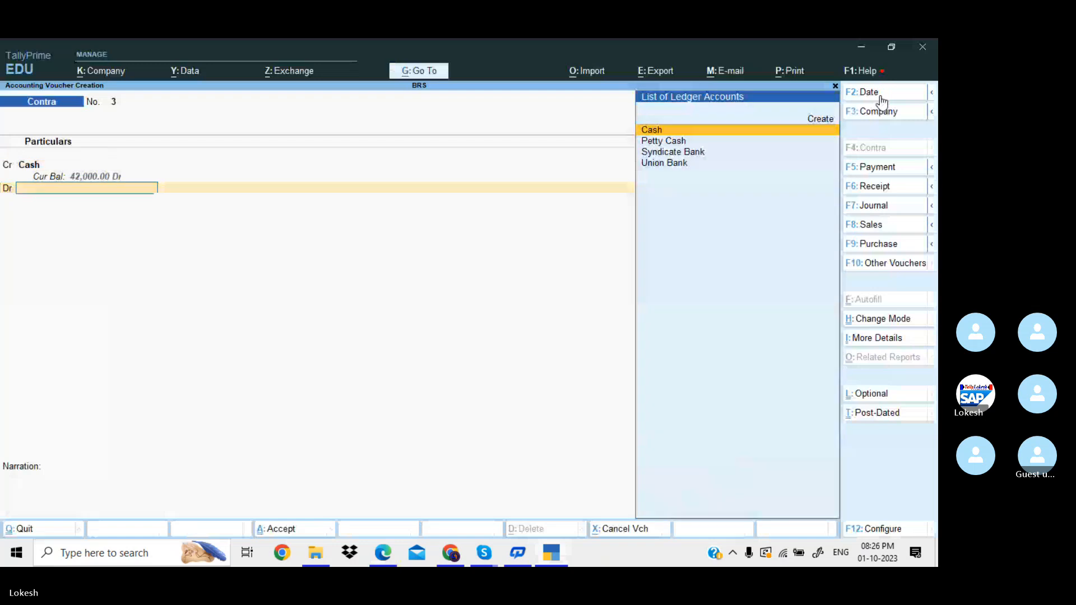
Debit Syndicate Bank with 23,000 and allocate the amount as a Cash transaction in its bank allocations.
key(Down)
key(Down)
key(Return)
key(Return)
key(Return)
key(Return)
key(Return)
key(Return)
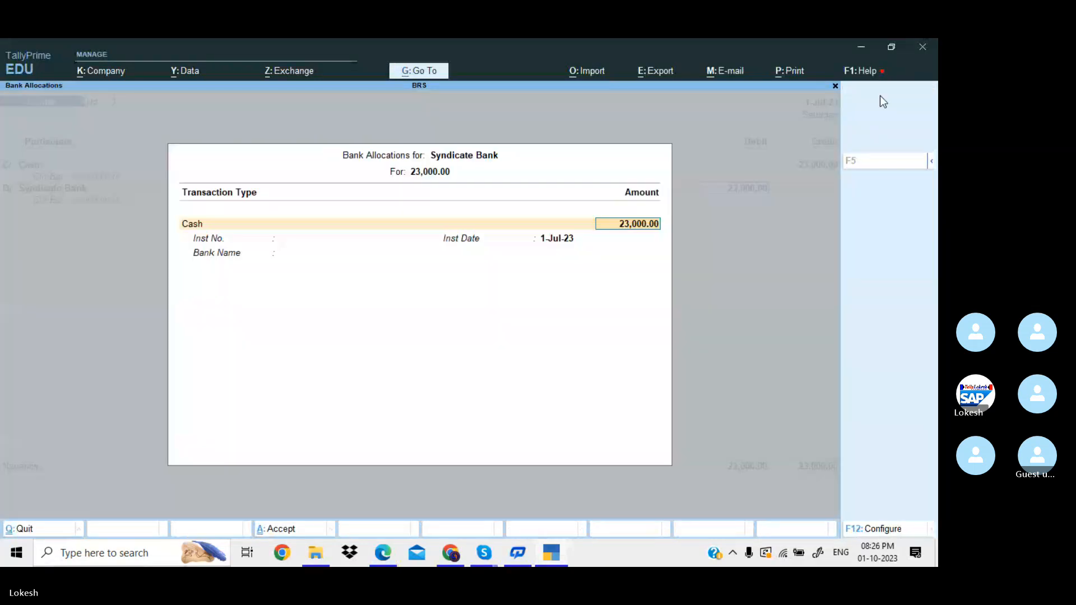
Leave the cash denominations for Syndicate Bank blank and save the contra voucher without a narration.
key(Return)
key(Return)
key(Return)
key(Return)
key(Return)
key(Return)
key(Return)
key(Return)
key(Return)
key(Return)
key(Return)
key(Return)
key(Return)
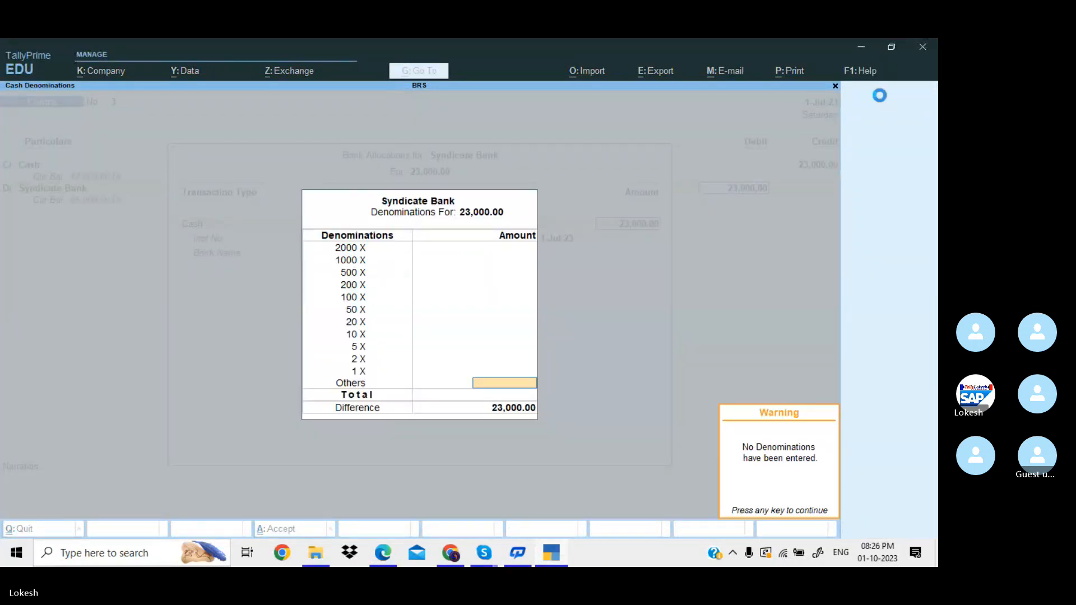
key(Return)
key(Return)
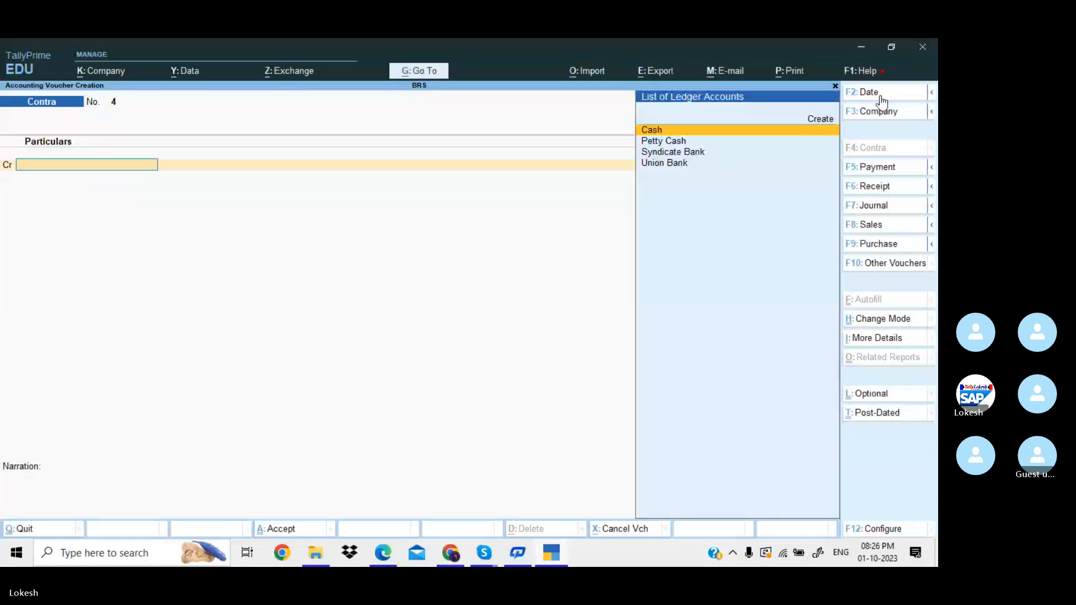
Check the twelfth transaction in Problem 11, change the voucher type to Payment and date it 2-Aug-23.
key(alt+Tab)
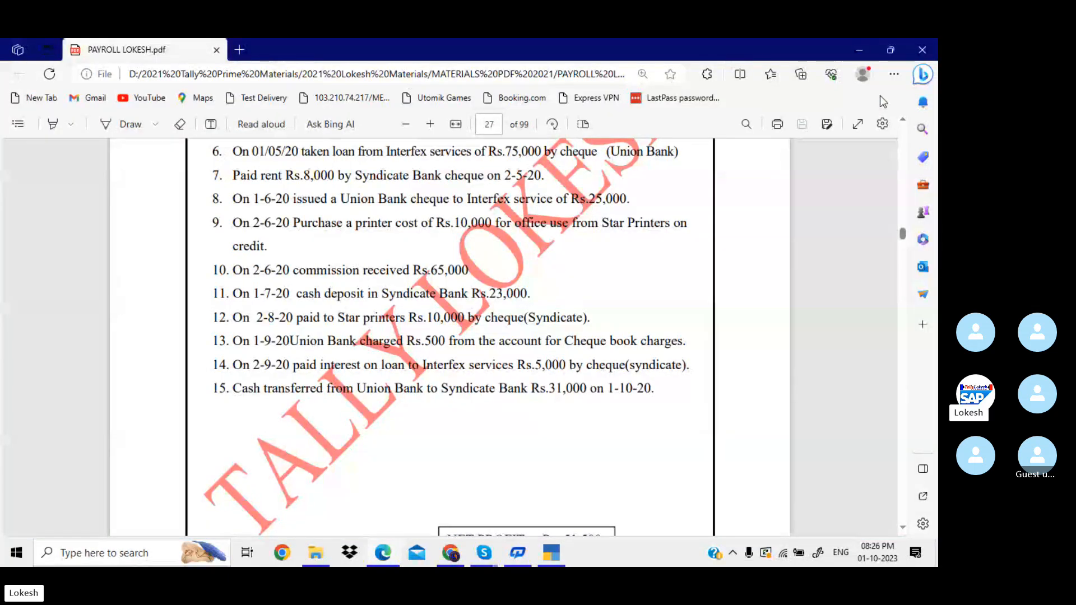
key(alt+Tab)
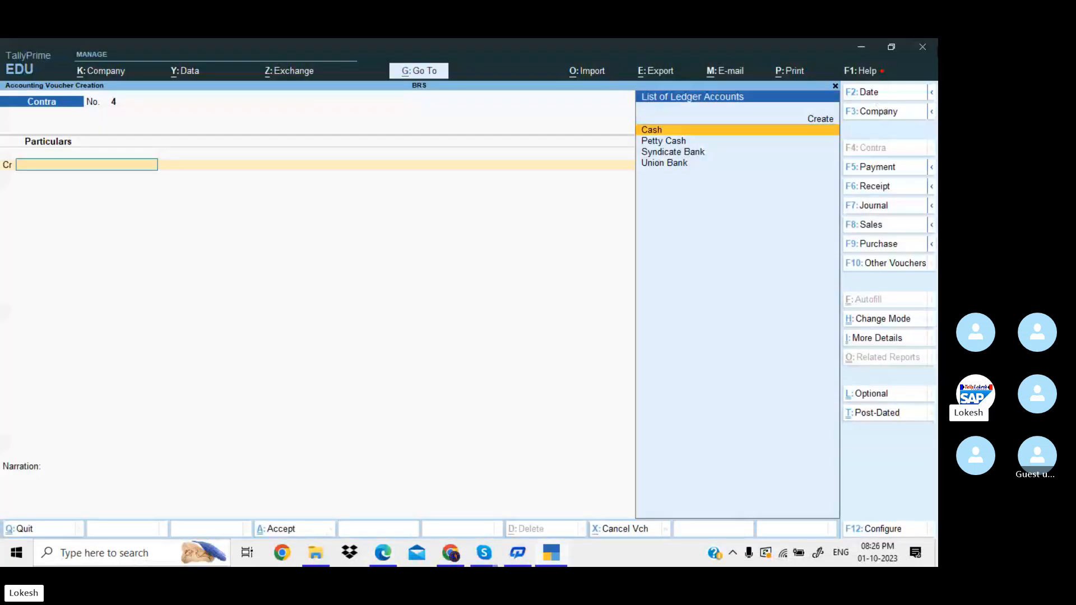
click(890, 168)
click(873, 93)
text(2)
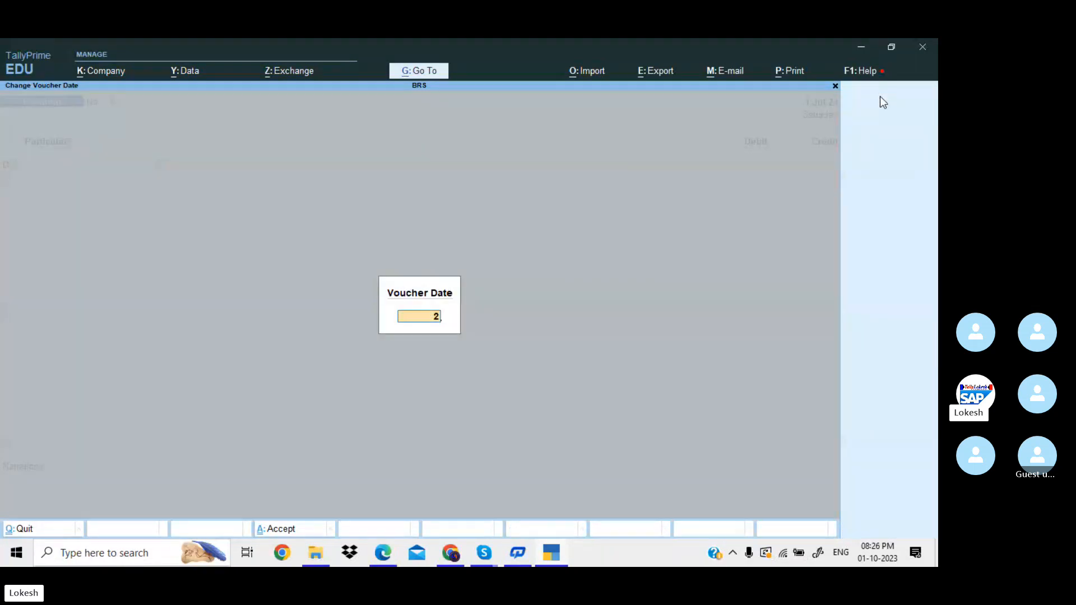
text(-8)
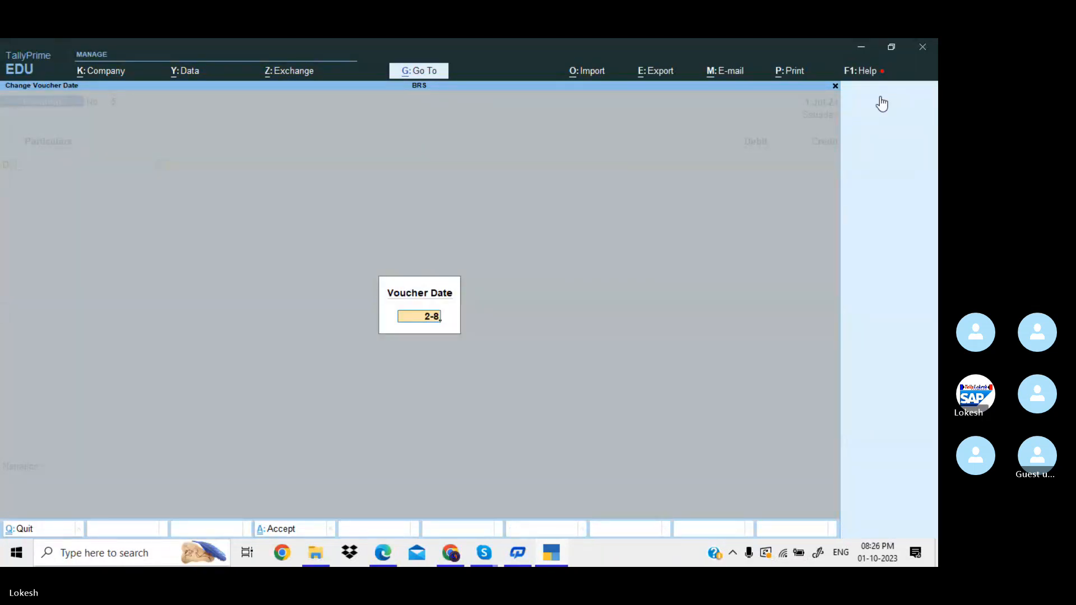
key(Return)
Debit Star Printers with 10,000 in the payment voucher after checking the amount in the problem PDF.
text(St)
key(Return)
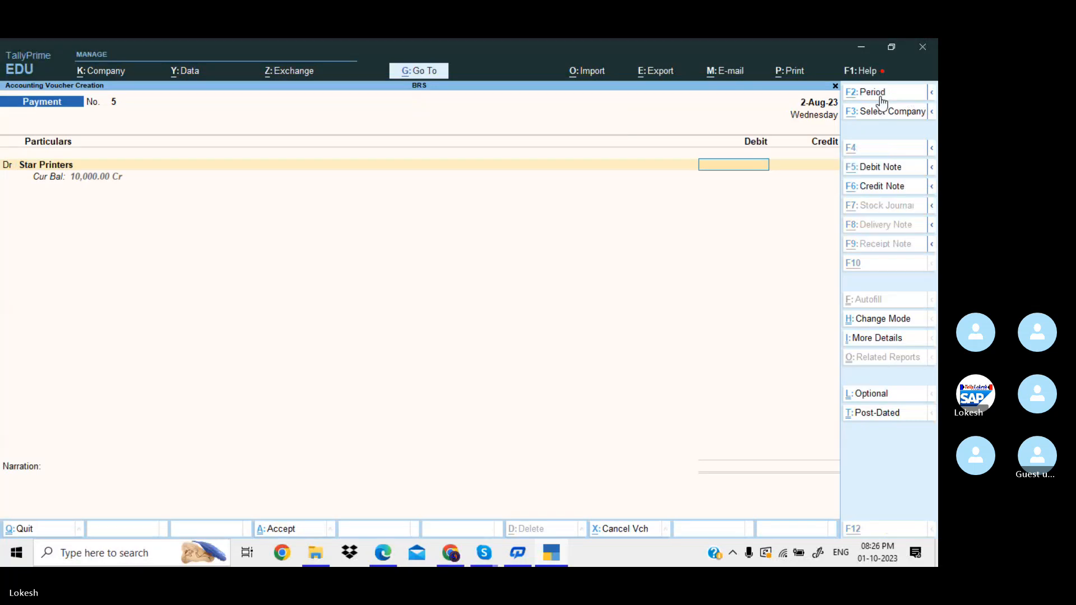
key(alt+Tab)
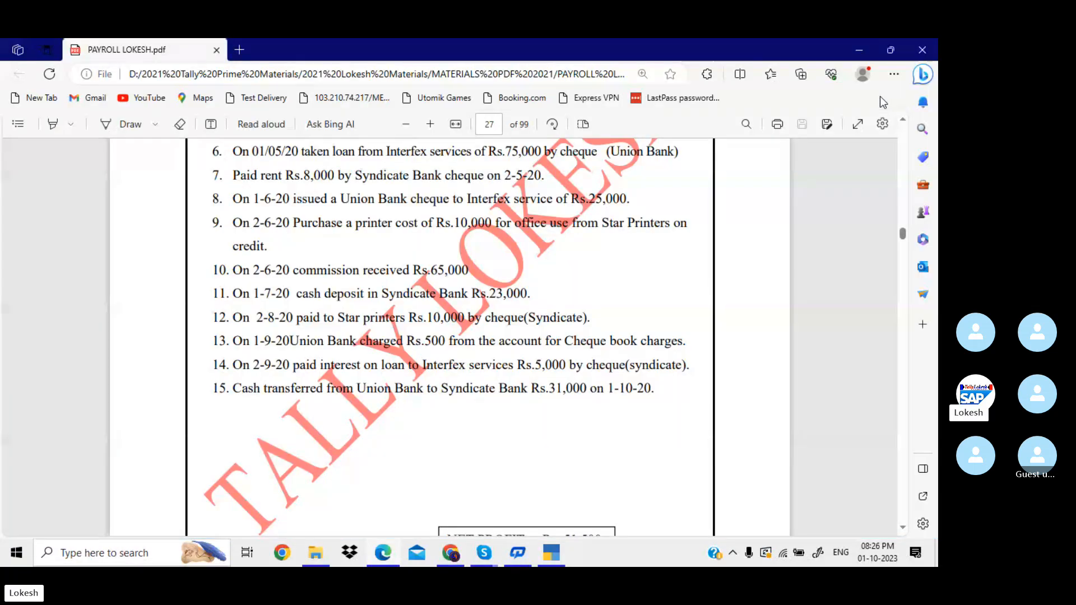
key(alt+Tab)
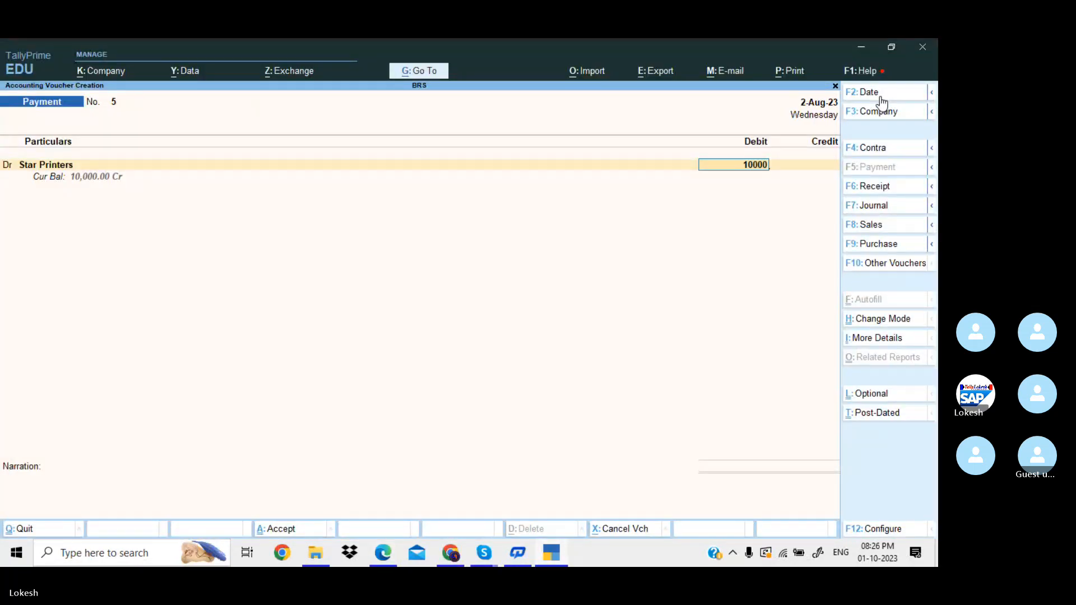
key(Return)
key(Return)
Credit Syndicate Bank with 10,000 by cheque, keep 2-Aug-23 as the instrument date and save the payment voucher.
text(Sy)
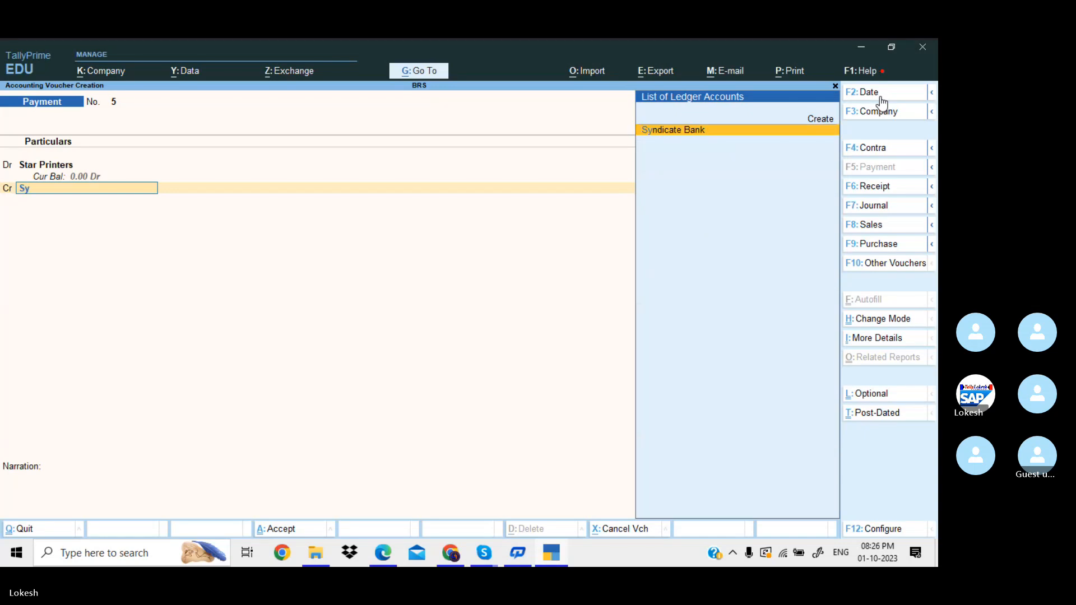
key(Return)
key(Return)
key(Return)
key(Return)
key(Return)
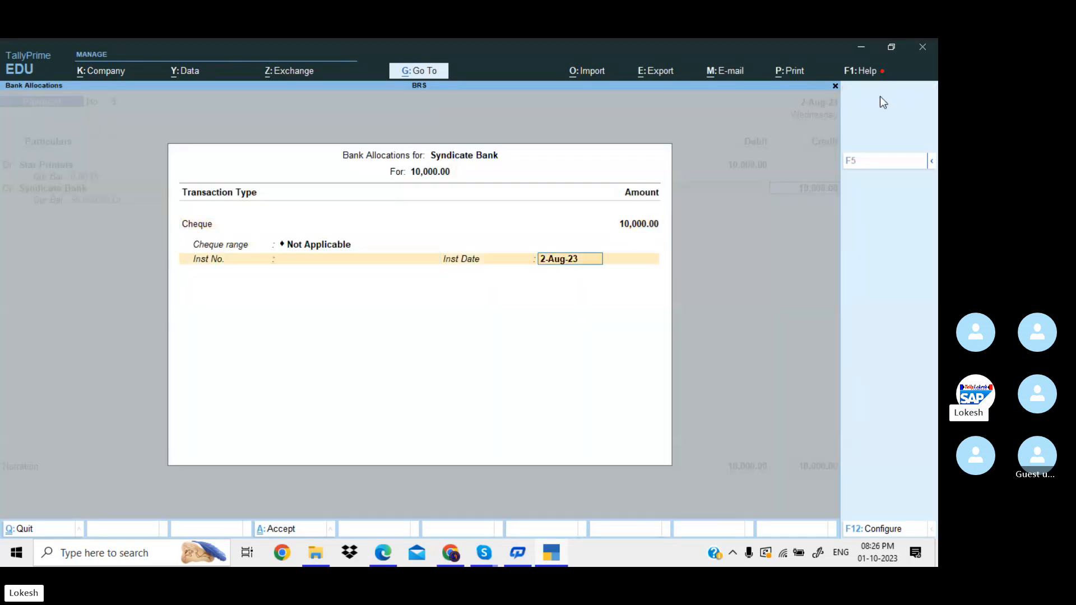
key(Return)
key(Return)
key(Return)
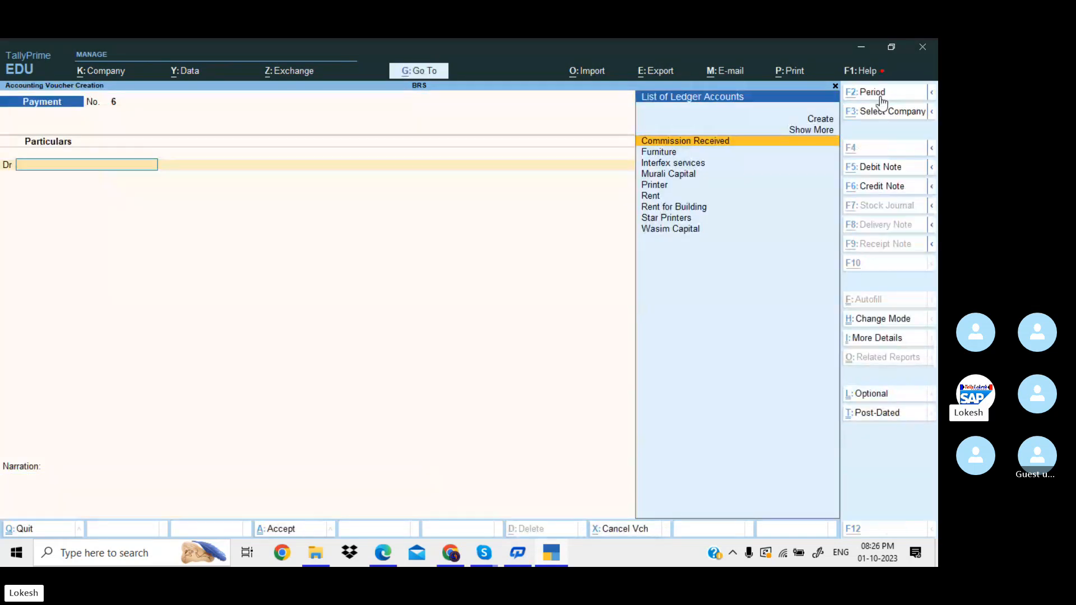
Check the thirteenth transaction in Problem 11 and date the new payment voucher 1-Sep-23.
key(alt+Tab)
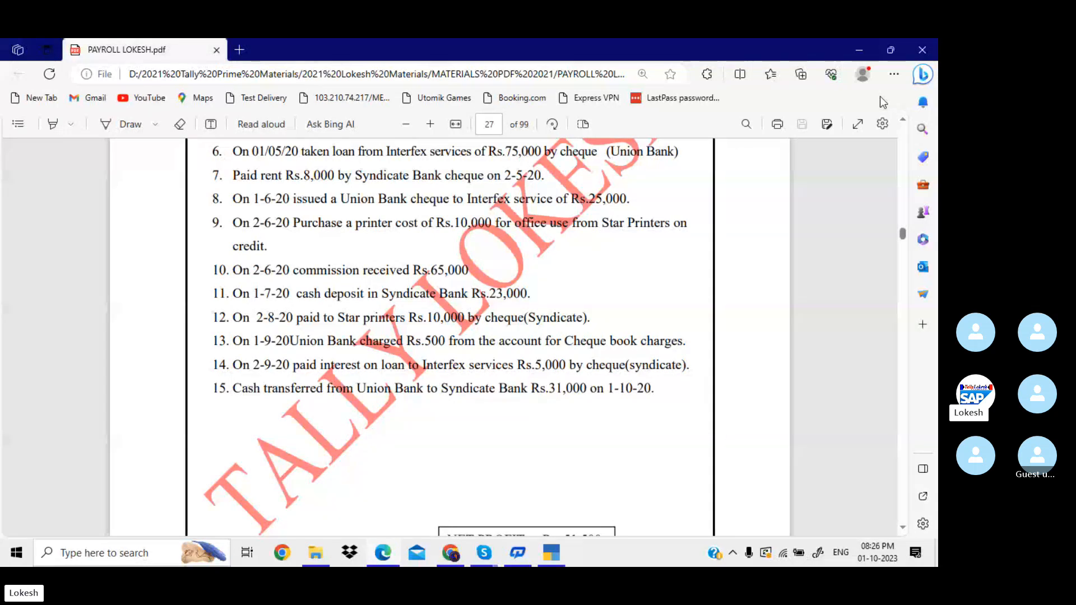
key(alt+Tab)
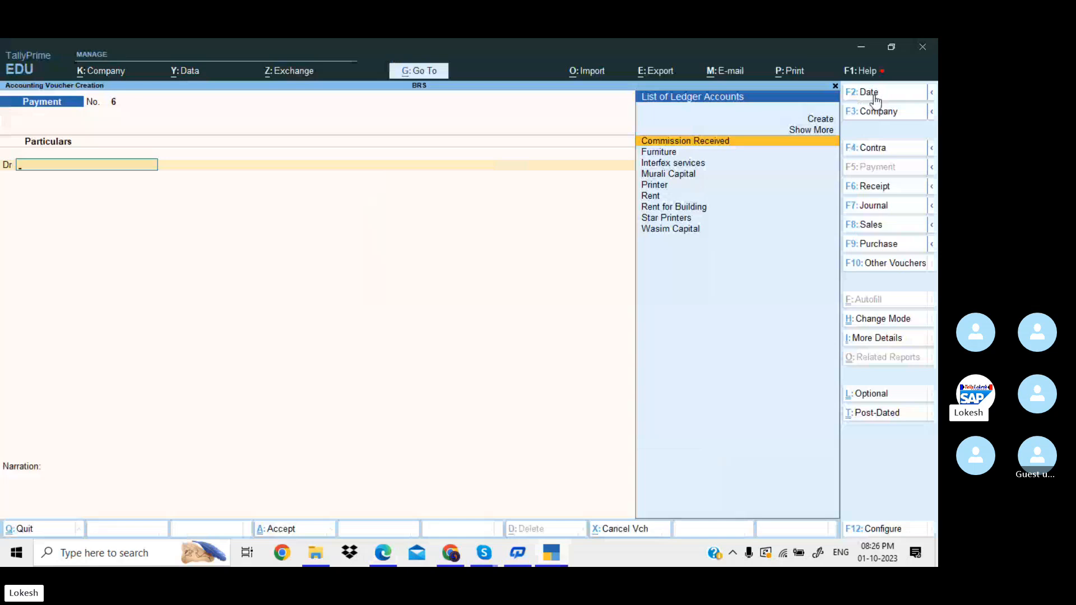
key(alt+Tab)
key(alt+Tab)
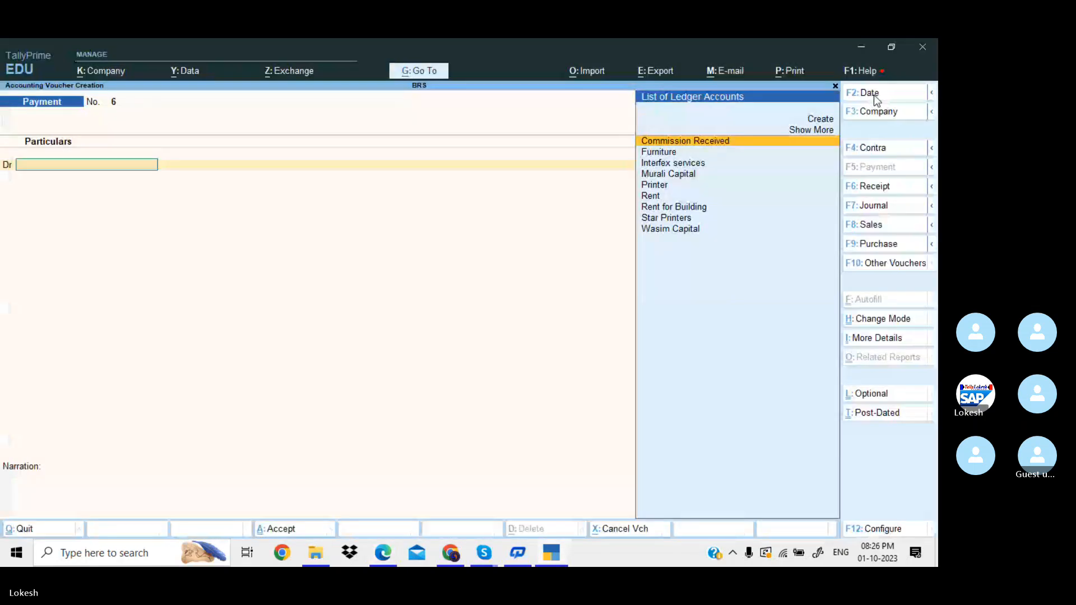
click(876, 100)
text(1-9)
key(Return)
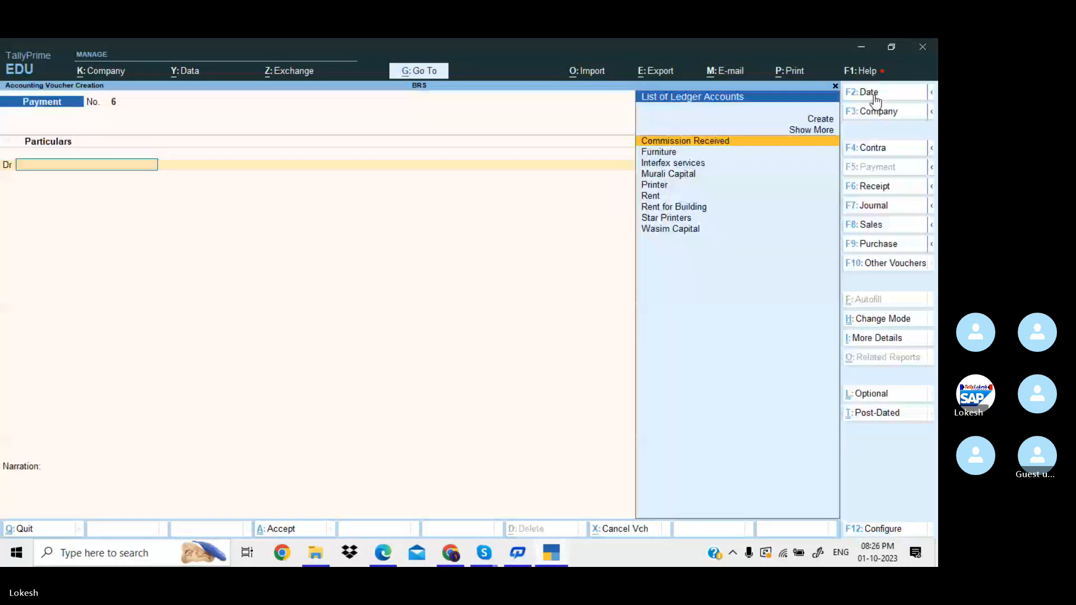
Create a Check Book Charges ledger under Indirect Expenses for the debit line of the payment voucher.
key(alt+c)
text(Check b)
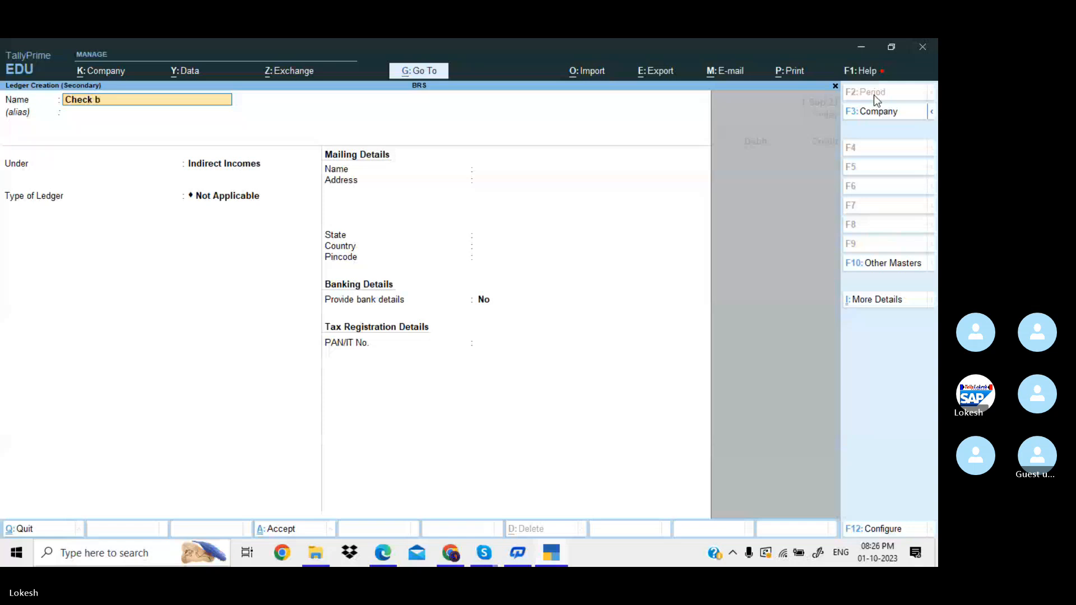
text(ook Charges)
key(Return)
key(BackSpace)
text(Ind)
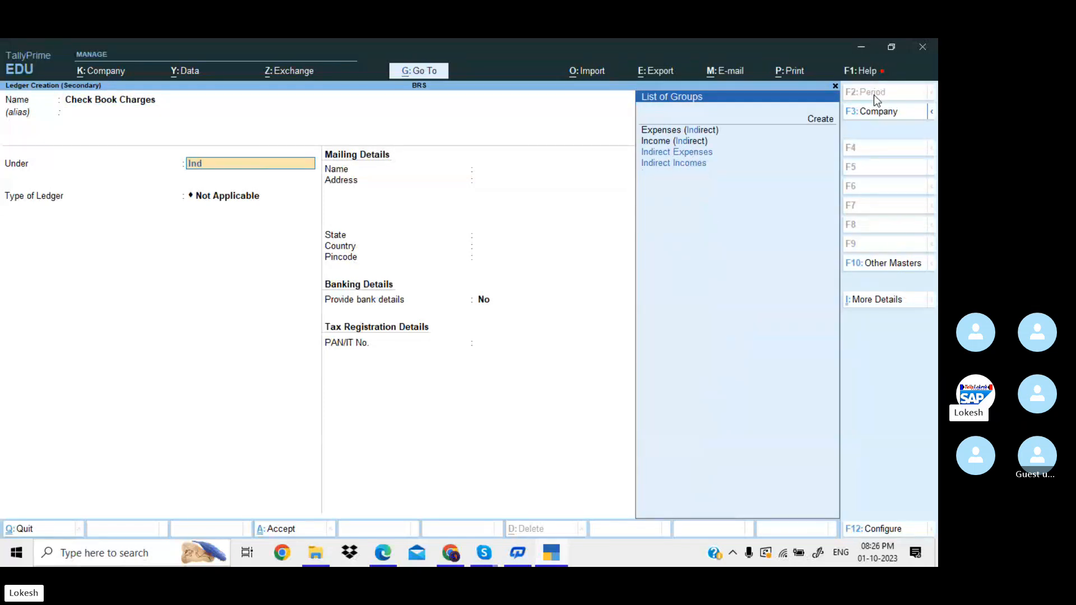
key(Return)
key(Return)
key(Return)
key(Return)
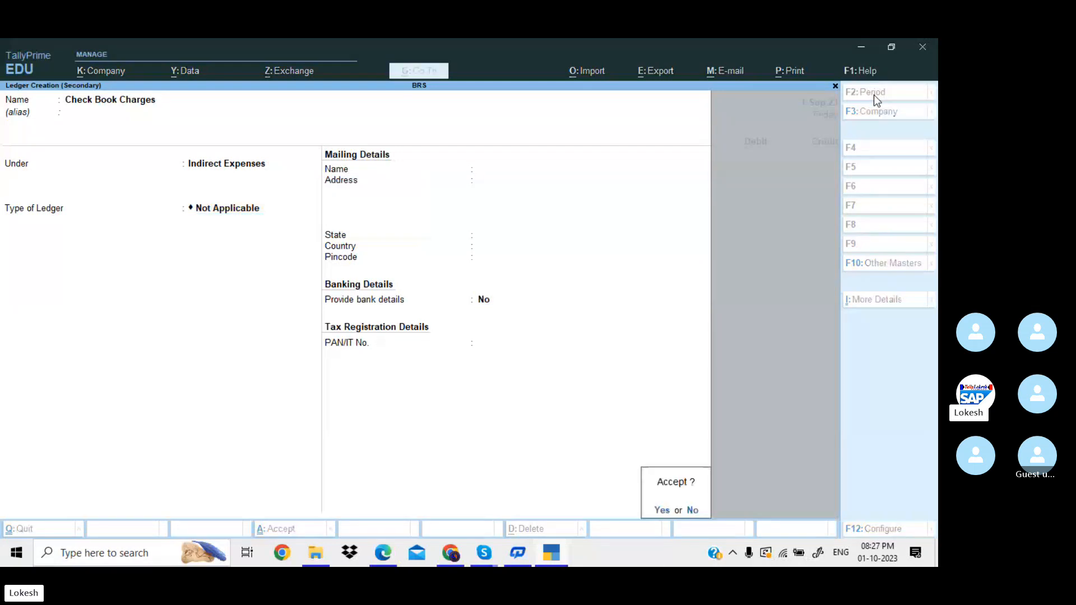
text(y)
Debit Check Book Charges with 500, credit Union Bank with the same amount and save the payment voucher.
text(500)
key(Return)
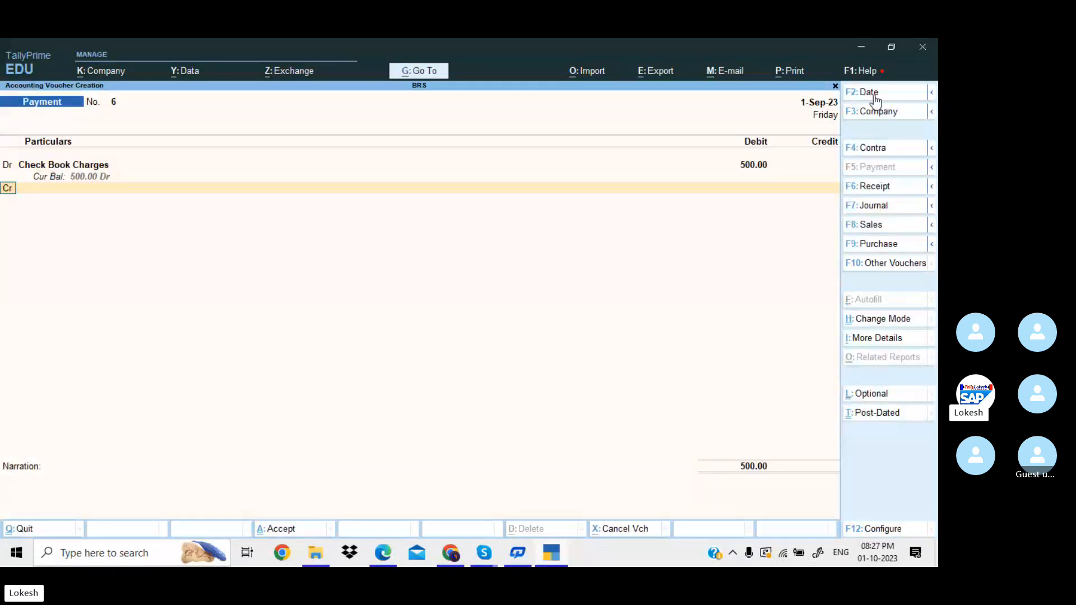
text(U)
key(Return)
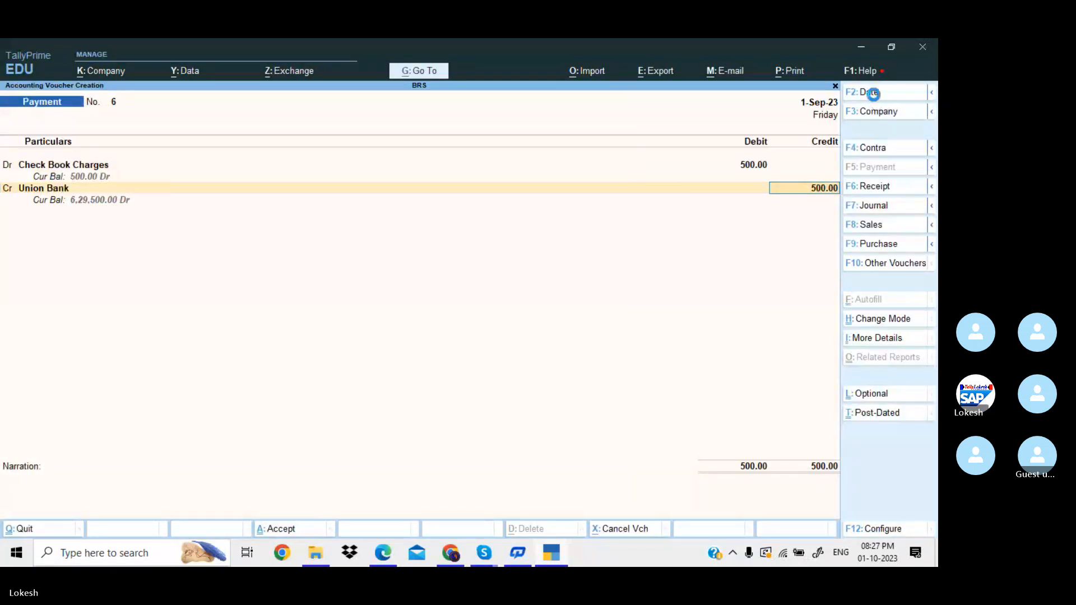
key(Return)
key(Return)
key(Return)
key(Return)
key(Return)
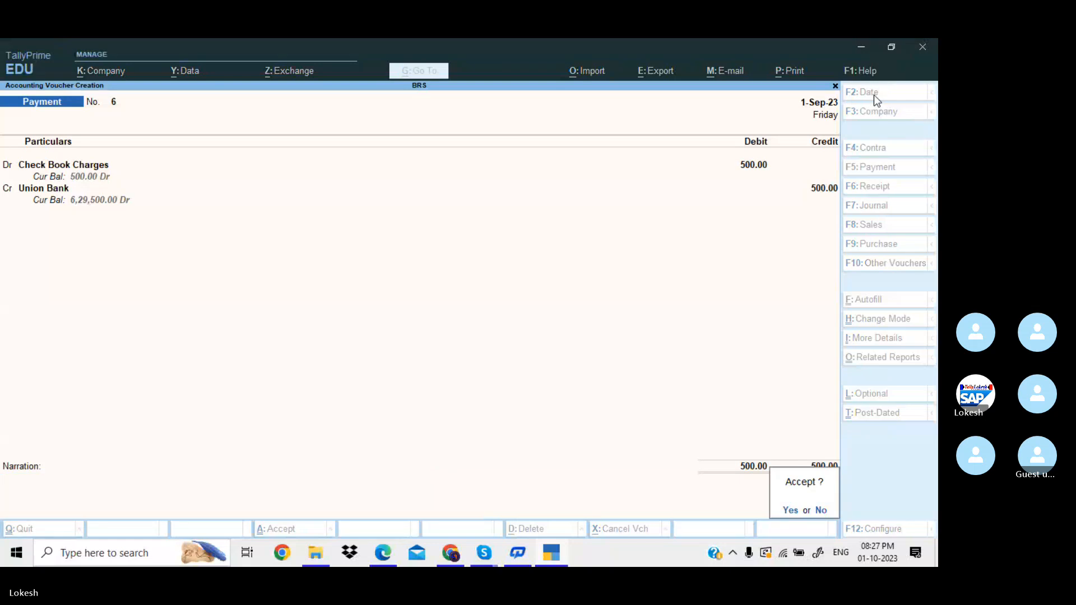
key(y)
Check the fourteenth transaction in Problem 11 and date the new payment voucher 2-Sep-23.
key(alt+Tab)
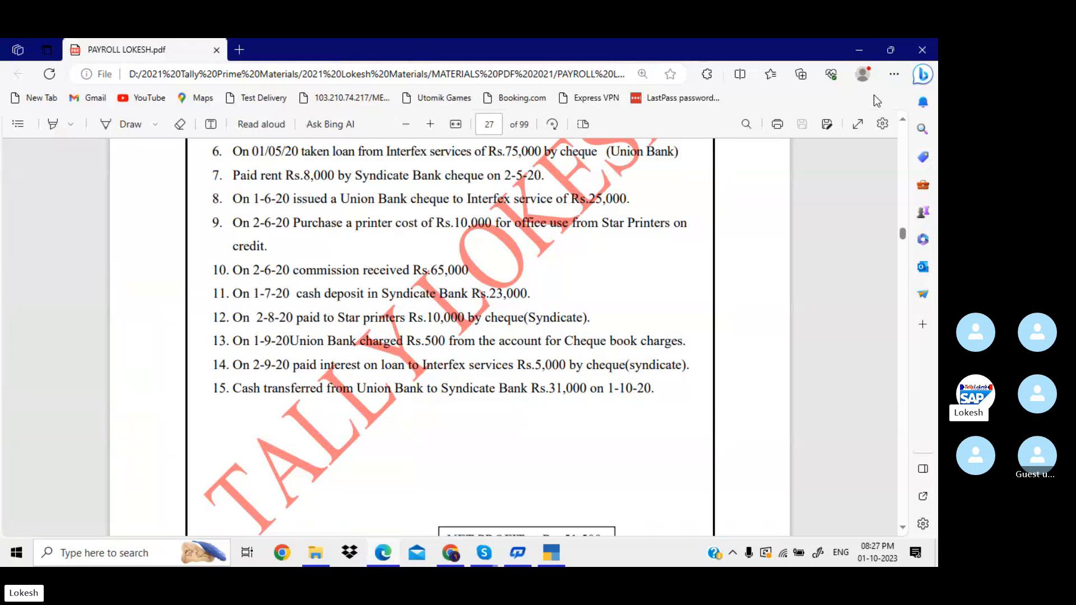
key(alt+Tab)
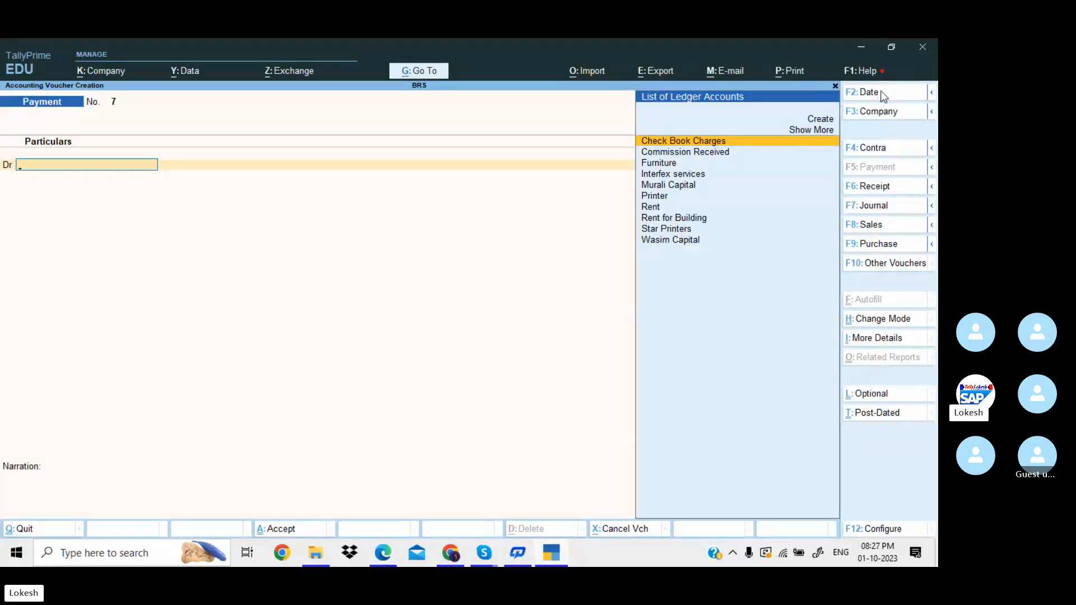
click(883, 97)
text(2-9)
key(Return)
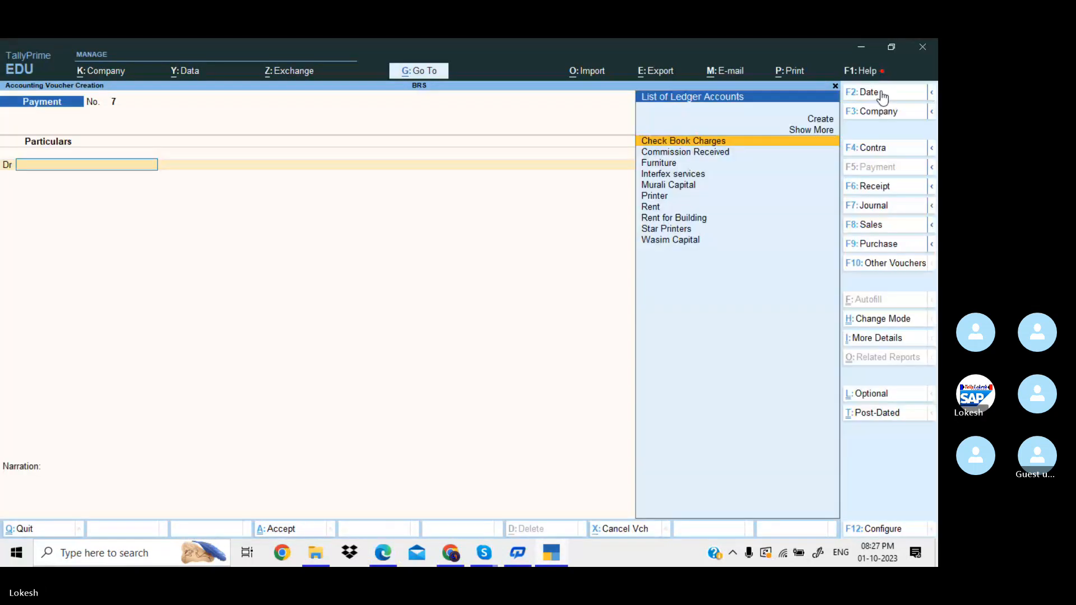
Create an Interest on Loan ledger under Indirect Expenses for the debit line of the payment voucher.
key(alt+c)
text(Inter)
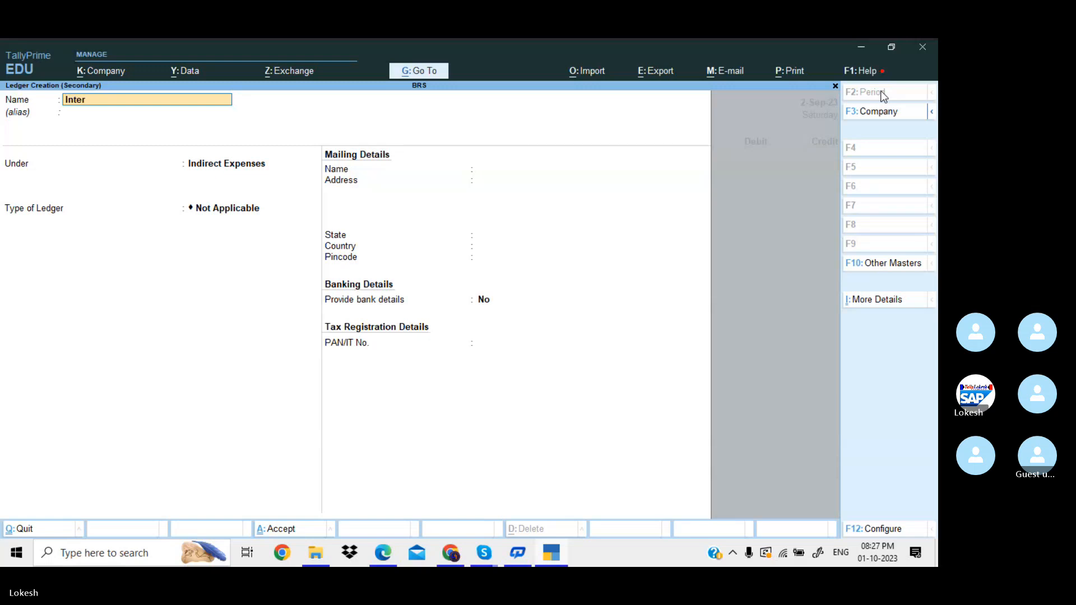
text(est)
key(Return)
key(Return)
key(Return)
key(Return)
key(Return)
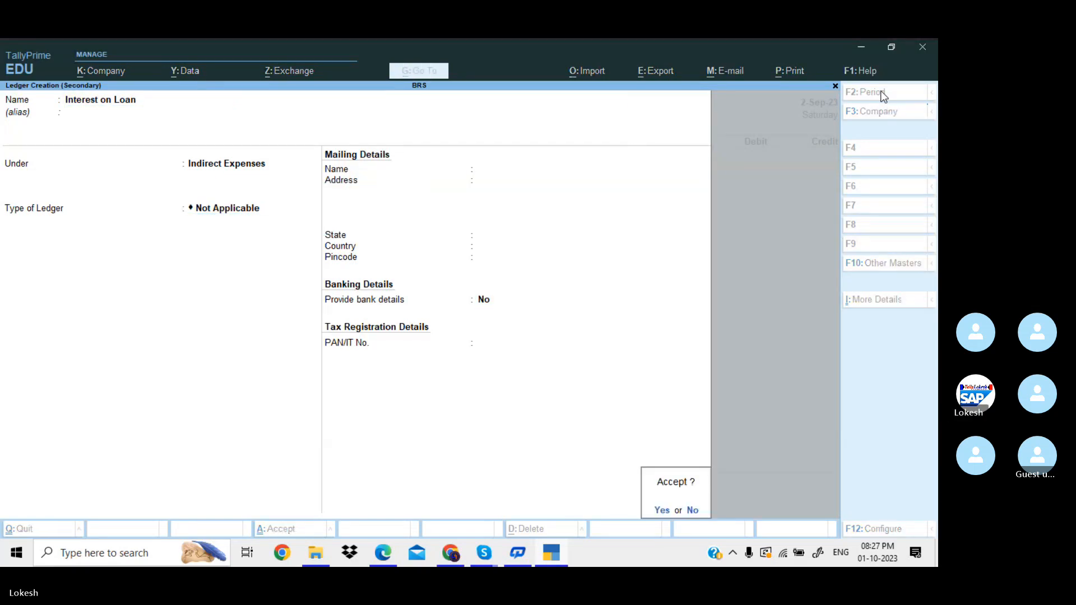
key(Return)
Check the interest amount in Problem 11 and debit Interest on Loan with 5,000.
key(alt+Tab)
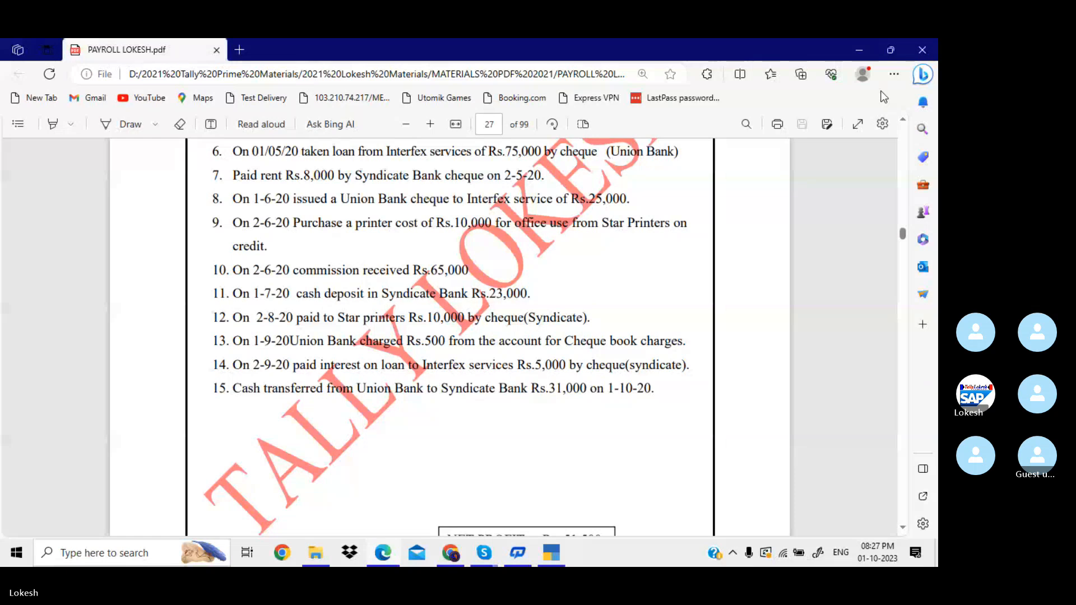
key(alt+Tab)
text(5000)
key(Return)
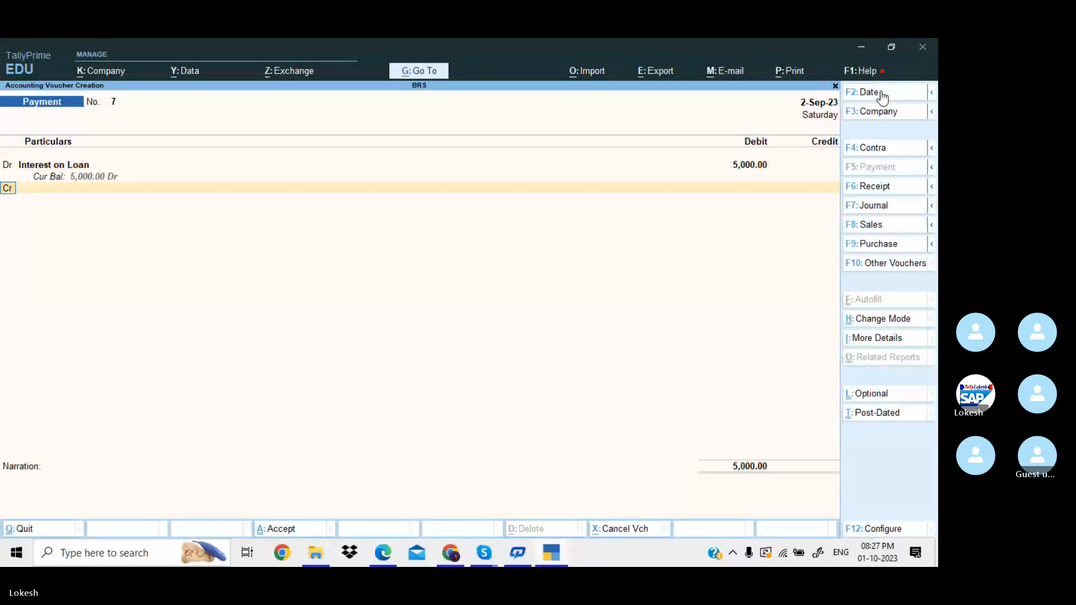
Credit Syndicate Bank with 5,000 by cheque, keep 2-Sep-23 as the instrument date and save the payment voucher.
key(alt+Tab)
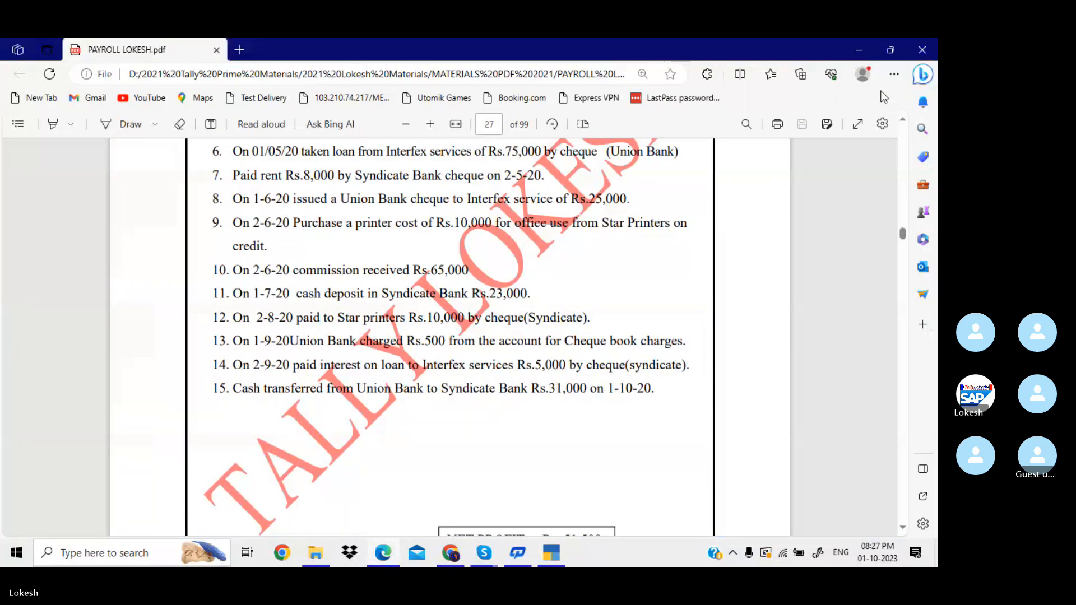
key(alt+Tab)
text(S)
key(Return)
key(Return)
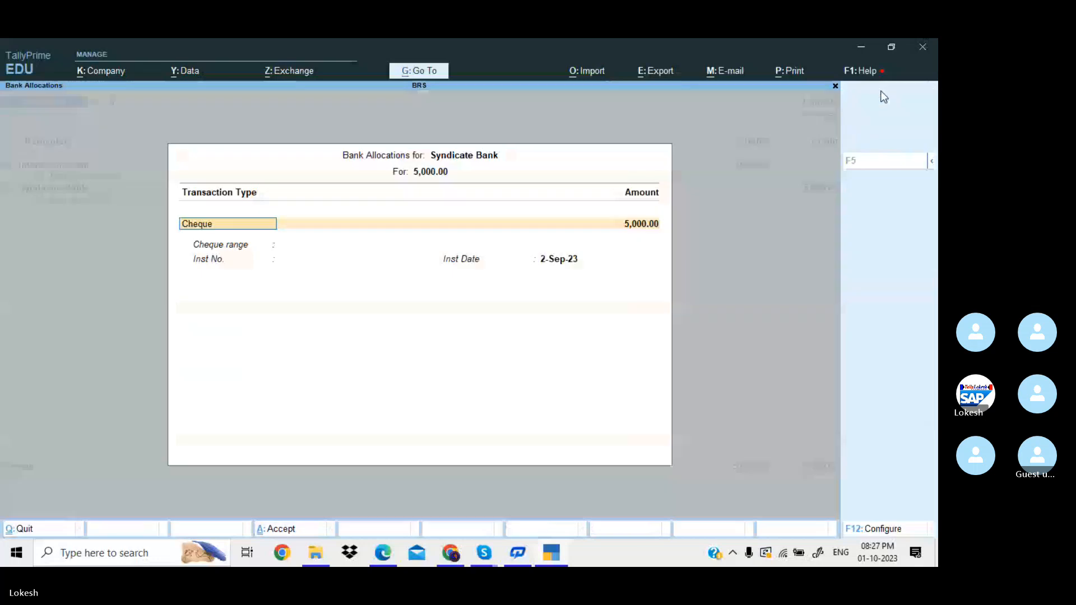
key(Return)
key(Return)
key(Return)
key(Return)
key(Return)
key(Return)
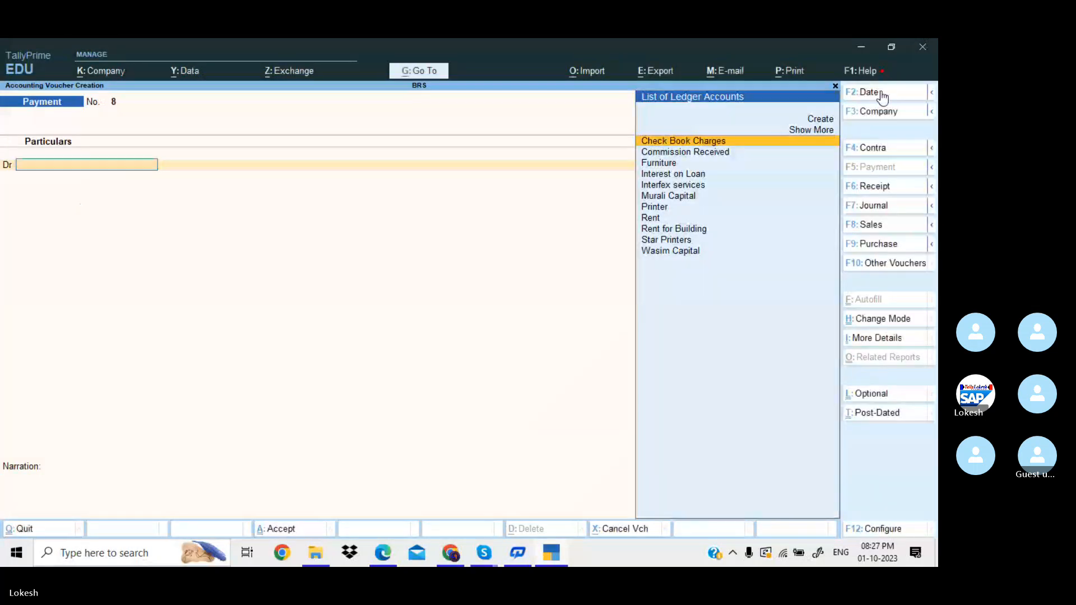
Check the fifteenth transaction in Problem 11 and start a contra voucher dated 1-Oct-23.
key(alt+Tab)
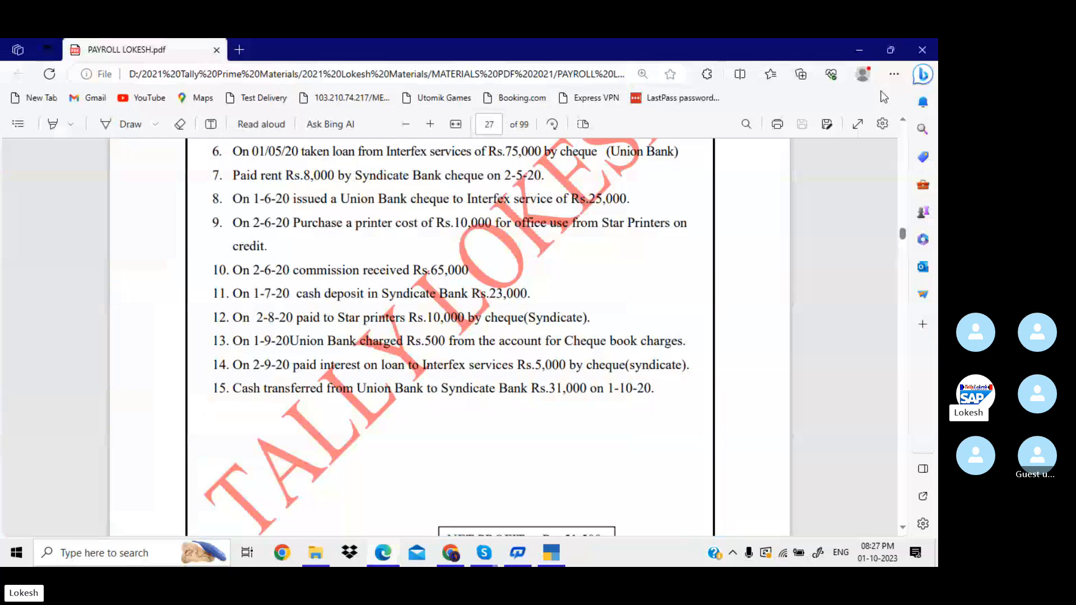
key(alt+Tab)
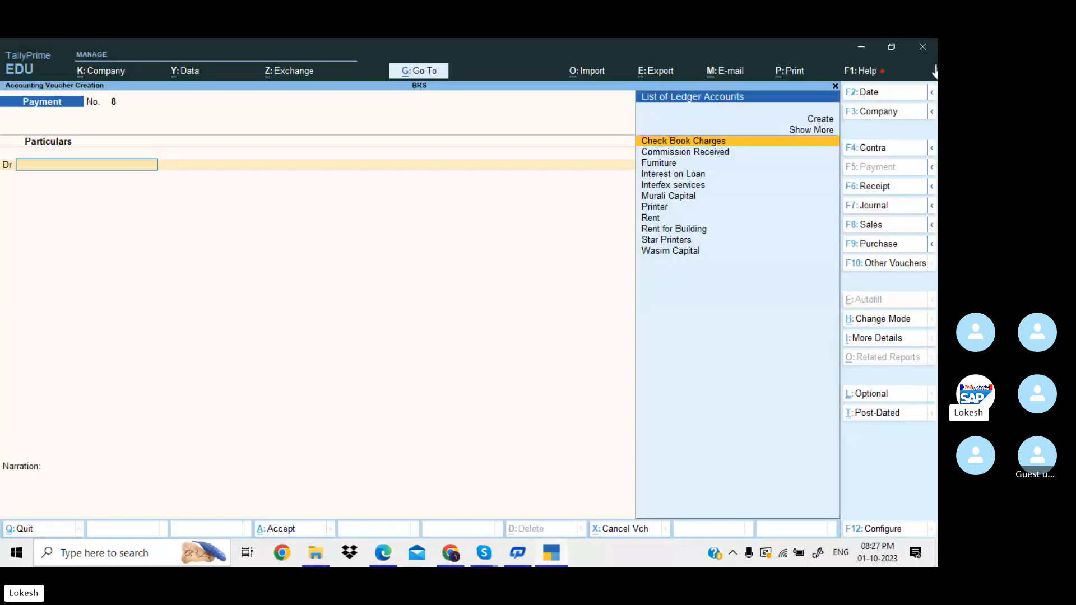
click(893, 147)
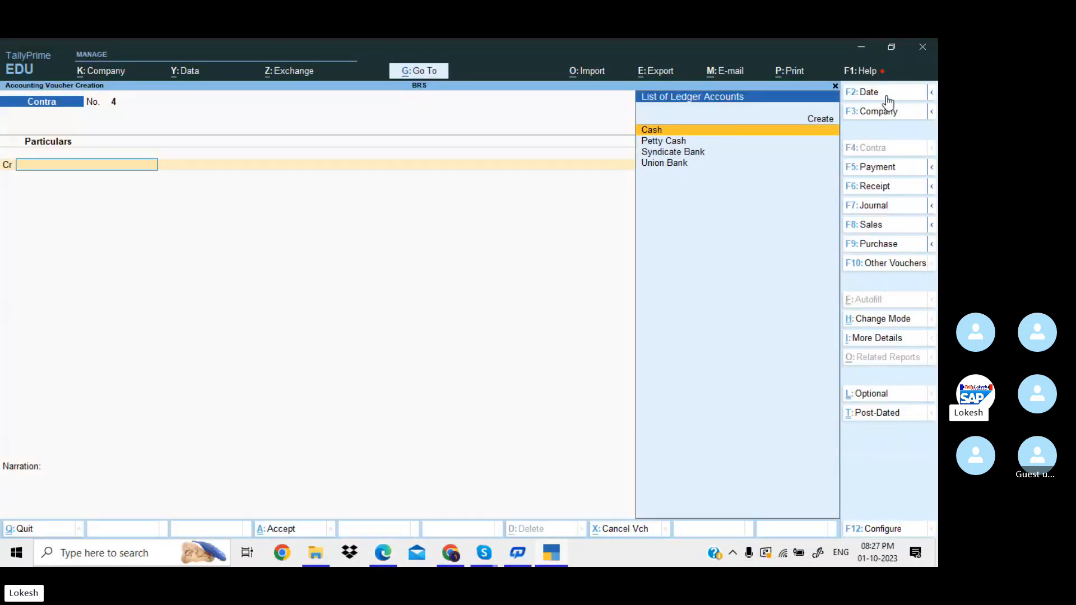
click(885, 93)
text(1-10)
key(Return)
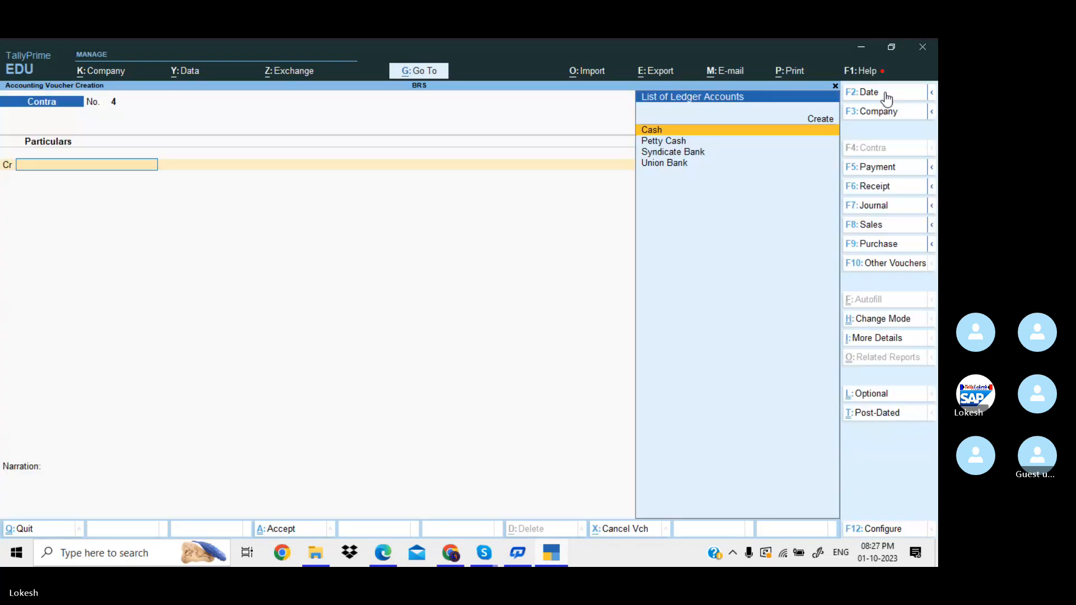
Credit Union Bank with 31,000 in the contra voucher and accept its cheque allocation.
text(u)
key(Return)
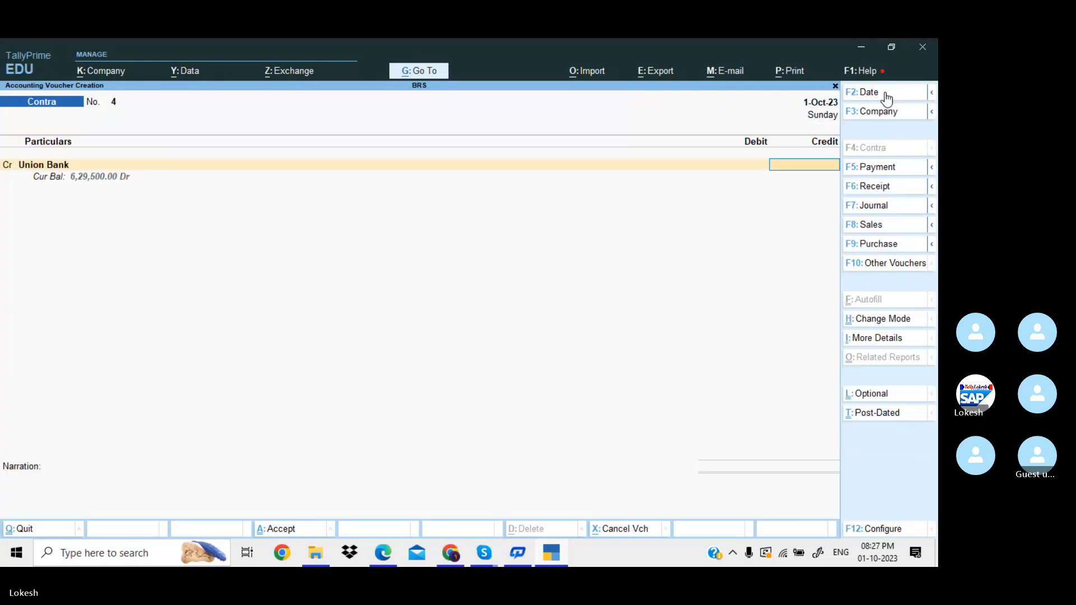
key(alt+Tab)
key(alt+Tab)
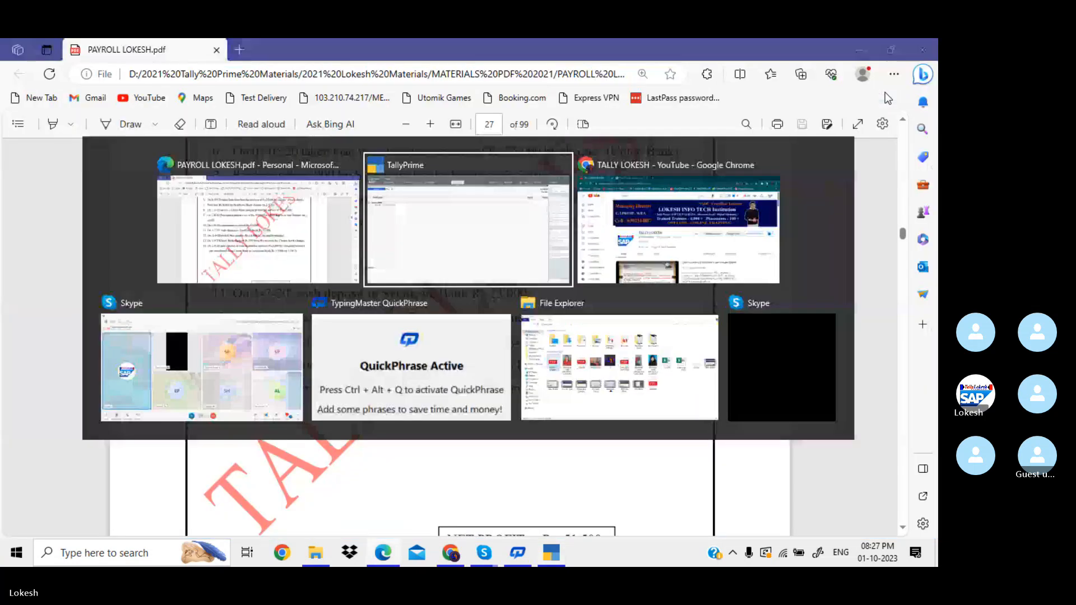
text(31000)
key(Return)
key(Return)
key(Return)
key(Return)
key(Return)
key(Return)
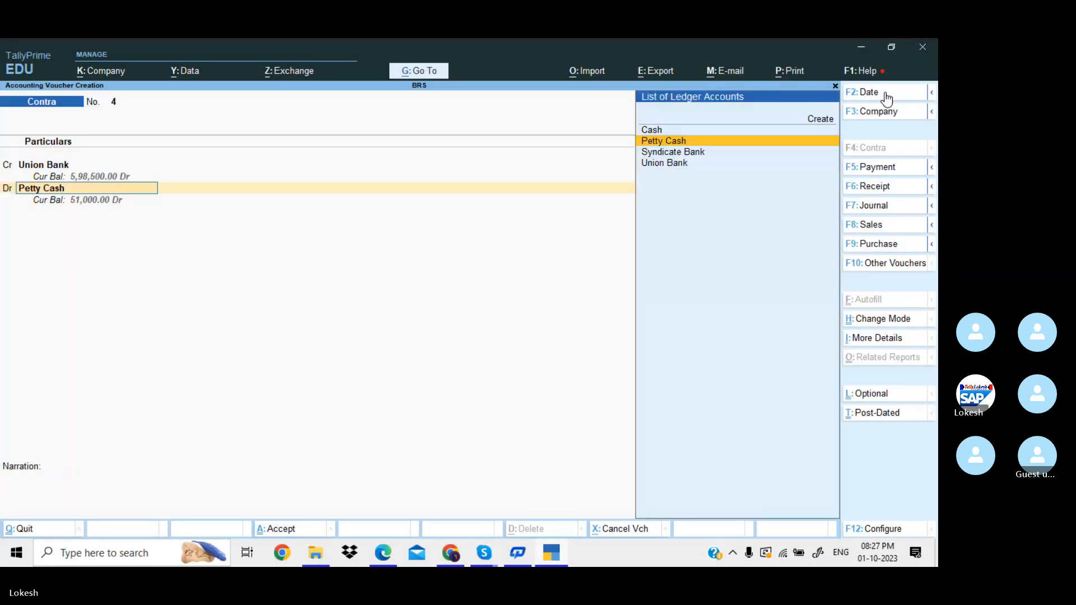
Debit Syndicate Bank with 31,000, save the contra voucher and leave voucher entry.
key(Down)
key(Return)
key(Return)
key(Return)
key(Return)
key(Return)
key(Return)
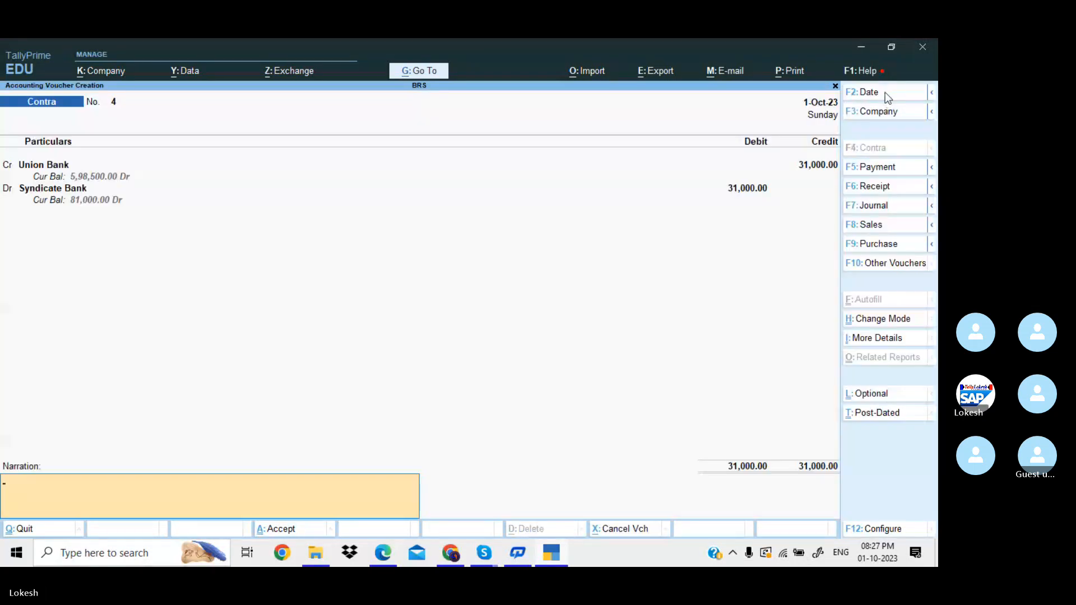
key(Return)
key(Return)
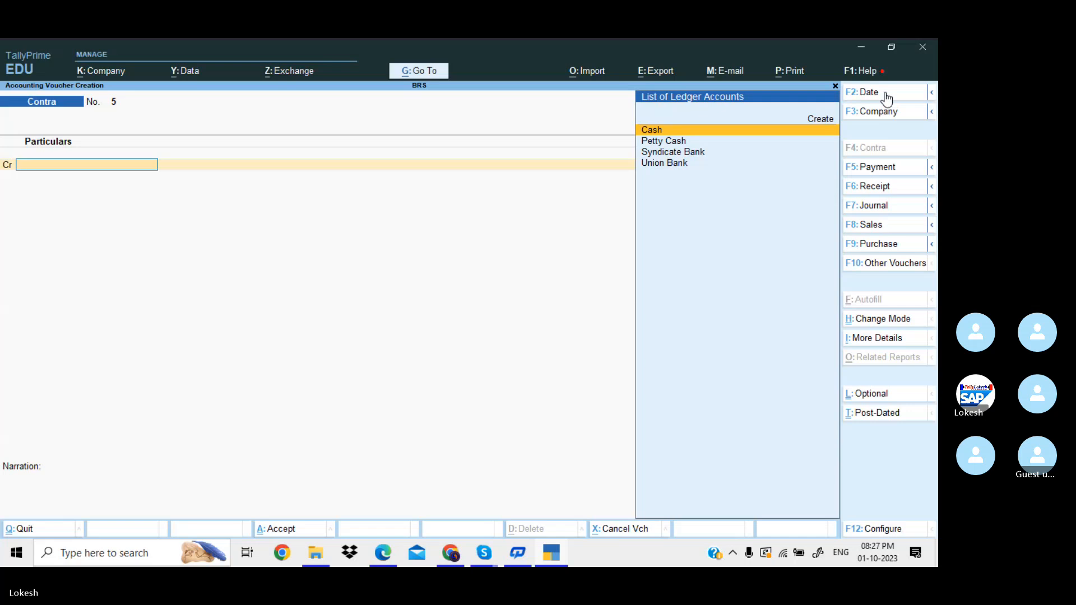
key(Escape)
key(Return)
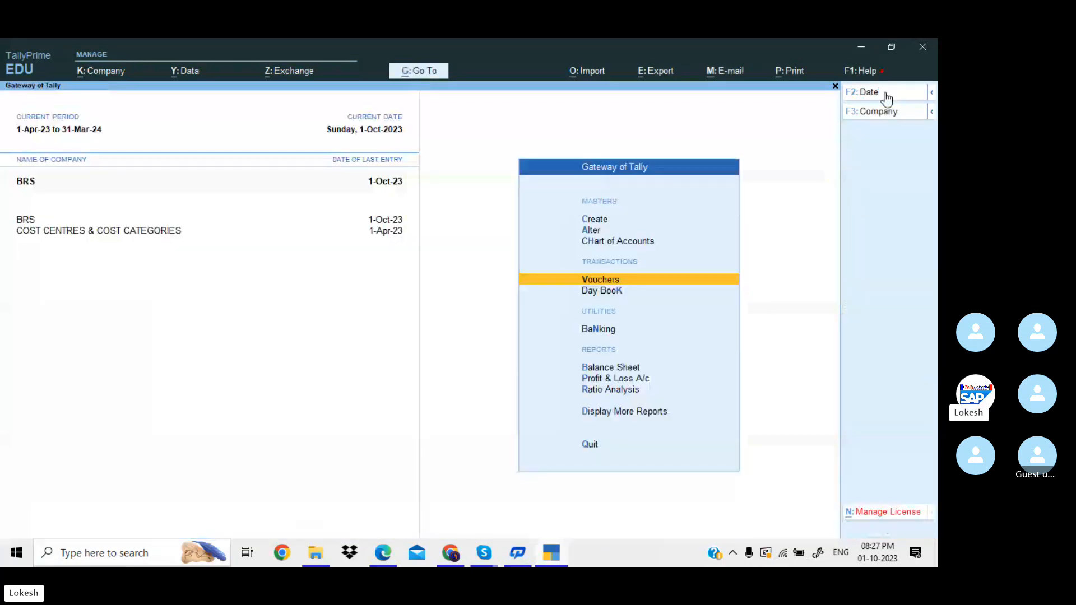
Open the Profit & Loss A/c in detailed view and examine the expenses, income and nett profit.
key(Down)
key(Down)
key(Down)
key(Down)
key(Down)
key(Up)
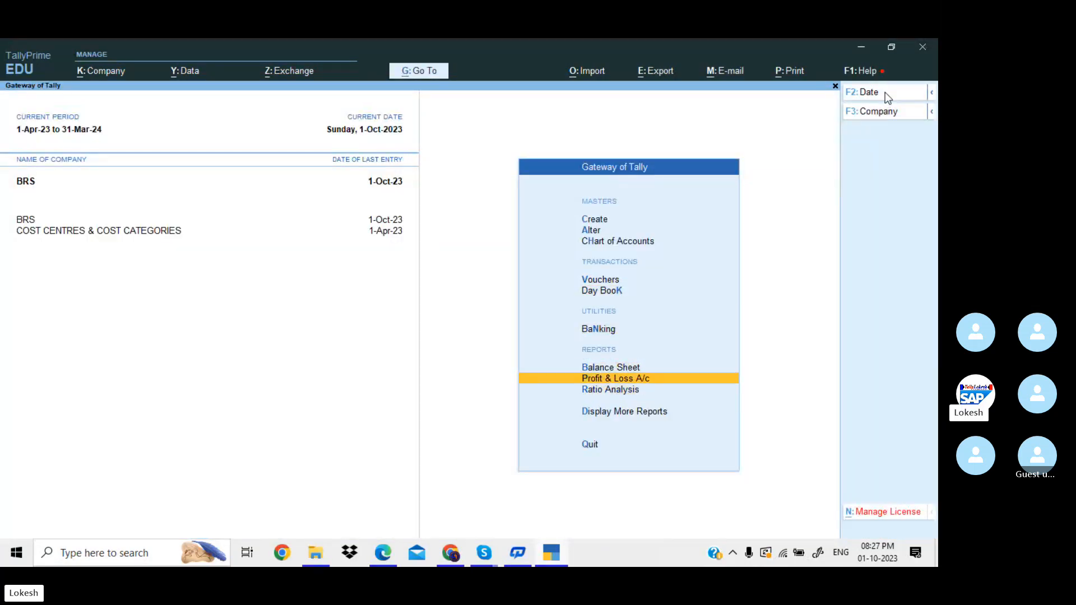
key(Return)
key(alt+F5)
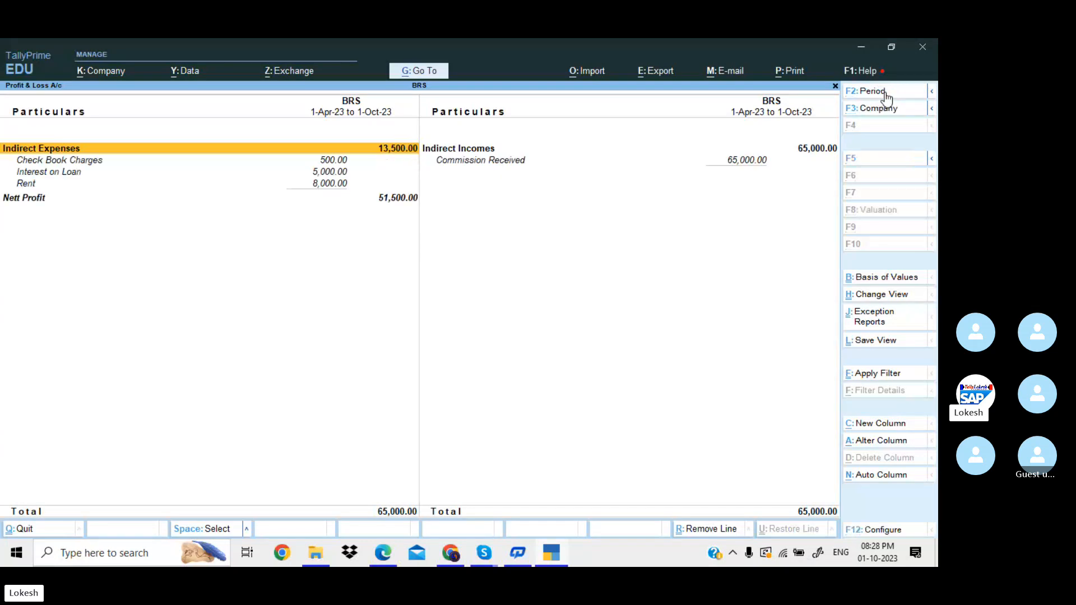
key(Down)
key(Down)
key(Down)
key(Down)
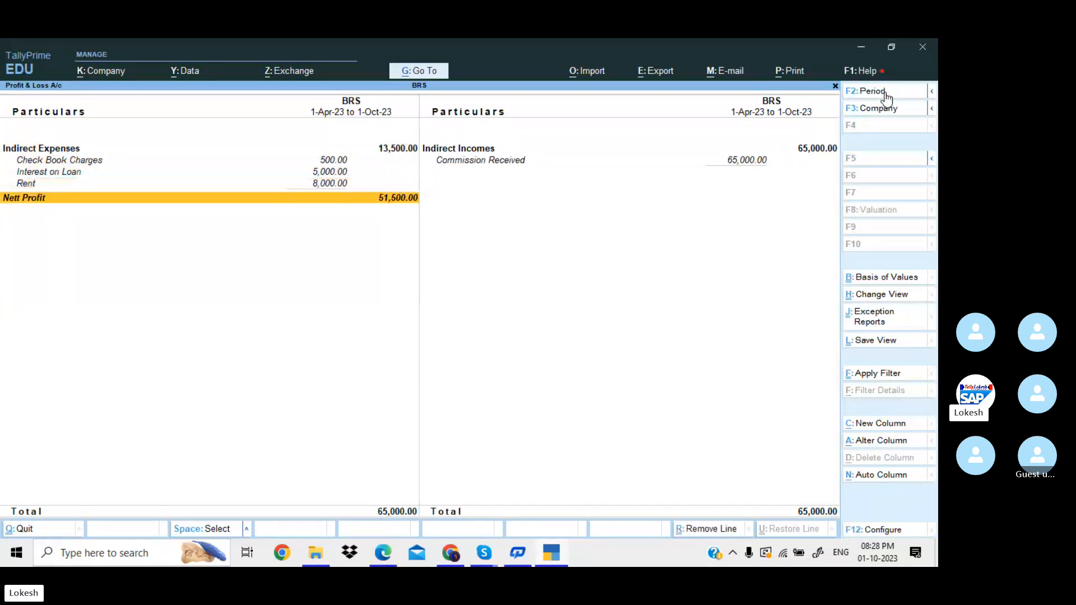
Compare the nett profit with the answer printed below Problem 11 and close the Profit & Loss A/c.
key(alt+Tab)
key(Down)
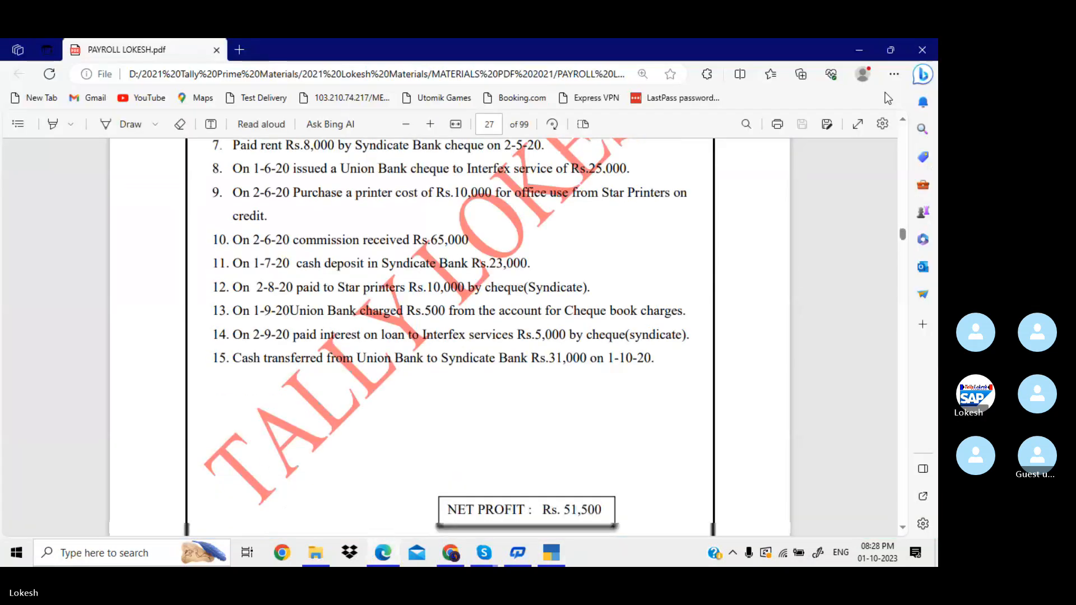
key(Down)
key(Down)
key(Down)
key(Down)
key(alt+Tab)
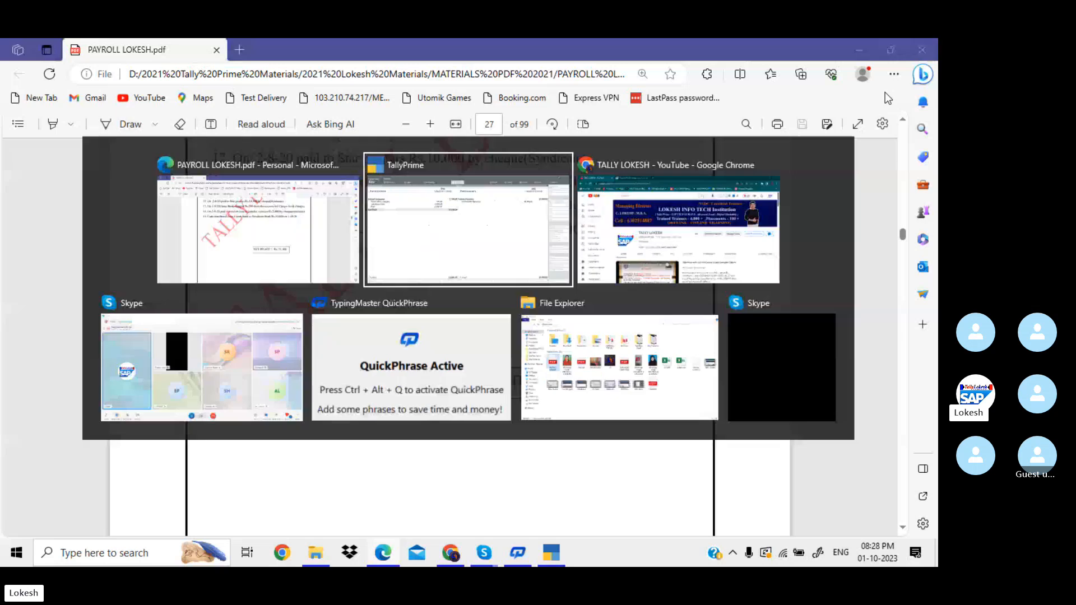
key(Escape)
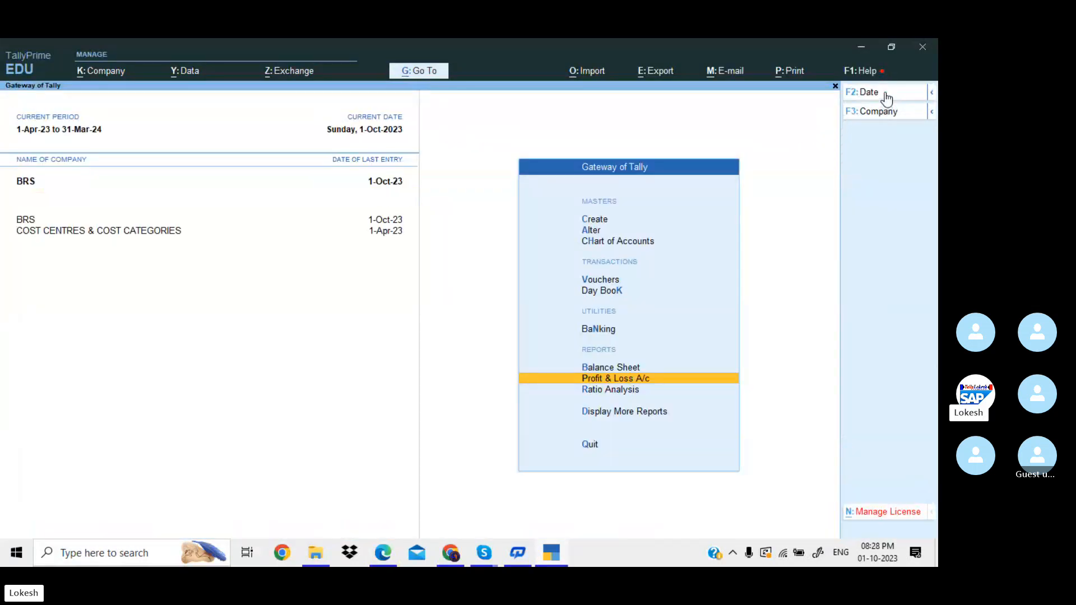
Open the bank reconciliation for Union Bank, examine its transactions and the balances per books and bank, and close it.
key(Up)
key(Up)
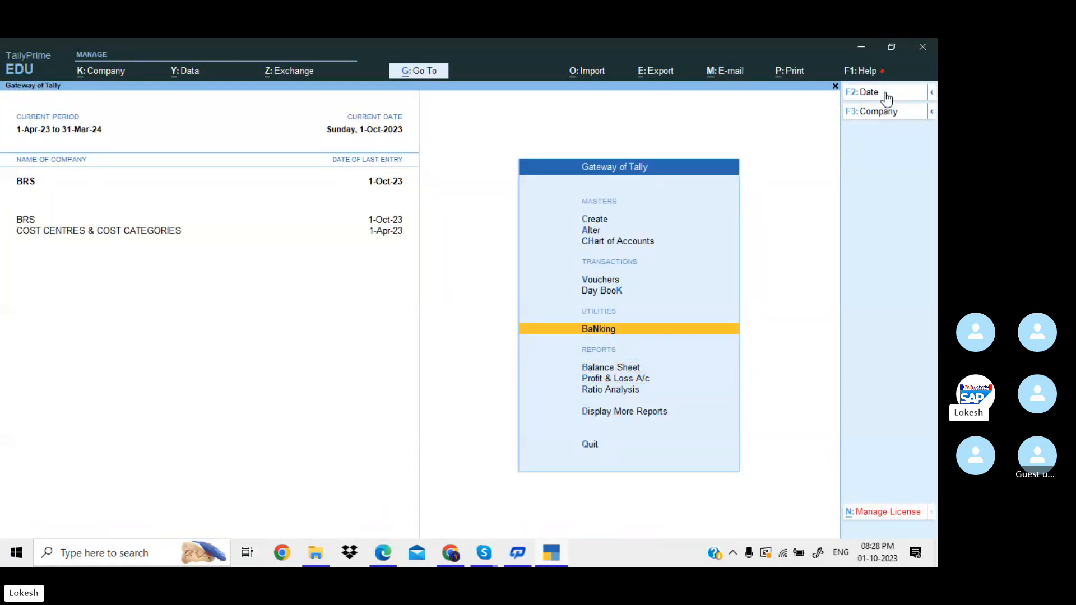
key(Return)
key(Down)
key(Down)
key(Down)
key(Down)
key(Down)
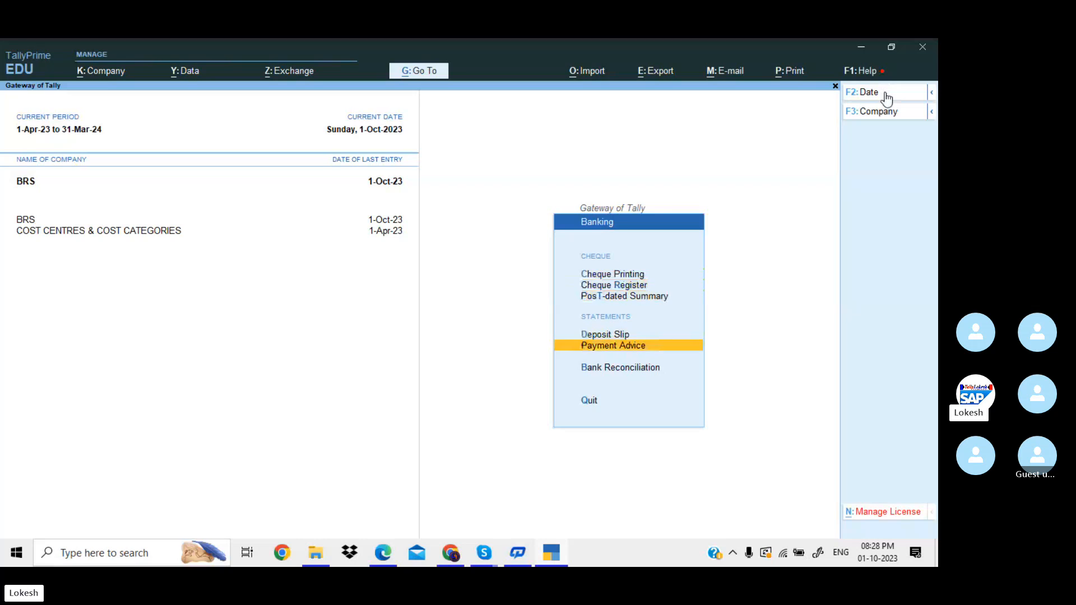
key(Return)
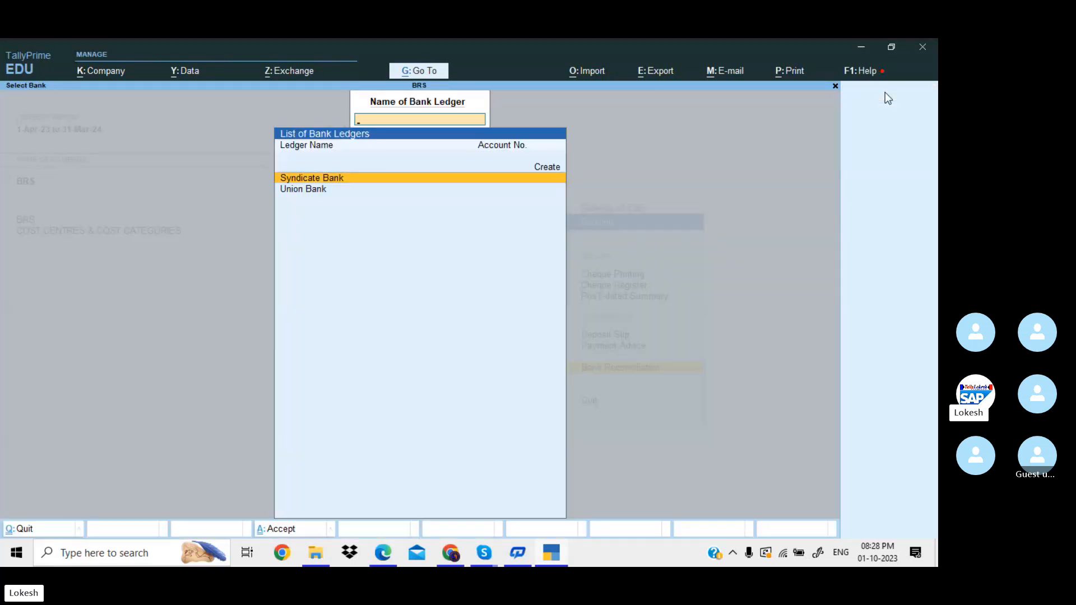
key(Down)
key(Return)
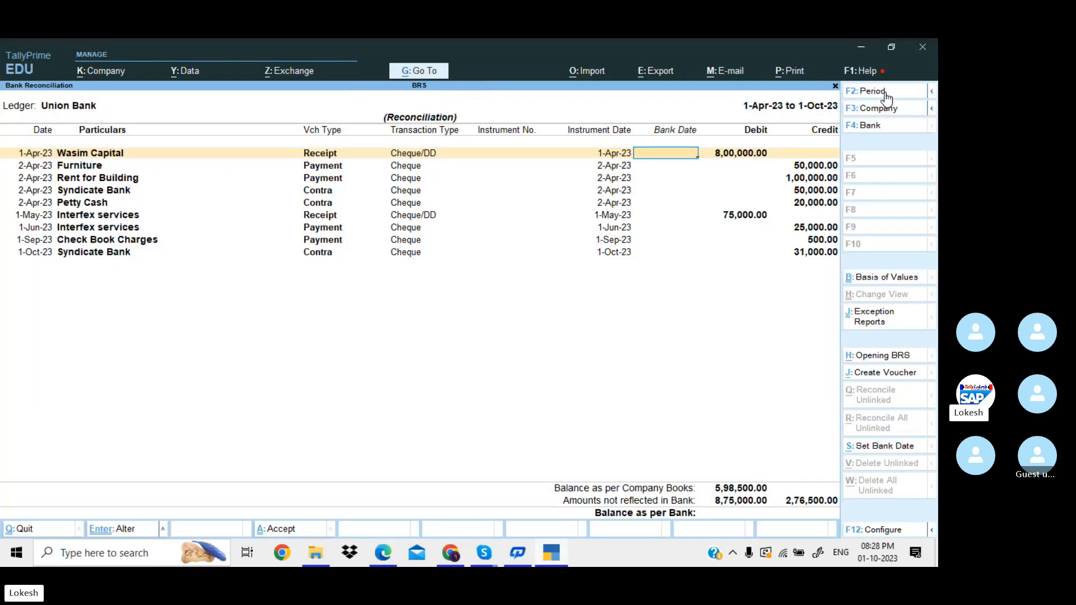
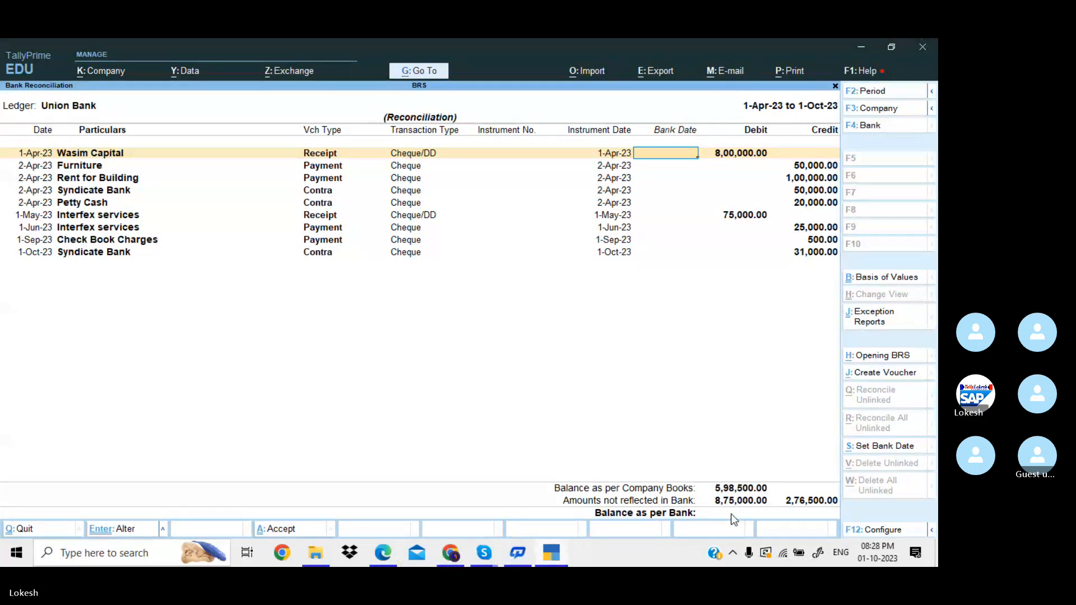
key(Escape)
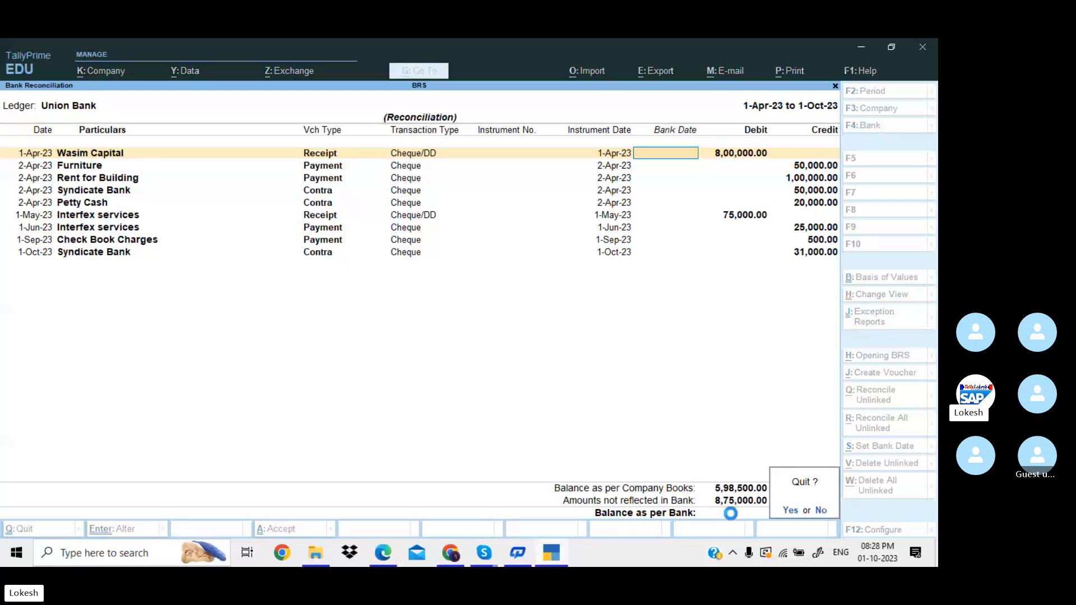
key(Return)
Open the bank reconciliation for Syndicate Bank, examine its transactions and balances, and return to the Banking utilities.
key(Up)
key(Return)
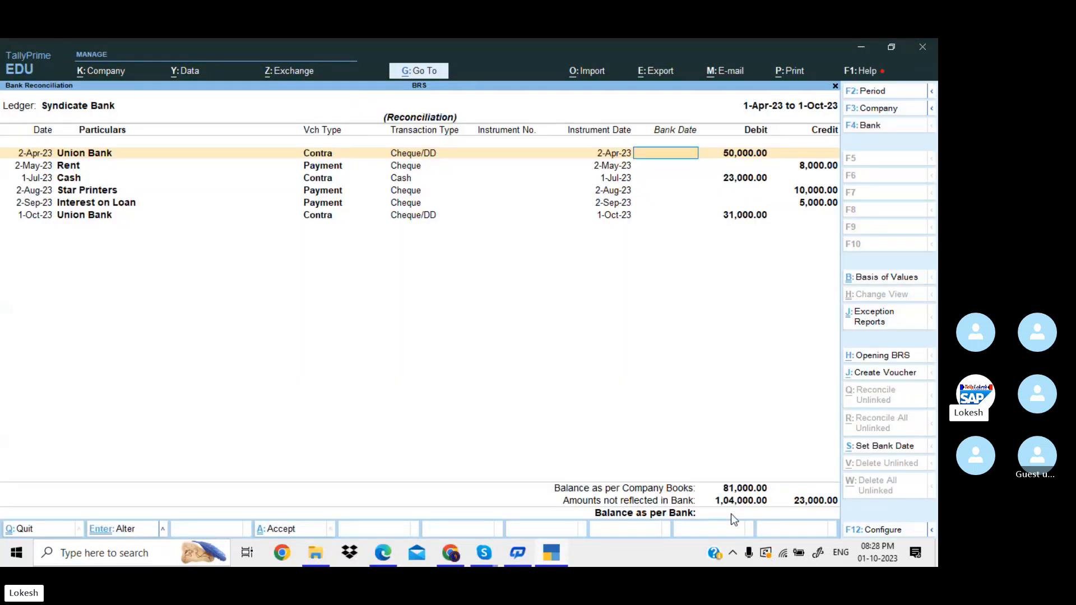
key(Escape)
key(Return)
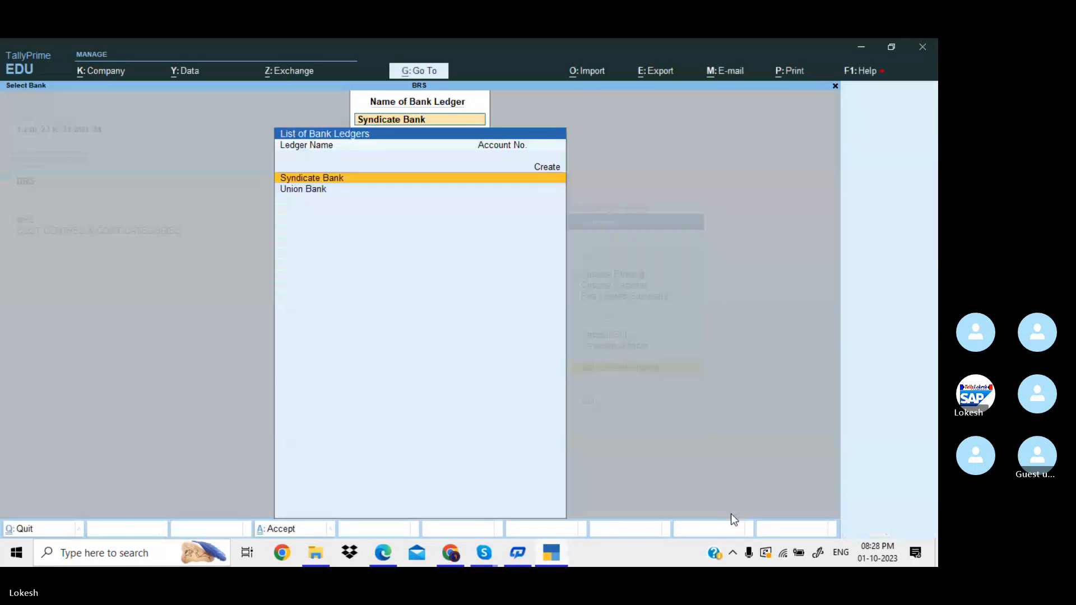
key(Escape)
Open the Cheque Register from the Banking utilities and bring up the reconciliation of Syndicate Bank.
key(Up)
key(Up)
key(Up)
key(Up)
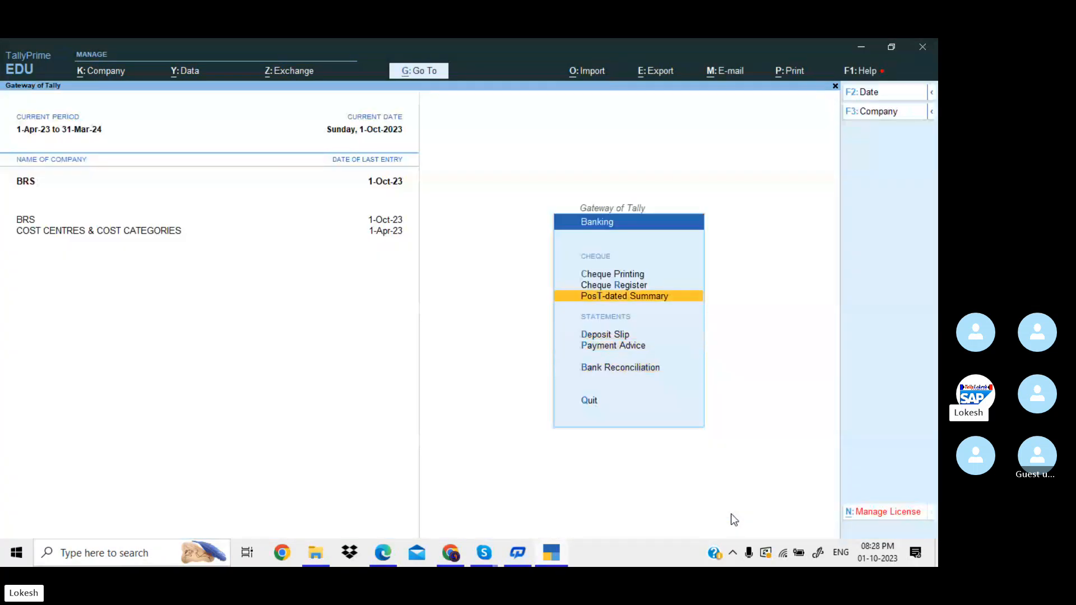
key(Return)
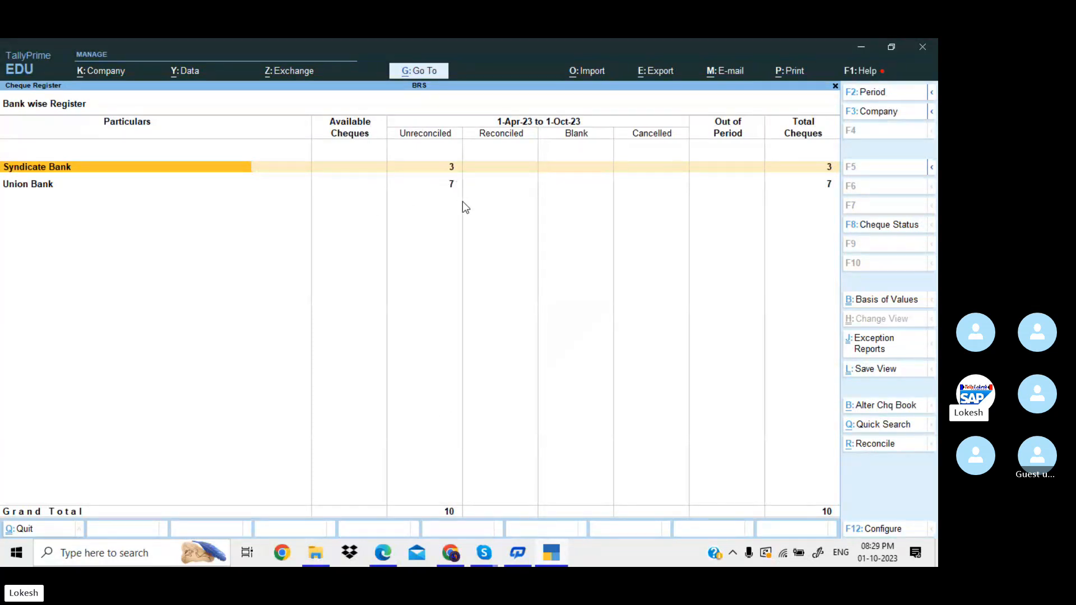
click(879, 446)
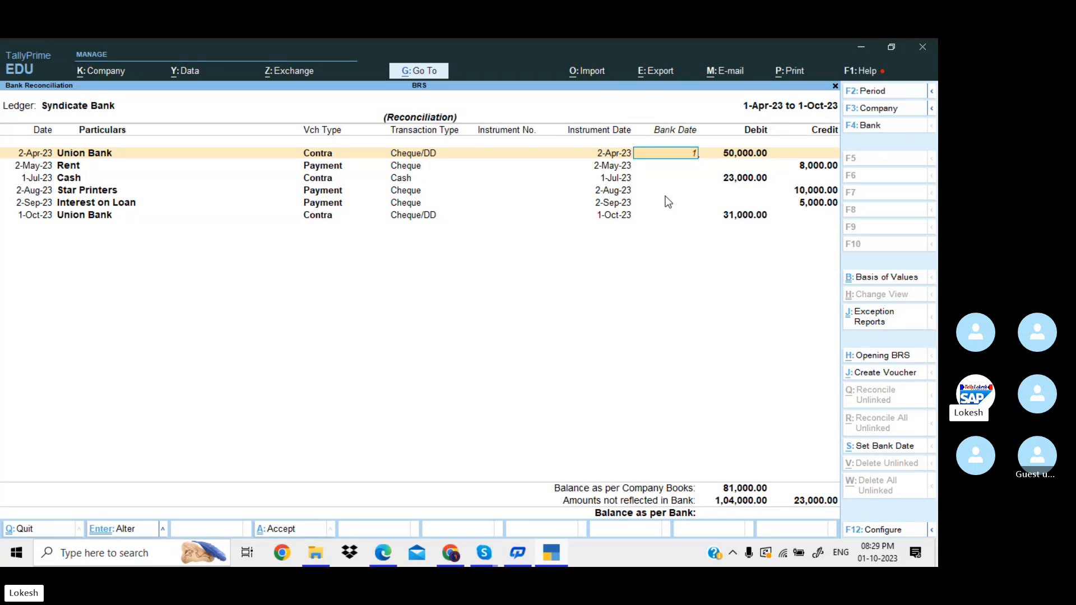
Set the bank dates for Syndicate Bank: 2-Apr Union Bank contra 1-May-23, Rent 1-Jun-23 and Cash 1-Aug-23.
text(-)
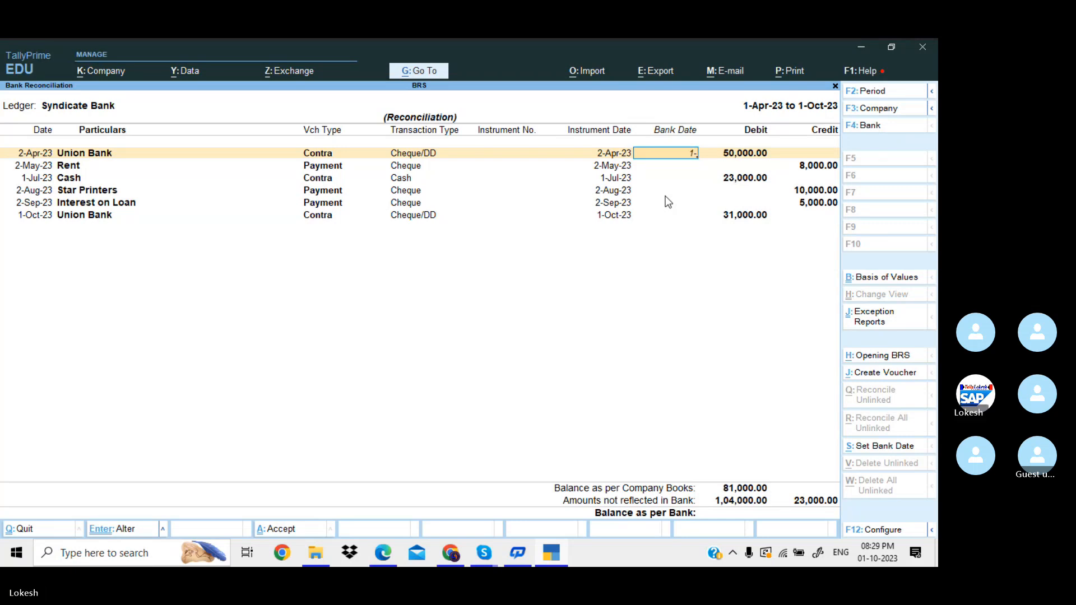
text(5)
key(Return)
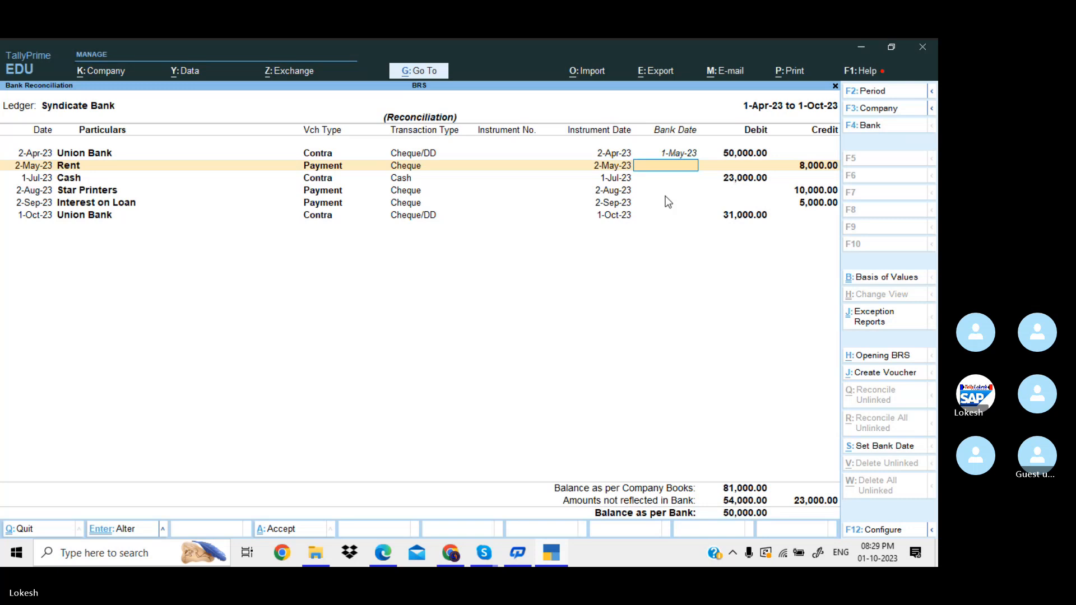
text(1-6)
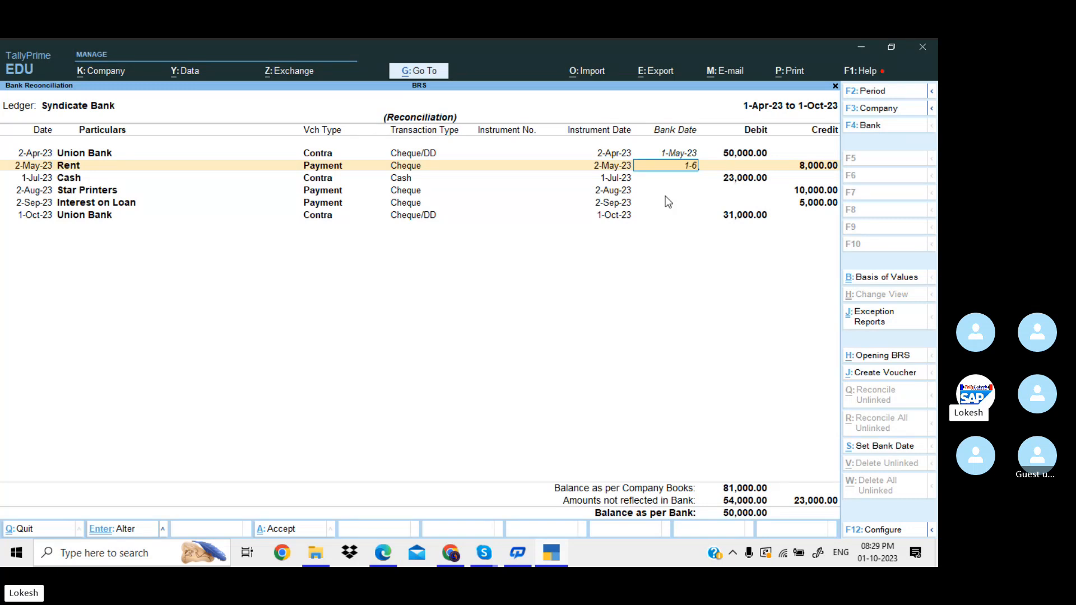
key(Return)
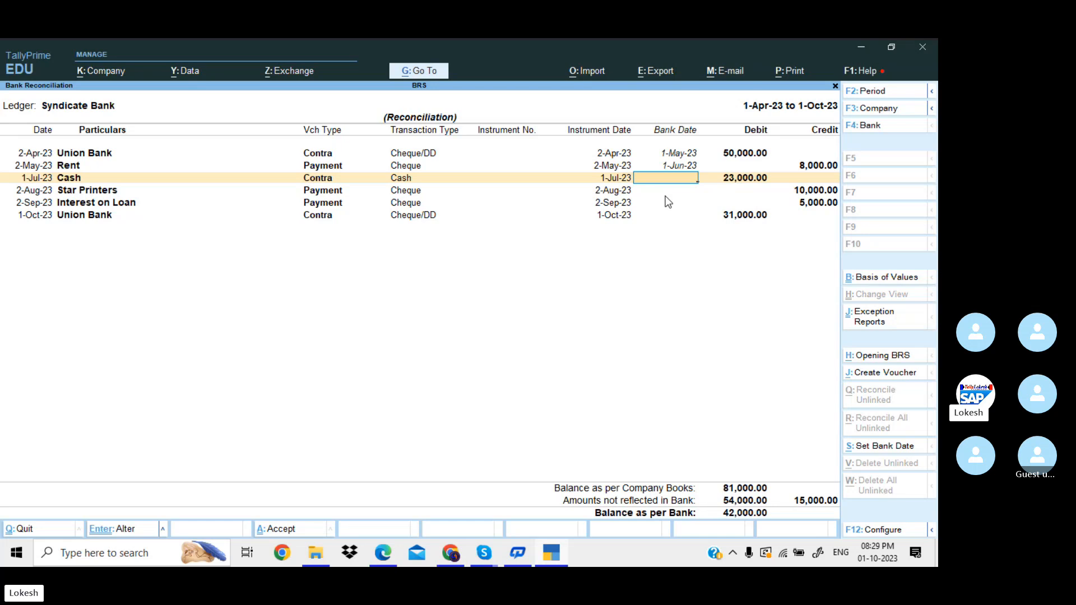
text(1-8)
key(Return)
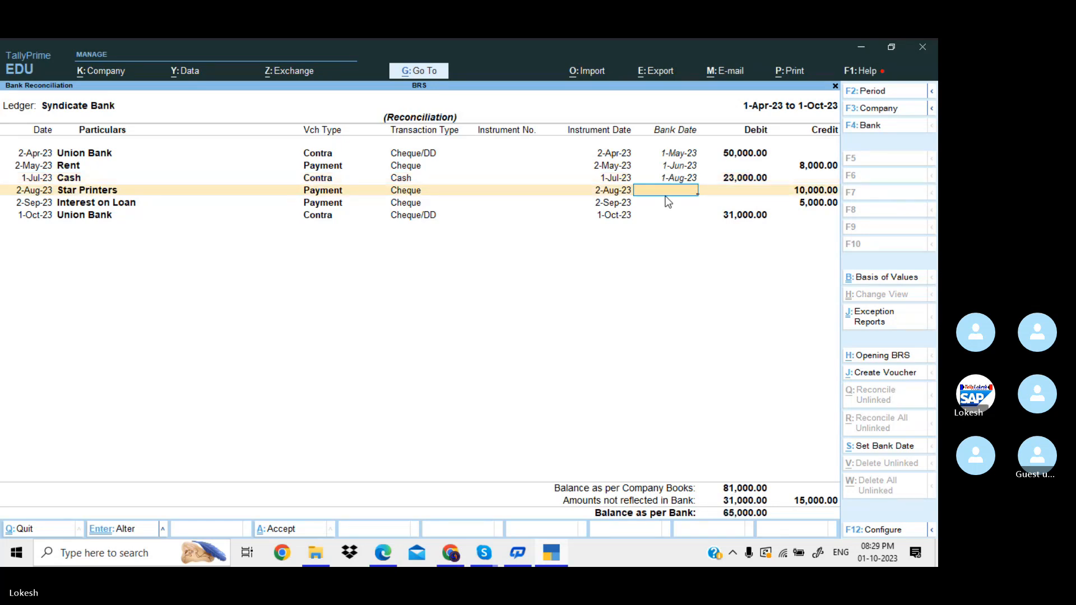
Set the bank dates of Star Printers to 1-Sep-23, Interest on Loan to 1-Oct-23 and the last Union Bank contra to 1-Nov-23, and accept.
text(1-9)
key(Return)
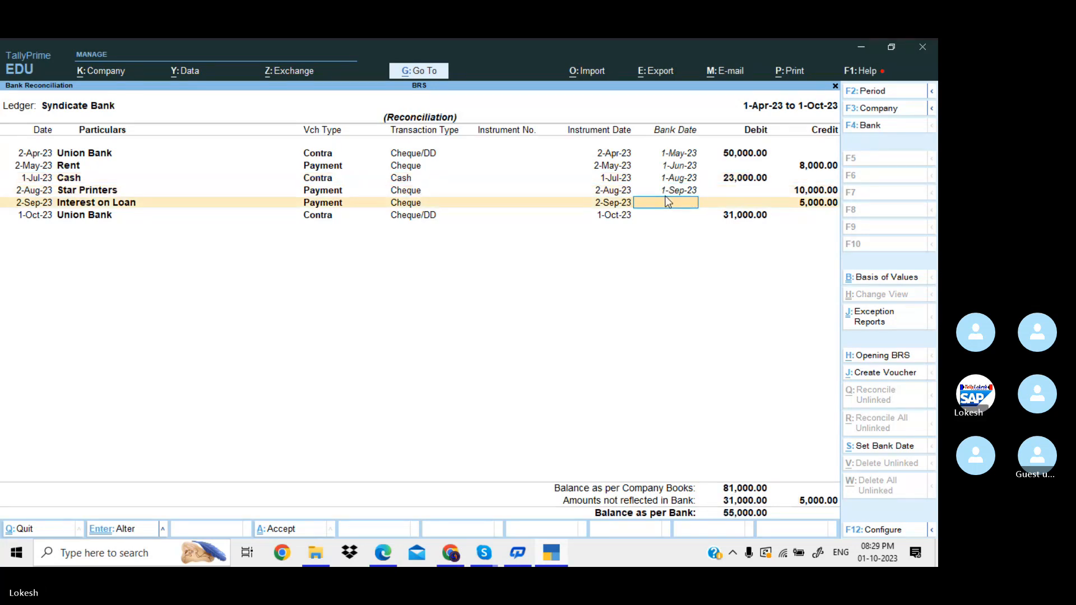
text(1-10)
key(Return)
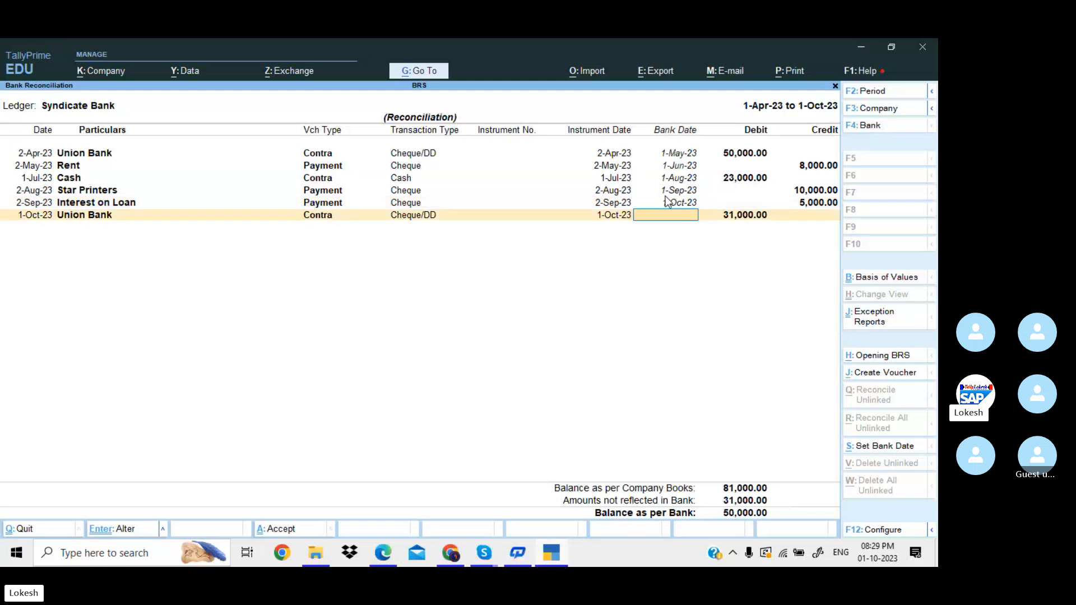
text(1-11)
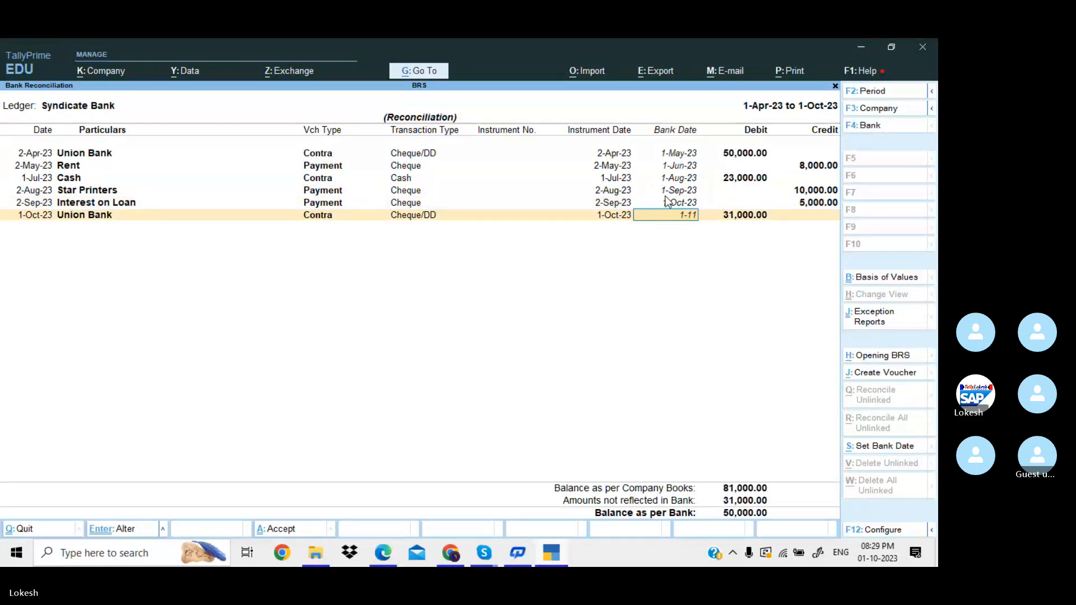
key(Return)
key(y)
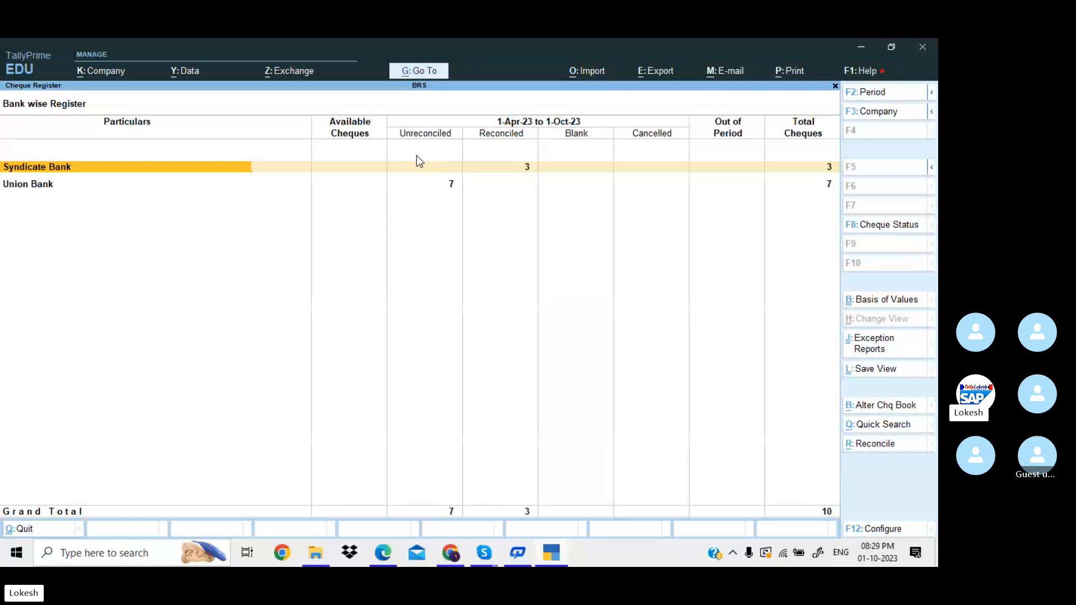
Open the Union Bank reconciliation from the Cheque Register and set the bank date of all five April entries to 1-May-23.
key(Down)
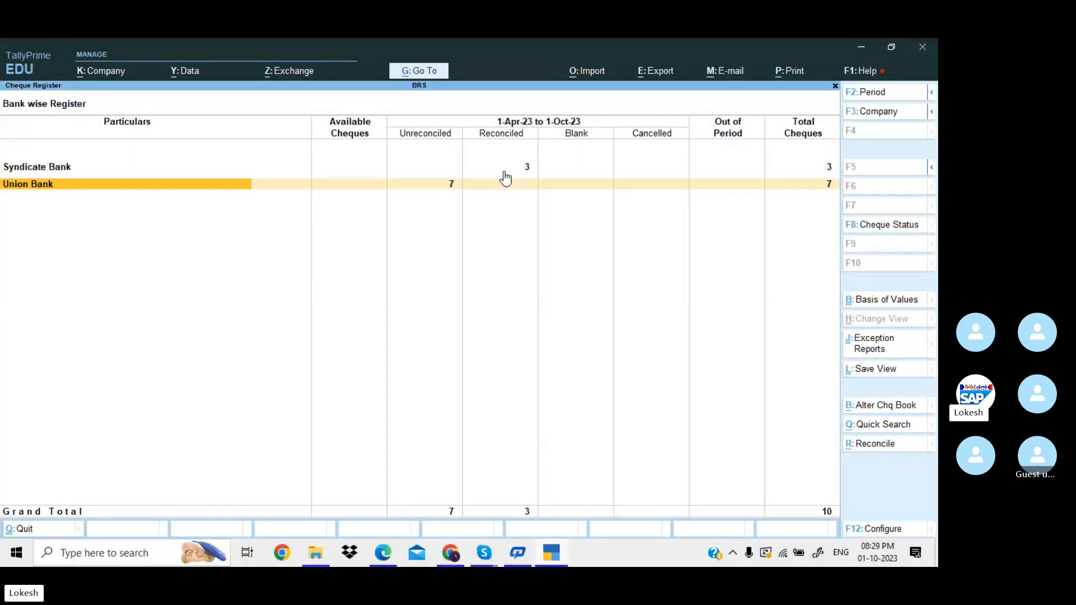
click(876, 447)
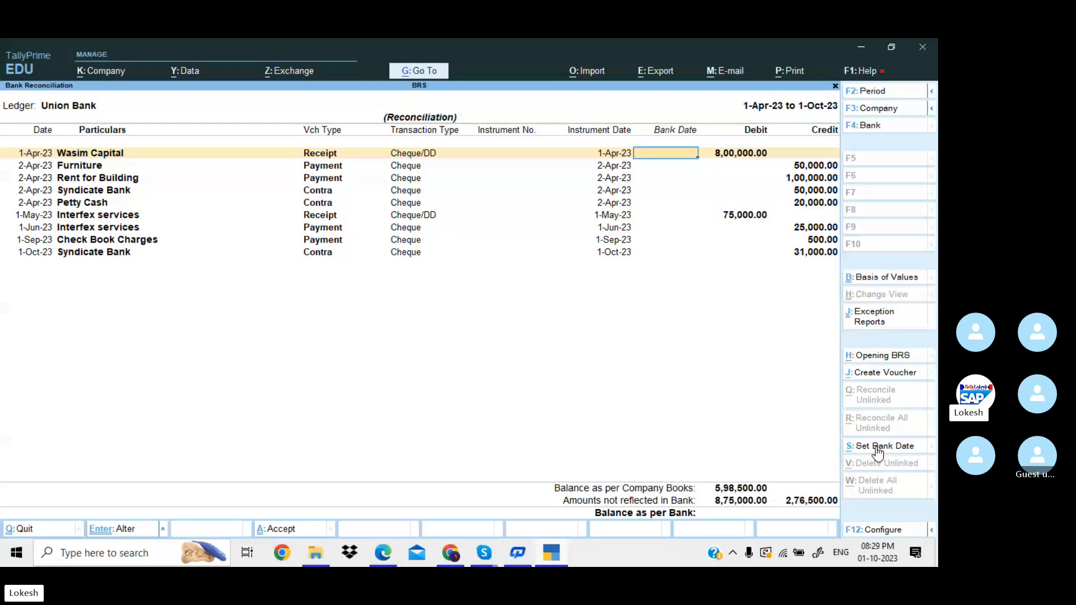
text(1-5)
key(Return)
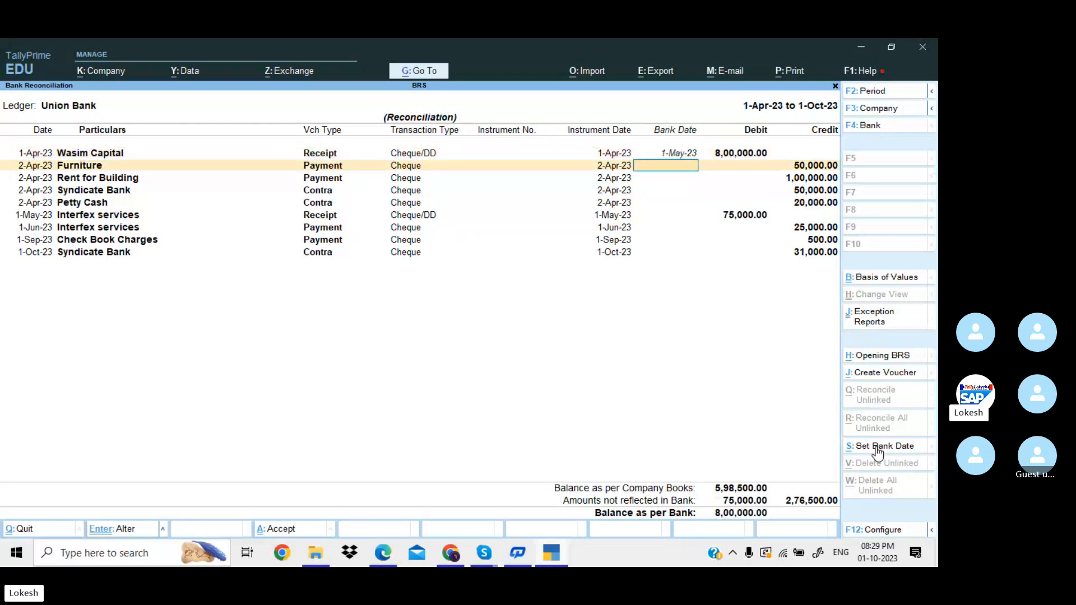
text(1)
key(Return)
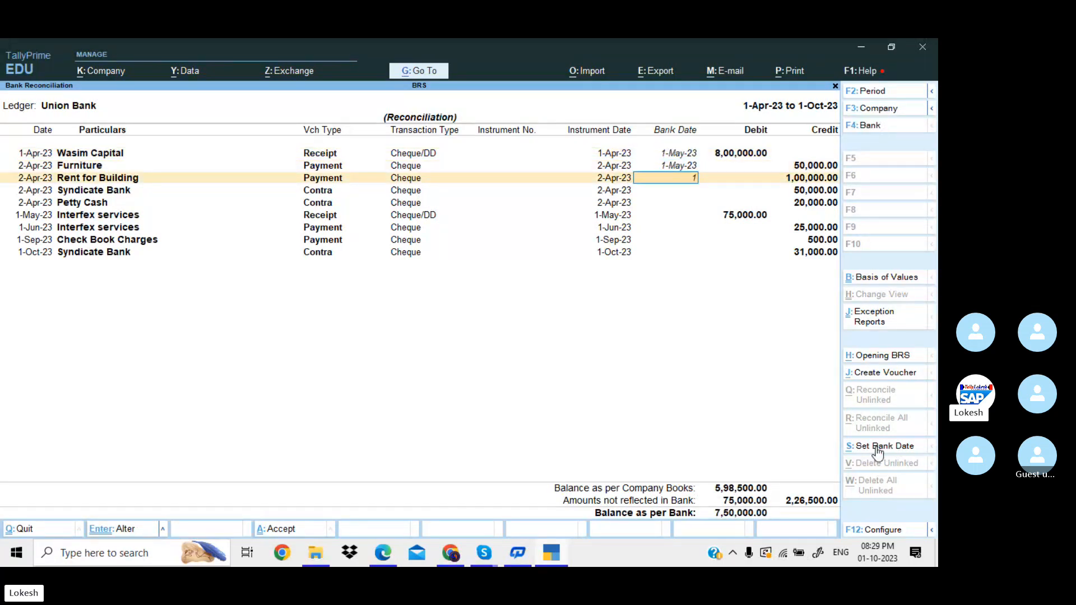
text(1)
key(Return)
text(1)
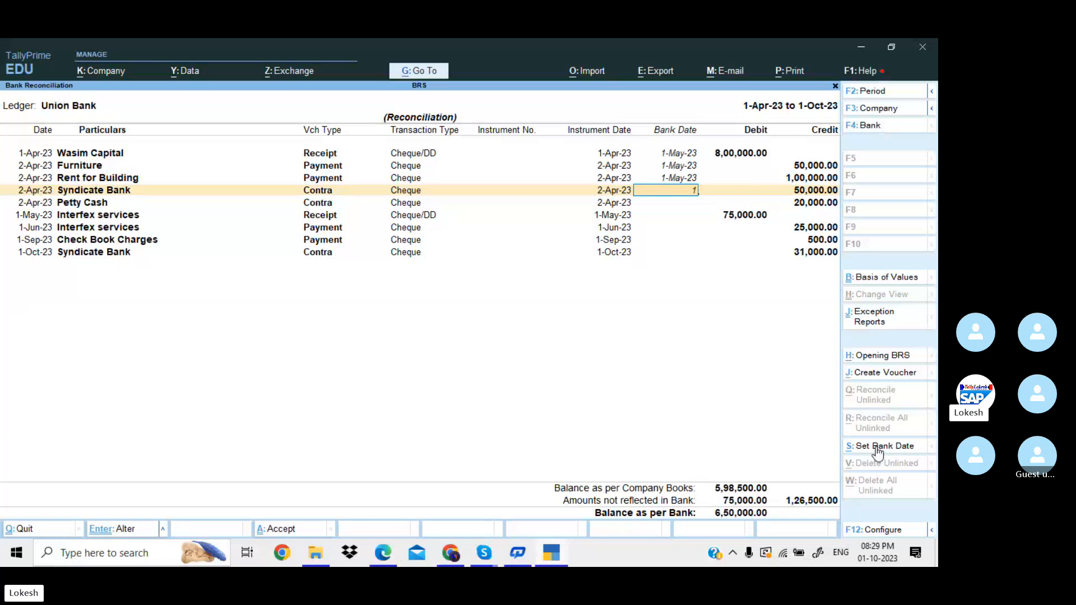
key(Return)
text(1-May-23)
key(Return)
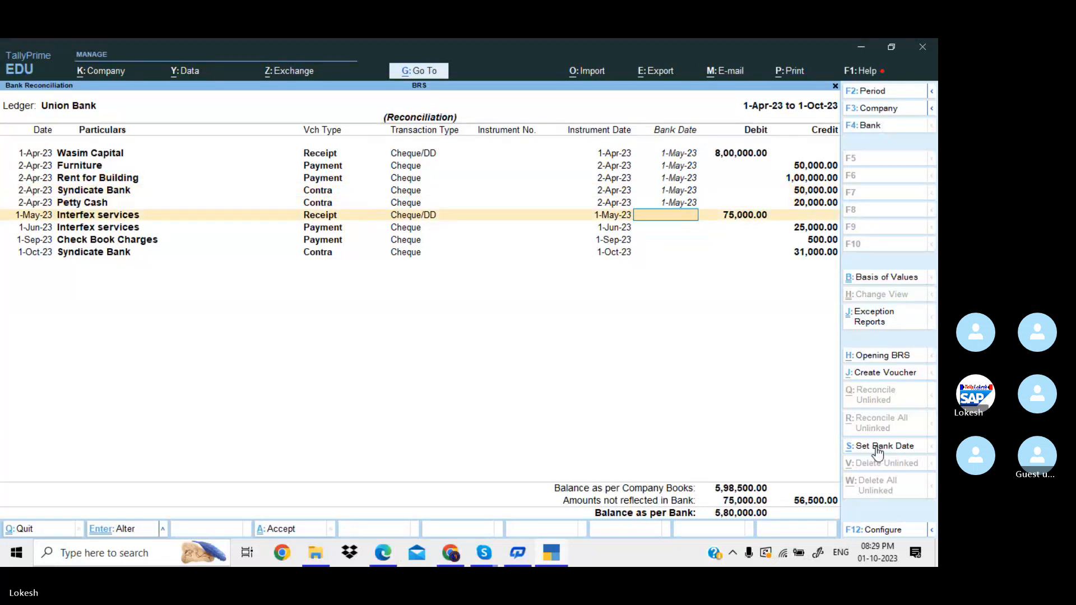
Set the bank date of the Interfex services receipt to 1-Jun-23 and of the Interfex services payment to 1-Jul-23.
text(1)
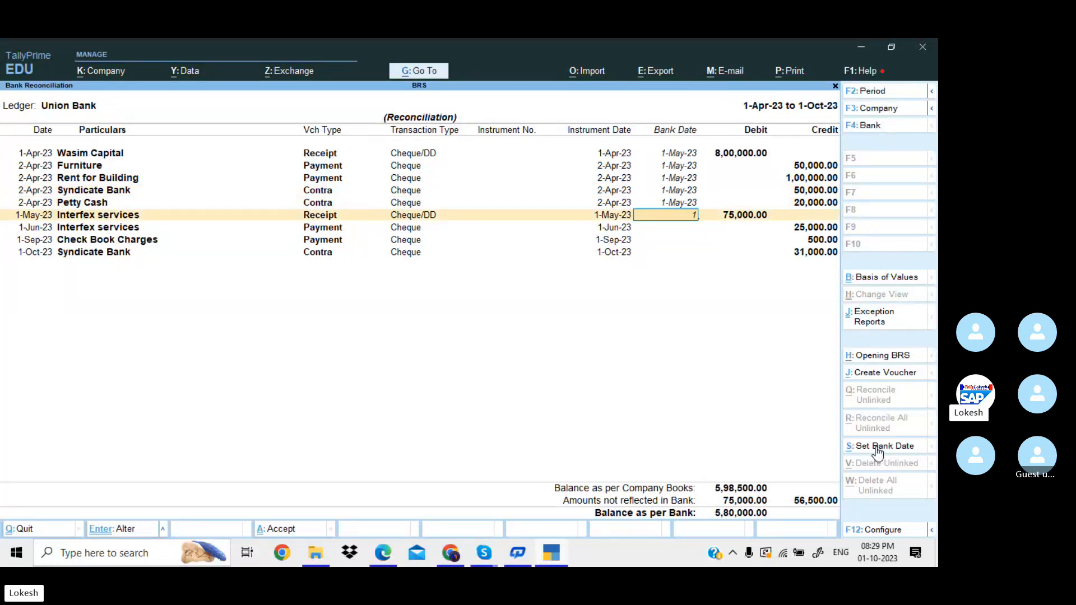
text(-6)
key(Return)
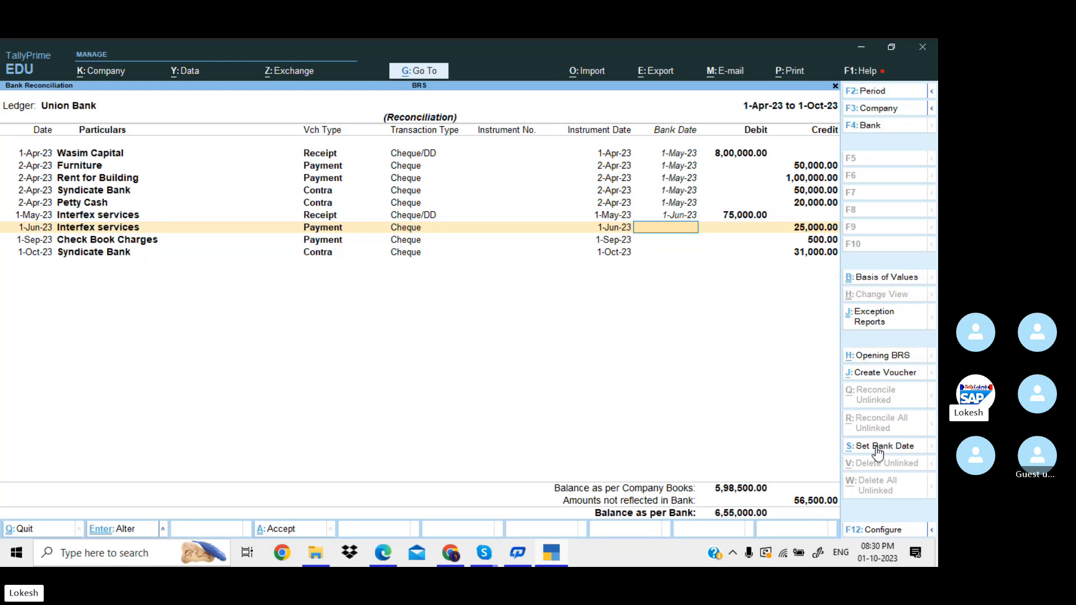
text(1-7)
key(Return)
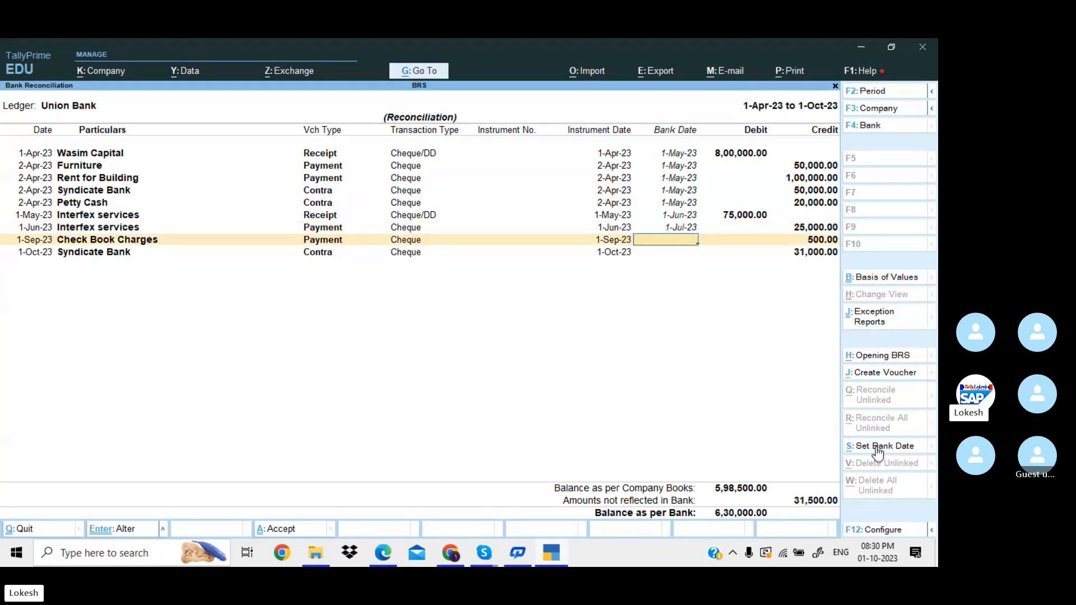
Set the bank dates of Check Book Charges to 1-Oct-23 and the Syndicate Bank contra to 1-Nov-23, accept, and close the Cheque Register.
text(1-10)
key(Return)
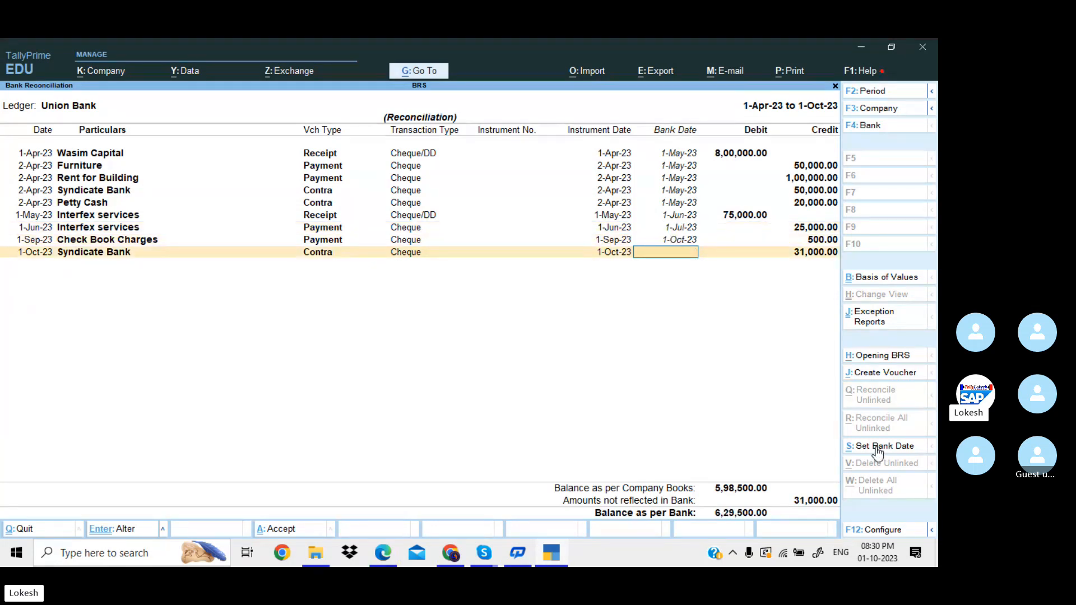
text(1-11)
key(Return)
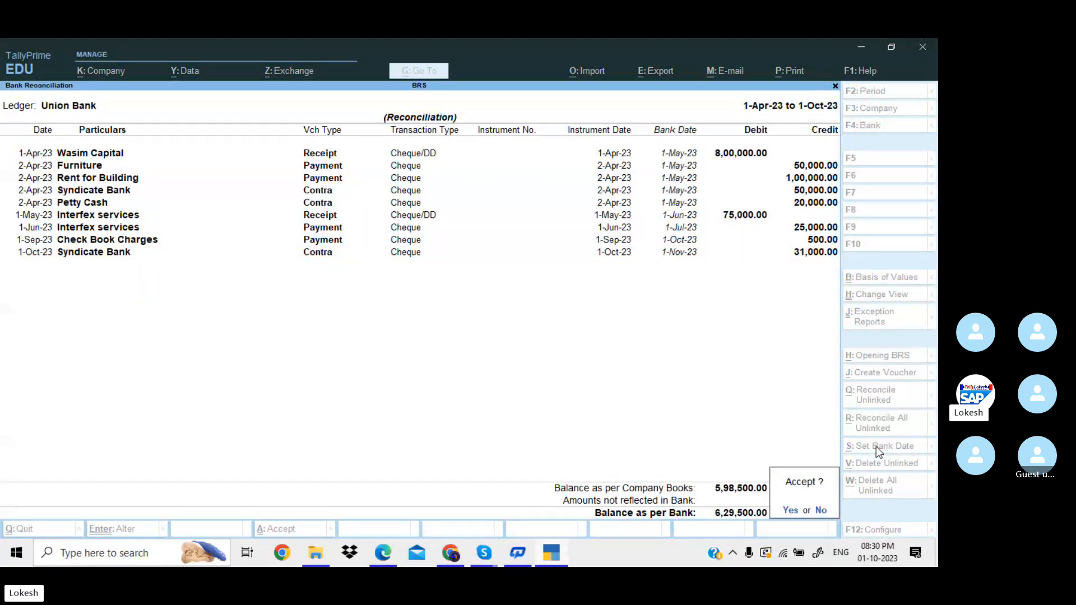
key(Return)
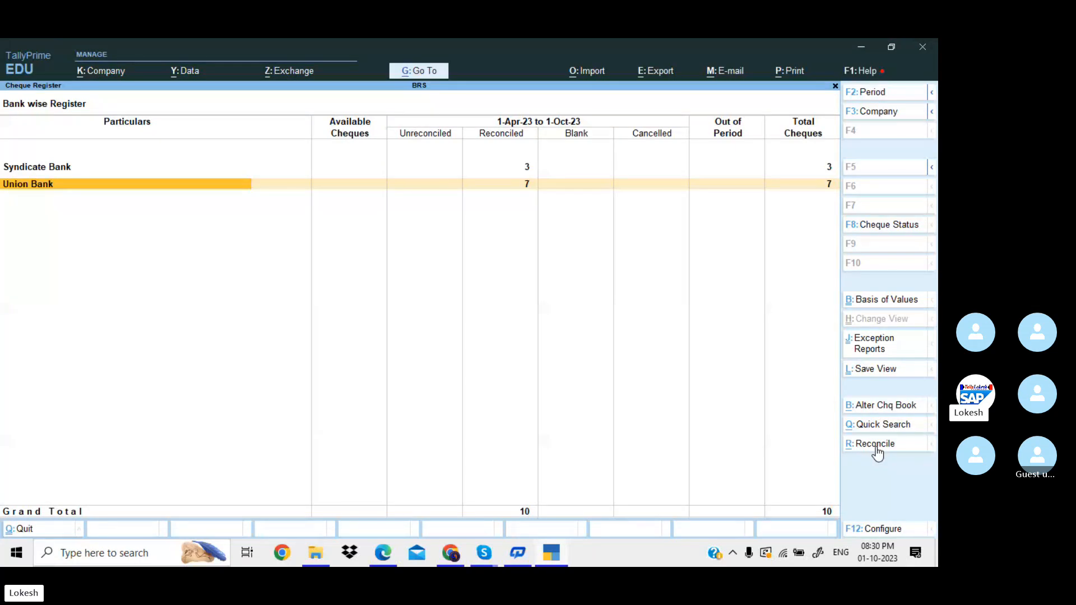
key(Escape)
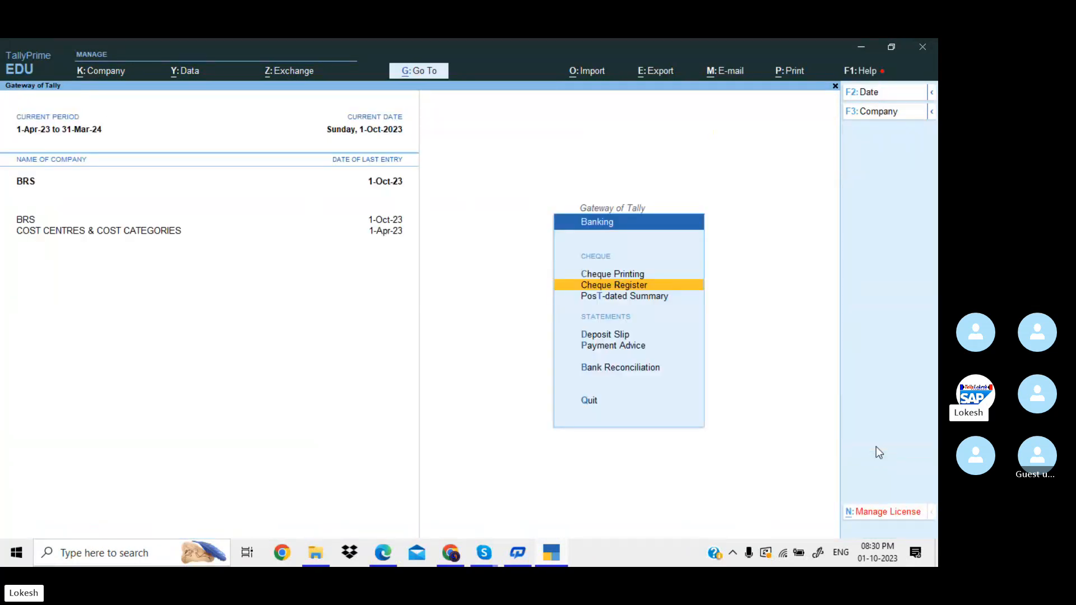
Open the bank reconciliation for Syndicate Bank, examine the remaining entry and the balances per books and bank, and close it.
key(Down)
key(Down)
key(Down)
key(Down)
key(Return)
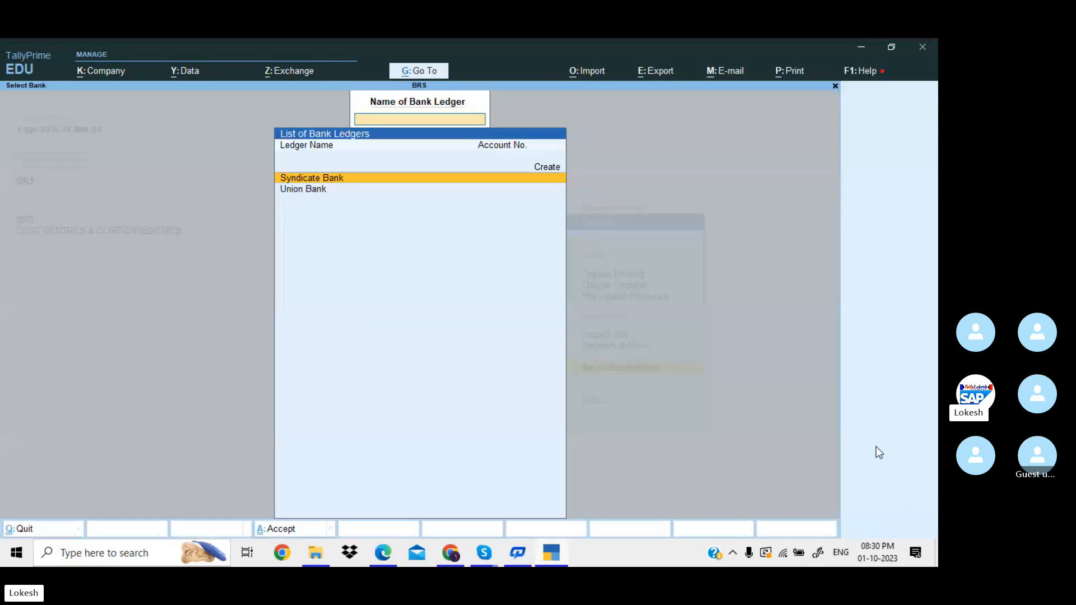
key(Return)
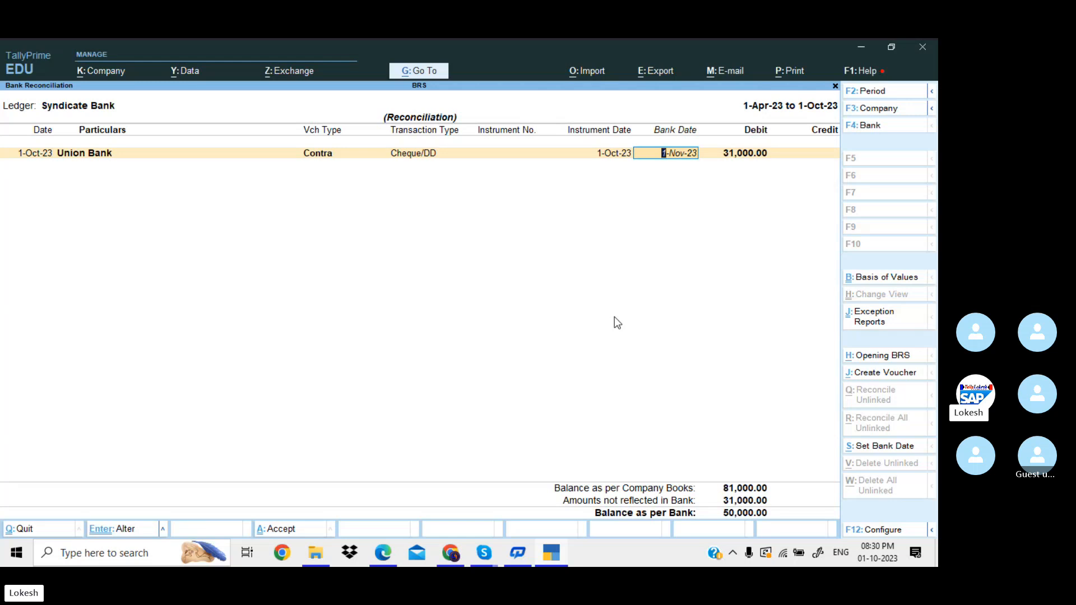
key(BackSpace)
key(Escape)
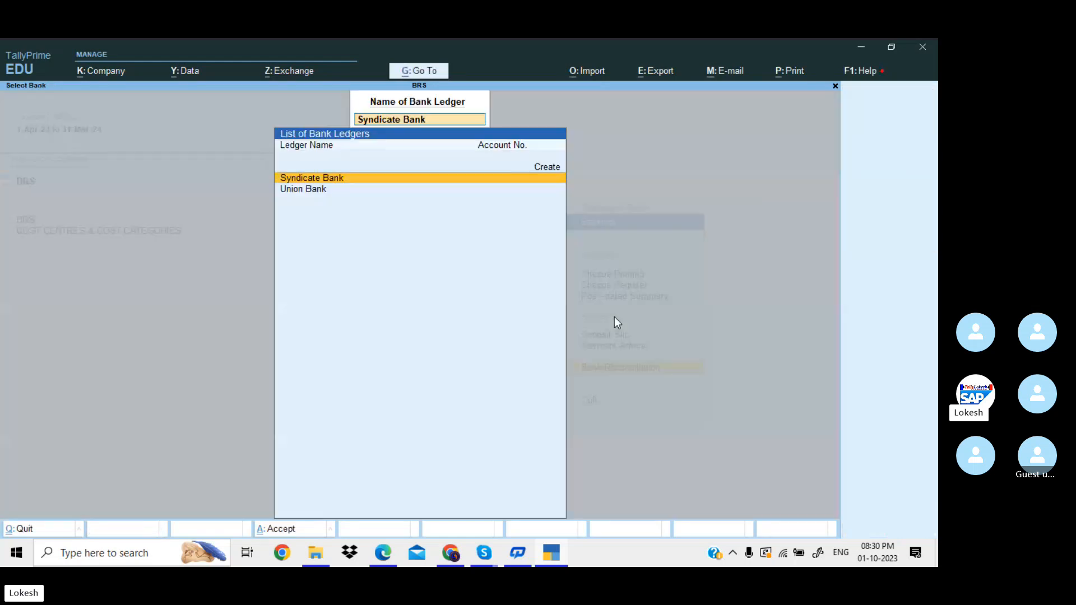
Review the remaining entry and balances in Union Bank's reconciliation, close it without keeping changes, and return to the Gateway of Tally.
key(Down)
key(Return)
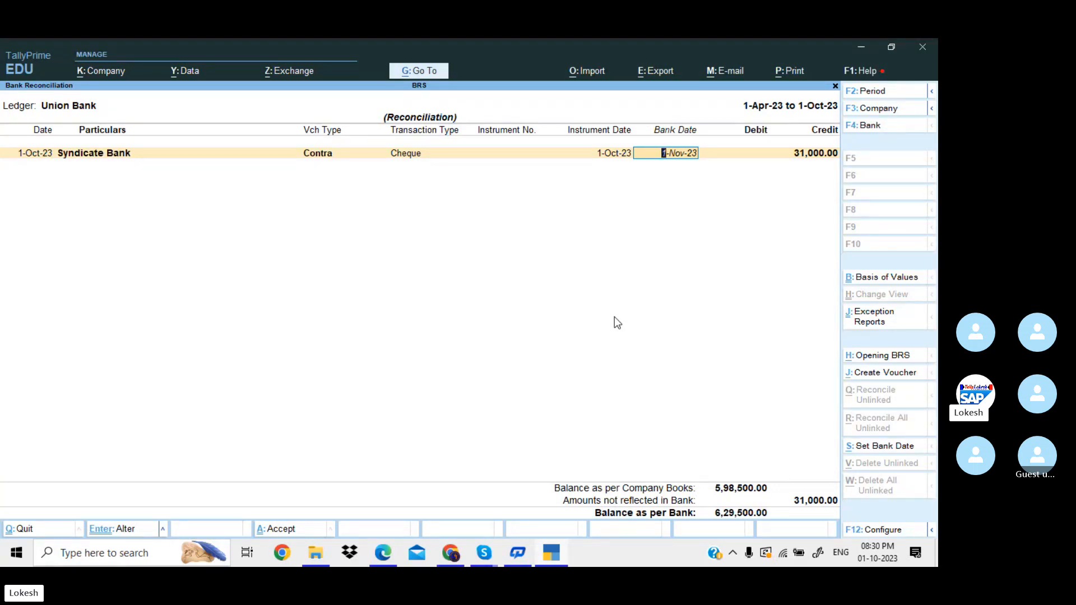
key(BackSpace)
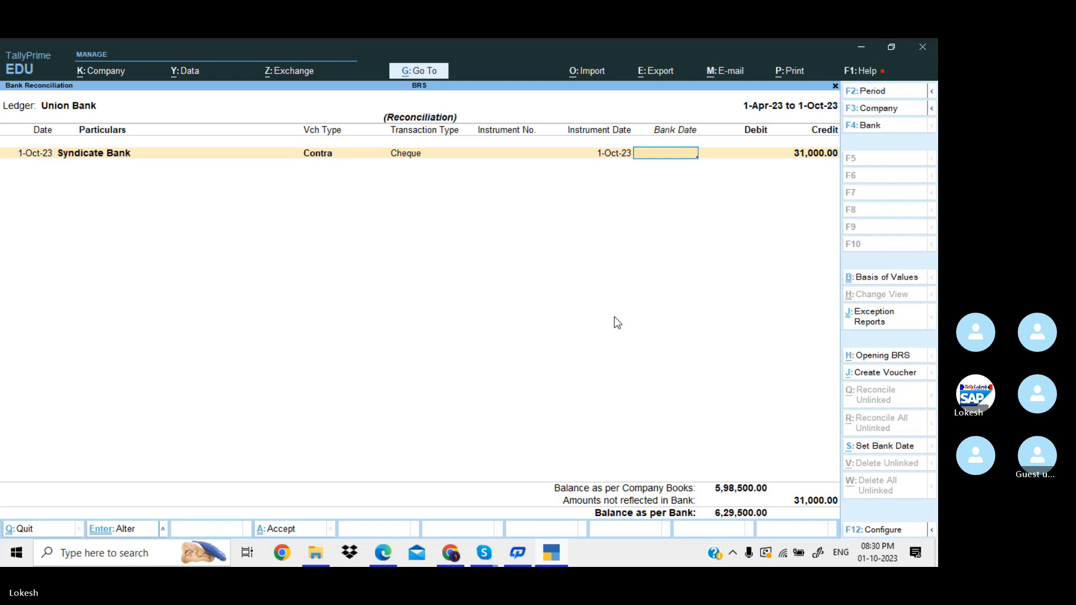
key(Escape)
key(y)
key(Escape)
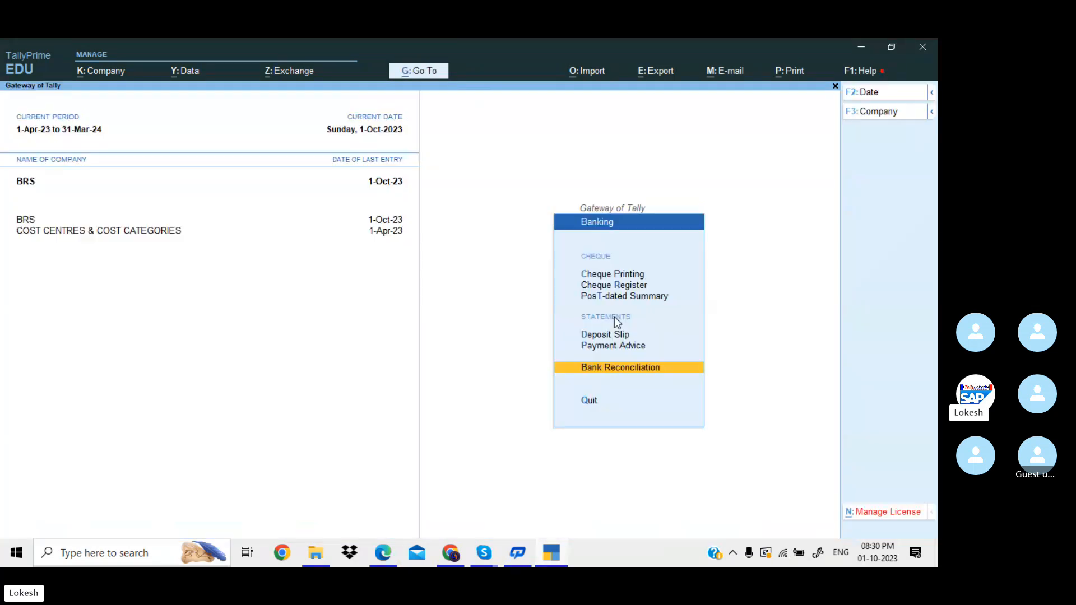
key(Escape)
key(Escape)
key(n)
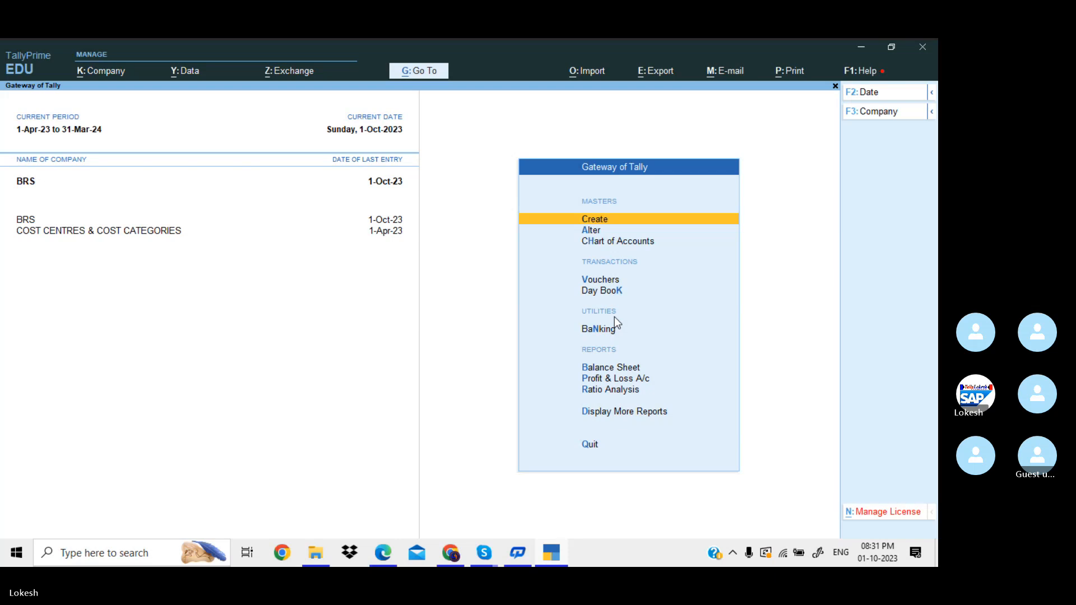
Switch to the problems PDF in Edge, go back to Problem 10 and examine the discount column of the medicines purchase.
click(383, 553)
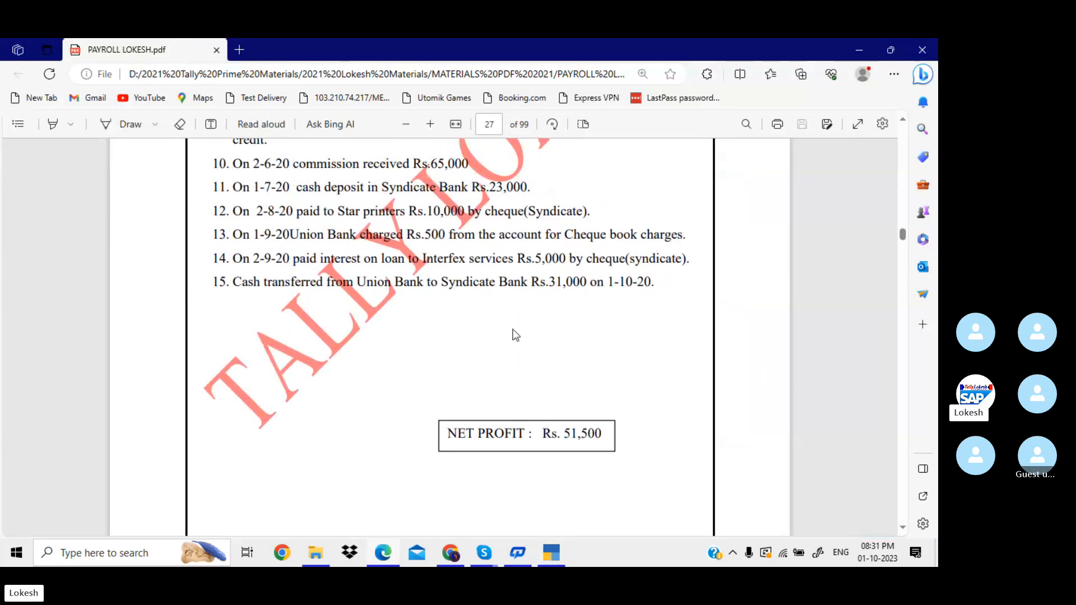
scroll(515, 335, up, 10)
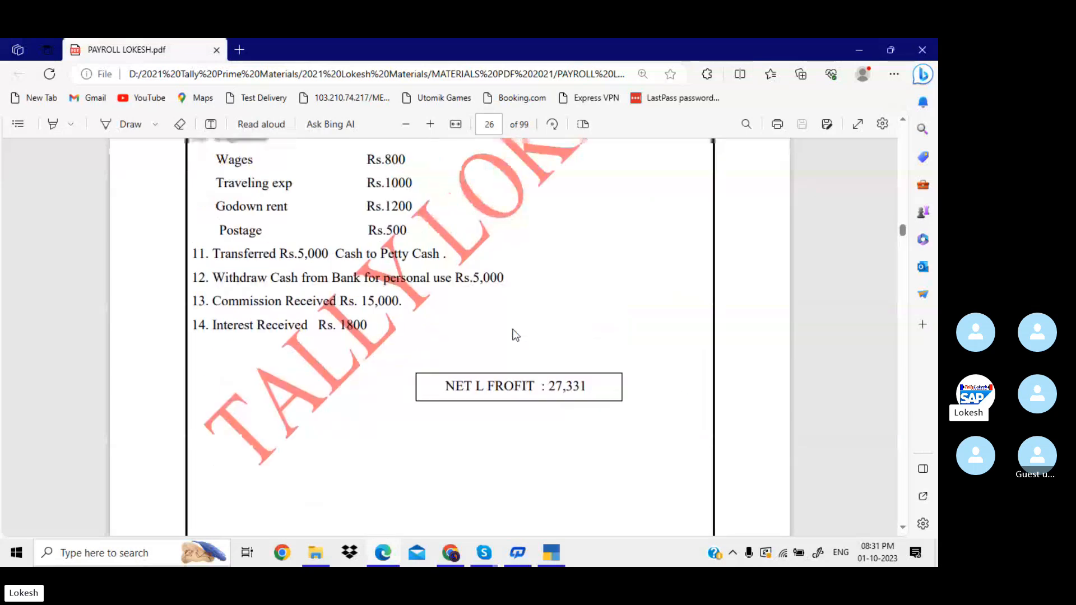
scroll(515, 335, up, 10)
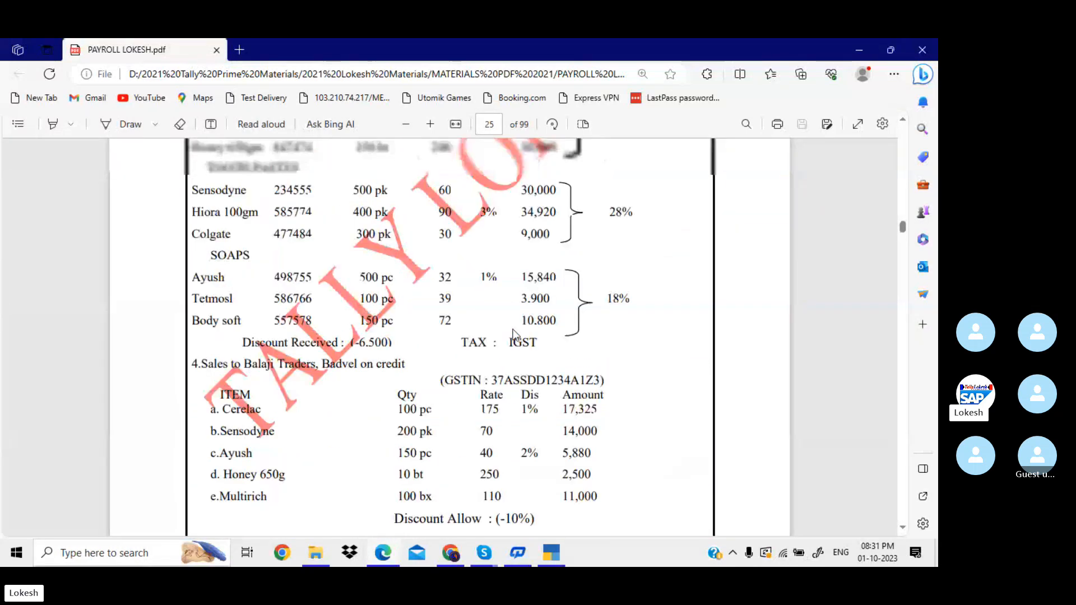
scroll(515, 335, up, 10)
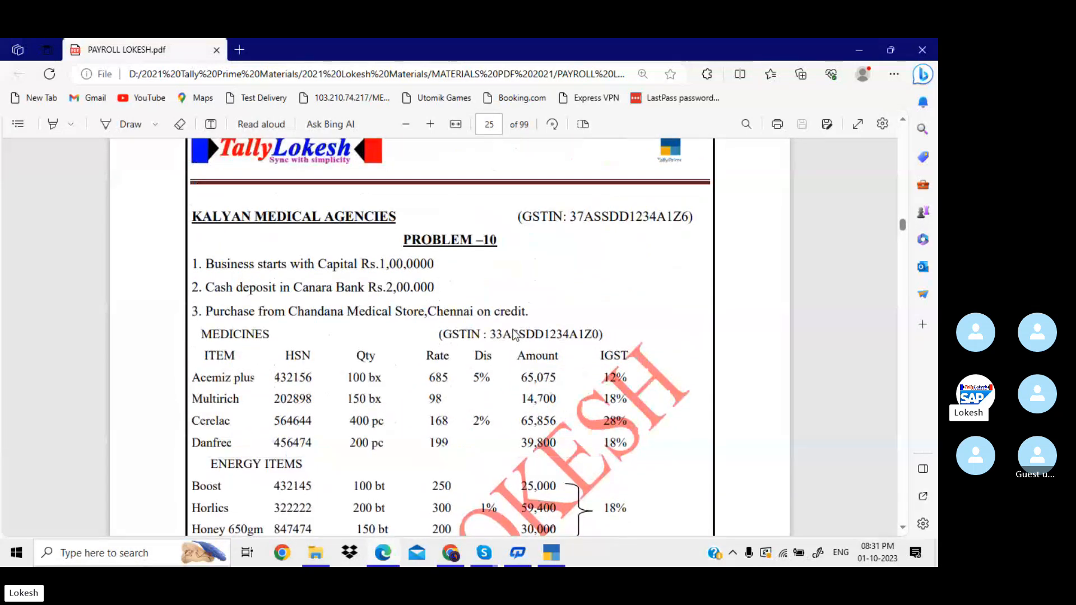
scroll(515, 335, down, 3)
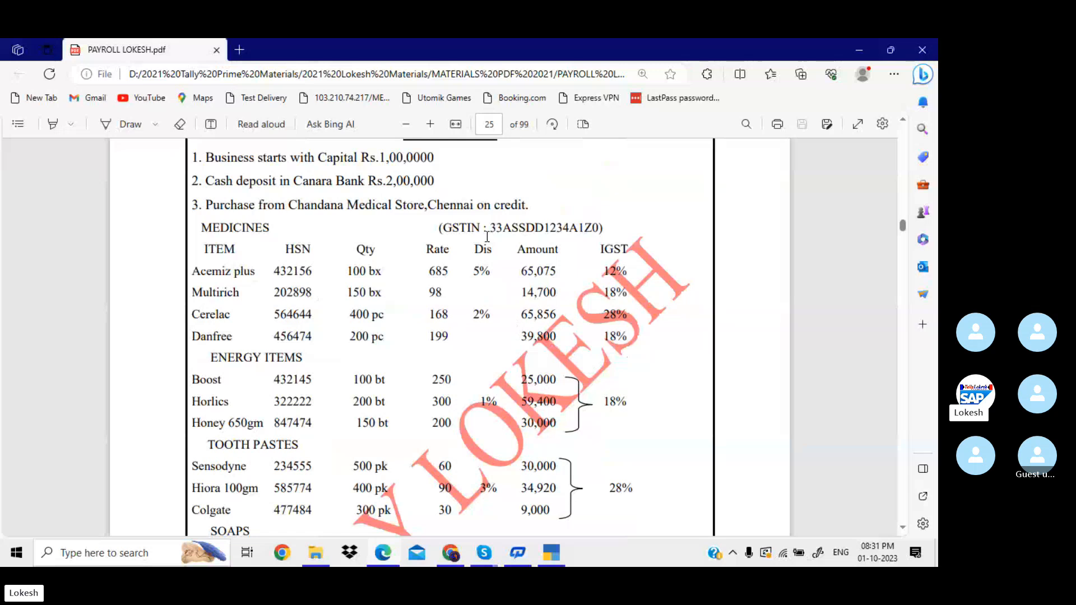
drag(474, 246, 489, 253)
click(479, 265)
drag(474, 268, 485, 275)
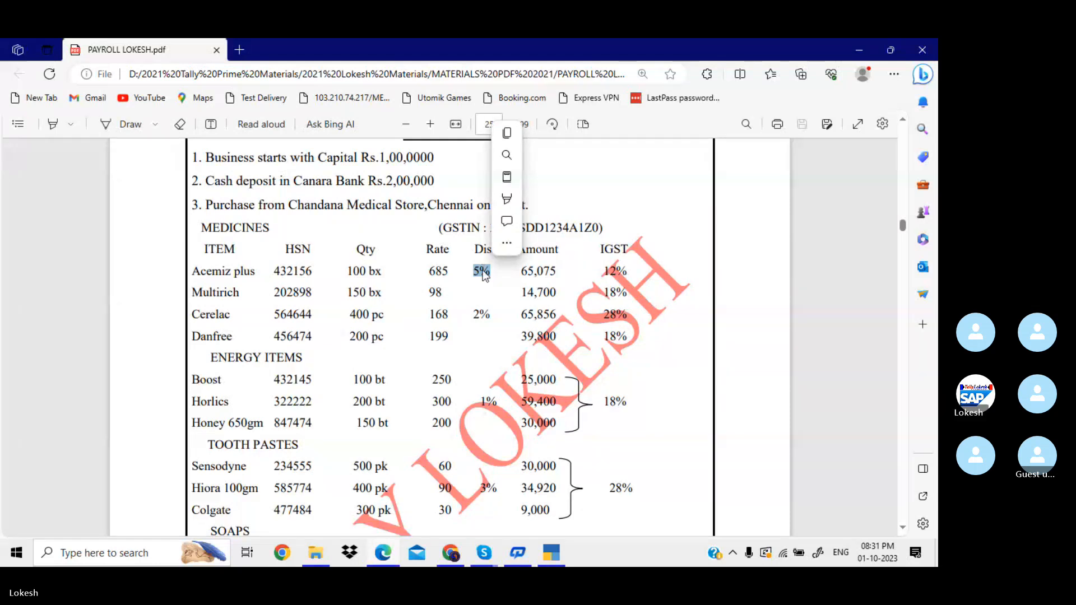
Read through the rest of Problem 10, covering its remaining purchases, sales, expenses and net profit.
scroll(484, 274, down, 4)
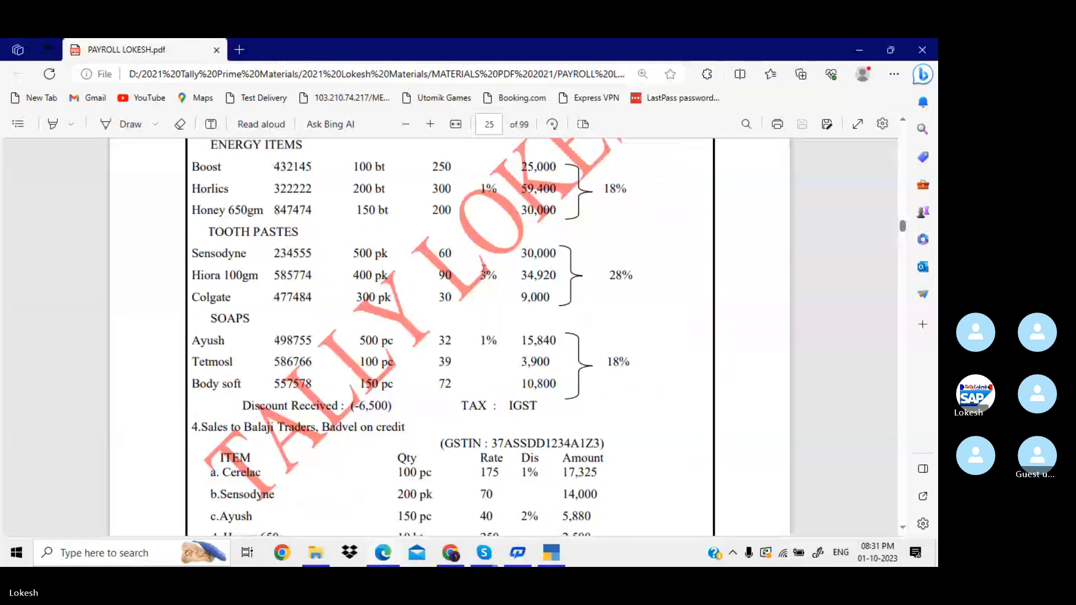
scroll(484, 269, down, 5)
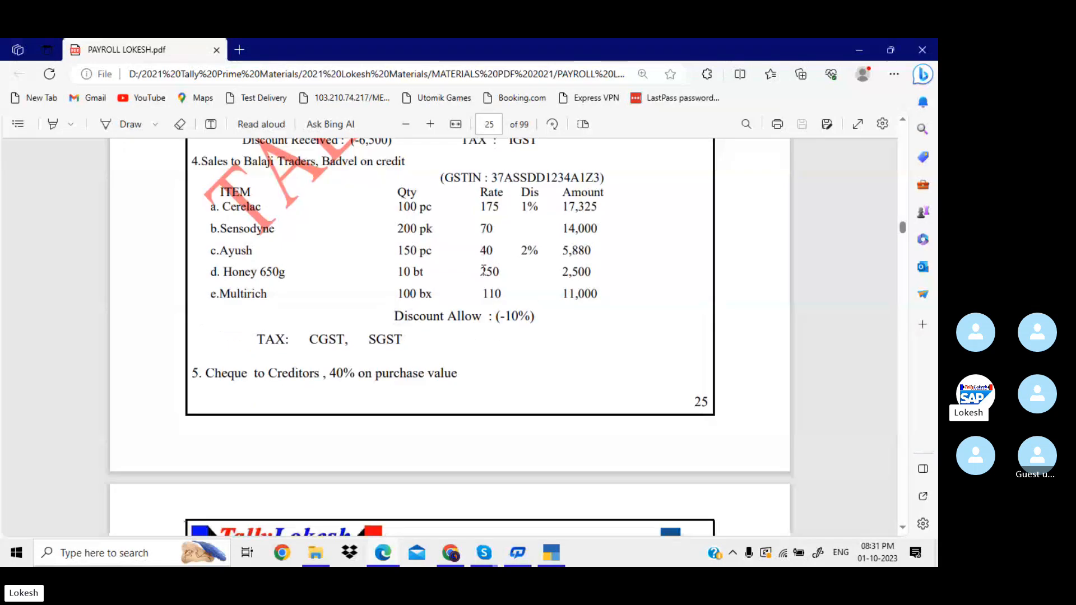
scroll(484, 270, down, 10)
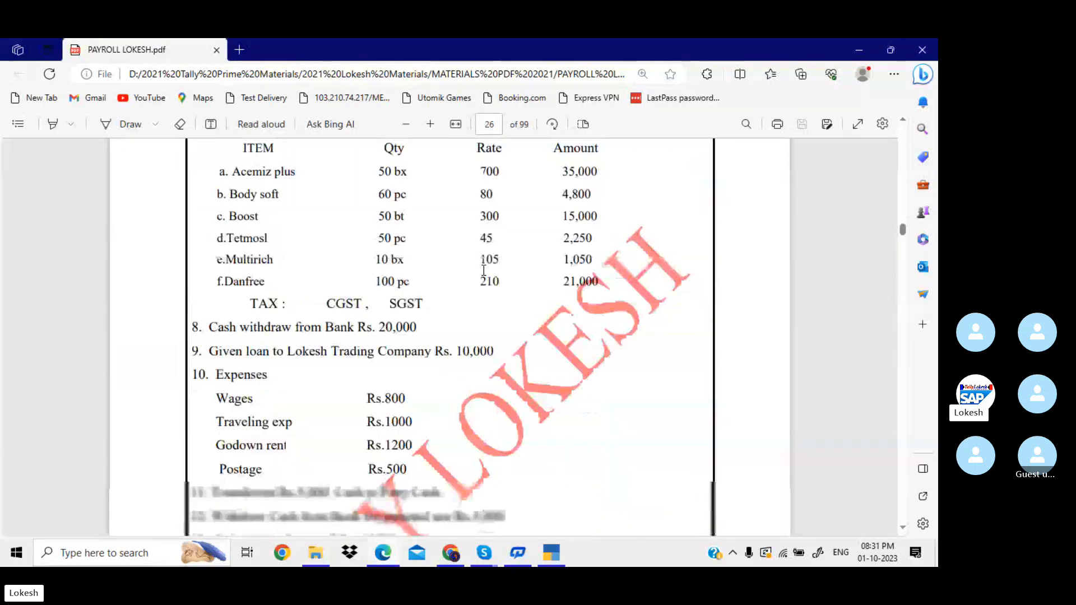
scroll(484, 271, down, 4)
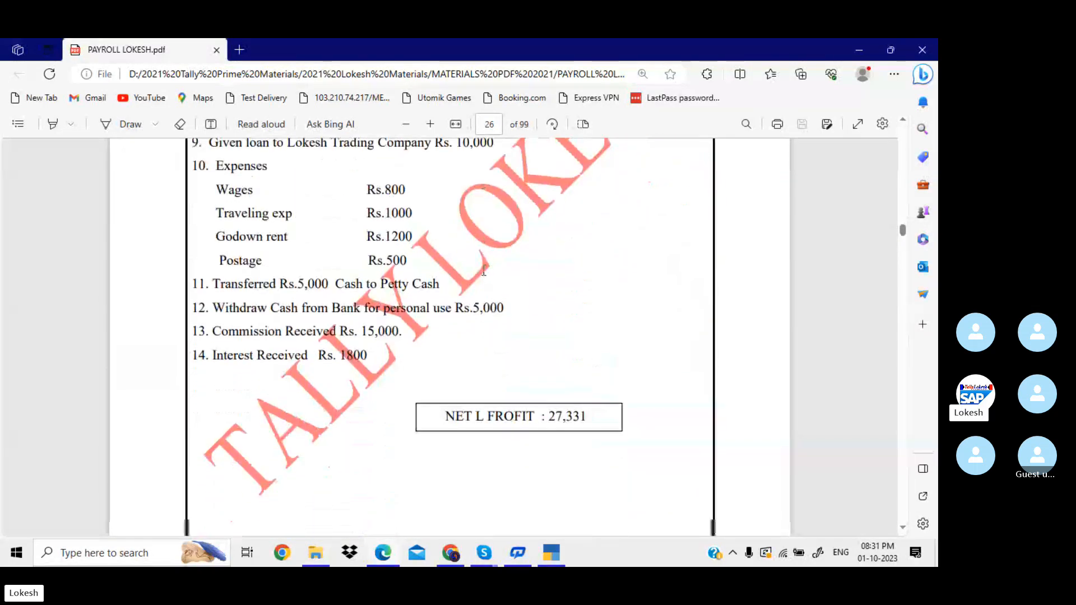
scroll(483, 270, down, 2)
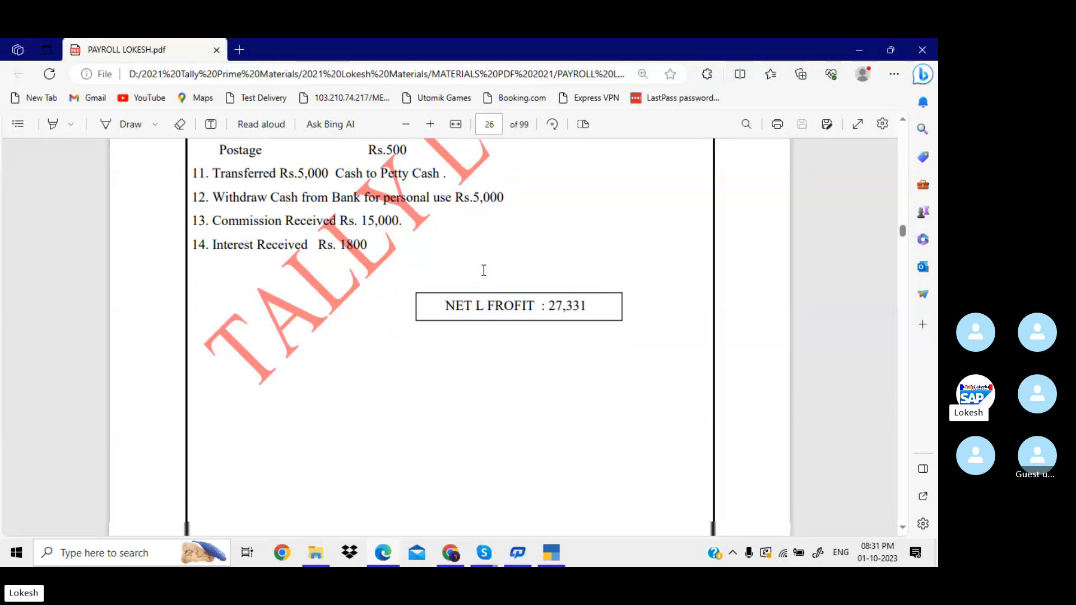
Go past Problem 11 to Problem 12 and examine its credit purchases and sales, highlighting the Whole Sale Shop godown.
scroll(483, 271, down, 8)
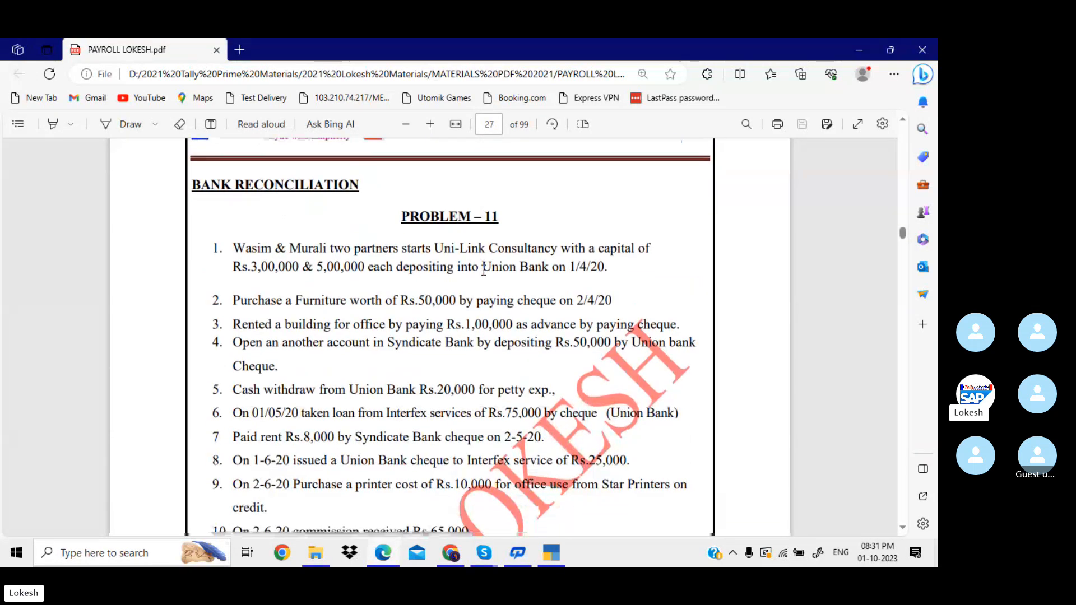
scroll(484, 270, down, 15)
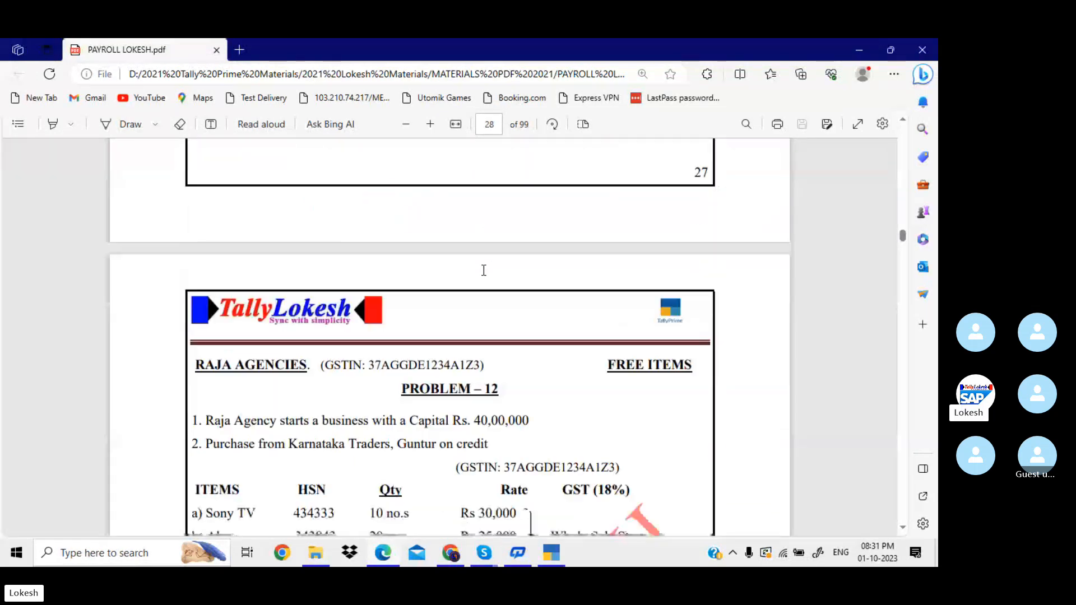
scroll(483, 270, down, 3)
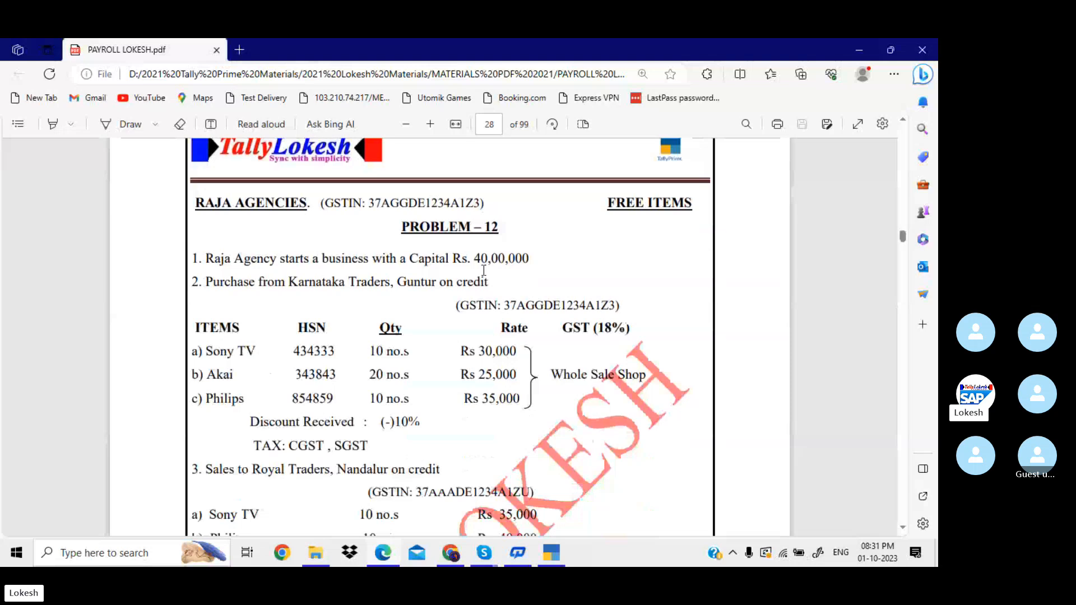
scroll(483, 270, down, 1)
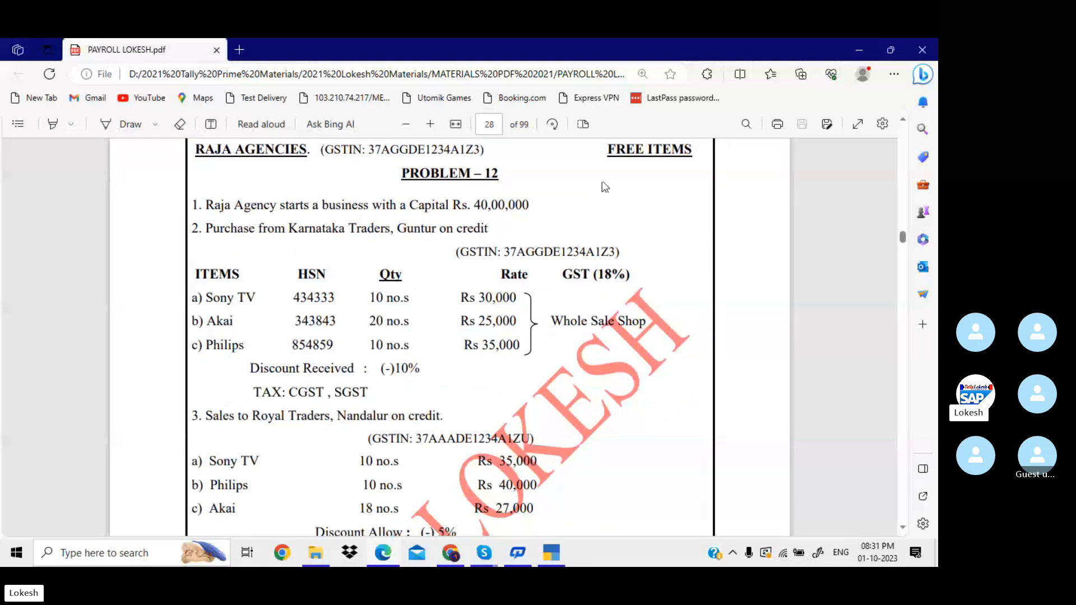
scroll(616, 178, up, 1)
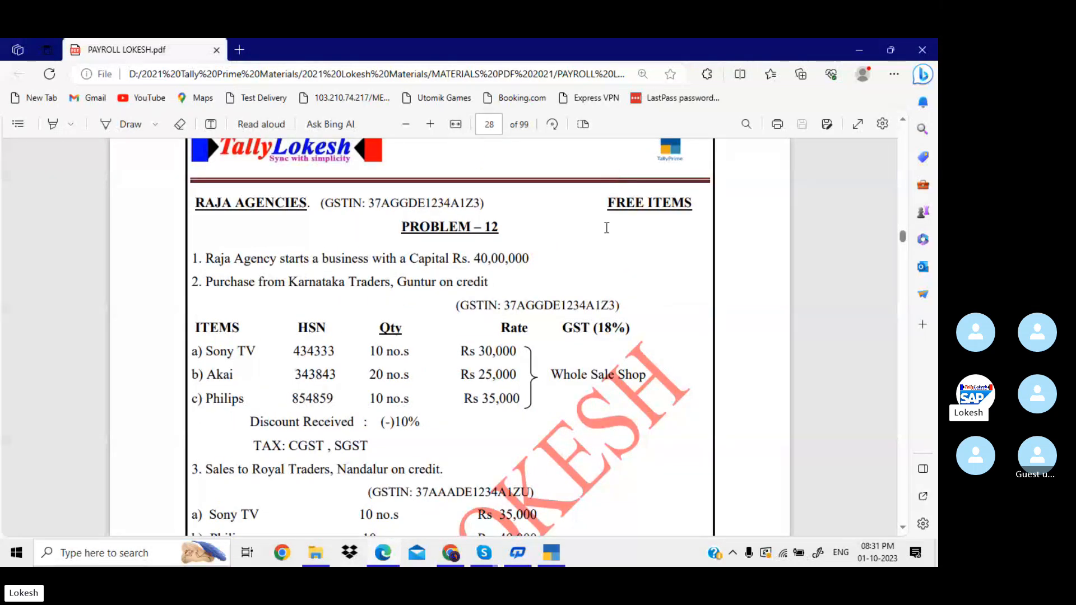
drag(553, 374, 641, 378)
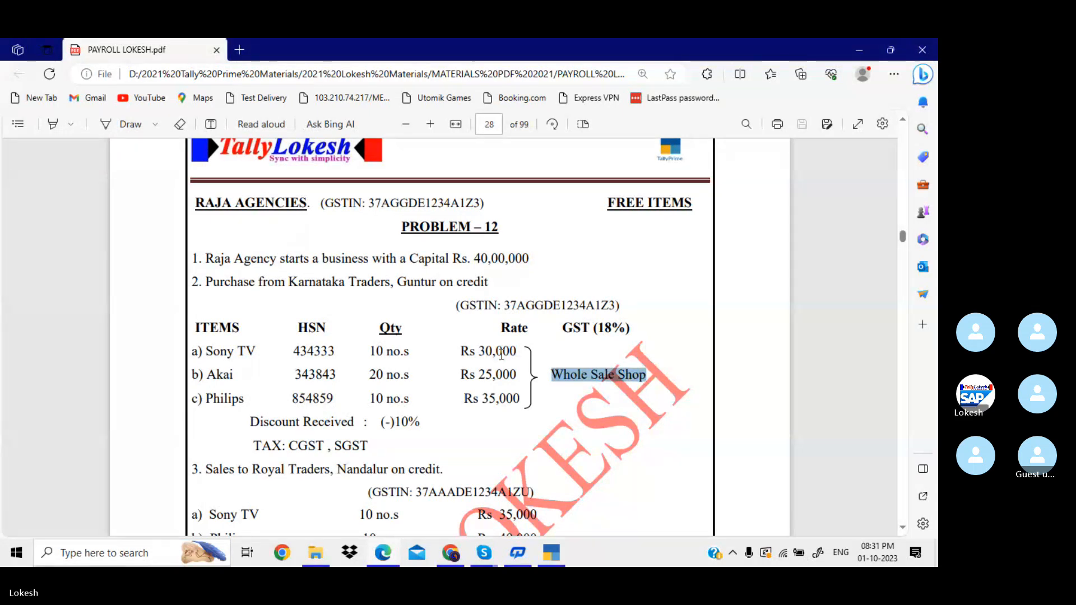
scroll(501, 354, down, 3)
scroll(501, 354, down, 4)
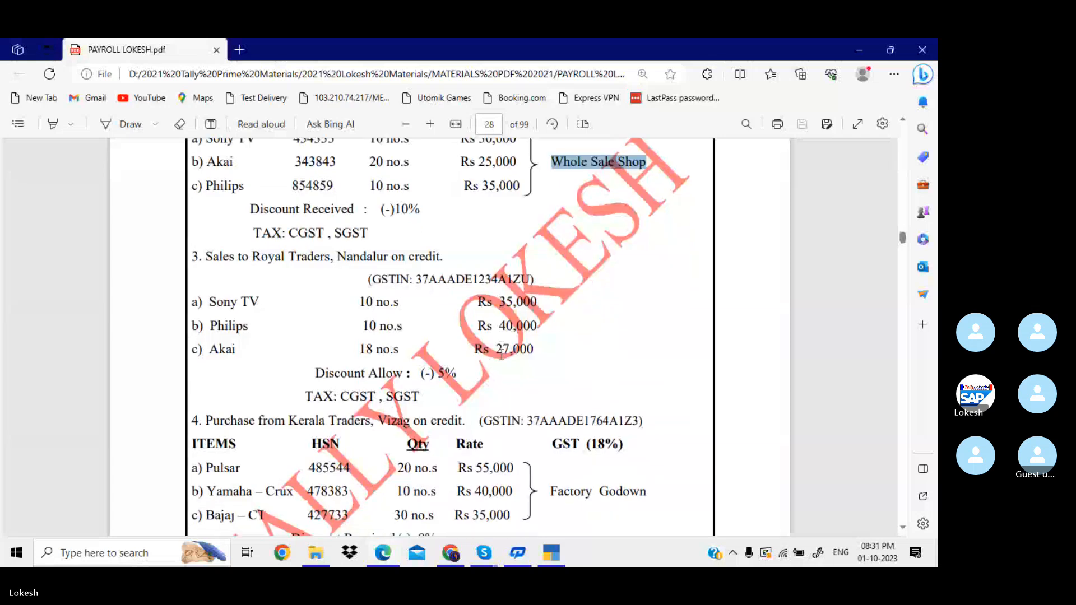
scroll(501, 354, down, 5)
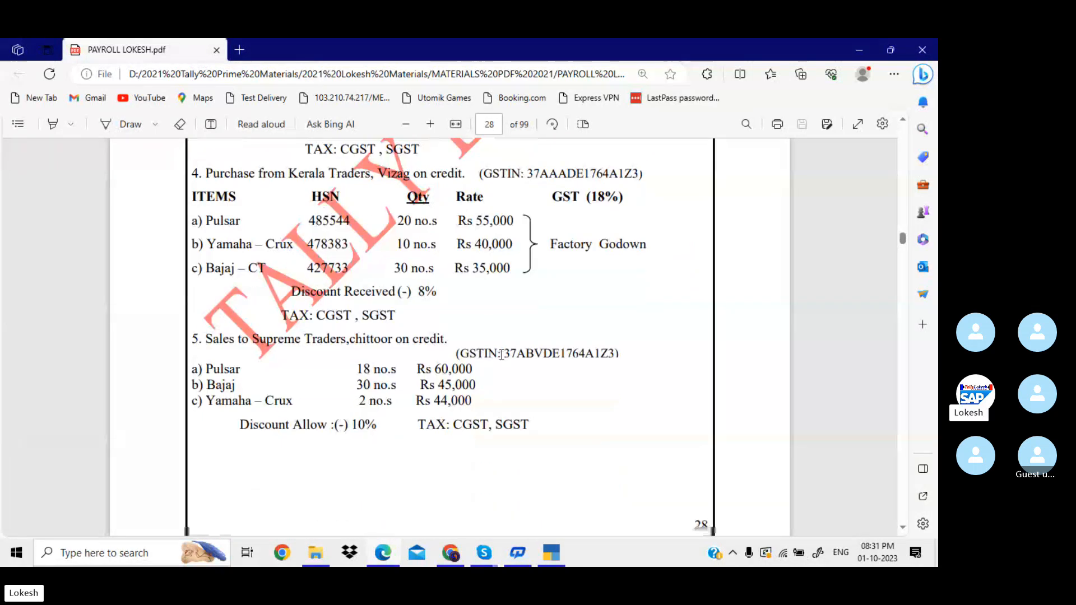
Examine the free items in Problem 12's exempt purchase and sale, highlighting each {Free} entry, and its expenses and net profit.
scroll(501, 355, down, 6)
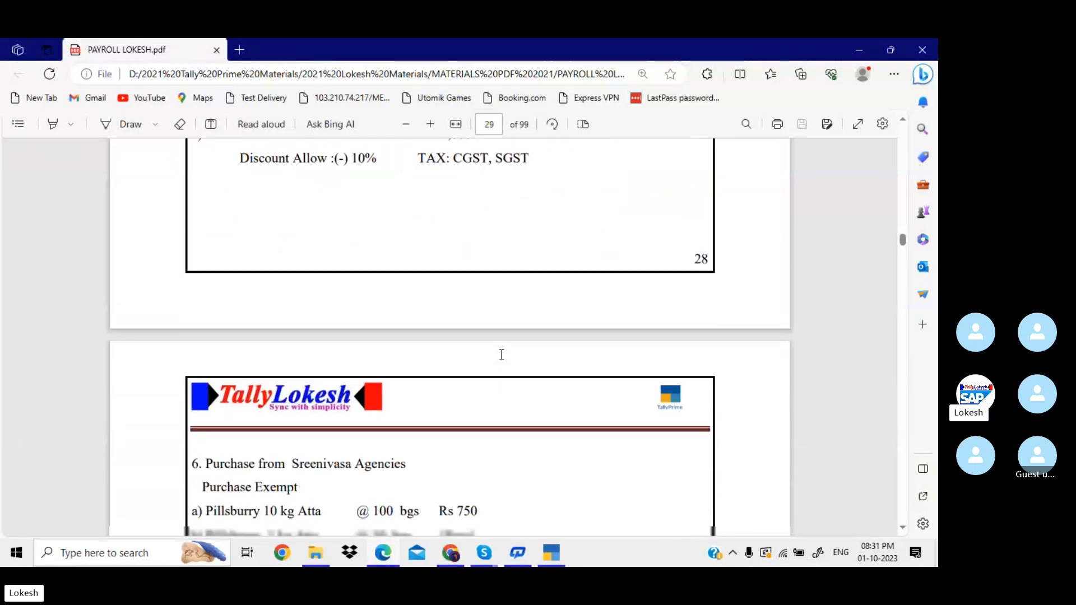
scroll(502, 354, down, 1)
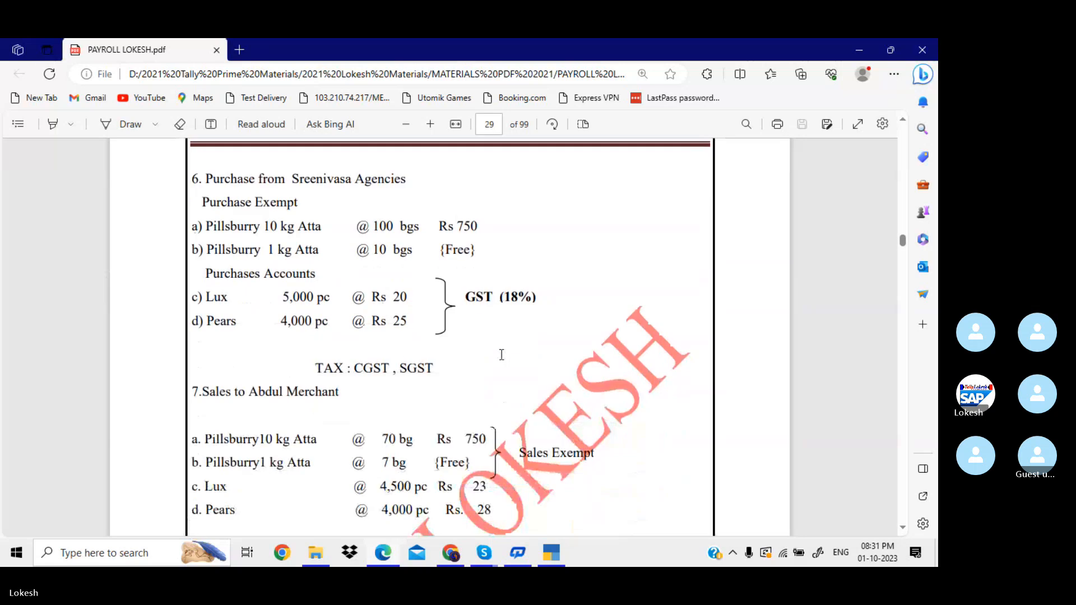
scroll(502, 354, up, 1)
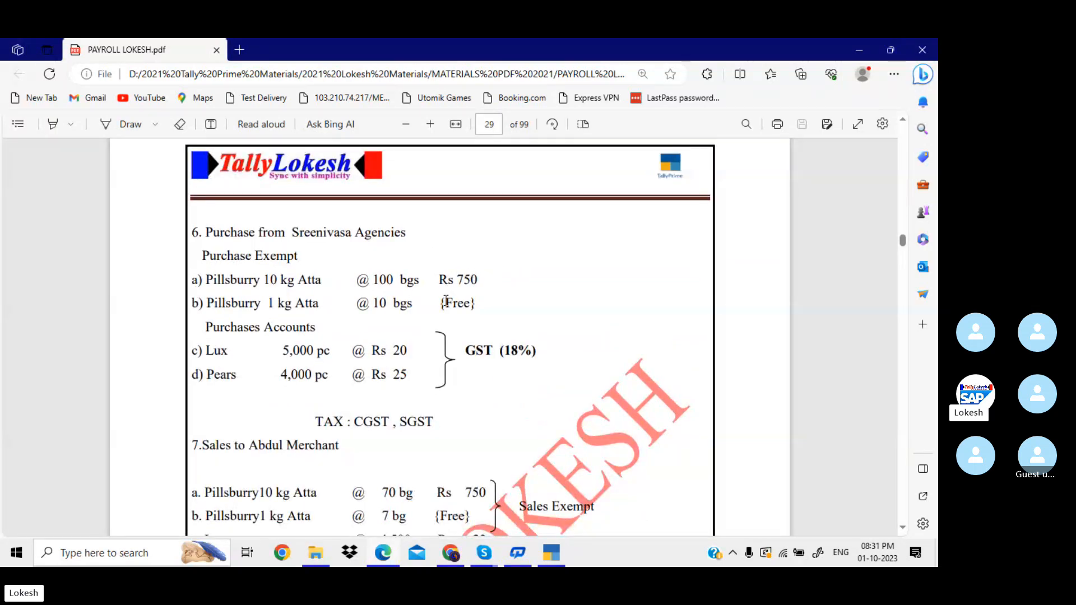
drag(441, 303, 485, 310)
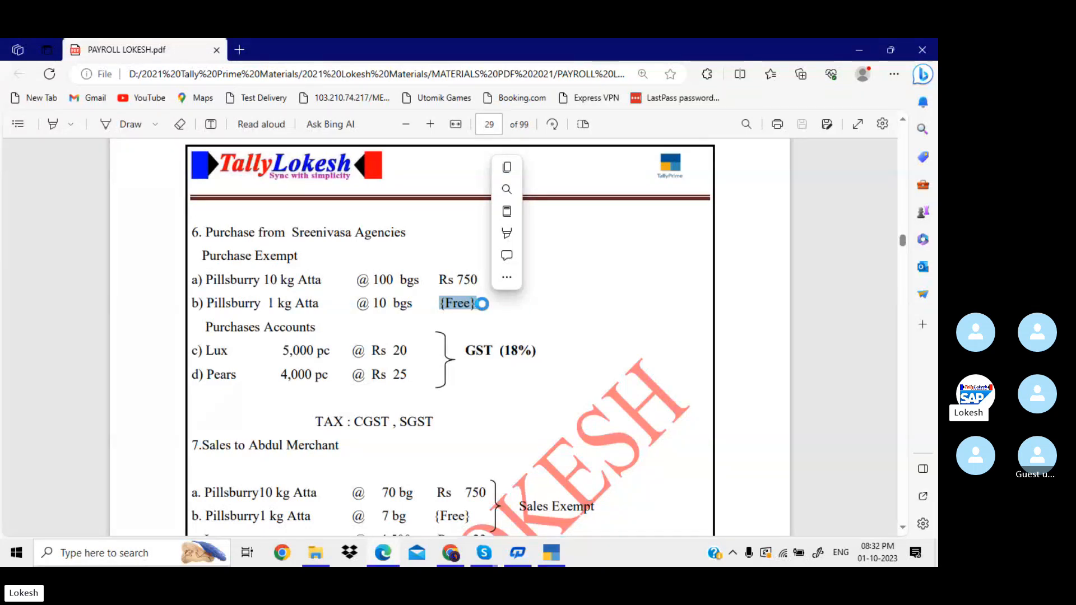
scroll(483, 305, down, 3)
scroll(484, 305, down, 1)
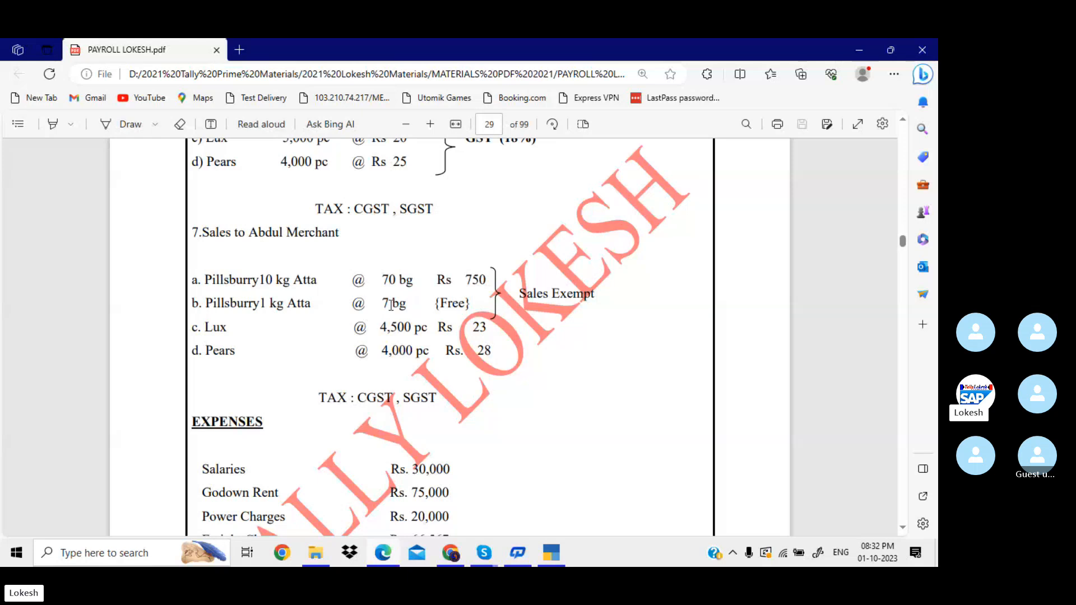
double_click(441, 303)
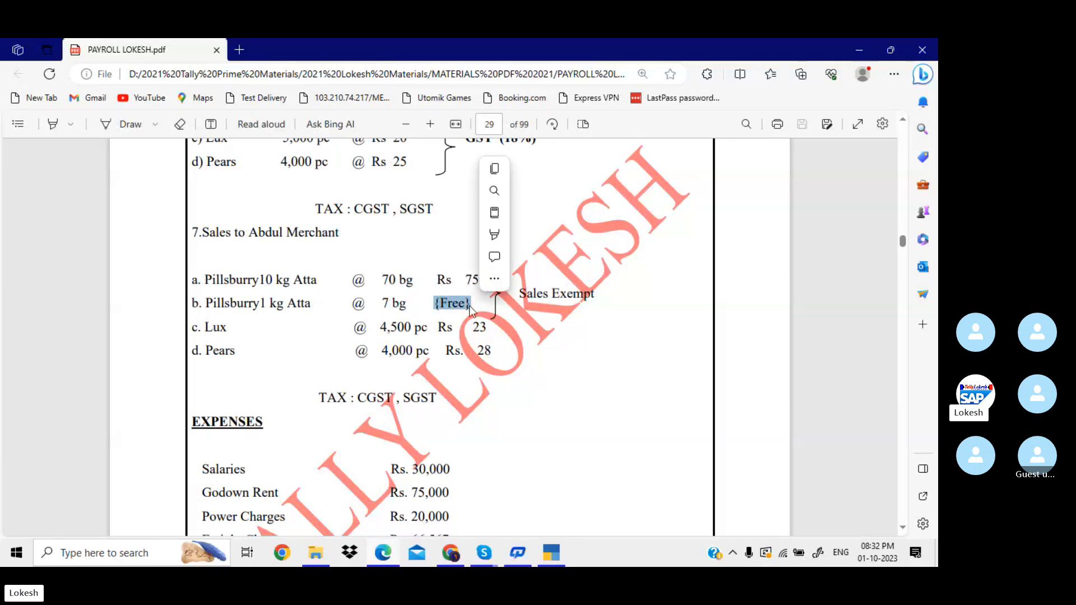
scroll(516, 359, down, 2)
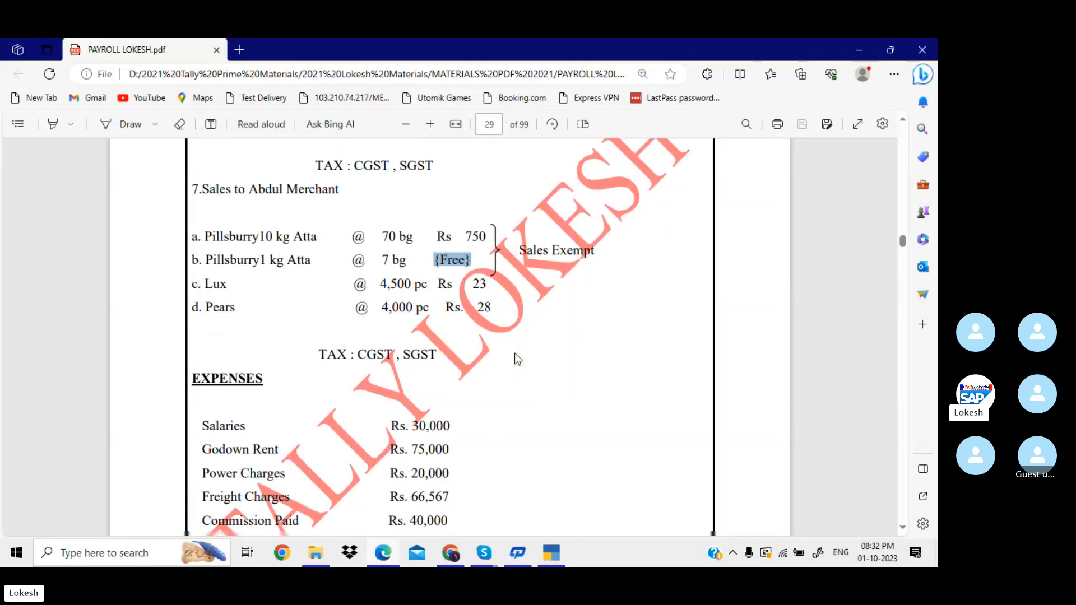
scroll(515, 358, down, 5)
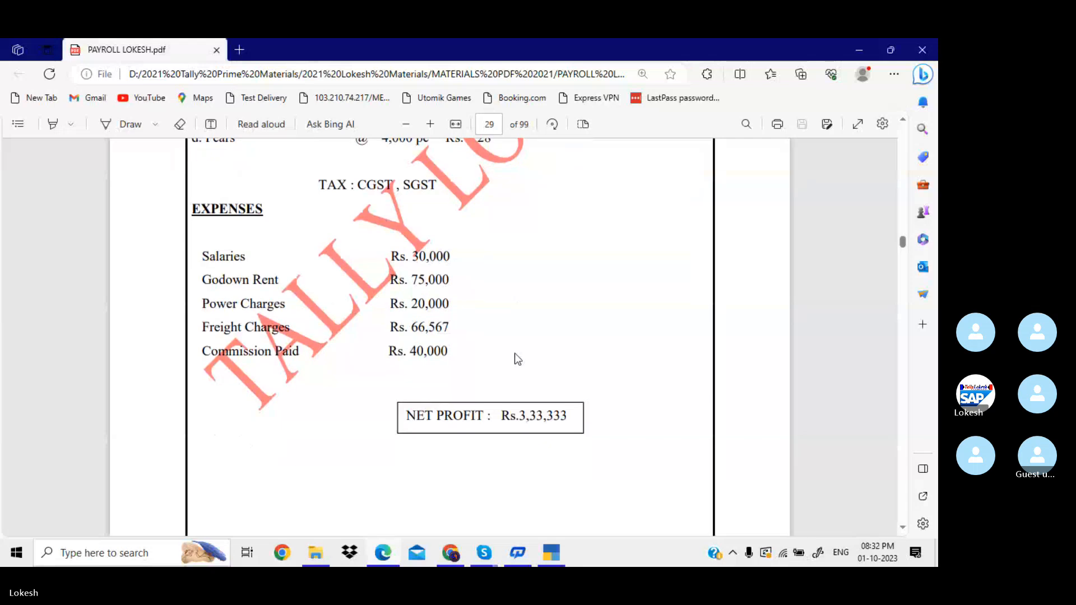
Read through Problem 13, highlight the partners' interest on capital rates in item 18, and move on to Problem 14.
scroll(516, 359, down, 4)
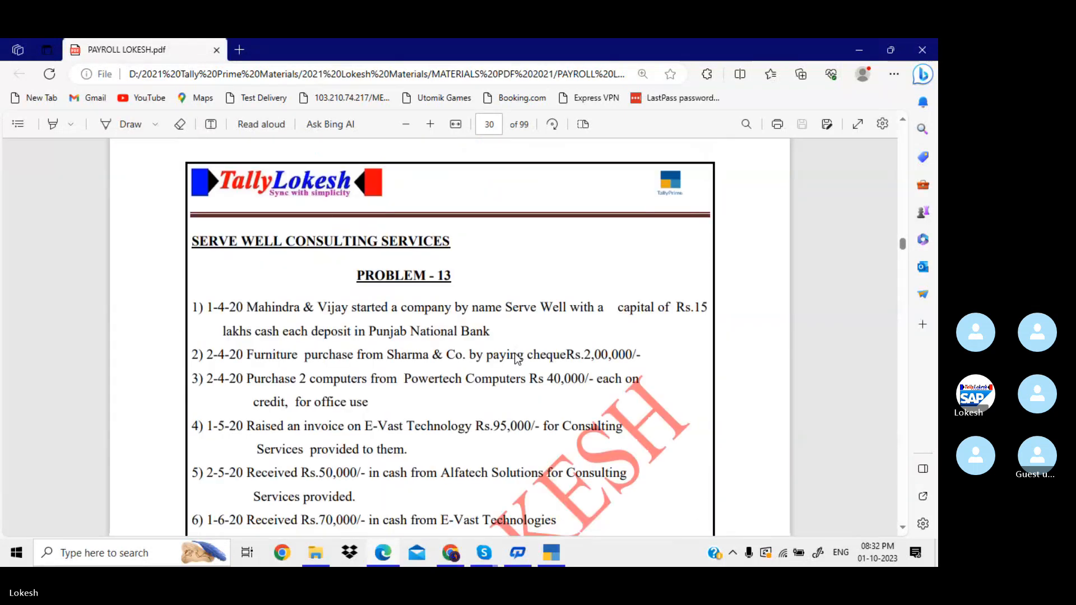
scroll(514, 358, down, 1)
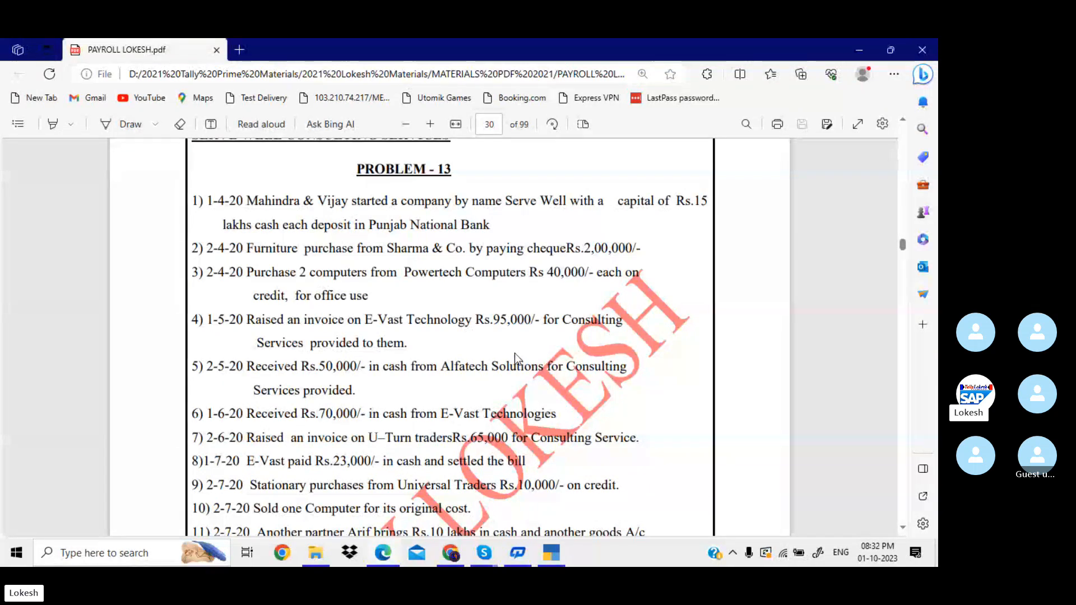
scroll(514, 353, down, 3)
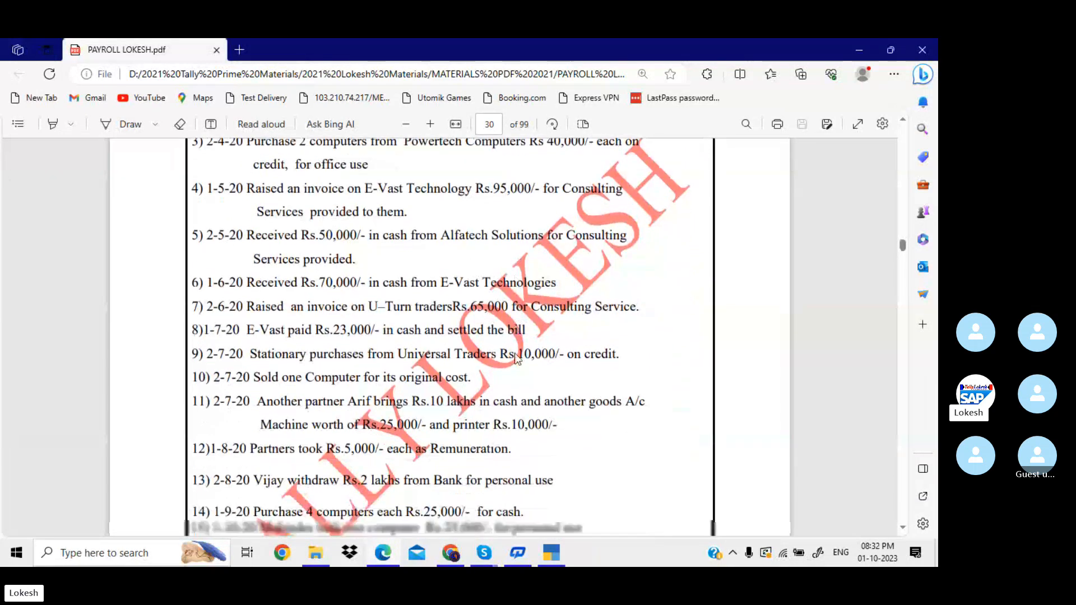
scroll(514, 353, down, 6)
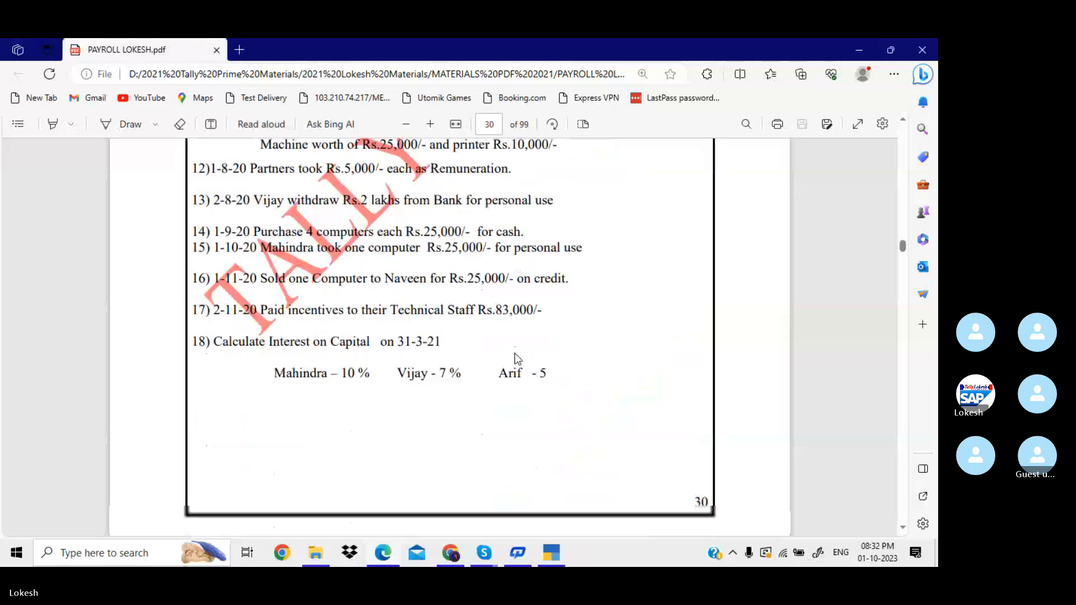
scroll(514, 353, down, 2)
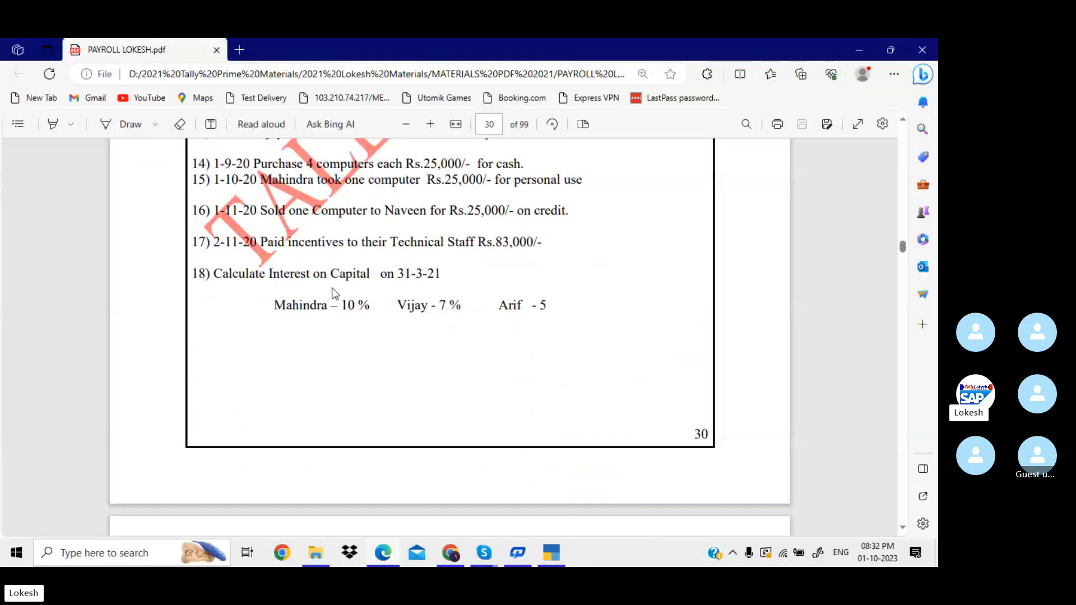
drag(275, 308, 547, 313)
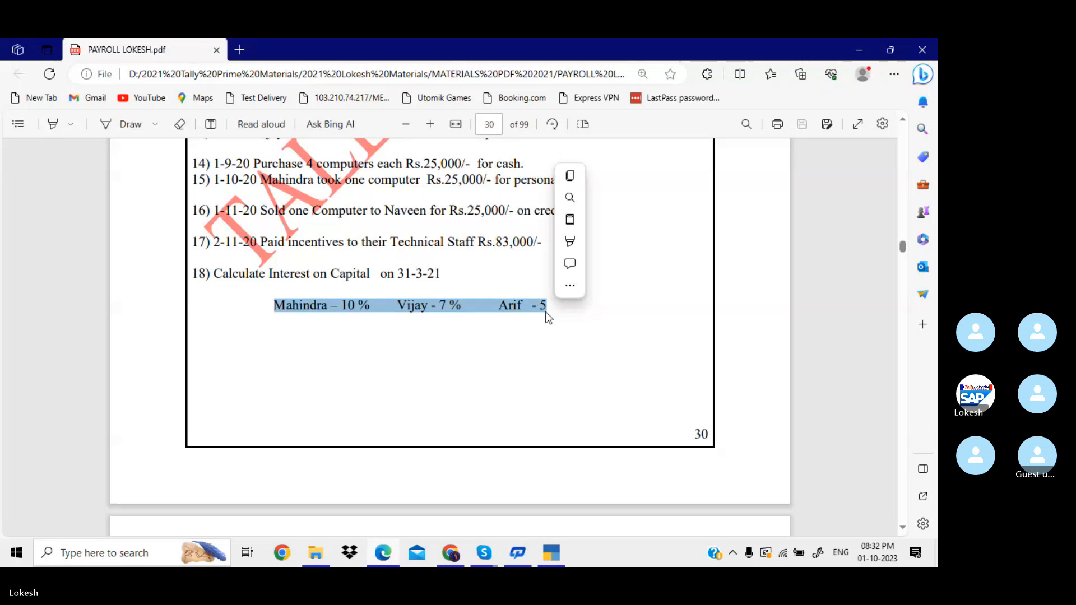
scroll(547, 317, down, 3)
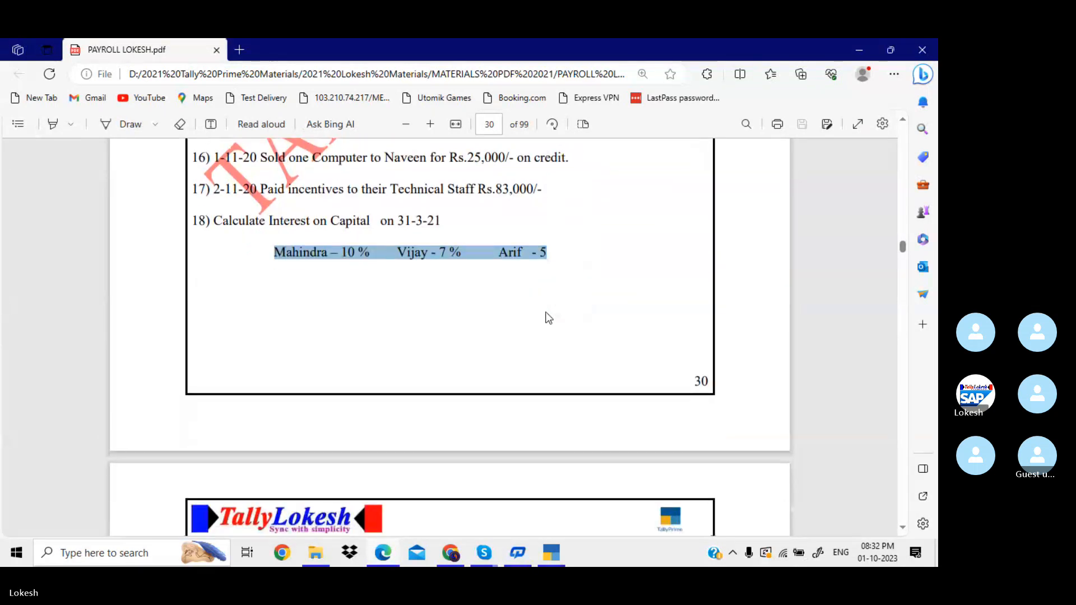
scroll(548, 317, down, 5)
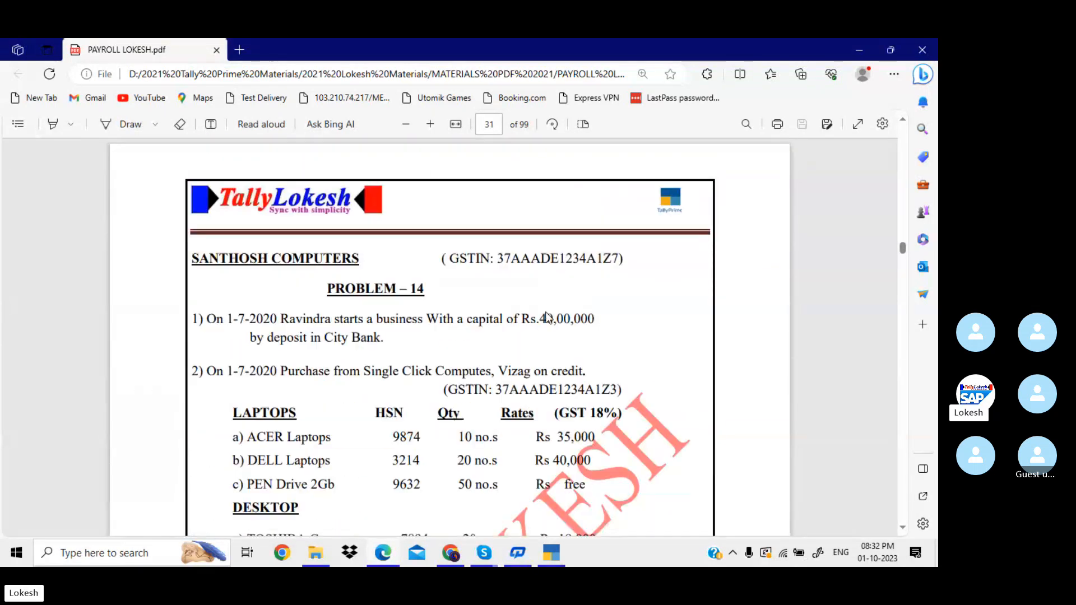
Read through Problem 14 from opening capital to net profit, highlighting the free rate of the PEN Drive 2Gb in item 2.
scroll(548, 317, down, 2)
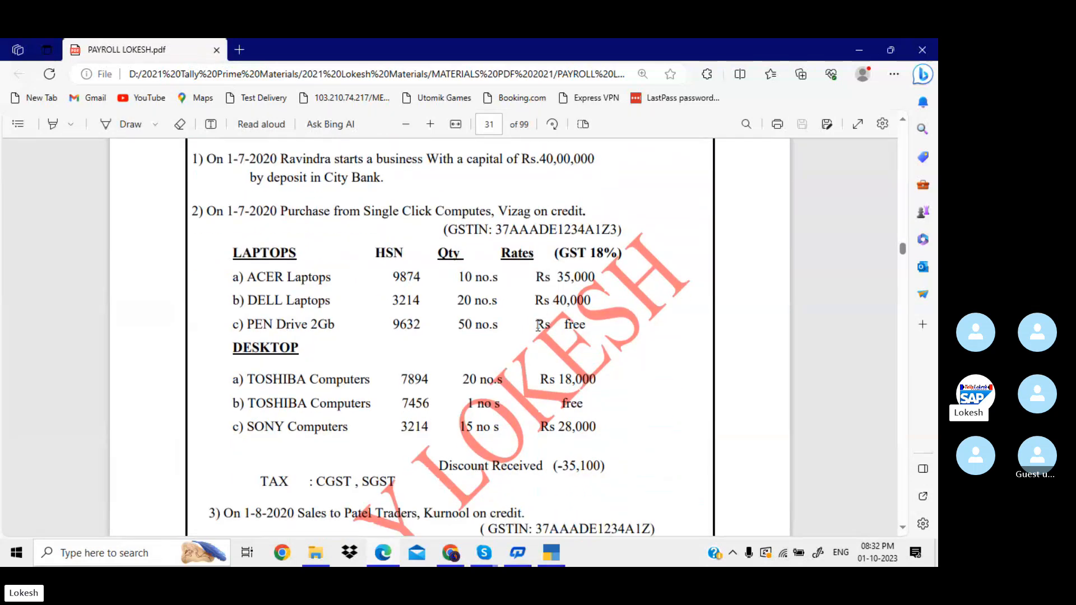
drag(537, 325, 597, 324)
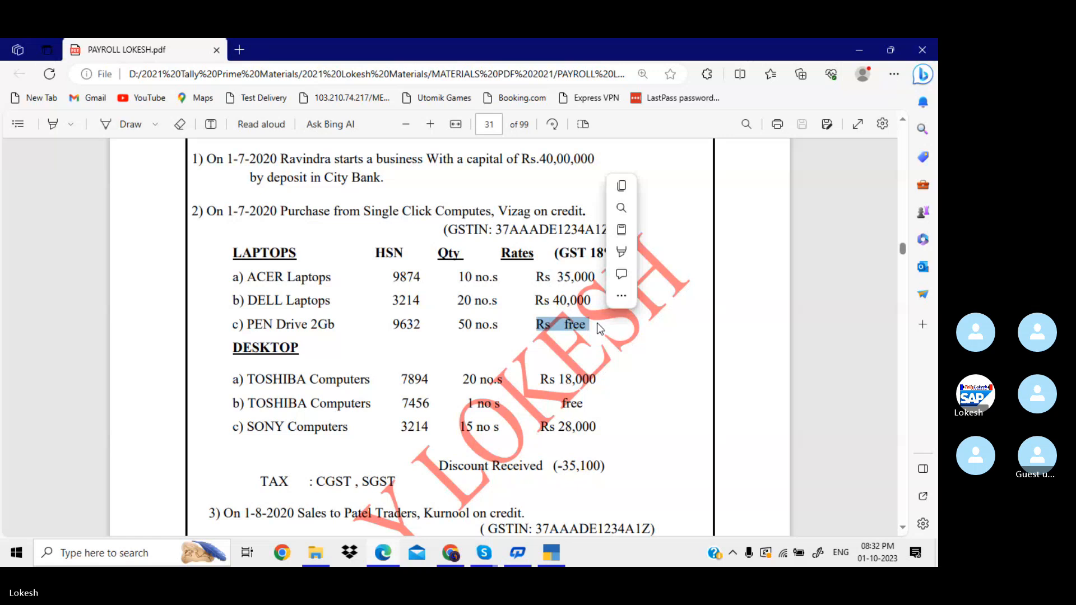
scroll(597, 323, down, 4)
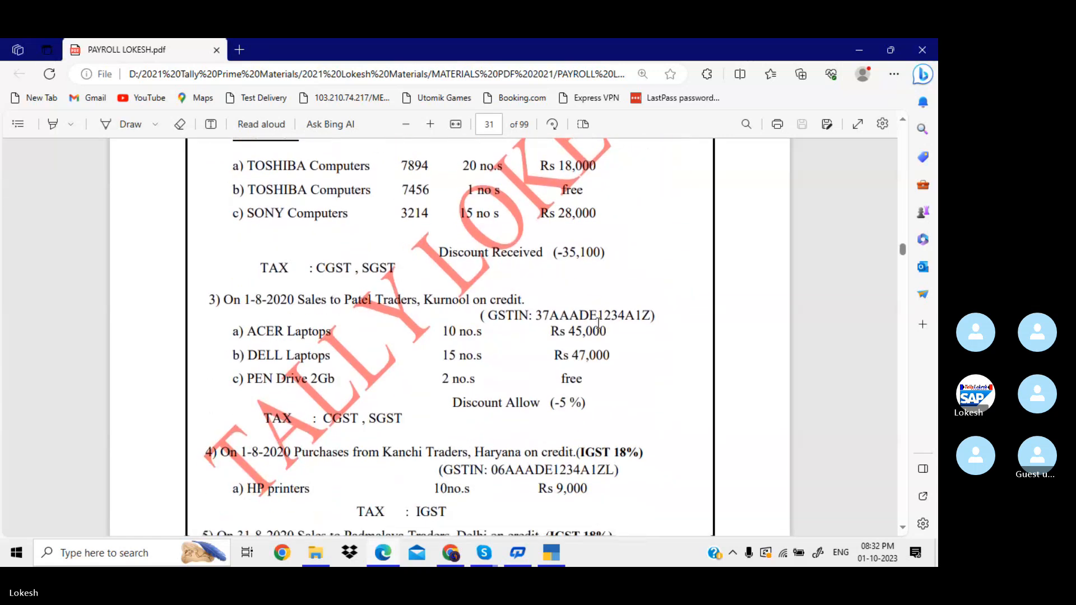
scroll(598, 324, down, 4)
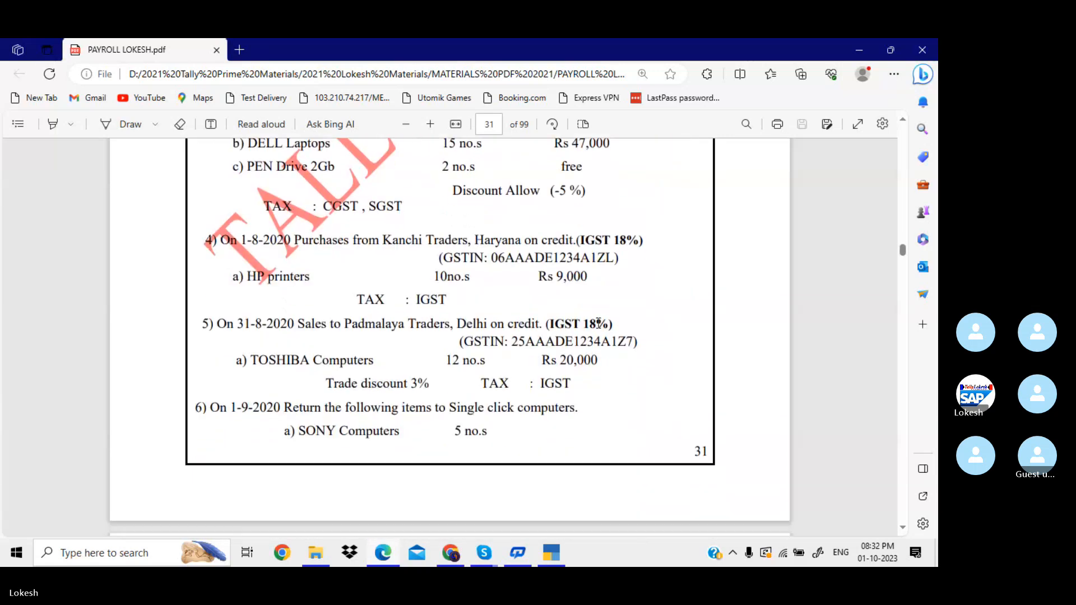
scroll(598, 324, down, 6)
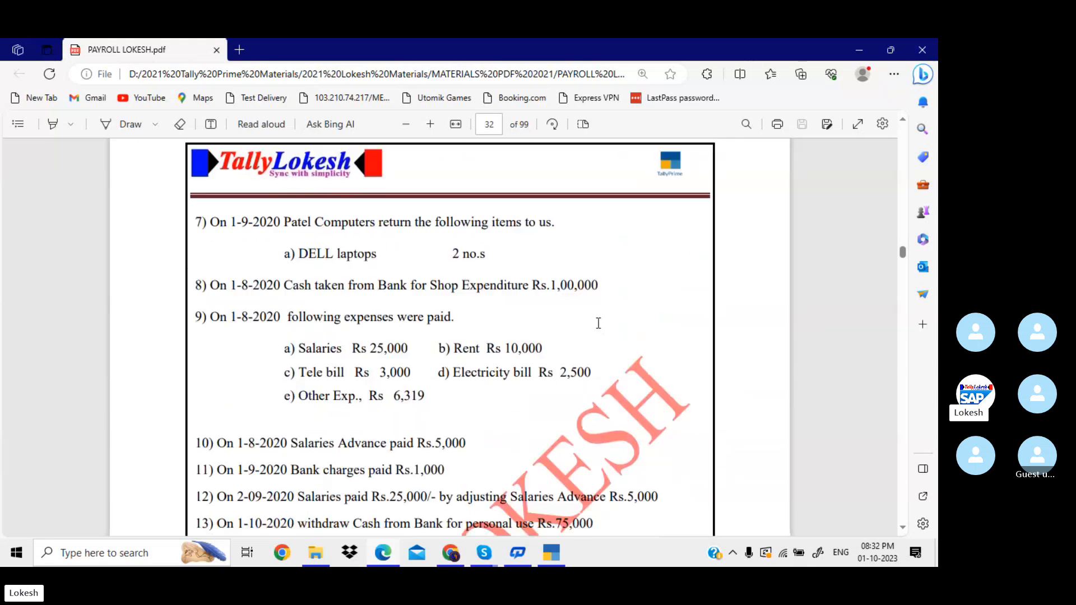
scroll(598, 323, down, 3)
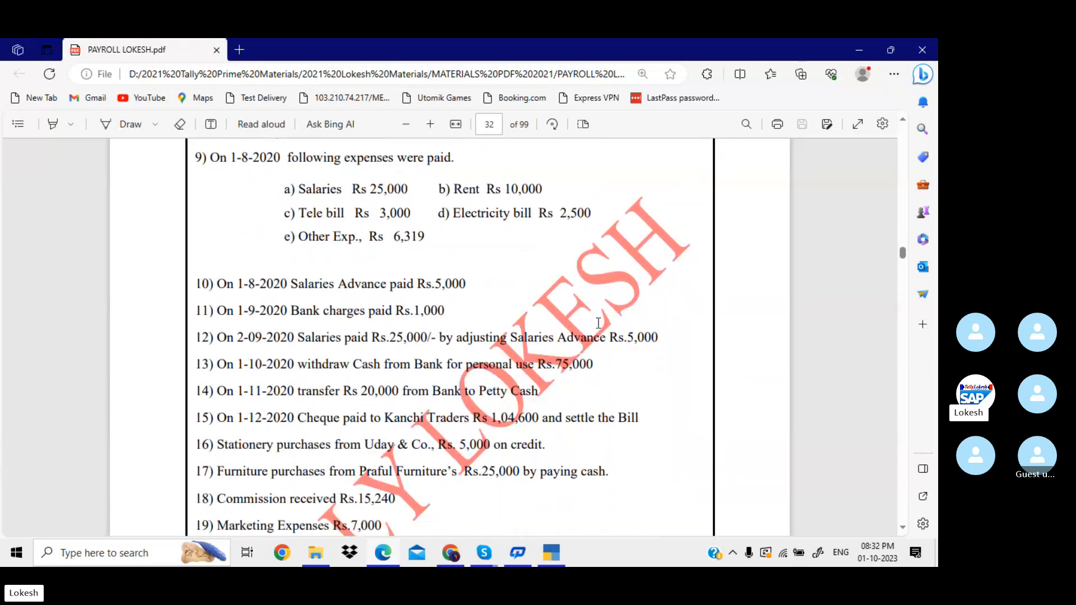
scroll(598, 324, down, 5)
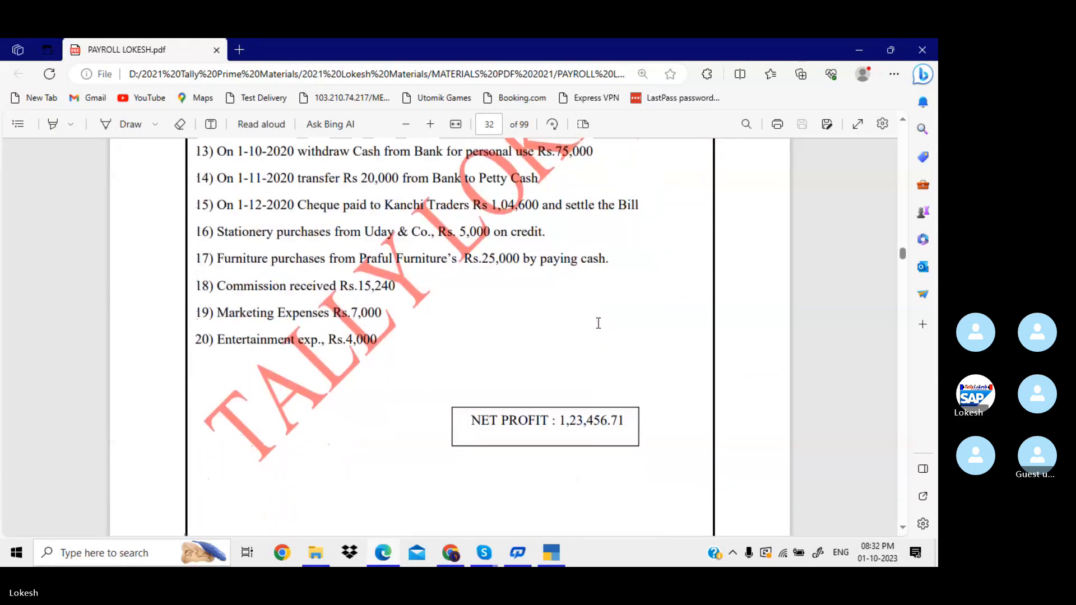
scroll(599, 324, down, 8)
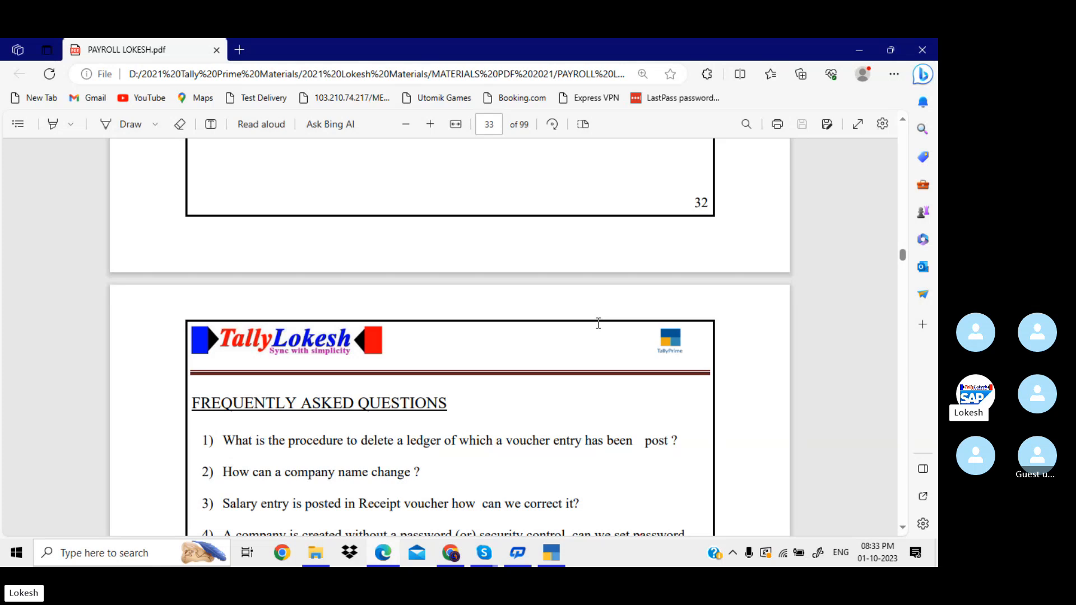
Switch to the Skype window of the Tally Prime Batch 35 group call.
mouse_move(484, 553)
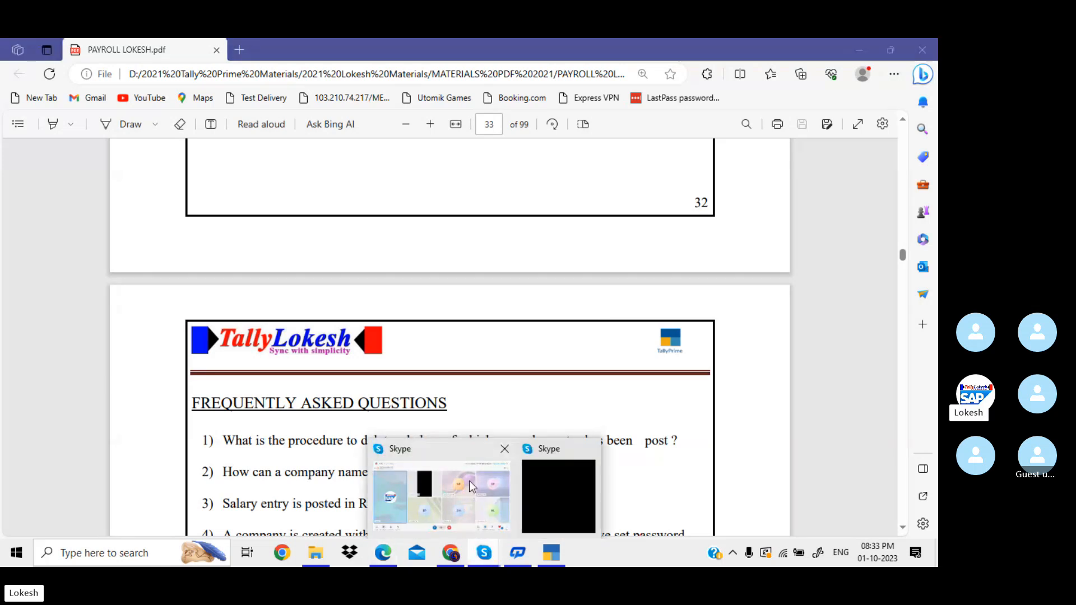
click(470, 480)
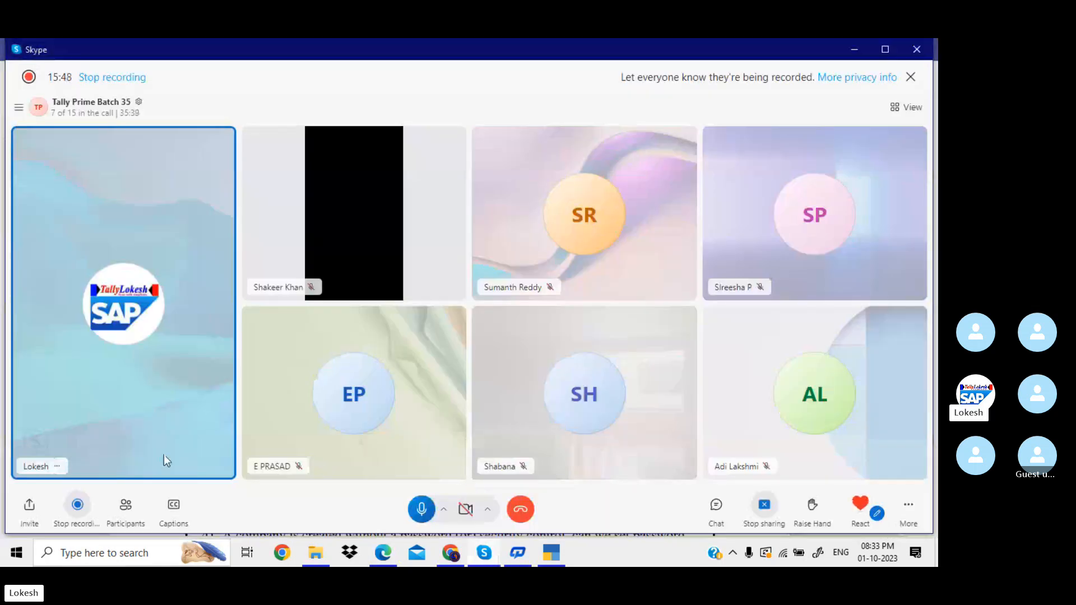